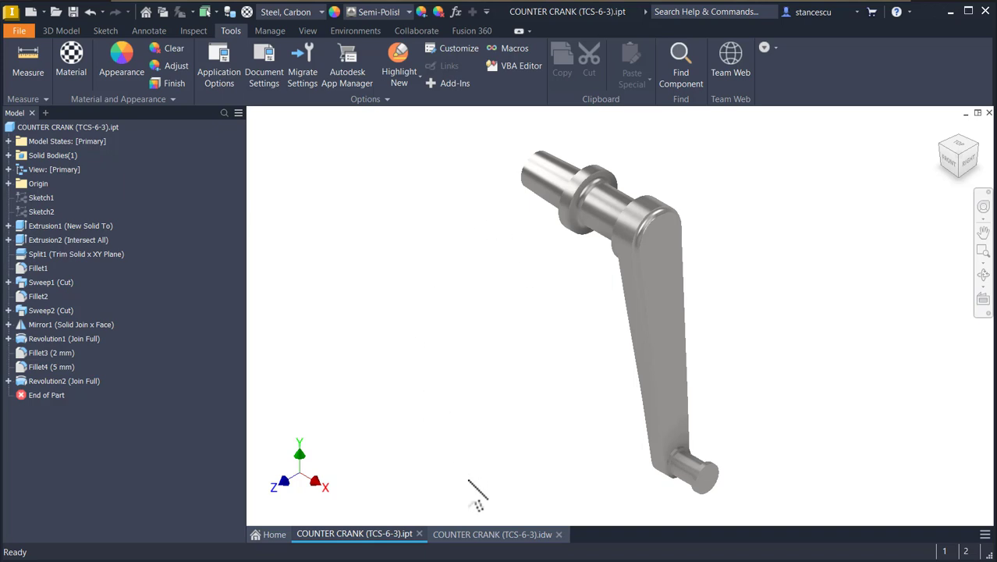
Create a new metric part from the Standard (mm).ipt template
key("alt+Tab")
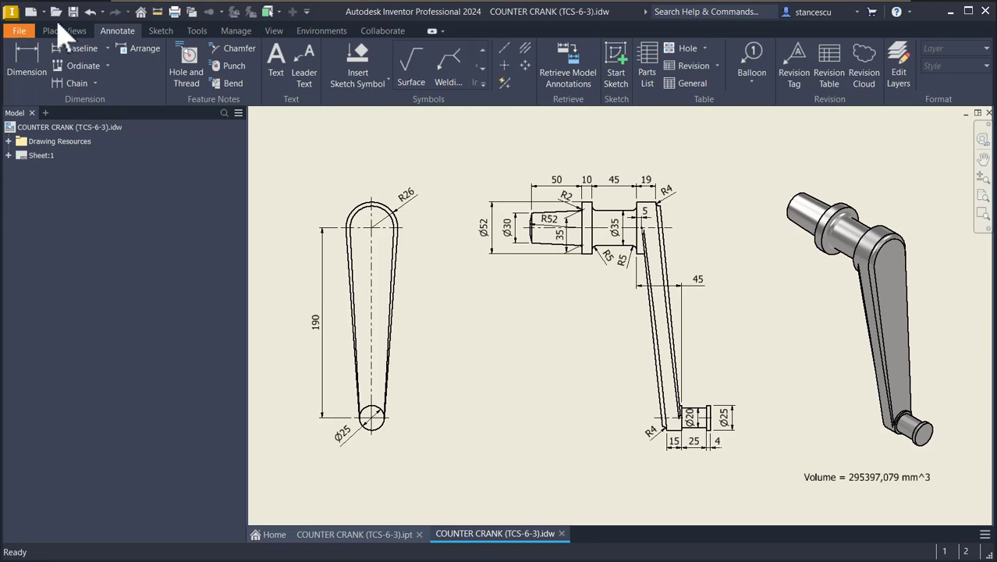
left_click(30, 12)
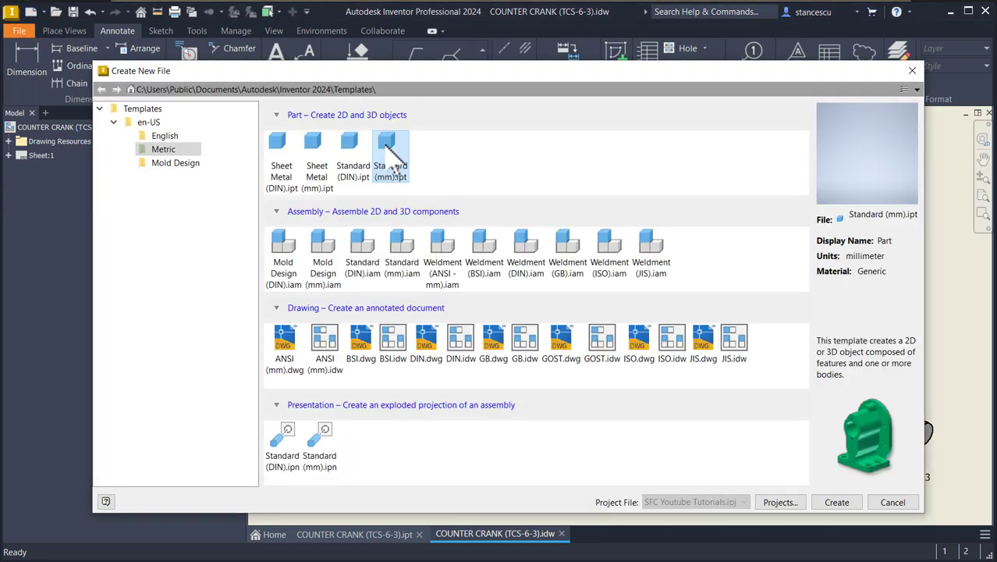
double_click(387, 152)
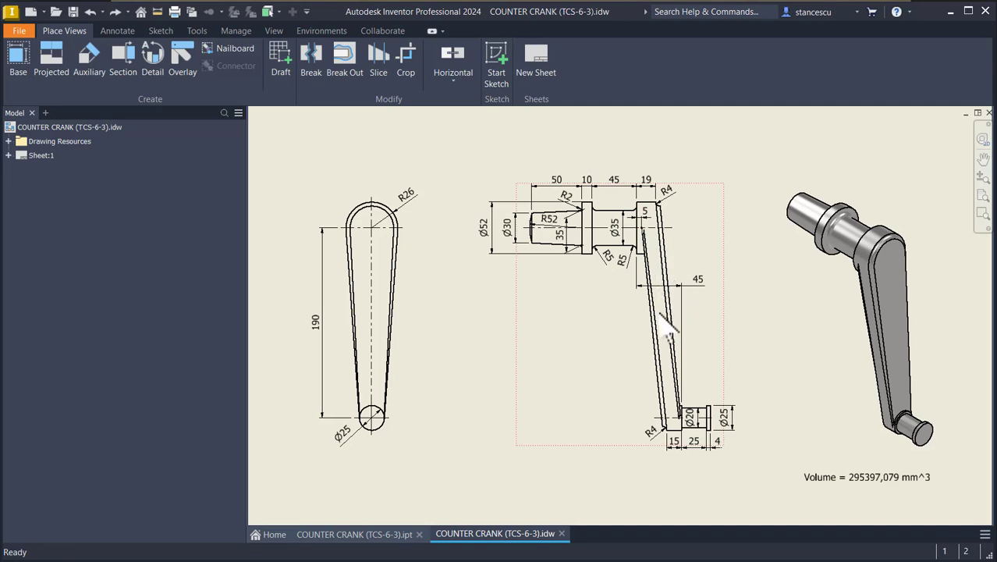
left_click(733, 105)
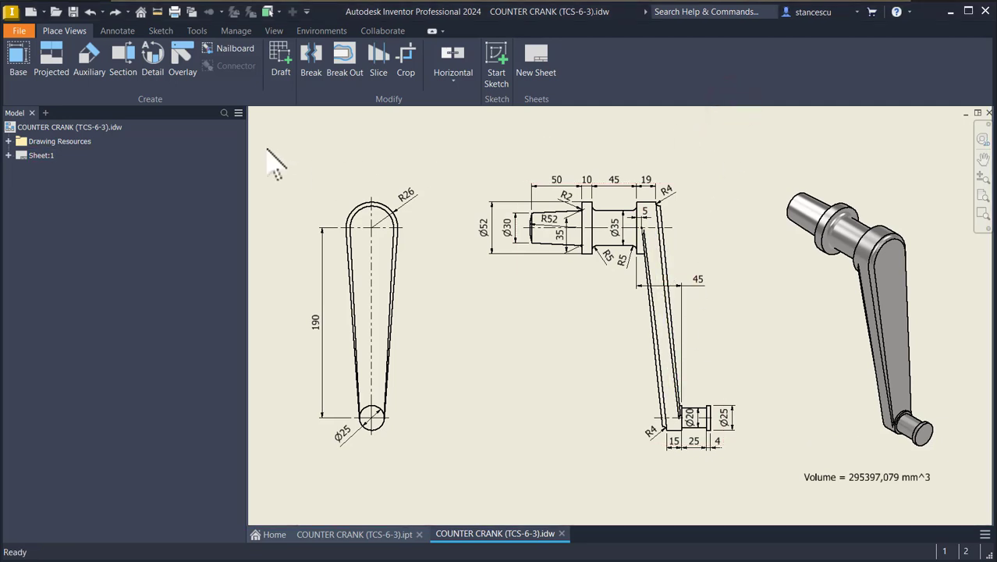
left_click(30, 16)
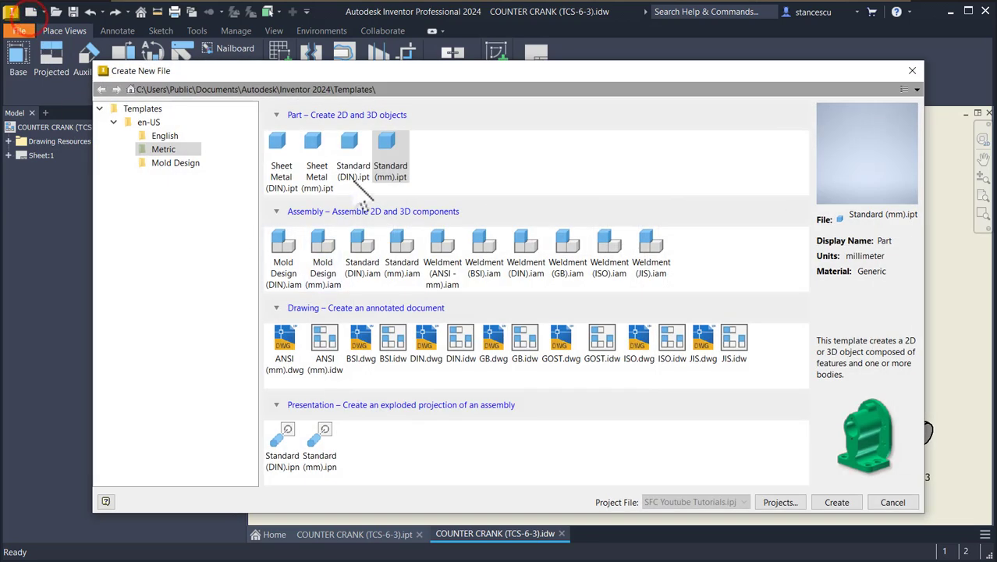
left_click(376, 147)
left_click(376, 146)
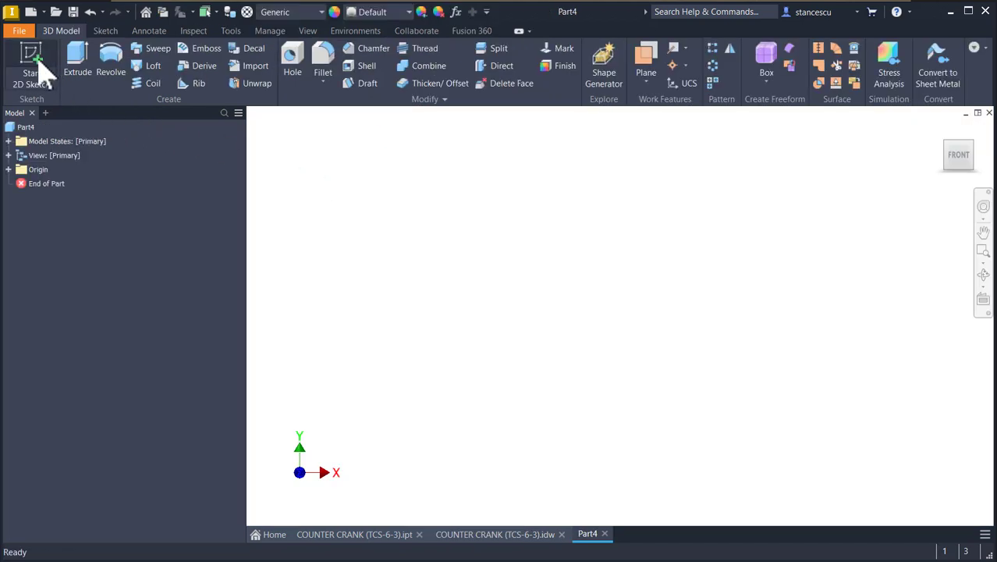
Start a new 2D sketch on the YZ plane
left_click(37, 64)
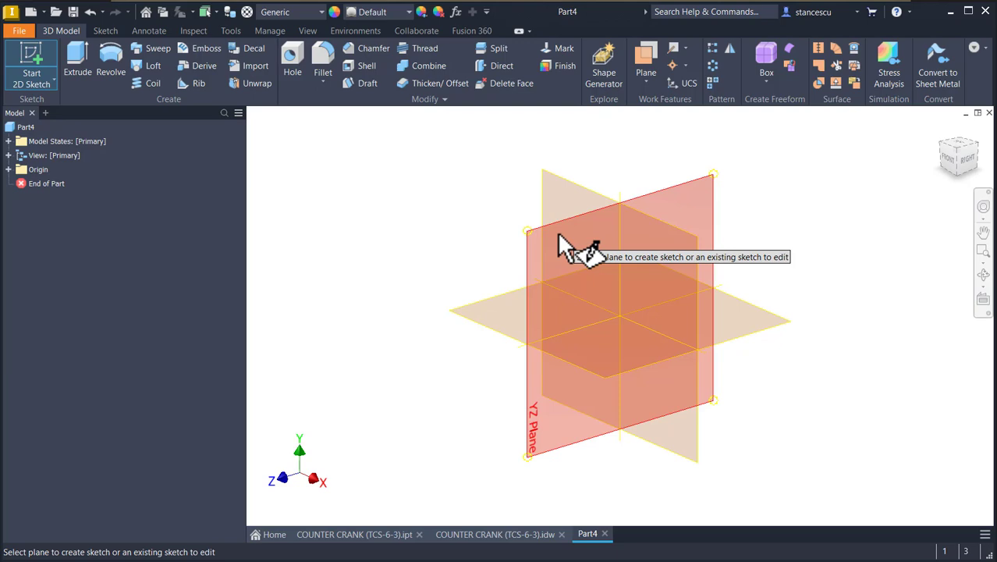
left_click(558, 242)
scroll(461, 201, "down", 2)
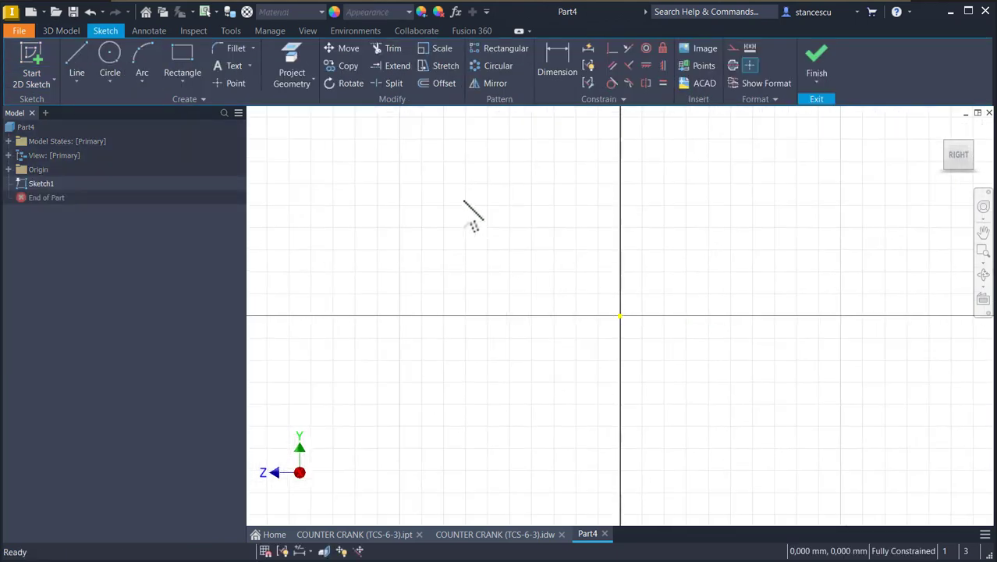
Sketch a closed, downward-tapering arm outline with side lines about 30 mm long, joined by tangent arcs at both ends
left_click(81, 71)
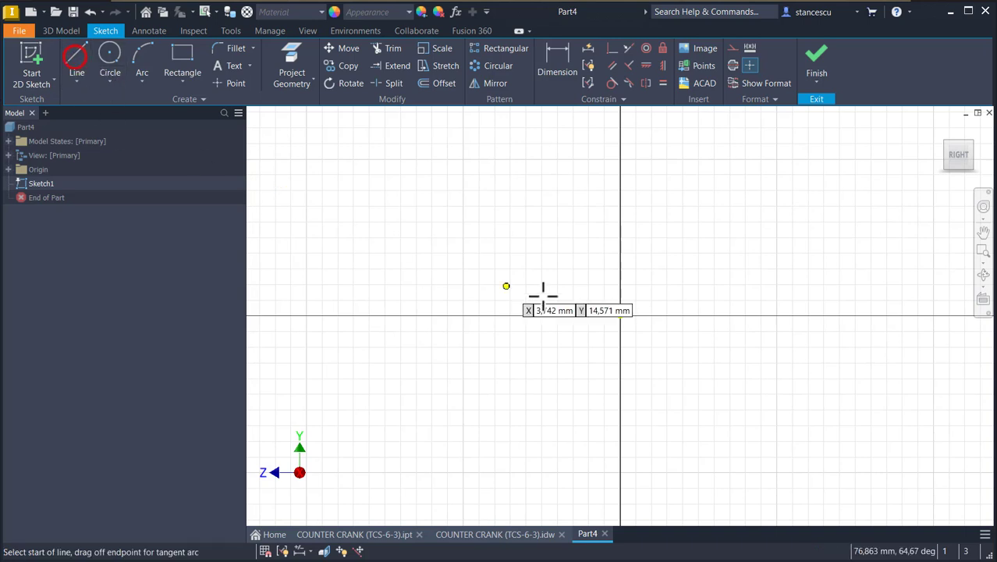
middle_click_drag(622, 336, 584, 236)
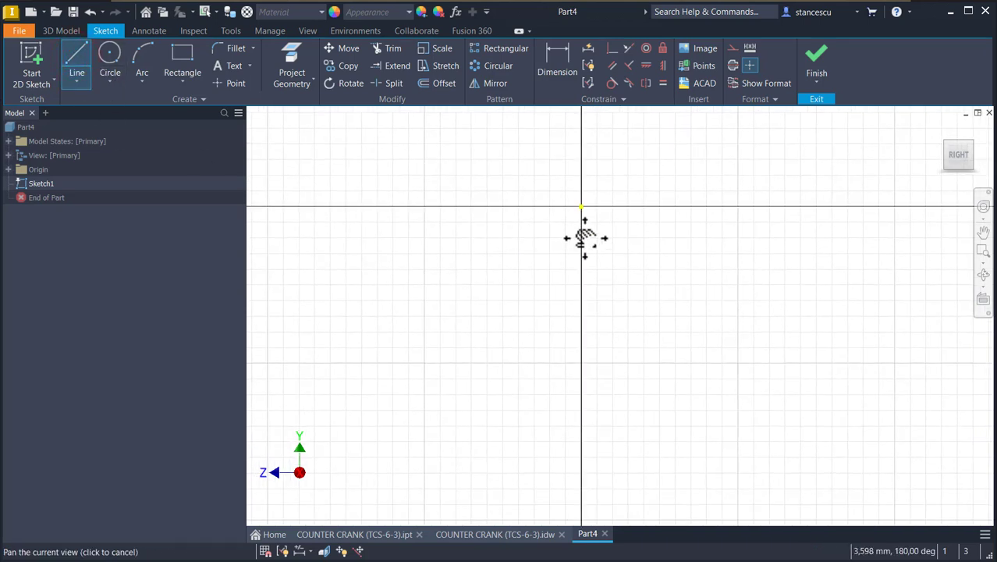
left_click(529, 220)
left_click(556, 454)
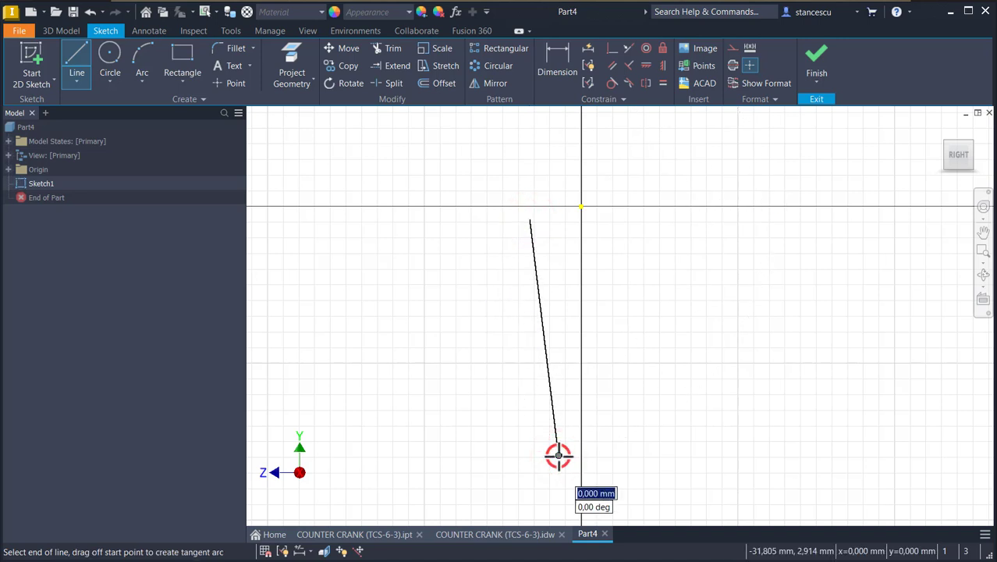
left_click_drag(557, 454, 610, 451)
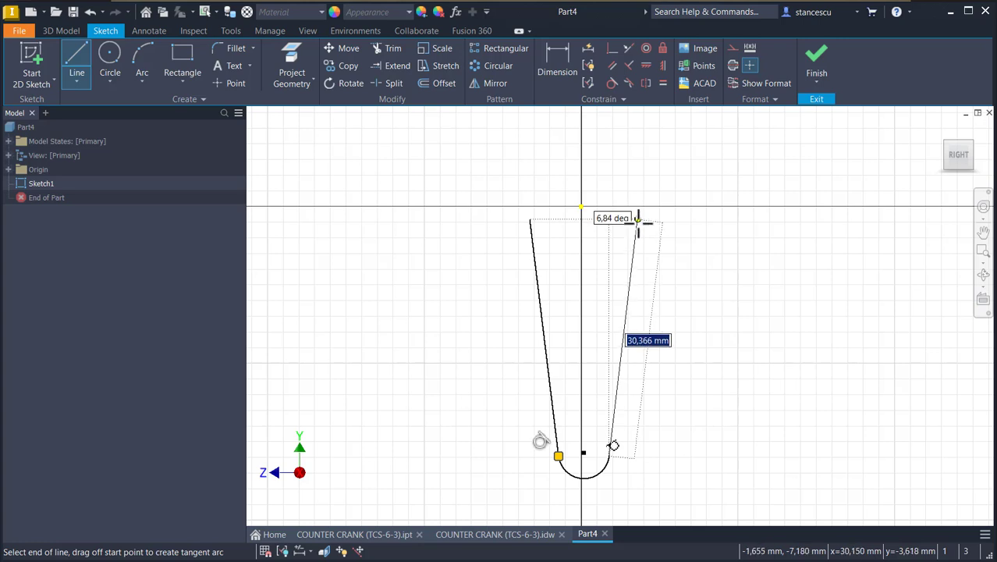
left_click(637, 221)
mouse_move(637, 220)
left_mouse_down()
mouse_move(641, 188)
mouse_move(623, 162)
mouse_move(585, 153)
mouse_move(552, 165)
mouse_move(529, 191)
mouse_move(529, 220)
left_mouse_up()
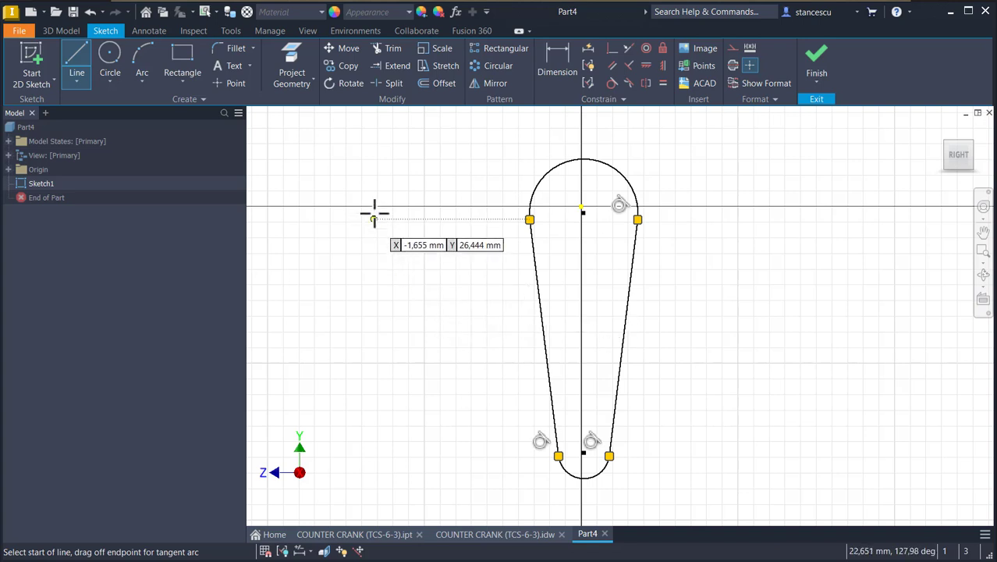
Make the upper arc's centre coincident with the sketch origin
left_click(613, 49)
left_click(582, 213)
left_click(585, 213)
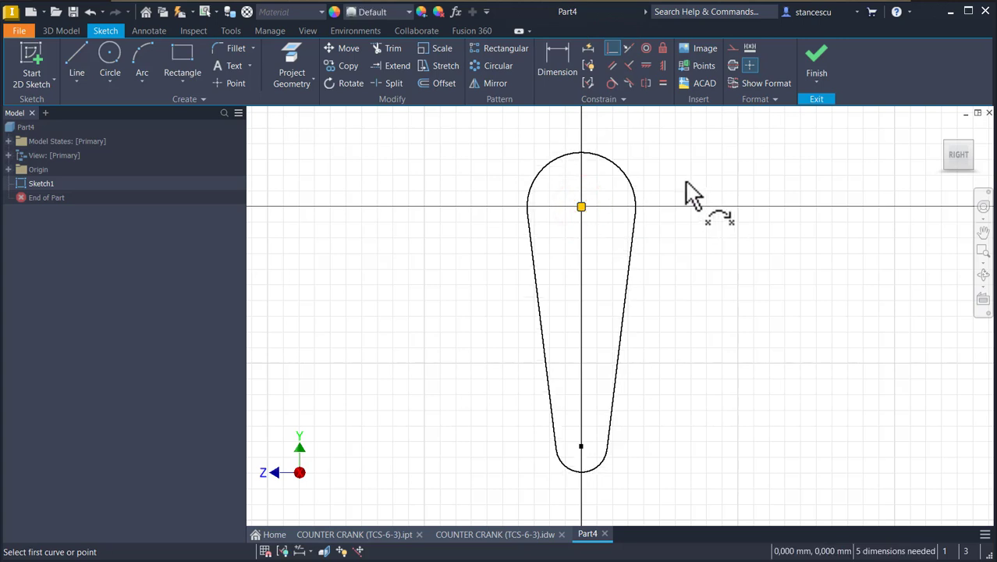
Dimension the vertical distance between the upper and lower arc centres as 190 mm
left_click(559, 69)
left_click(629, 173)
left_click(569, 470)
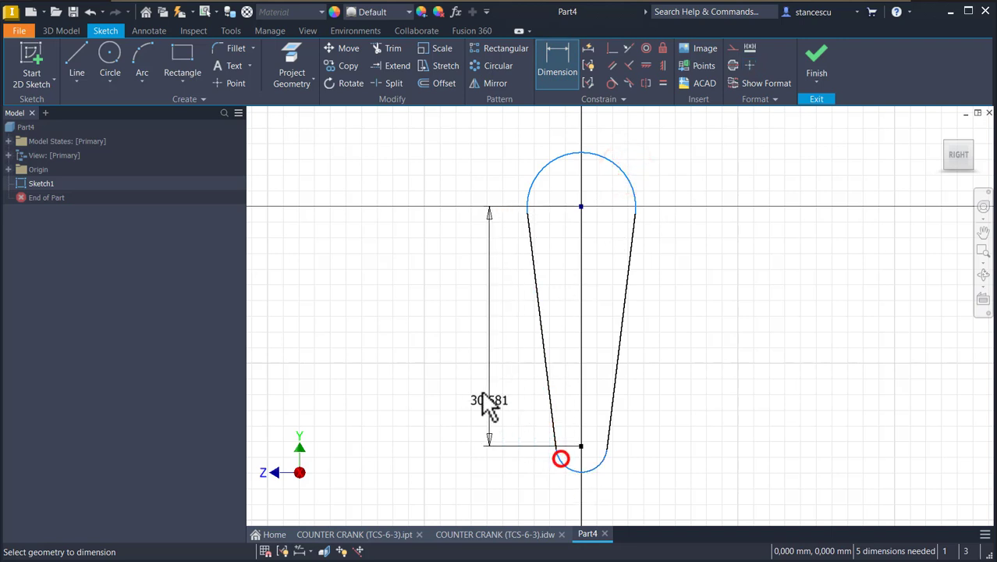
left_click(456, 345)
type("1")
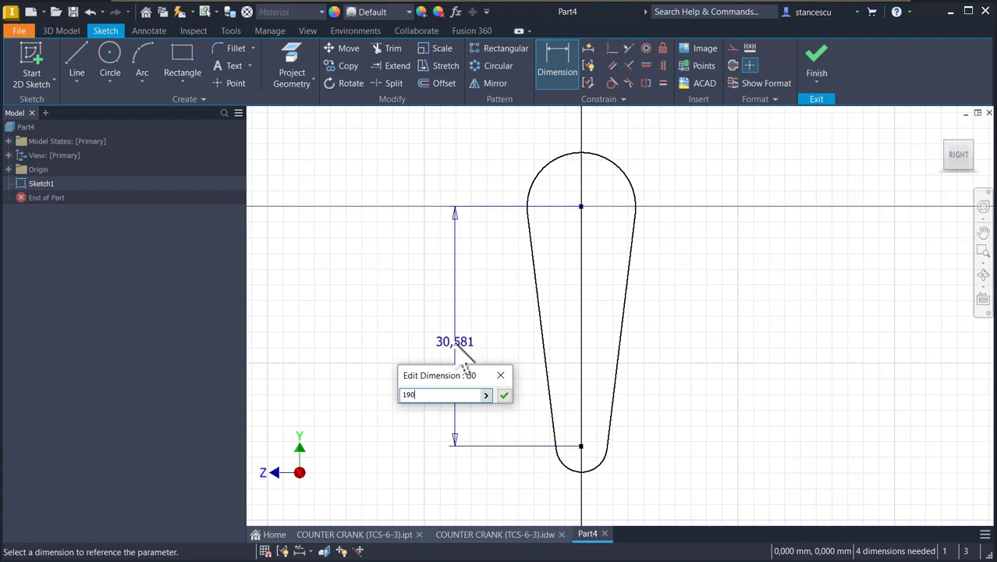
type("90")
key("Return")
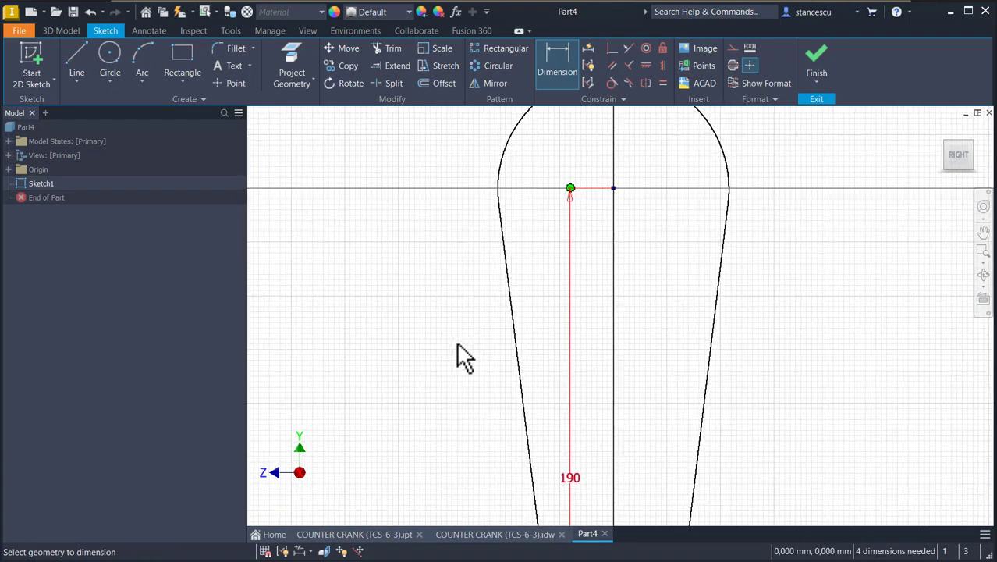
Dimension the upper arc's radius as 26 mm
left_click(678, 153)
left_click(709, 140)
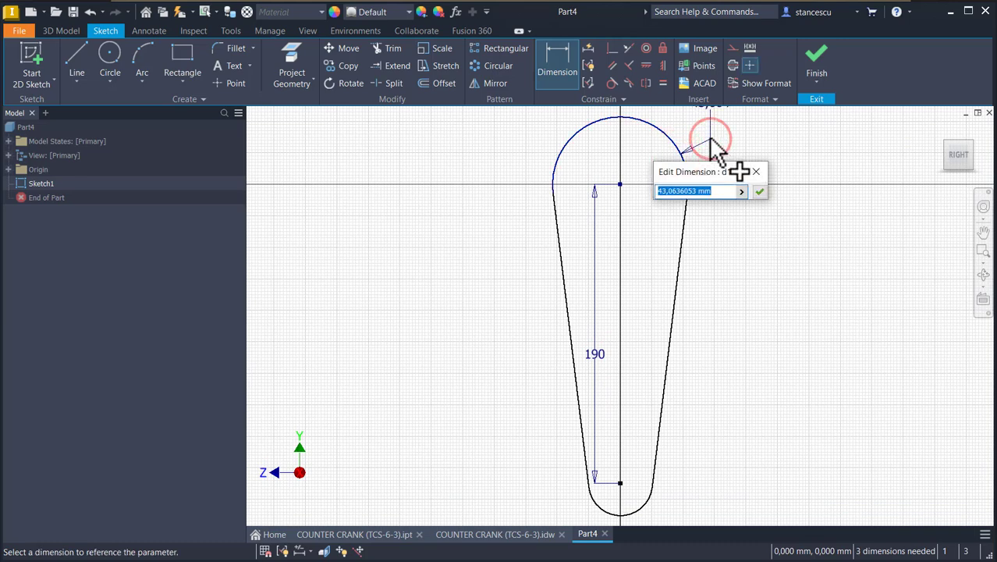
type("26")
key("Return")
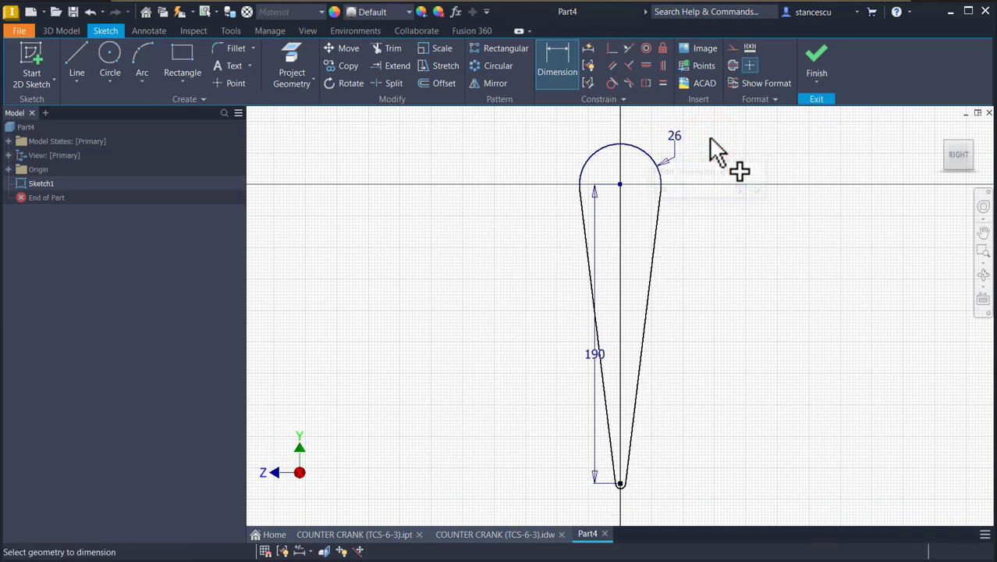
Dimension the lower arc's radius as 12.5 mm, entered as 25 divided by 2
scroll(608, 514, "down", 3)
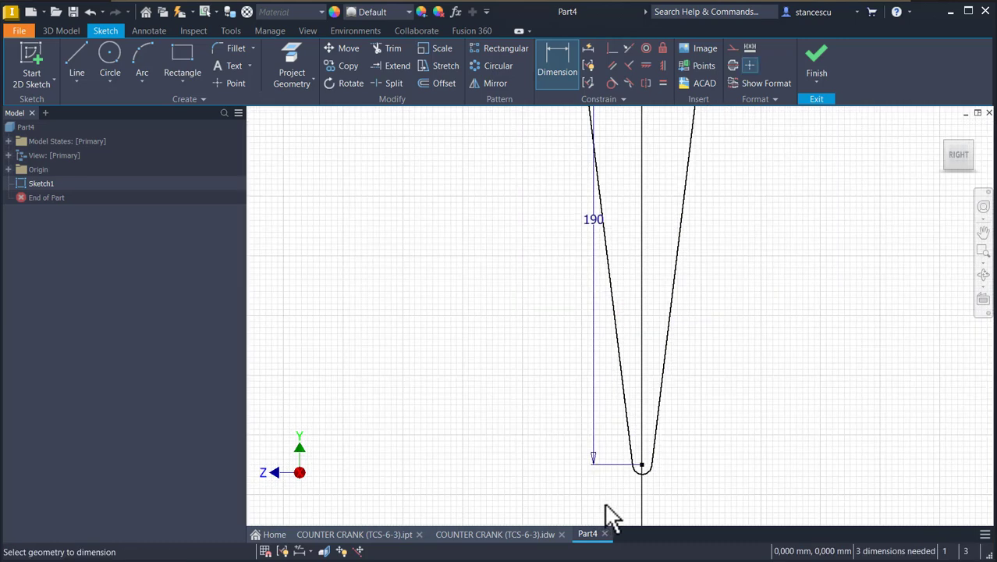
scroll(659, 491, "down", 2)
left_click(647, 471)
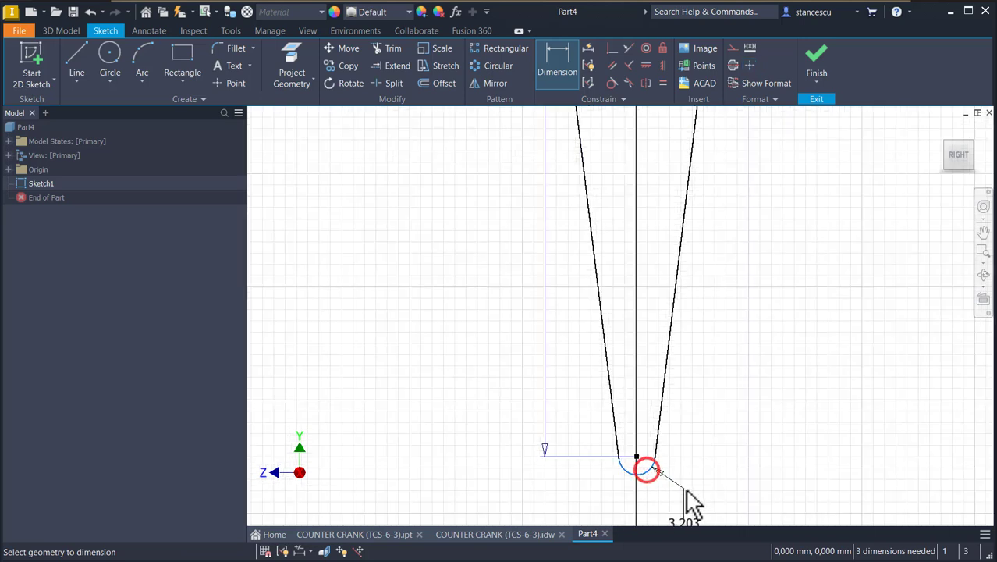
left_click(706, 477)
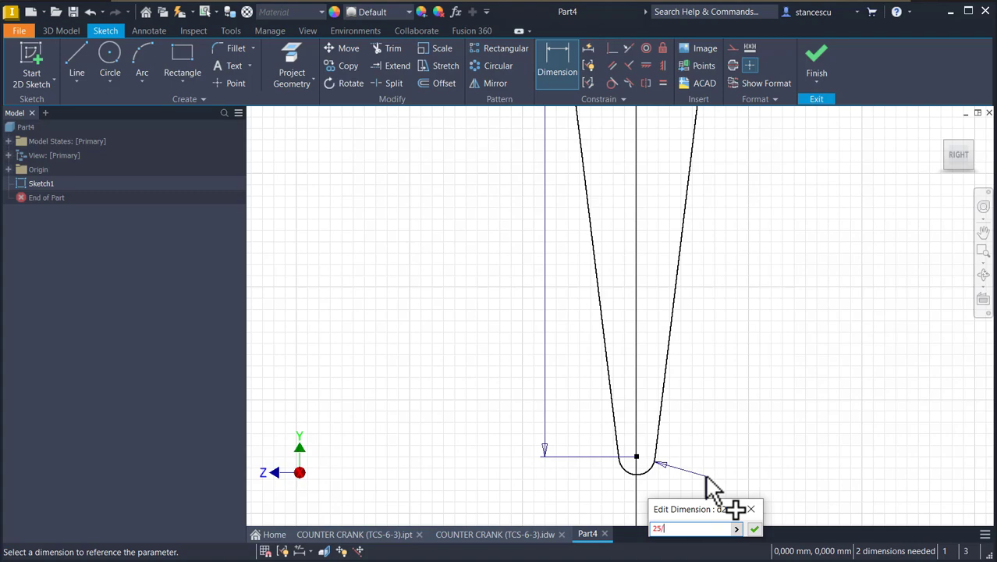
key("Return")
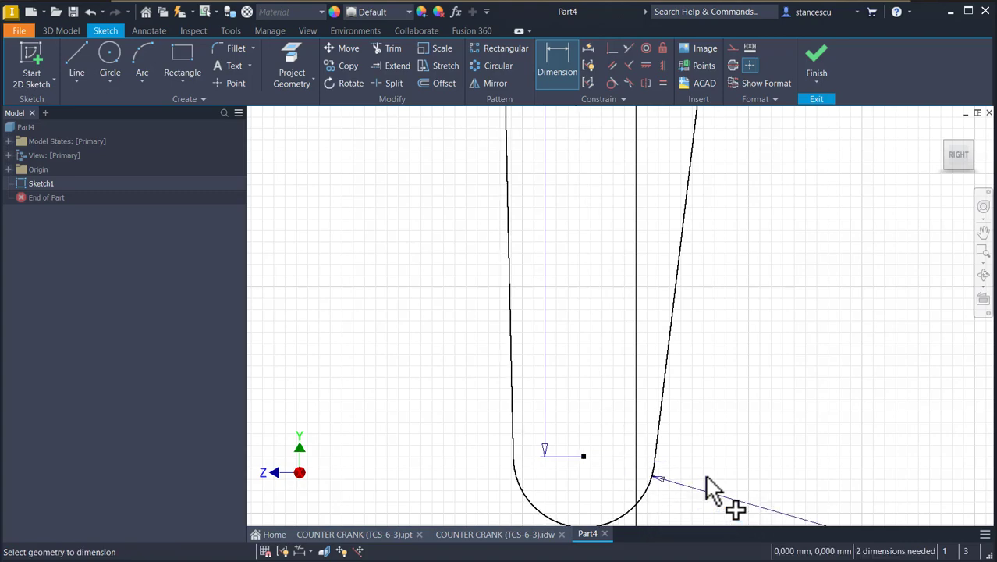
key("Home")
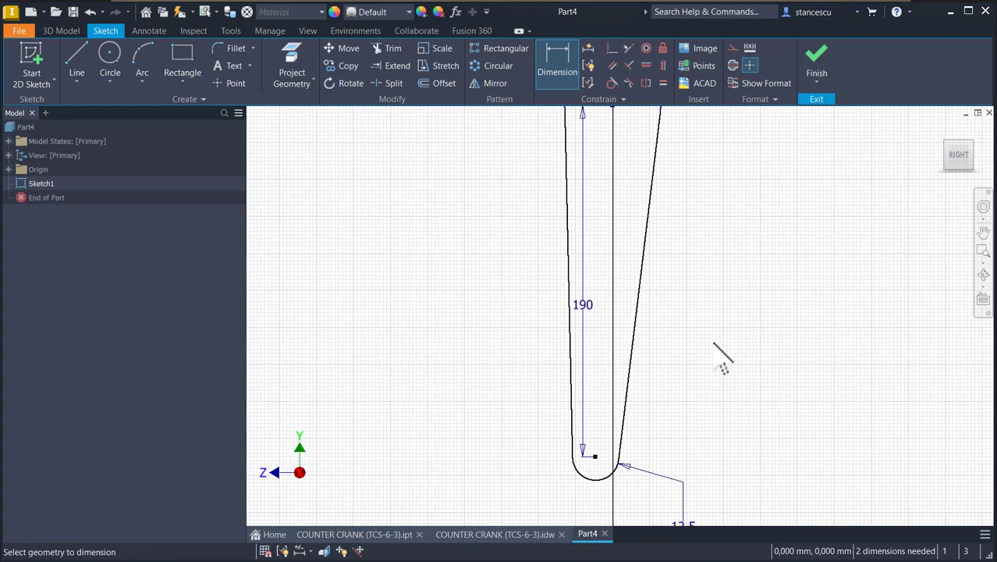
Constrain the lower arc's centre to align vertically with the upper arc's centre
left_click(662, 67)
left_click(609, 165)
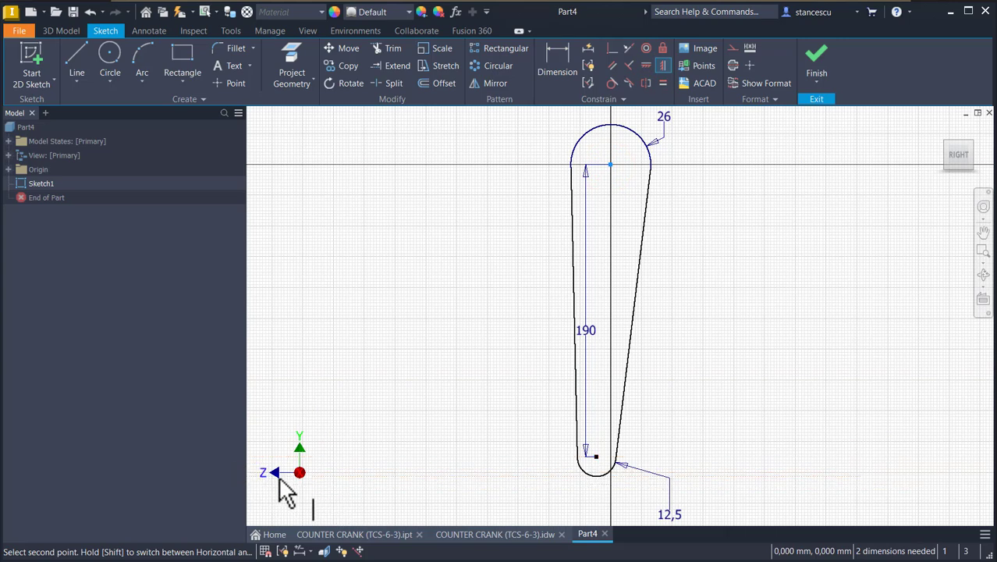
left_click(646, 66)
left_click(609, 166)
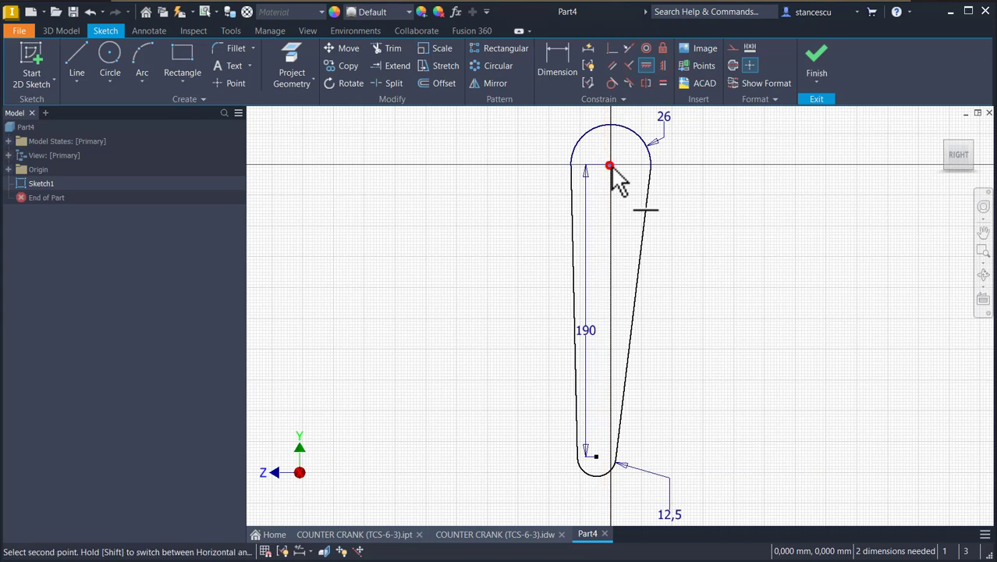
left_click(596, 457)
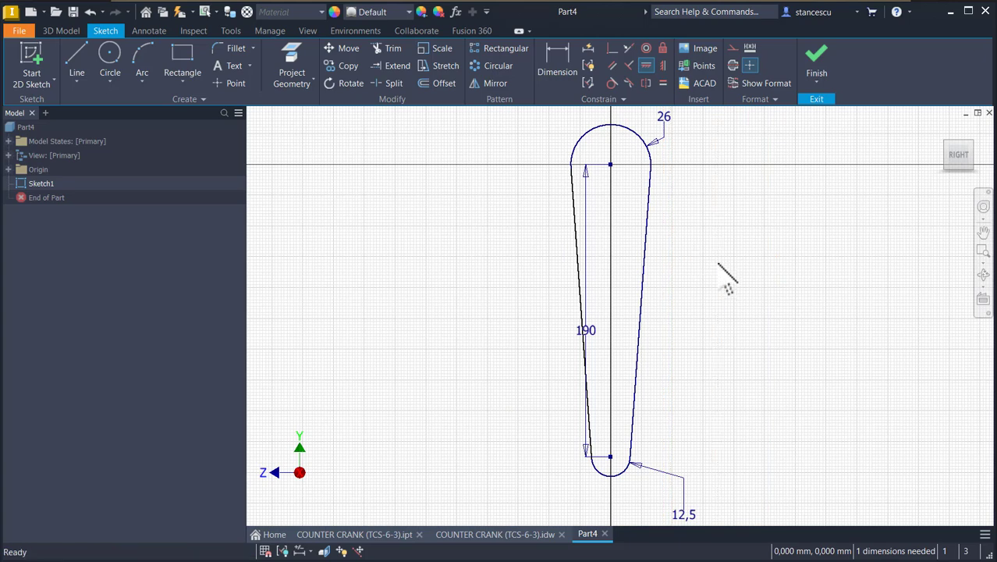
Make the left side line tangent to the upper arc and finish the sketch
left_click(611, 82)
left_click(572, 186)
left_click(574, 148)
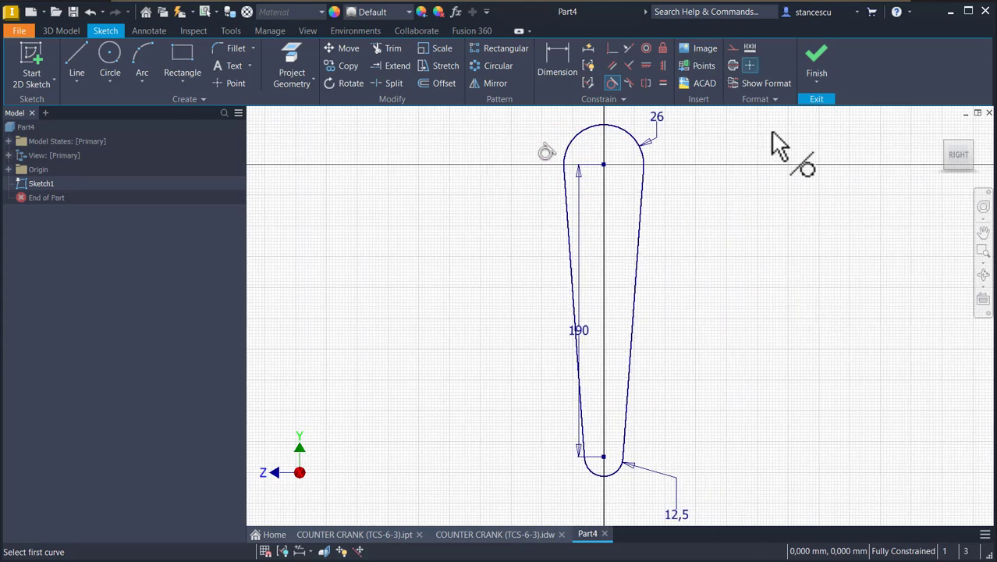
left_click(816, 66)
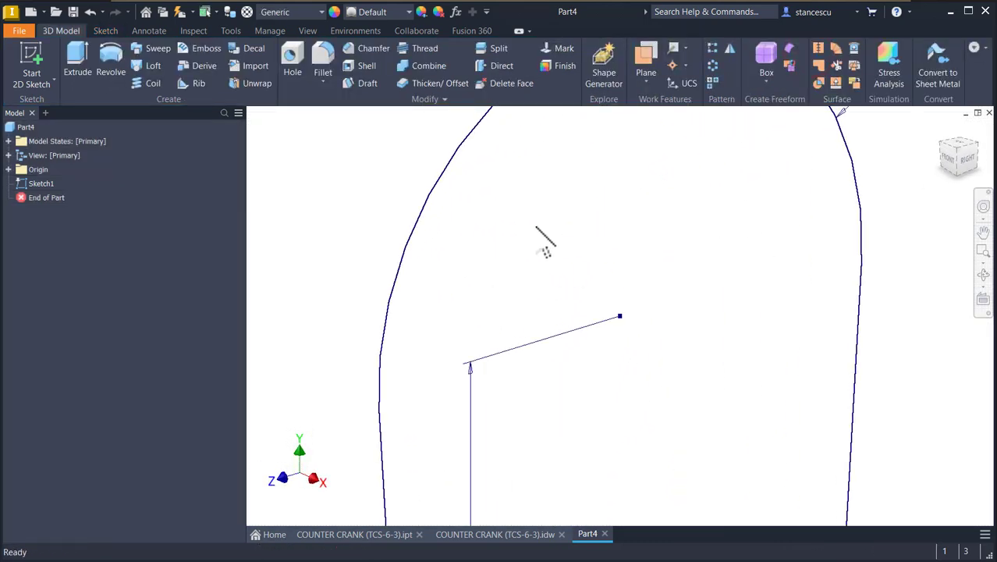
Move the 190 mm dimension clear of the arm outline
key("F6")
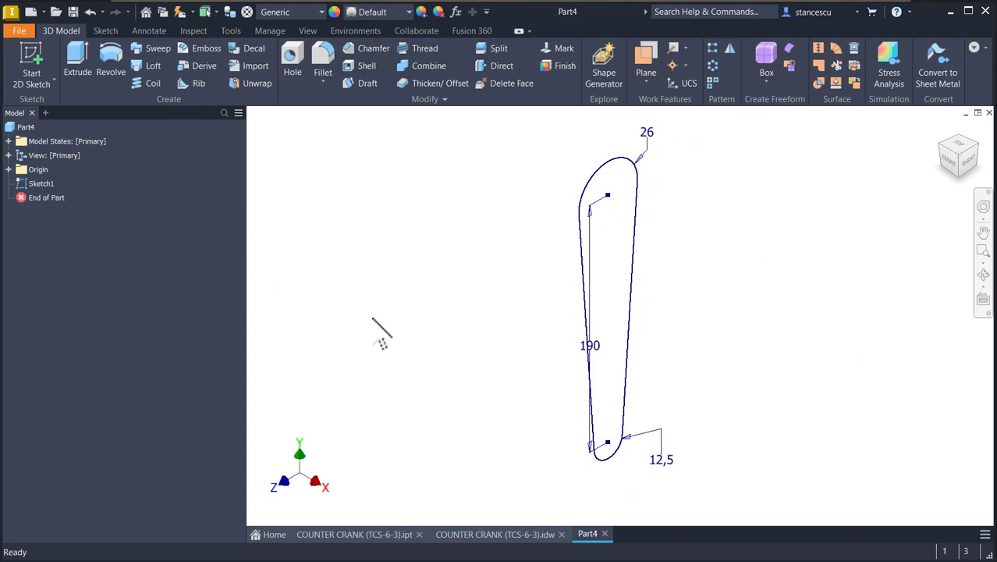
left_click_drag(591, 345, 544, 378)
right_click_drag(775, 315, 775, 337)
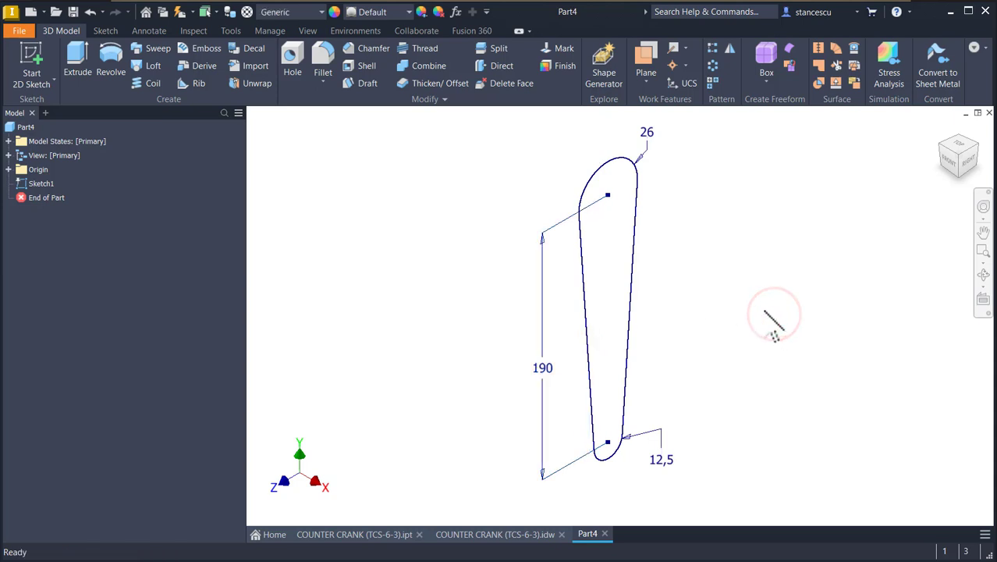
mouse_move(400, 171)
right_mouse_down()
mouse_move(407, 195)
mouse_move(366, 236)
right_mouse_up()
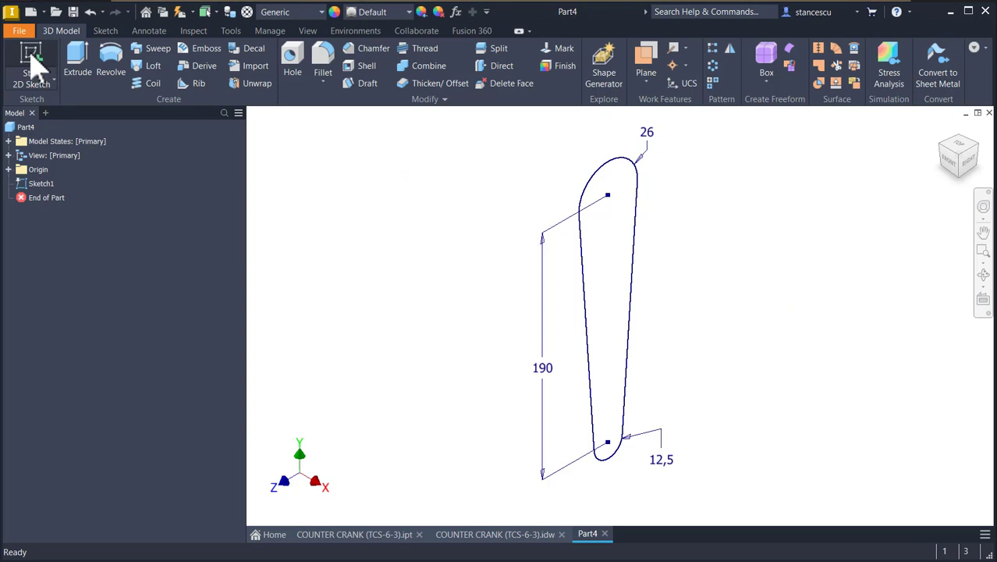
Start a second 2D sketch on the XY plane
left_click(9, 170)
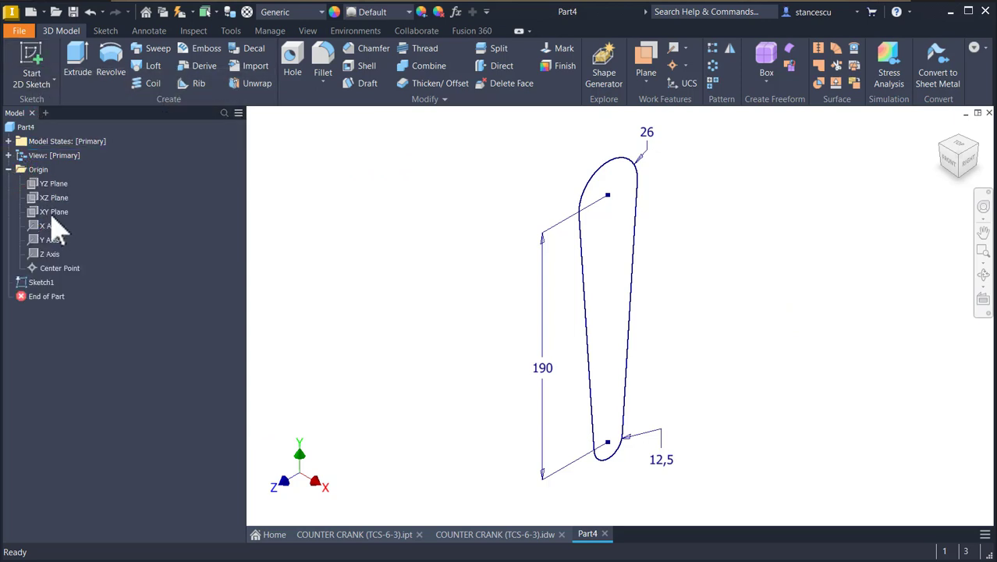
left_click(53, 212)
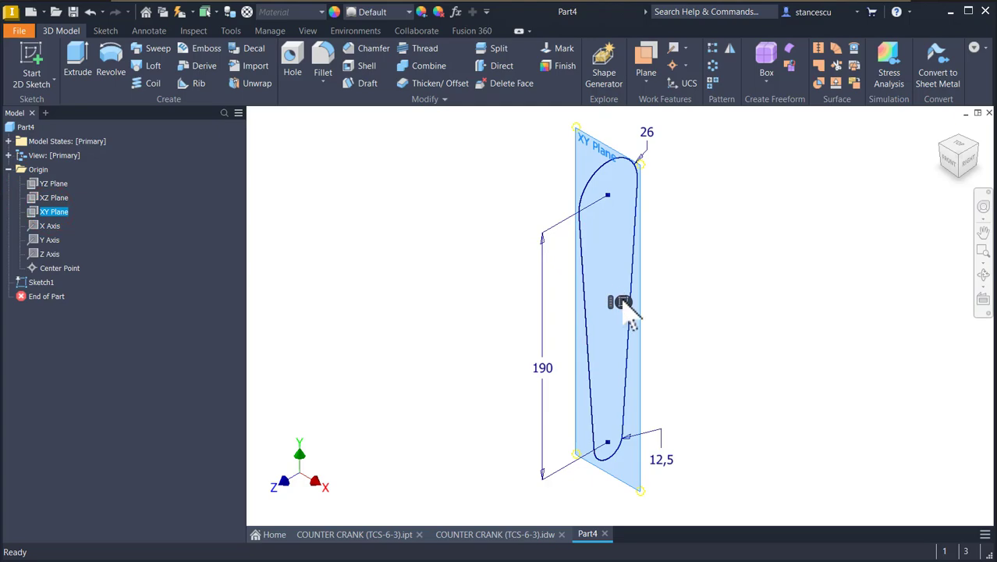
left_click(621, 298)
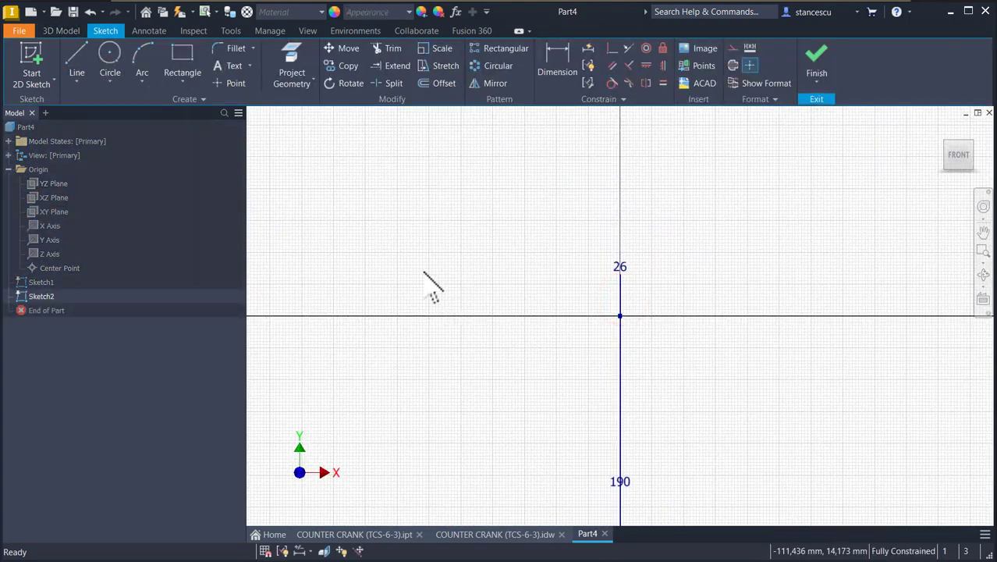
Draw a 45 mm horizontal line from the upper arc's centre at the origin along the X axis
key("F5")
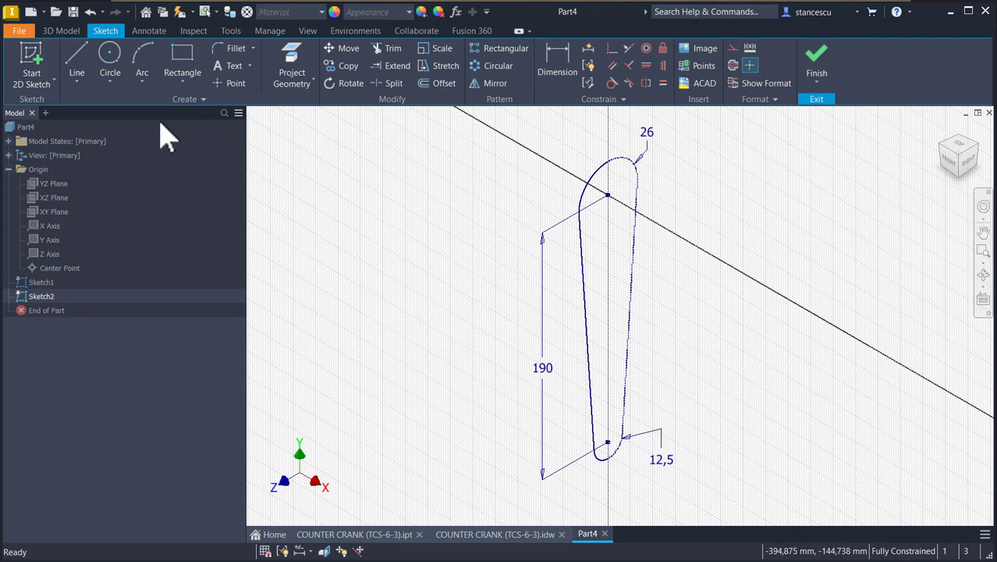
left_click(79, 59)
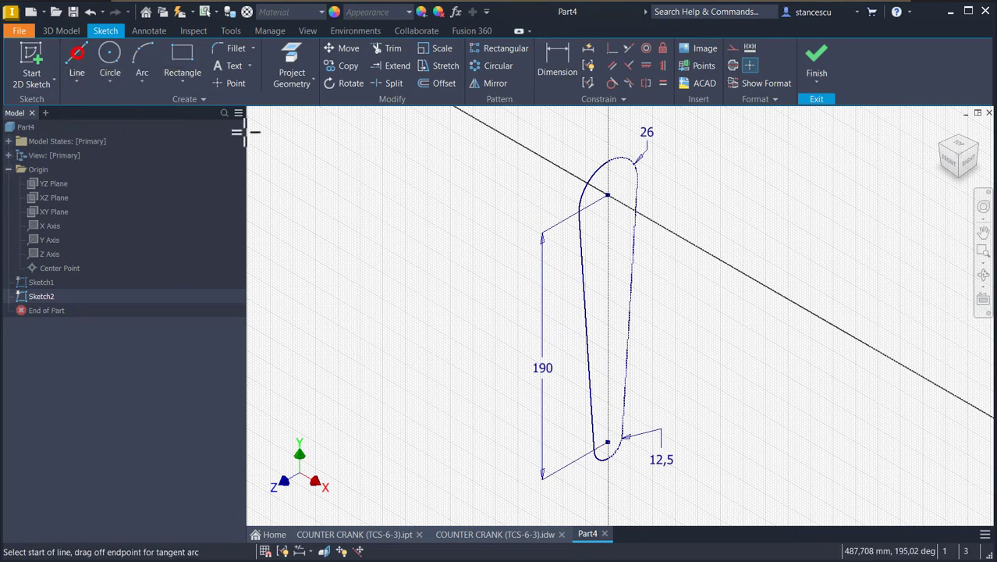
left_click(607, 195)
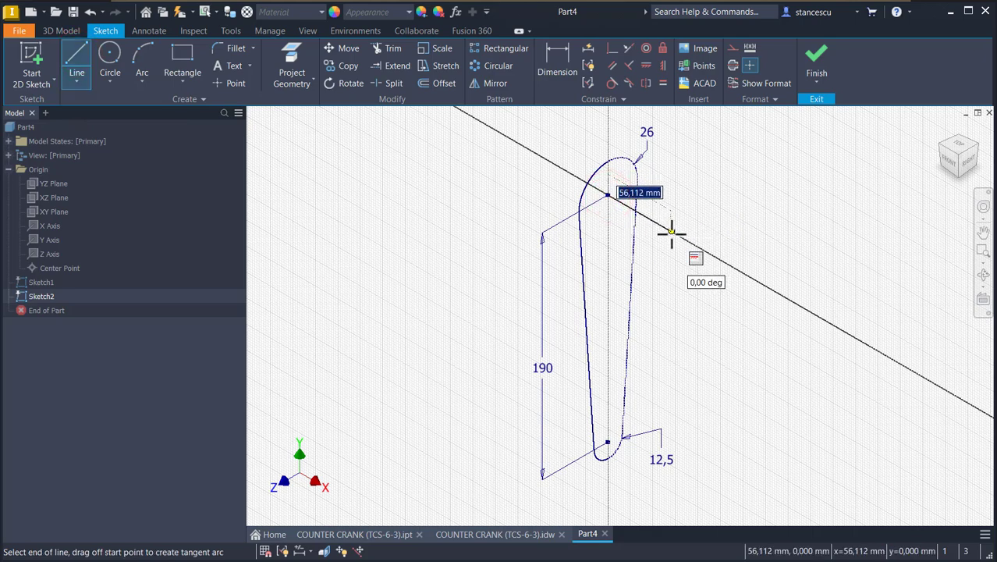
type("45")
key("Return")
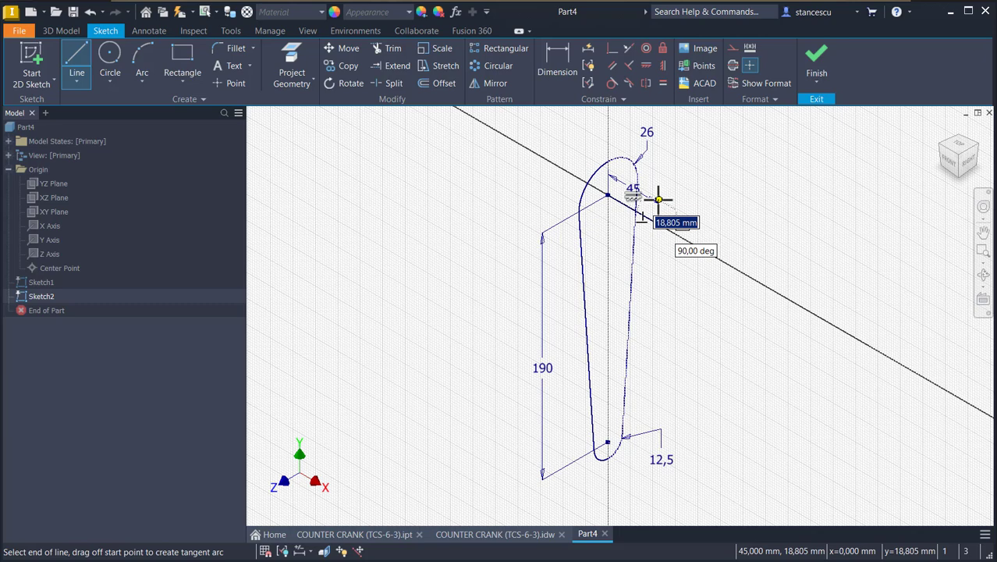
key("Escape")
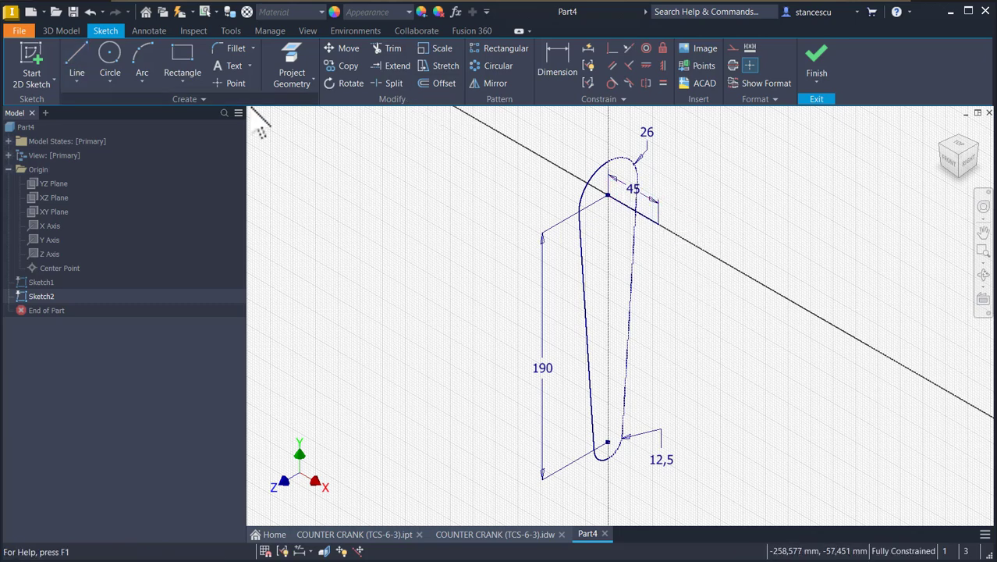
Project the lower arc of the arm profile into the current sketch
left_click(290, 84)
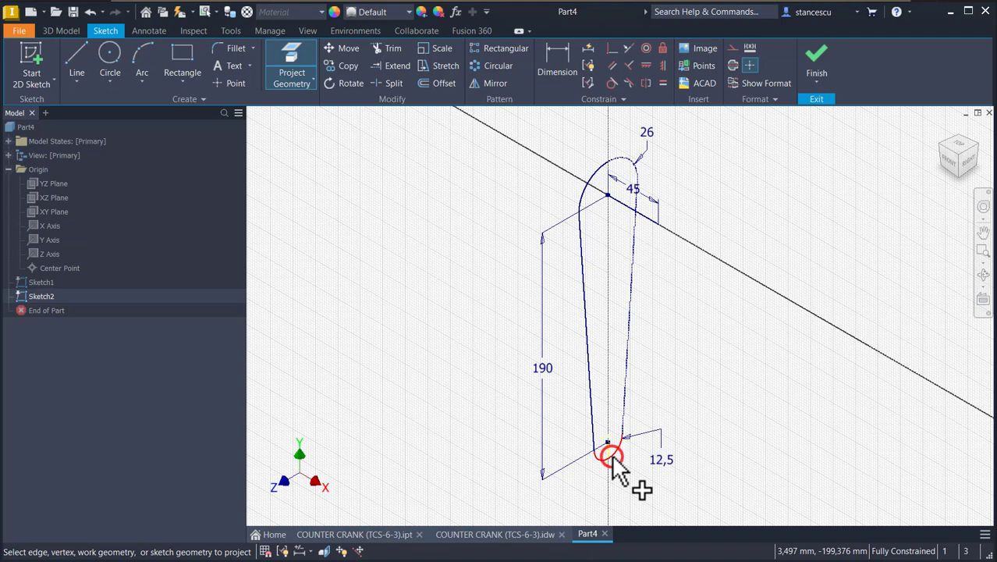
left_click(612, 459)
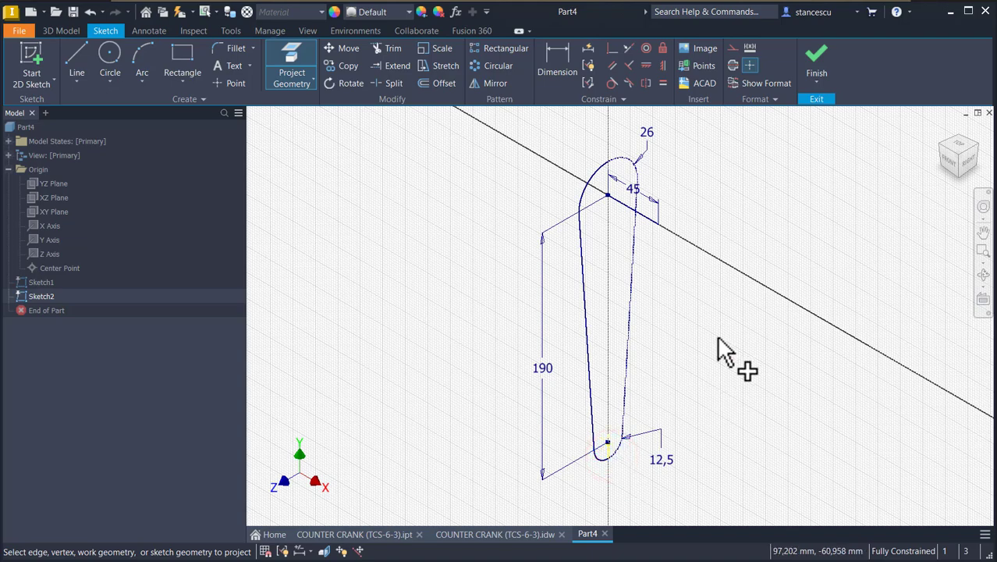
scroll(630, 460, "down", 5)
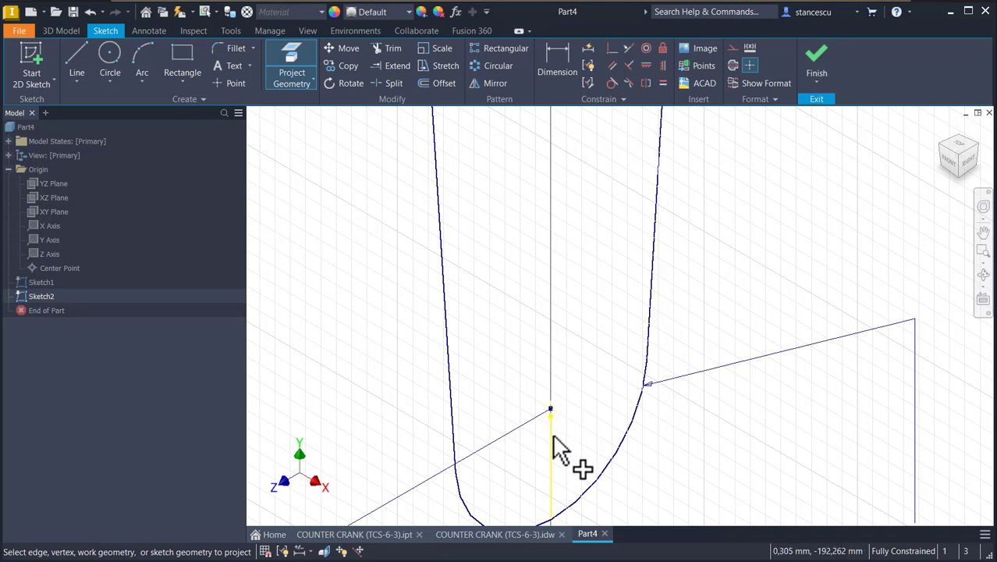
key("Escape")
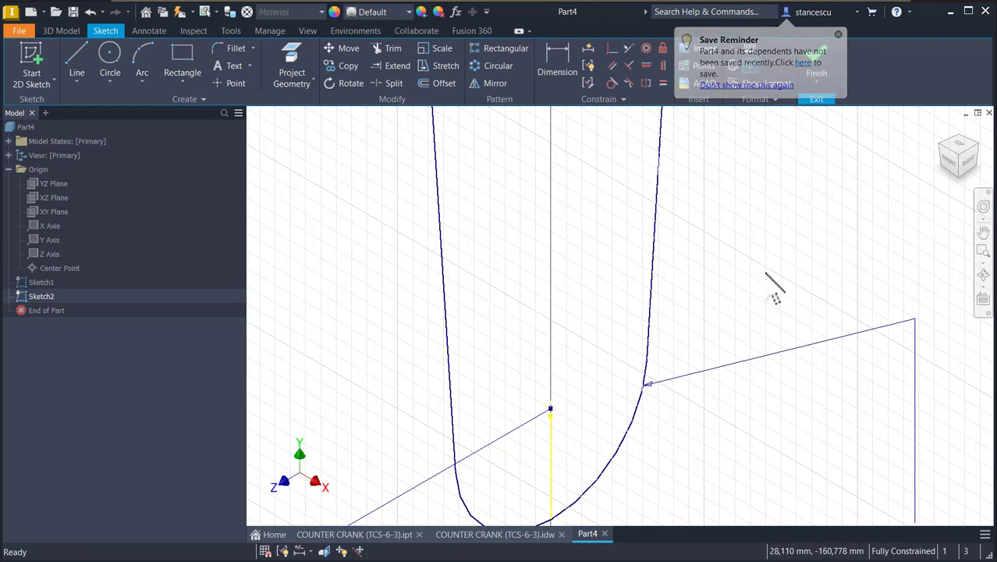
scroll(741, 288, "down", 5)
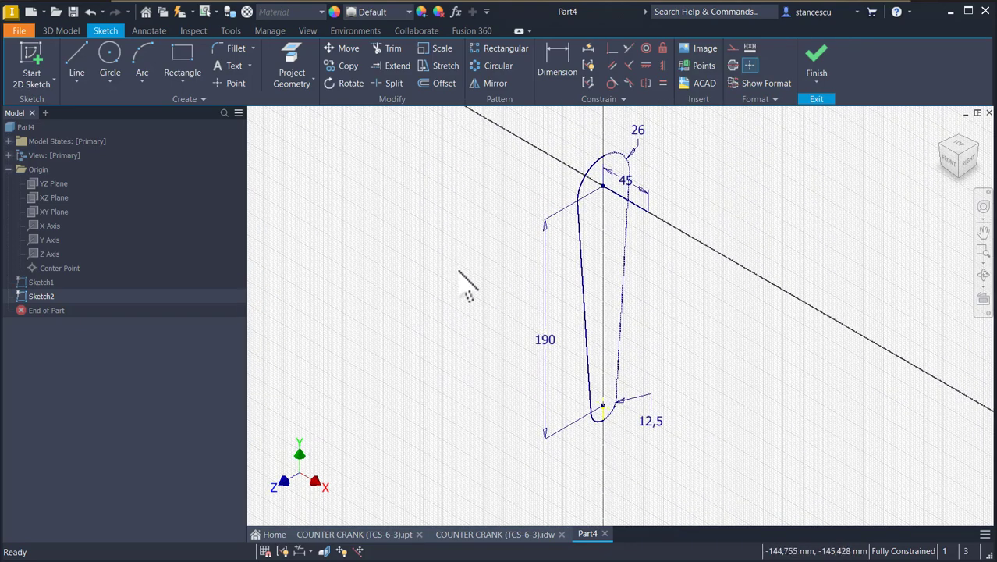
Project the upper arc of the arm profile into the current sketch and hide Sketch1
left_click(293, 67)
left_click(591, 167)
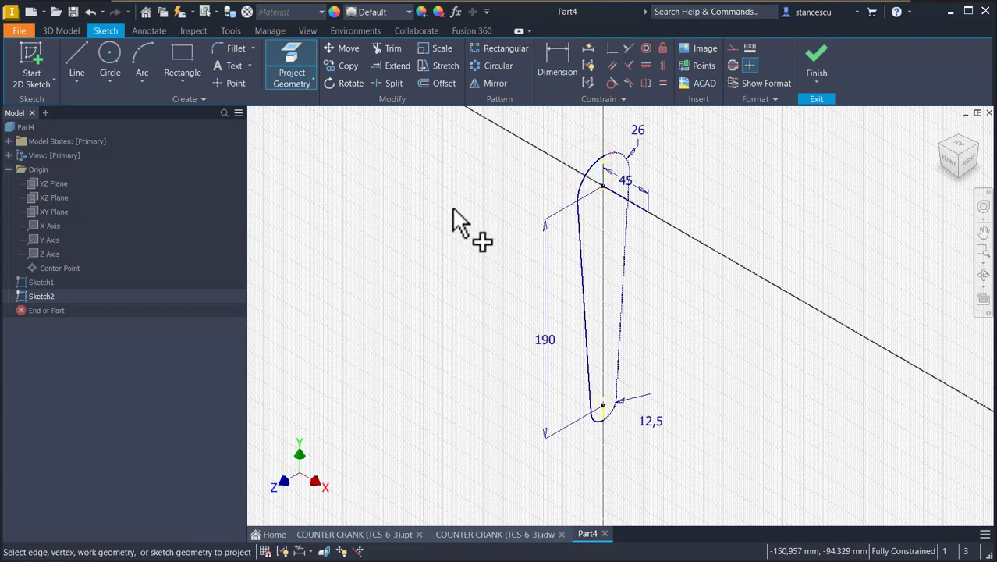
key("Escape")
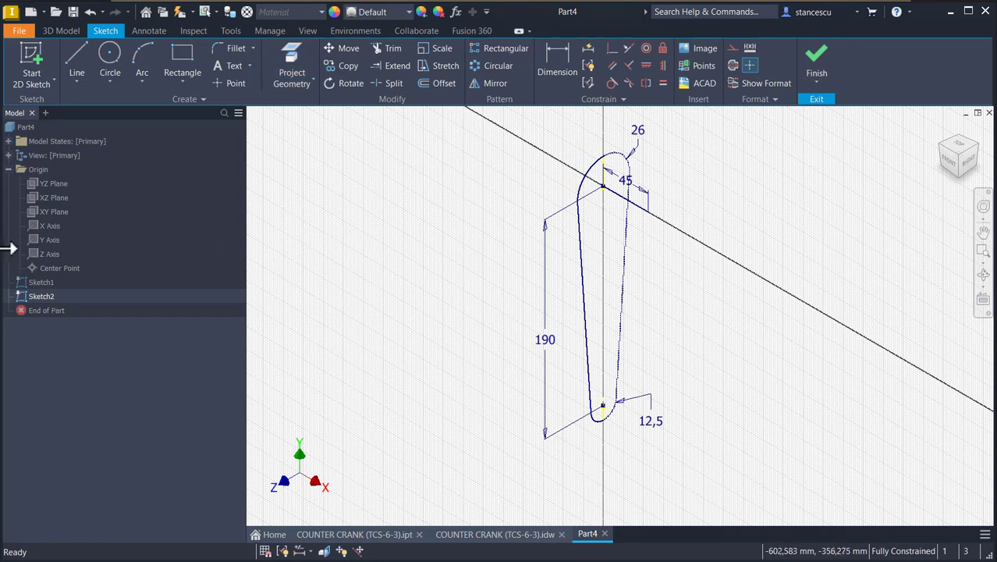
right_click(50, 283)
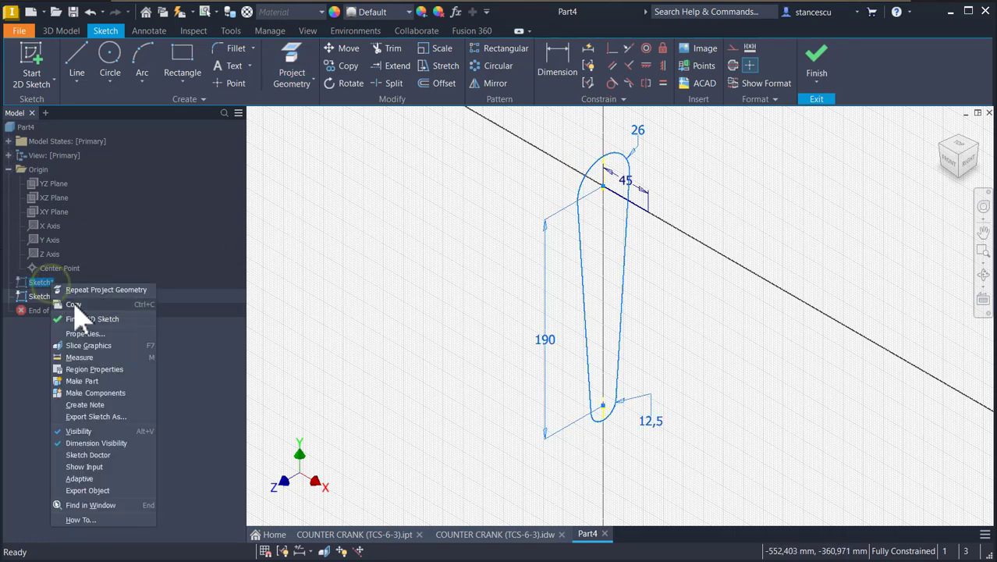
left_click(92, 429)
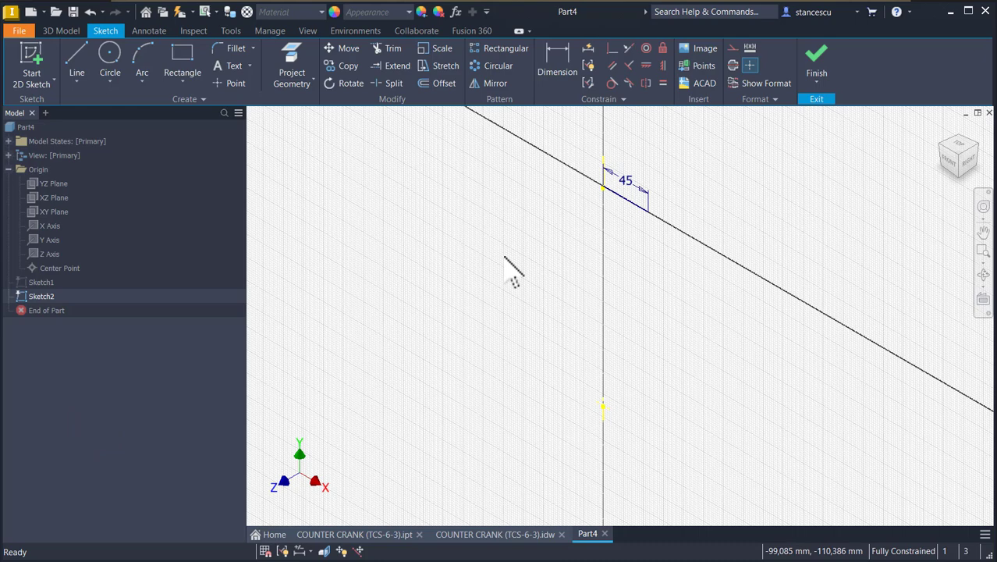
Set the in-canvas color scheme to High Contrast in the application options
key("alt")
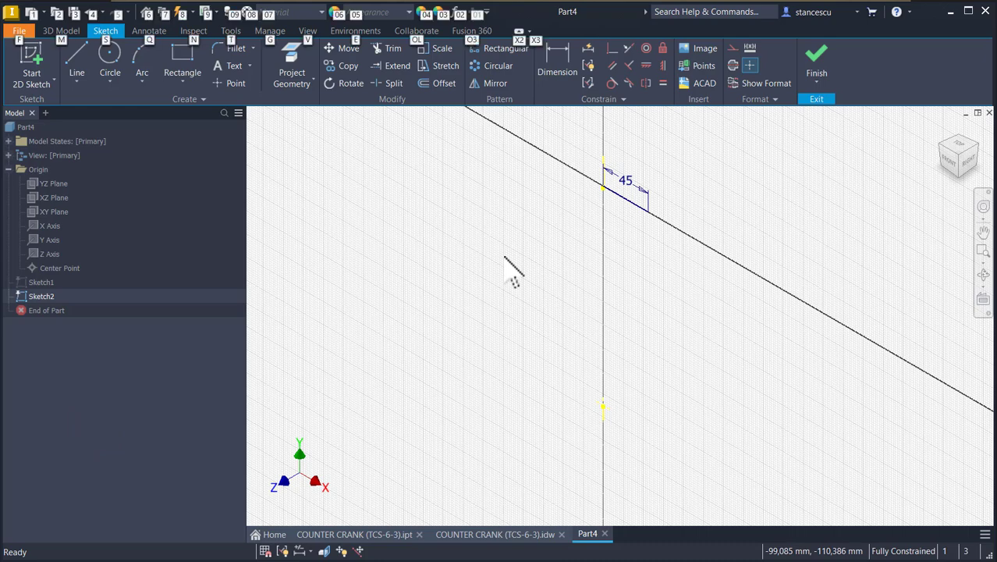
key("f")
key("Escape")
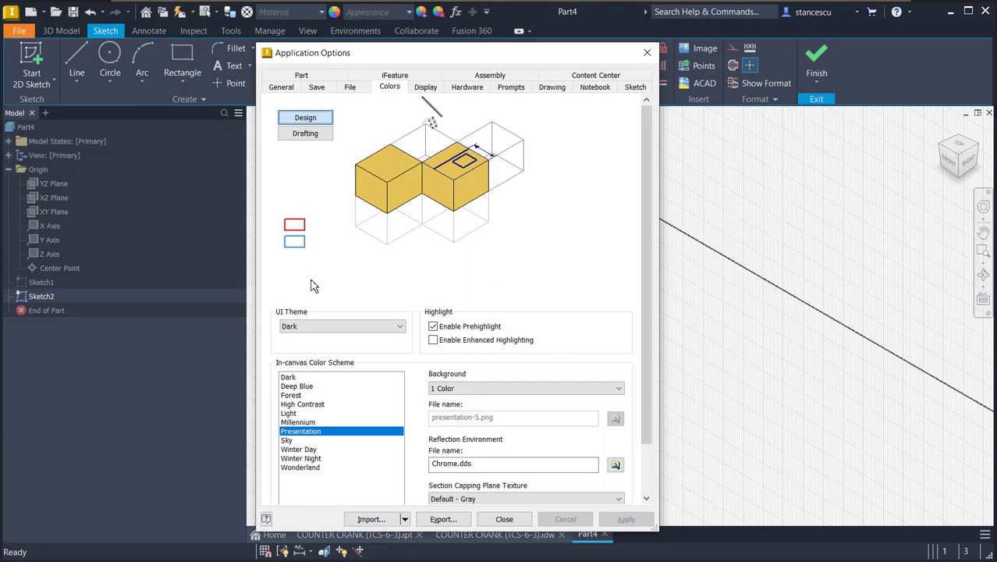
left_click(312, 405)
left_click(503, 519)
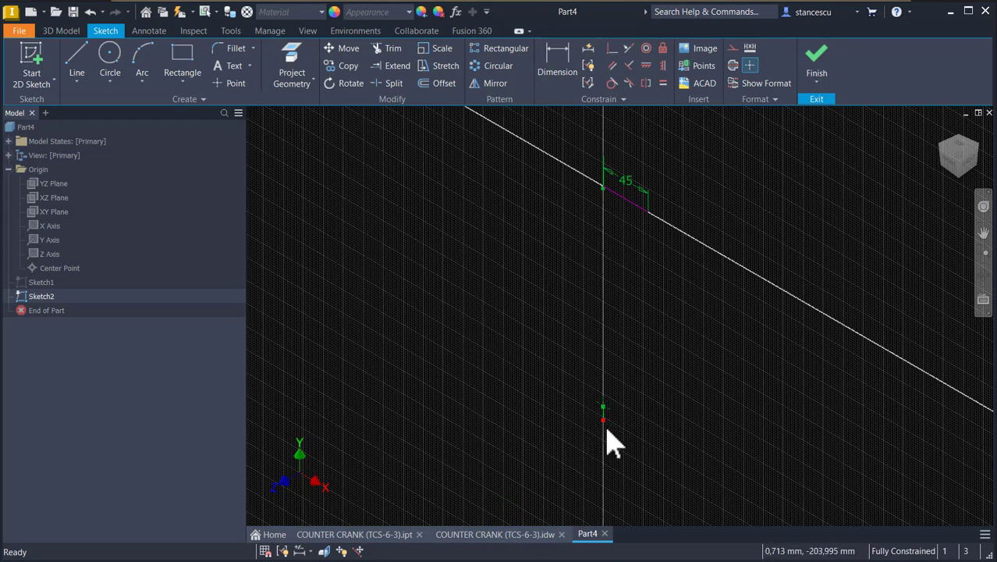
Draw a vertical line about 32 mm long upward from the free end of the 45 mm line
scroll(609, 435, "up", 3)
scroll(603, 383, "up", 2)
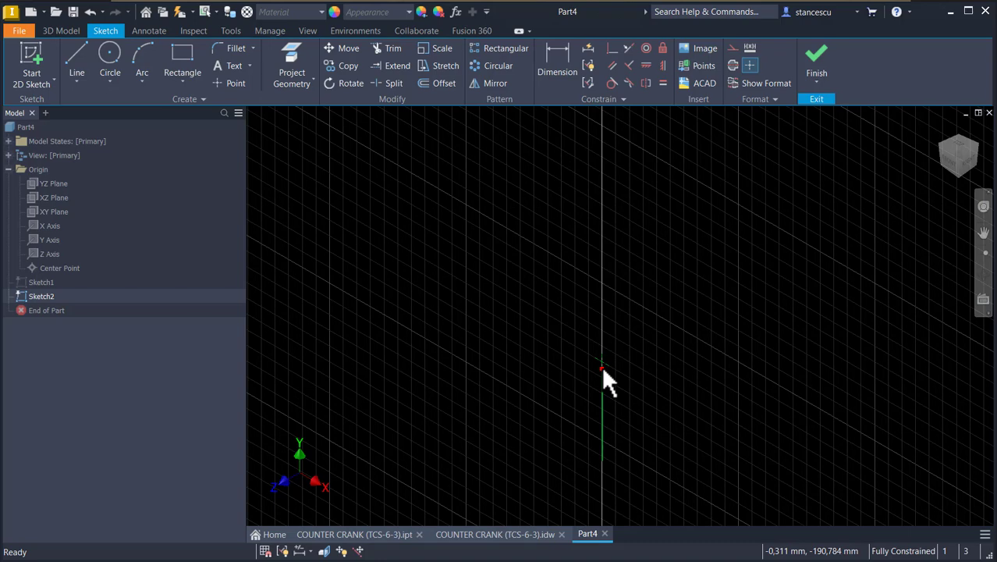
scroll(662, 360, "down", 3)
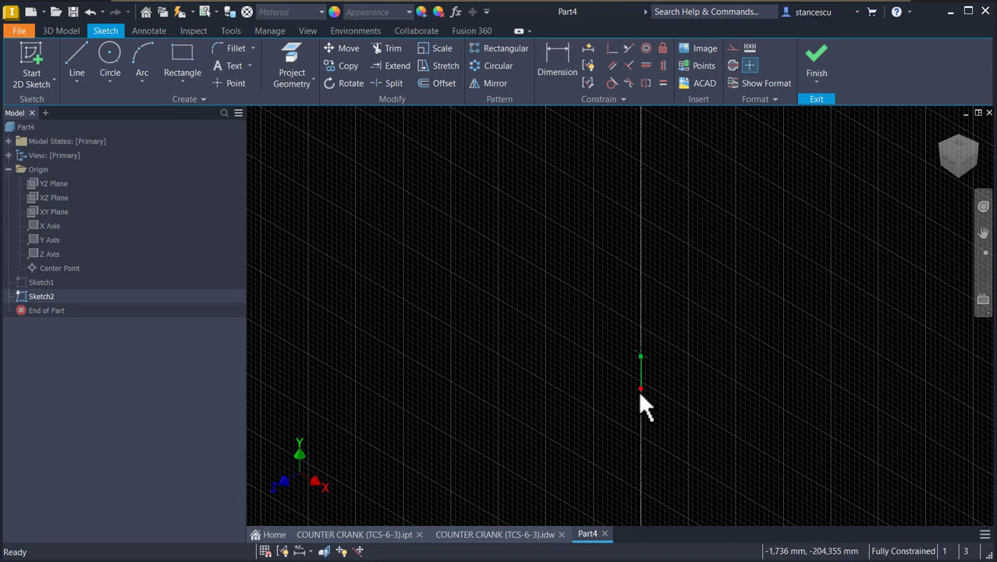
middle_click_drag(692, 195, 589, 414)
middle_click_drag(547, 260, 598, 424)
middle_click_drag(602, 177, 600, 207)
left_click(508, 316)
left_click(75, 64)
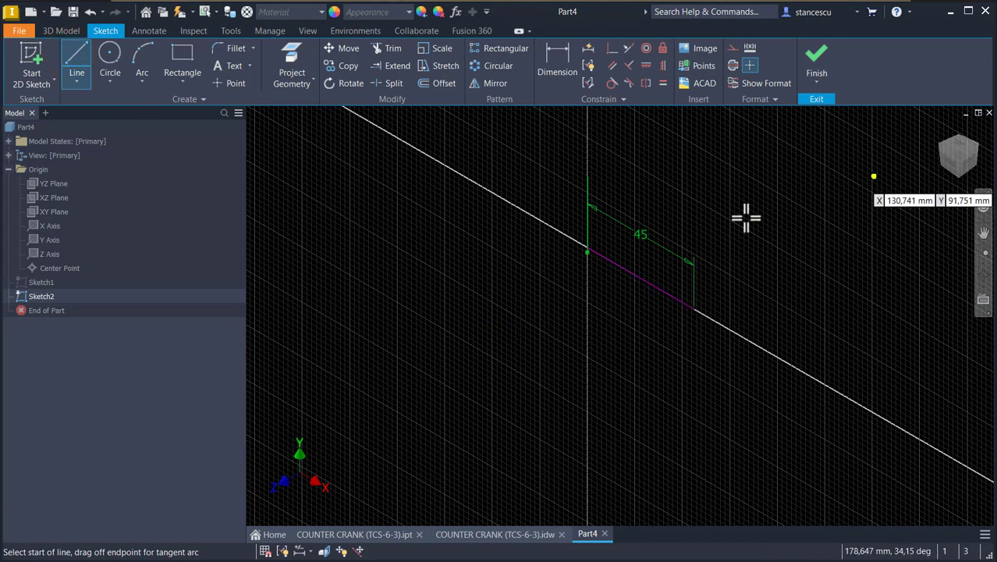
left_click(693, 311)
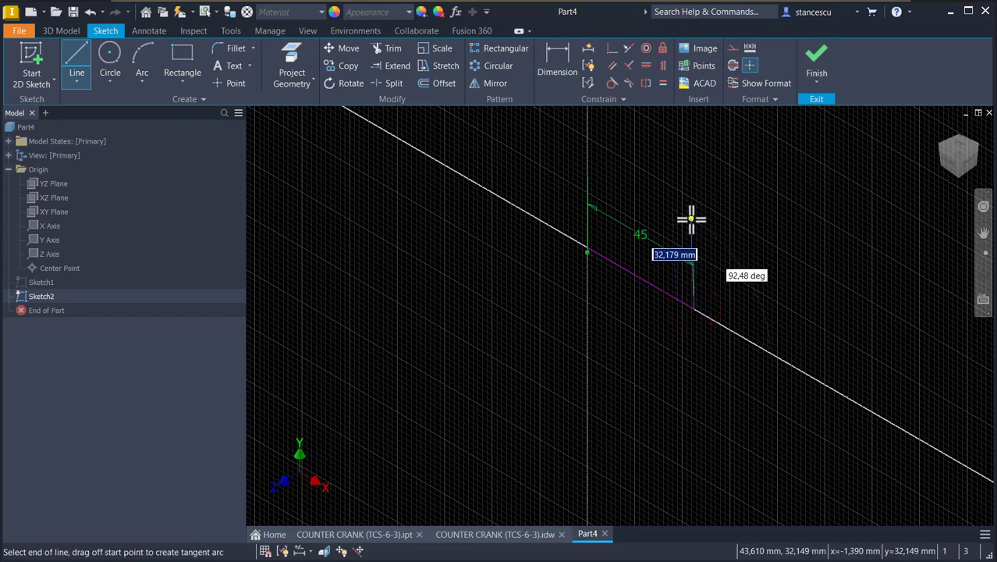
left_click(694, 221)
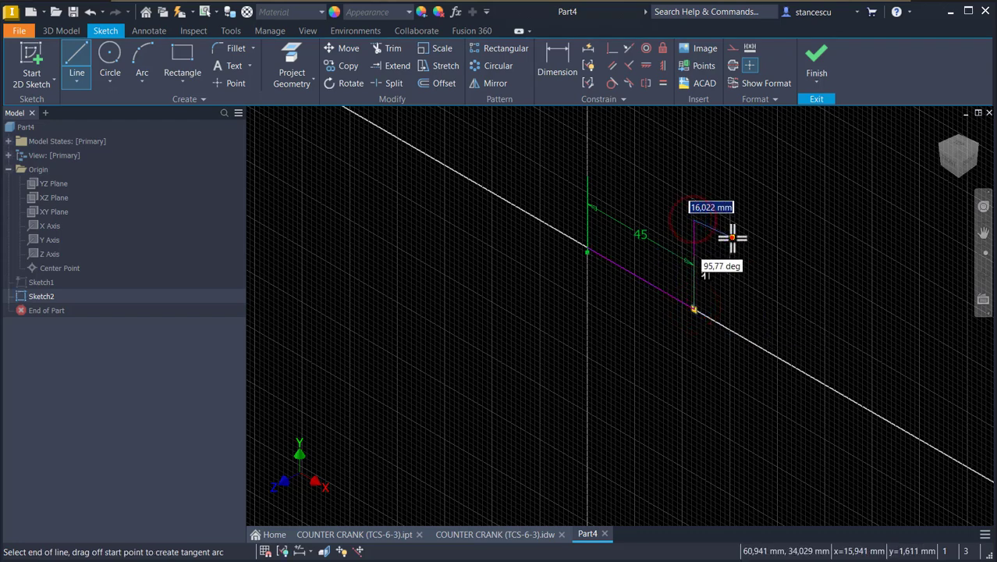
Continue the outline with a short top edge, a long slanted outer line, a parallel short lower edge and an inner line of about 195 mm ending on the X axis
scroll(731, 238, "down", 5)
middle_click_drag(741, 273, 745, 254)
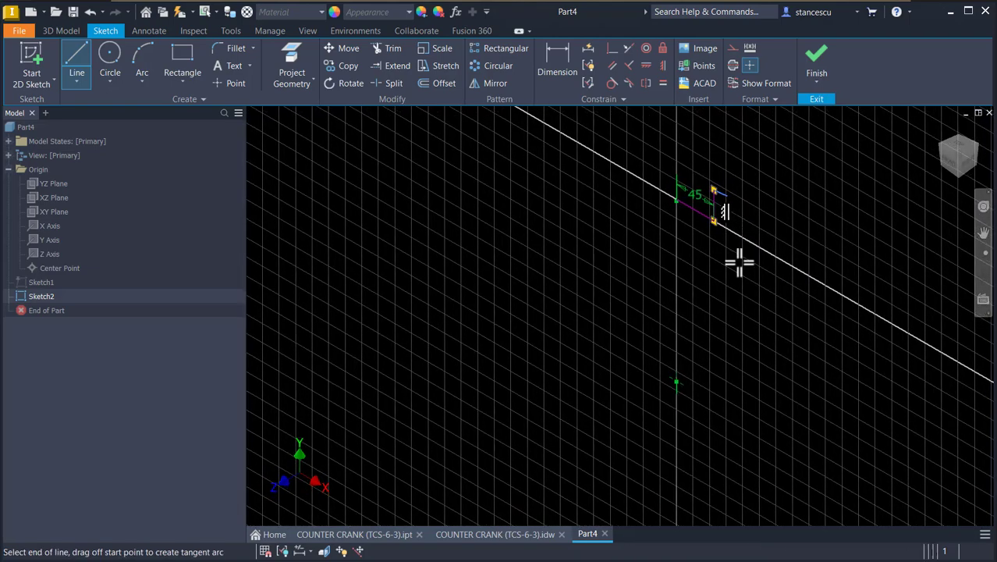
left_click(767, 434)
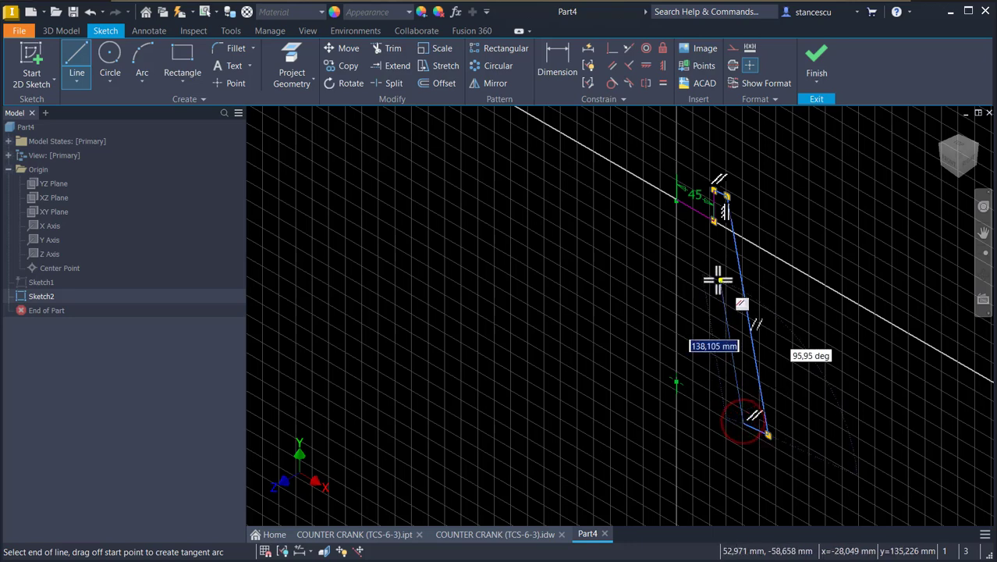
scroll(715, 278, "up", 3)
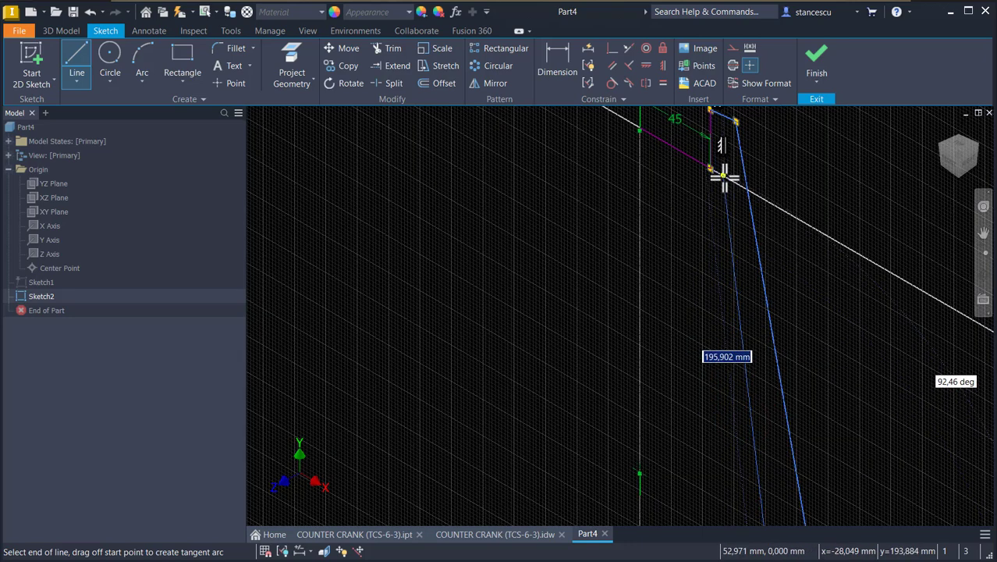
scroll(716, 358, "down", 3)
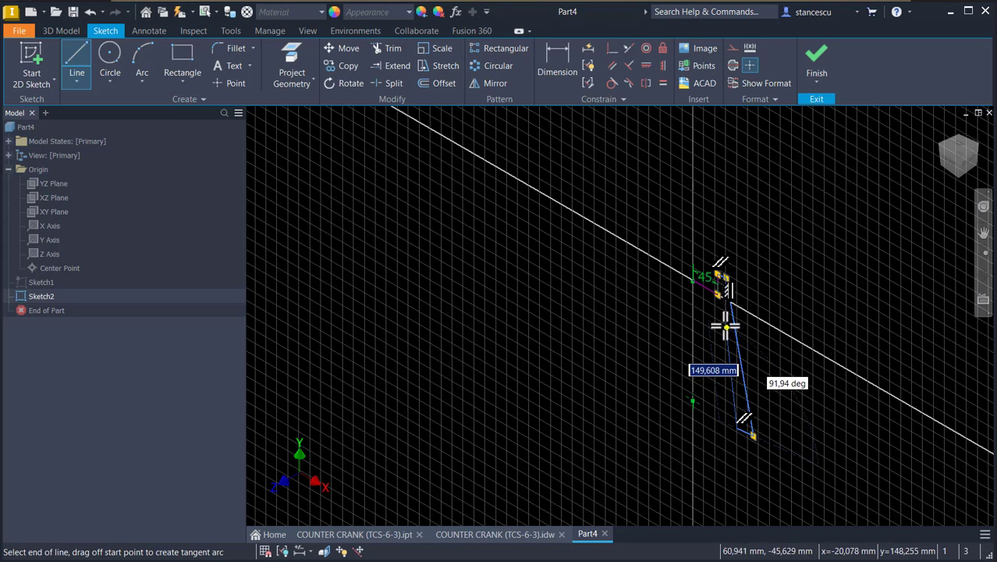
scroll(725, 326, "up", 3)
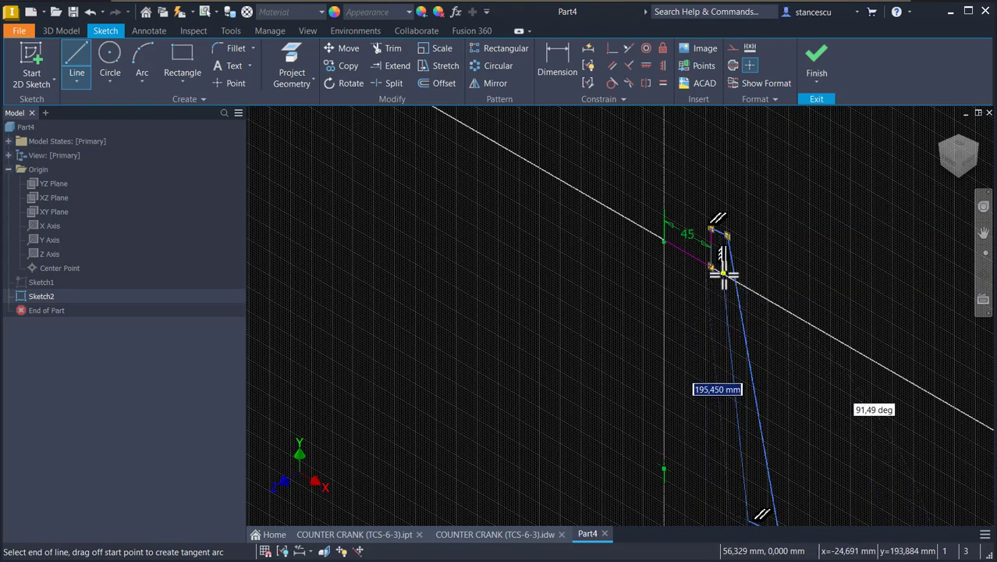
left_click(723, 272)
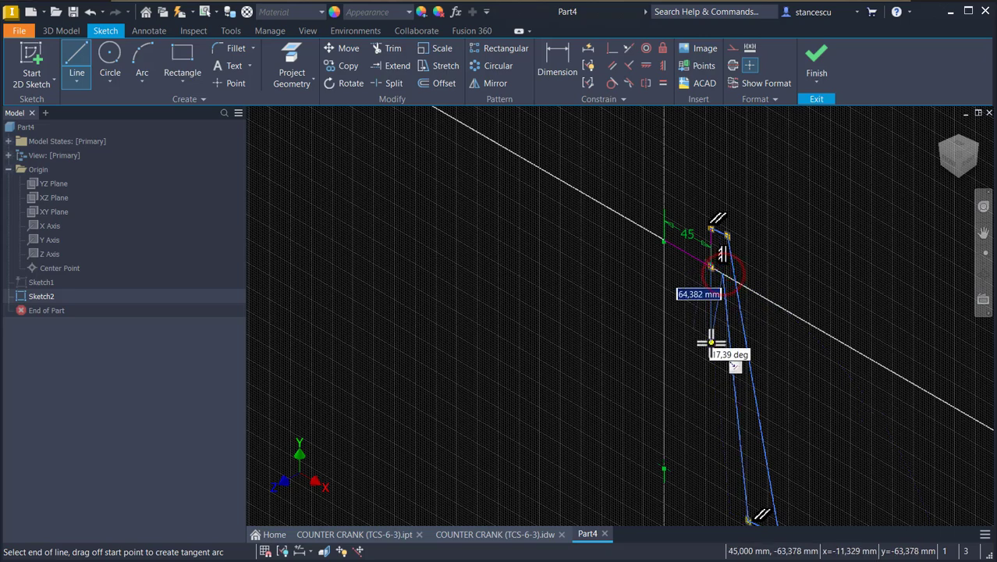
key("Escape")
Draw a horizontal line about 11 mm long from the inner line's upper end to the free end of the 45 mm line
scroll(707, 168, "up", 3)
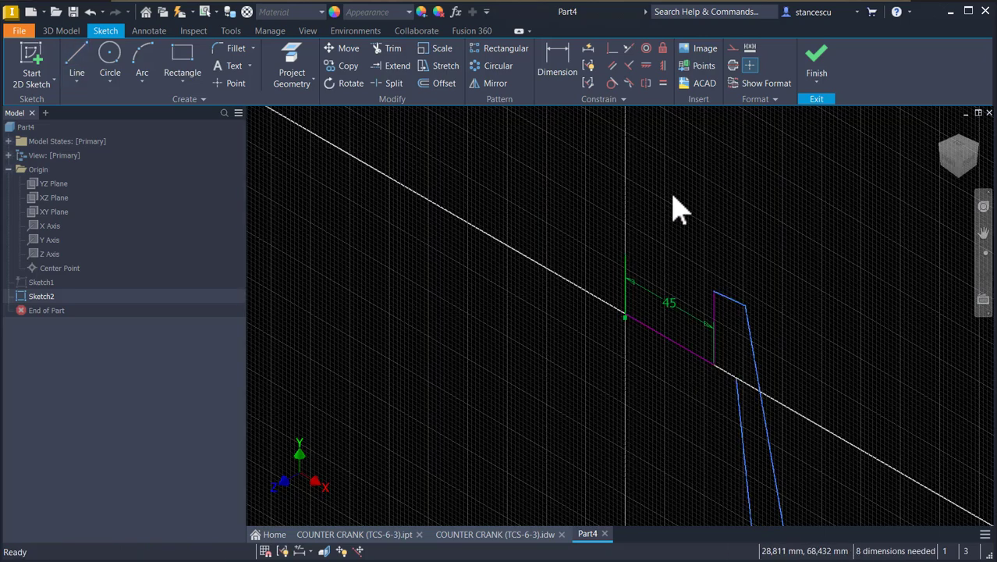
left_click(557, 69)
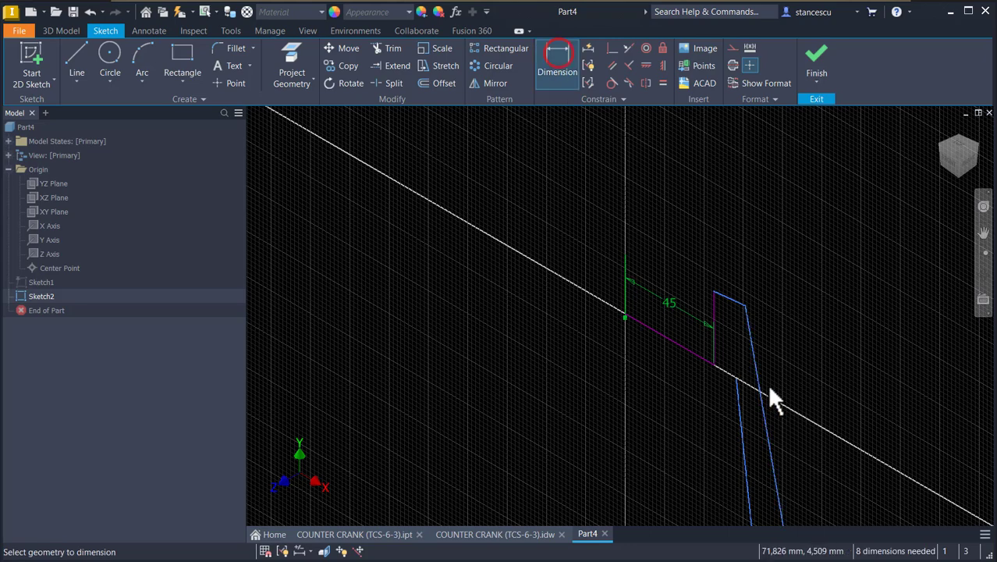
scroll(767, 385, "up", 3)
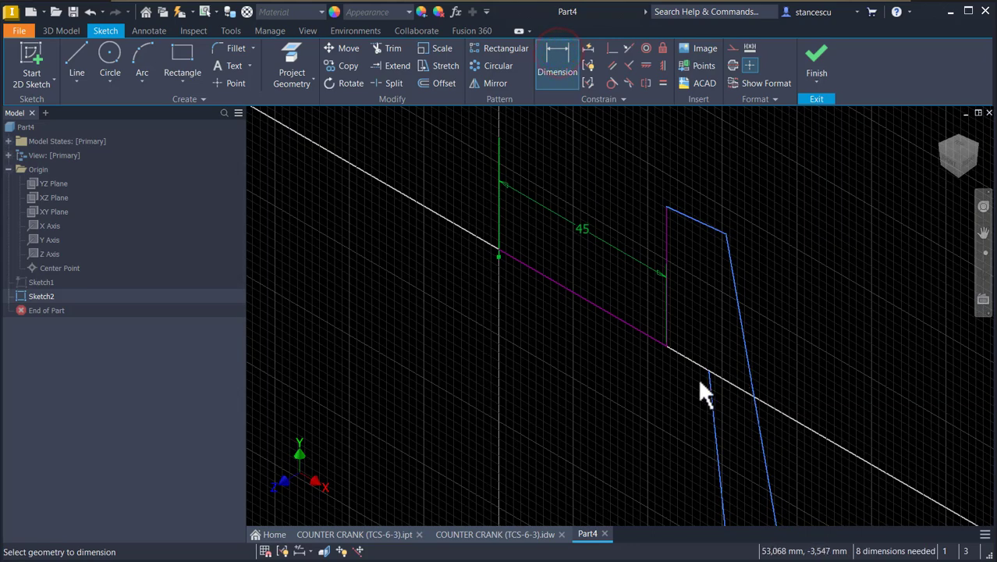
left_click(73, 67)
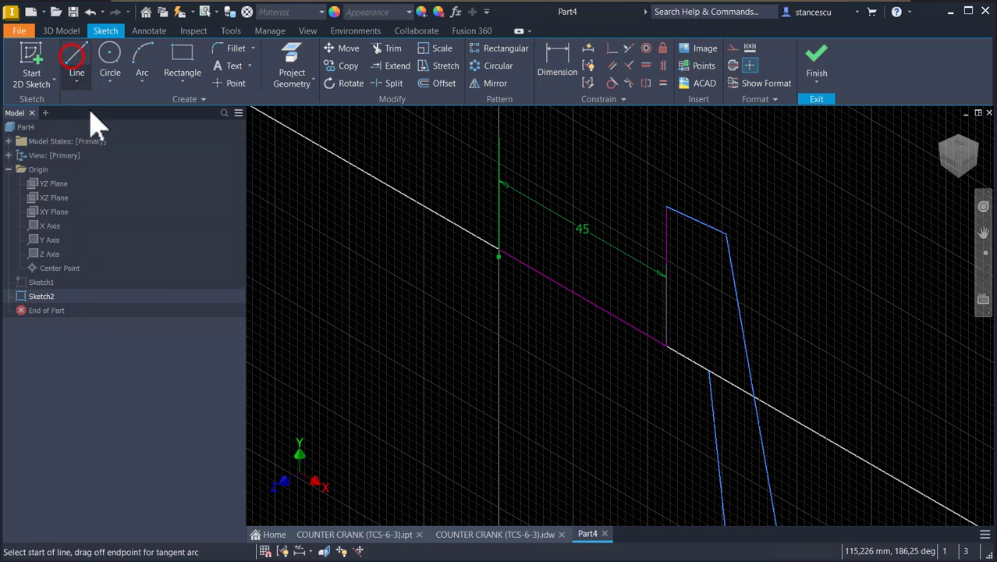
left_click(708, 372)
double_click(667, 346)
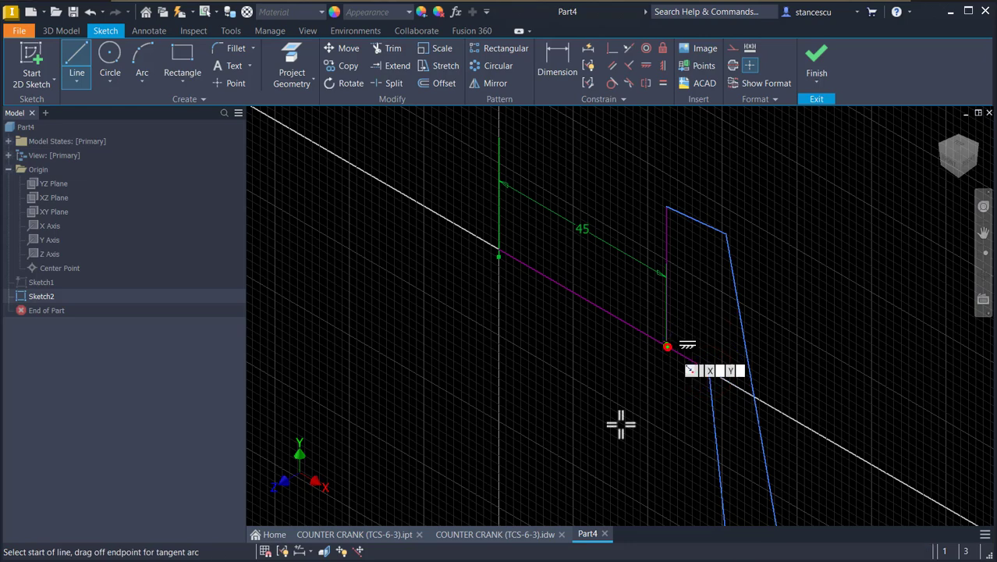
key("Escape")
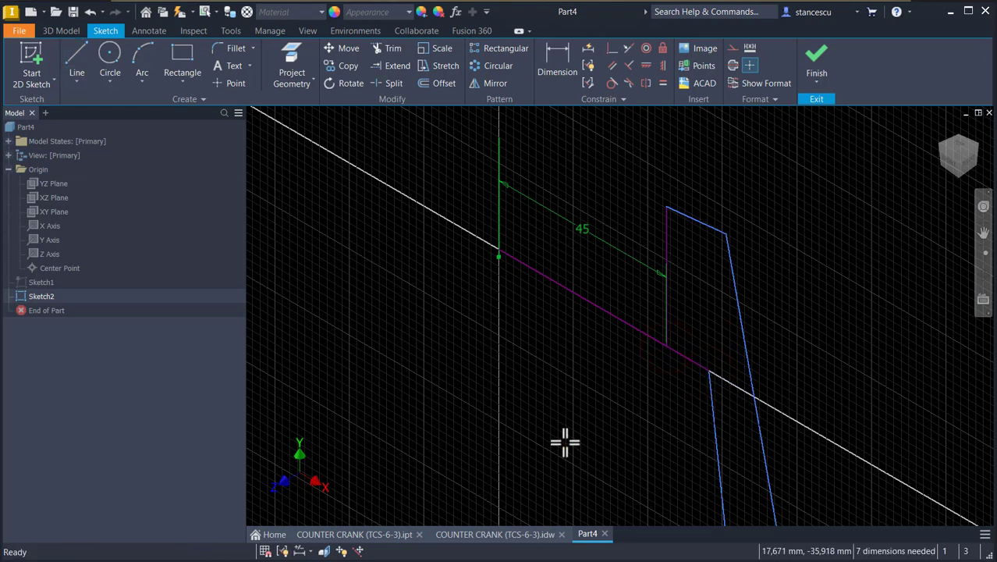
Dimension the short horizontal line between the 45 mm line and the inner slanted line at 5 mm
left_click(558, 63)
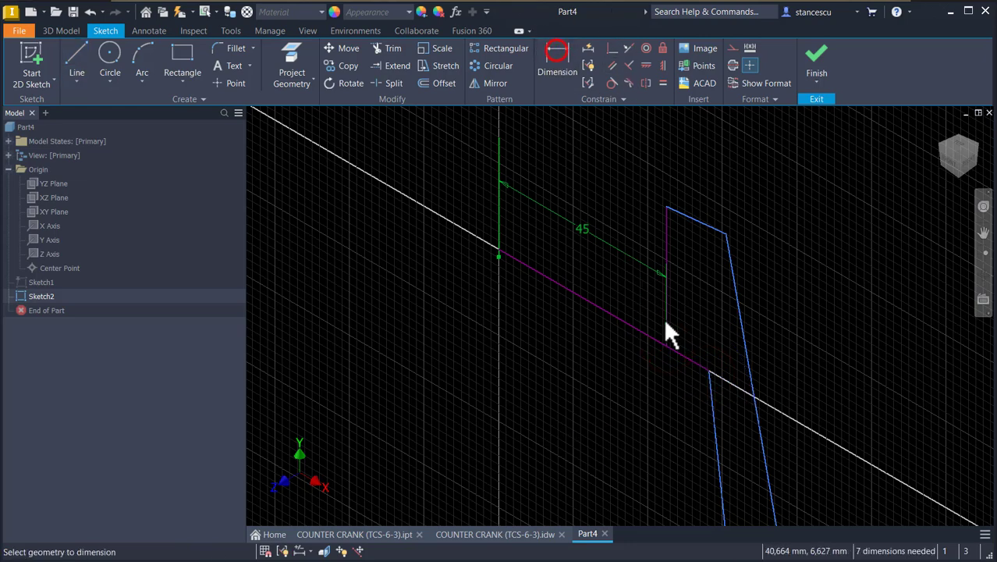
left_click(675, 352)
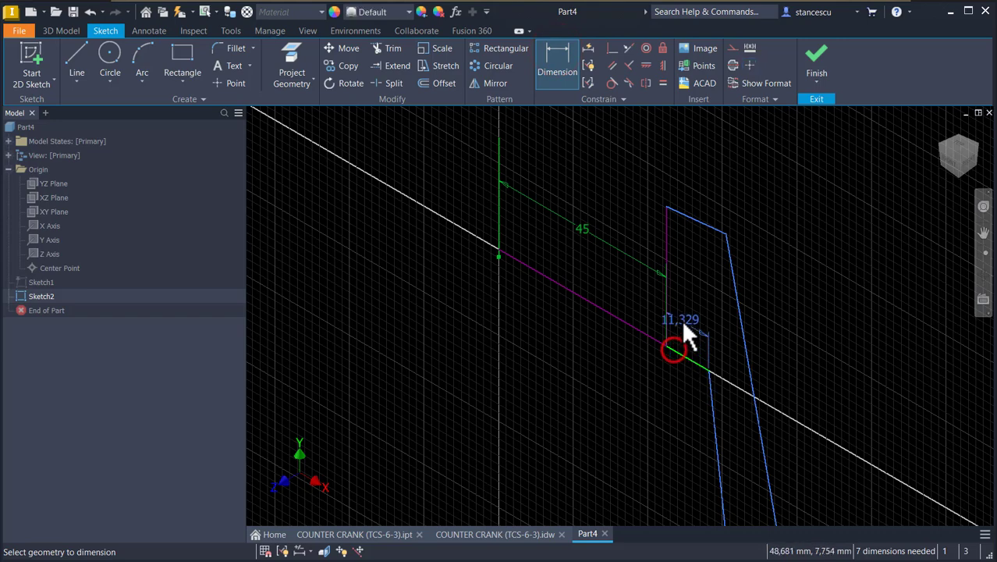
left_click(663, 396)
type("5")
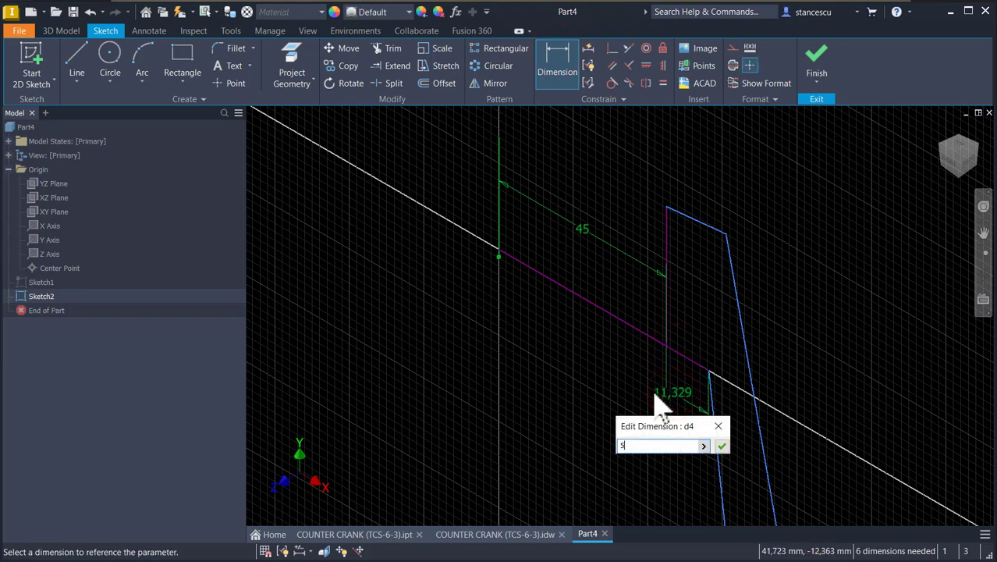
key("Return")
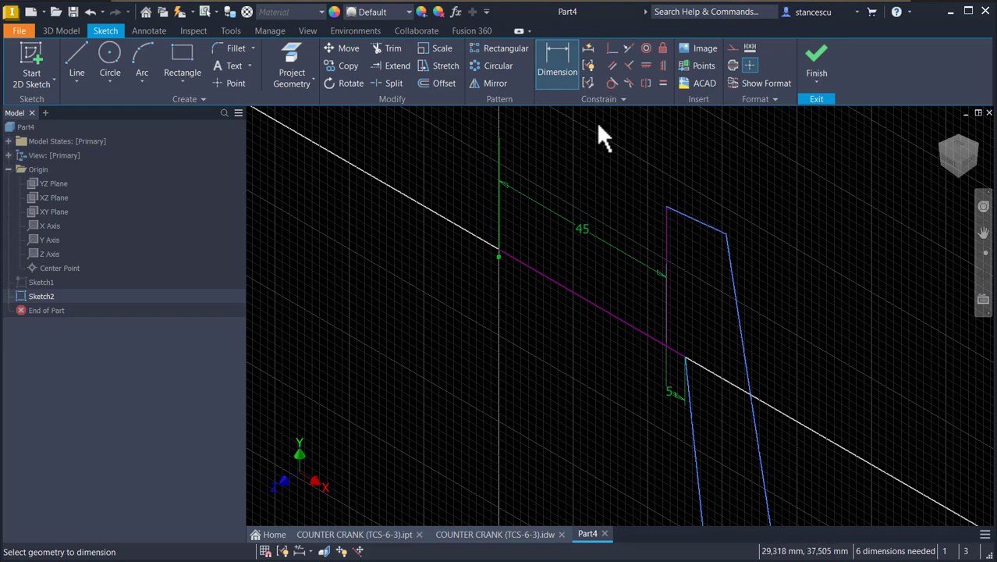
Make the profile's top edge horizontal and coincident with the upper endpoint of the projected vertical line at the origin
left_click(646, 66)
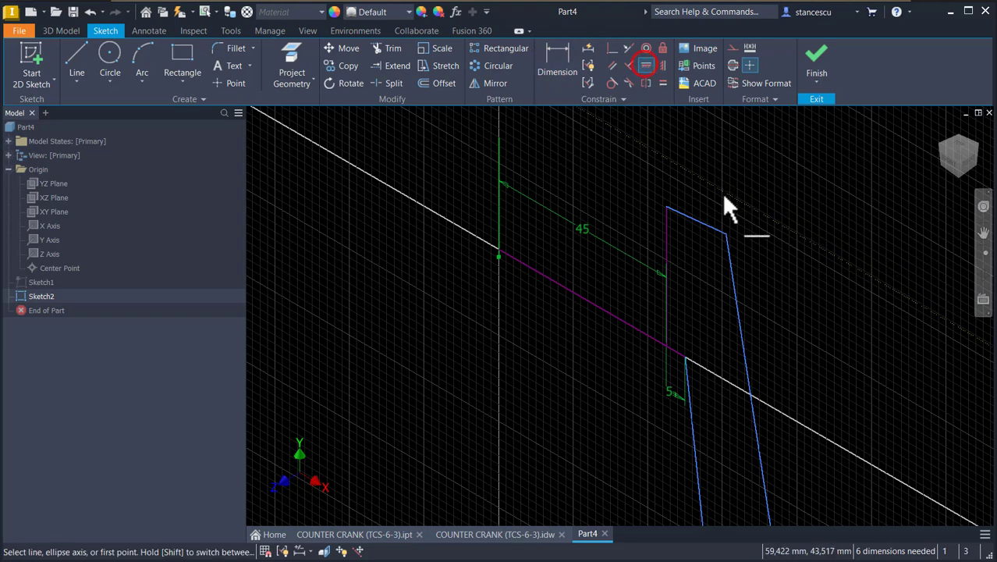
left_click(689, 221)
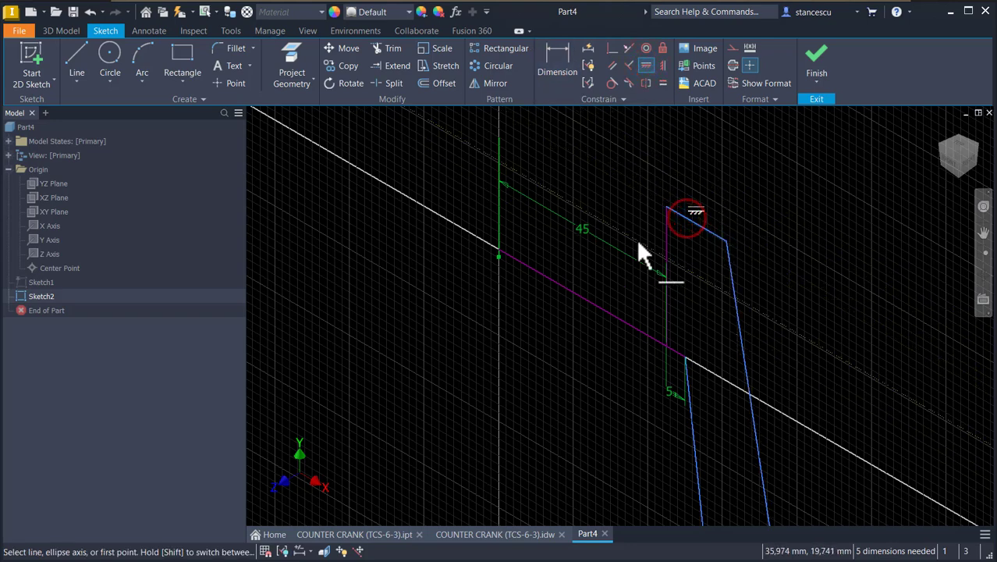
key("Escape")
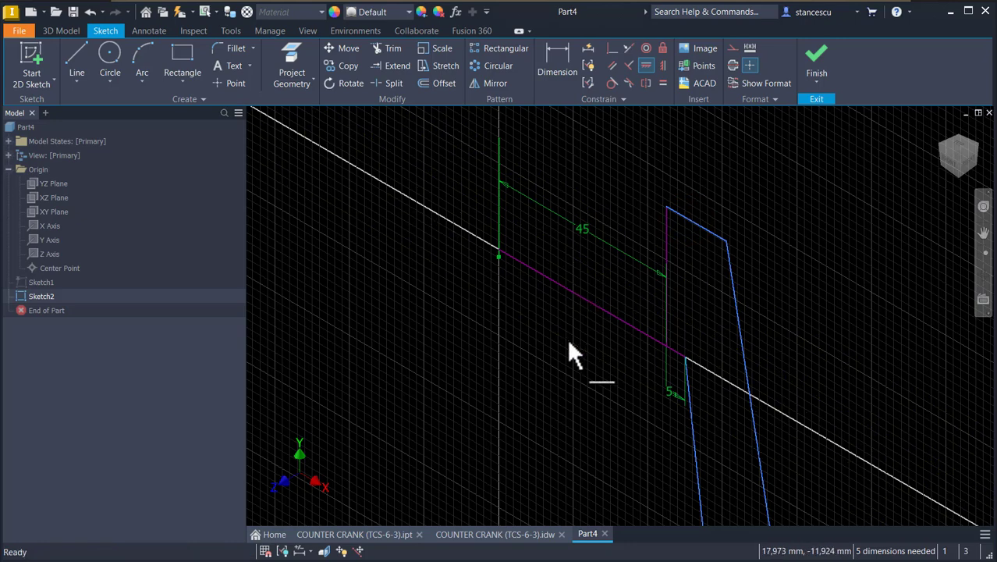
left_click(612, 49)
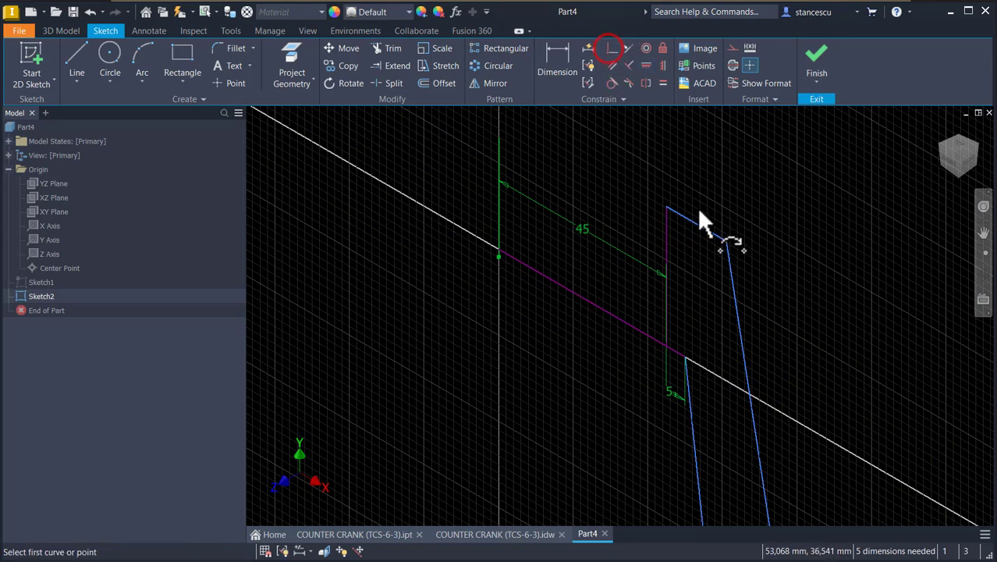
left_click(686, 222)
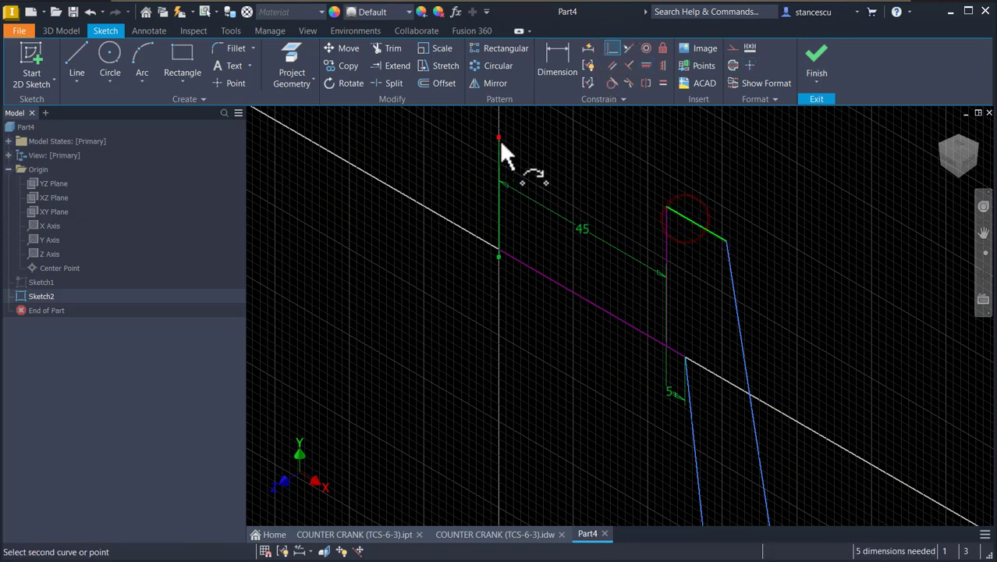
left_click(498, 140)
Dimension the profile's top edge with the expression 19+4 mm
middle_click_drag(571, 368, 554, 303)
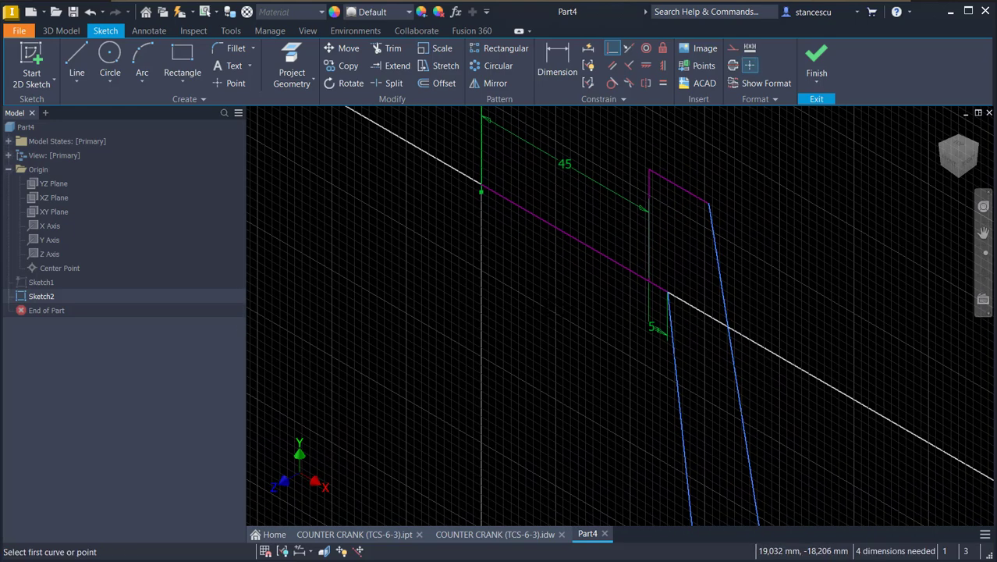
left_click(557, 72)
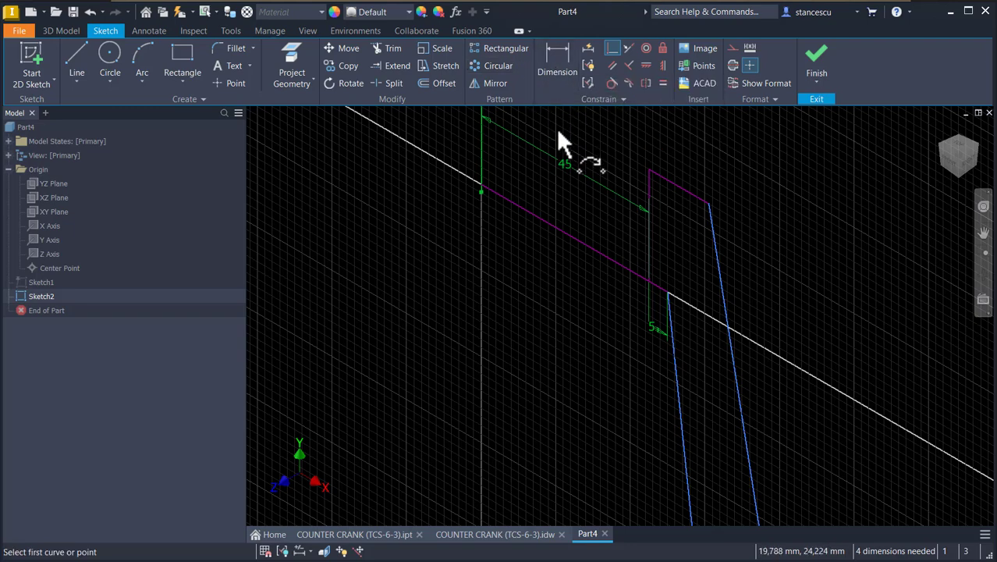
left_click(569, 75)
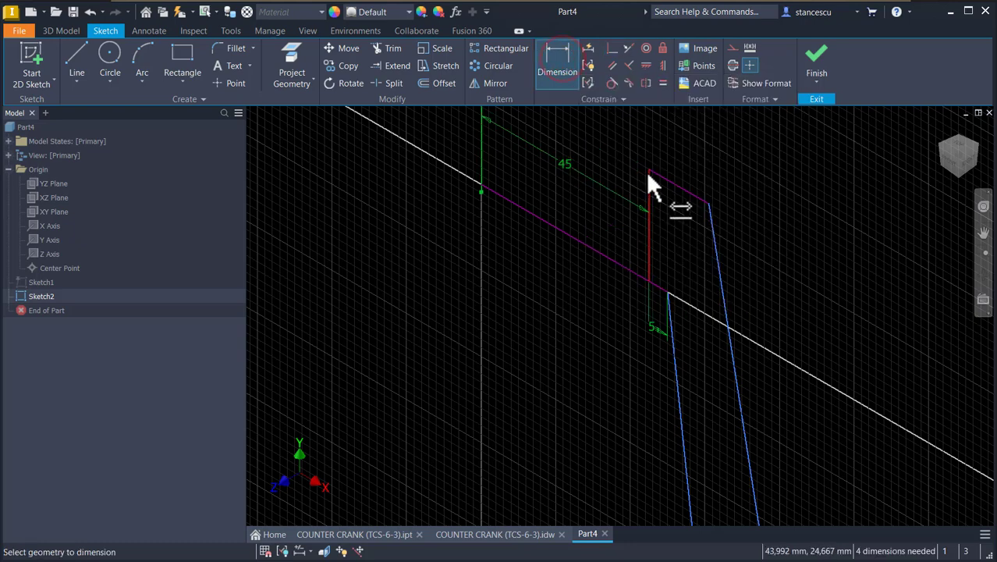
left_click(670, 184)
left_click(670, 148)
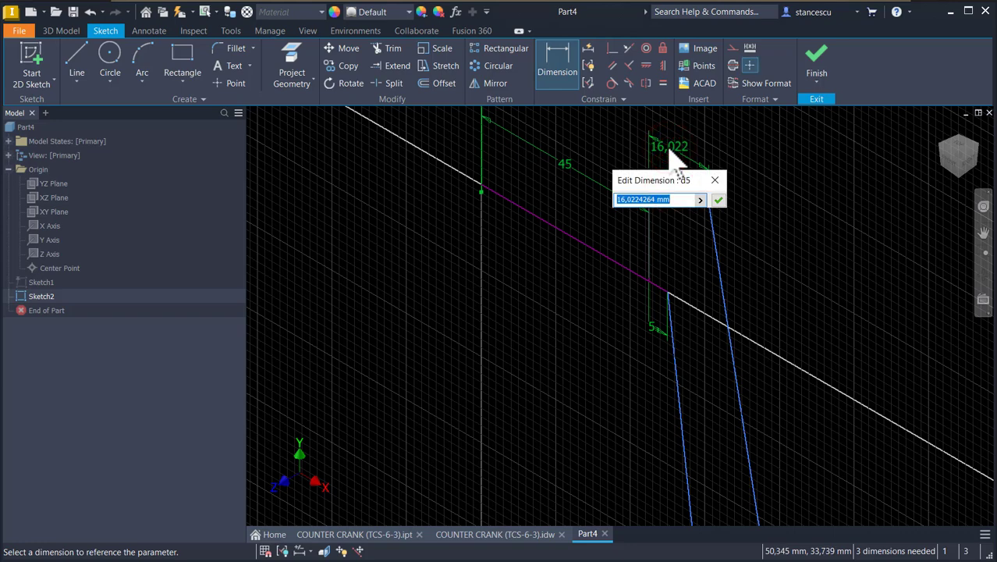
type("19+4")
key("Return")
Constrain the profile's lower edge coincident with the lower endpoint of the short projected vertical line
scroll(677, 198, "down", 5)
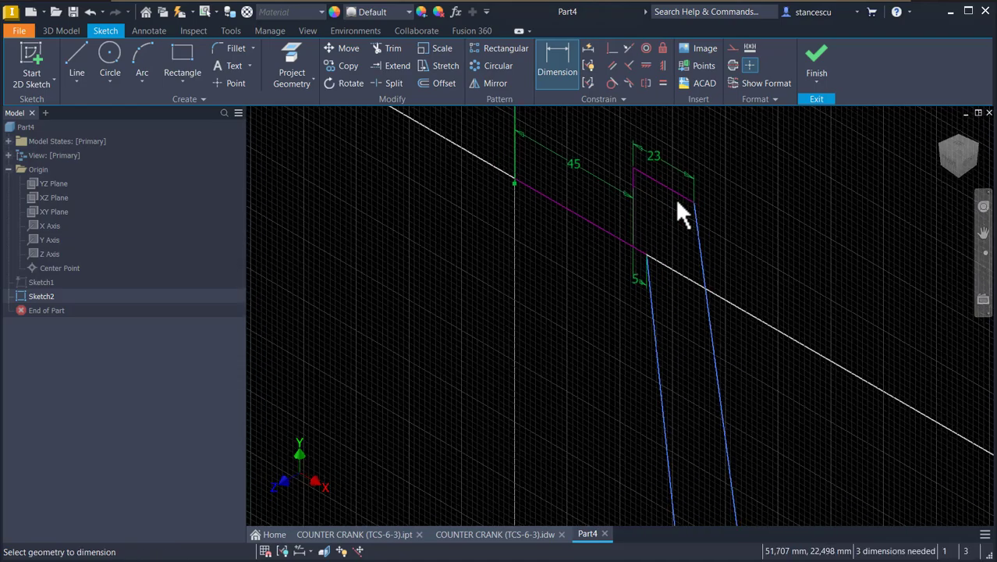
middle_click_drag(664, 376, 672, 293)
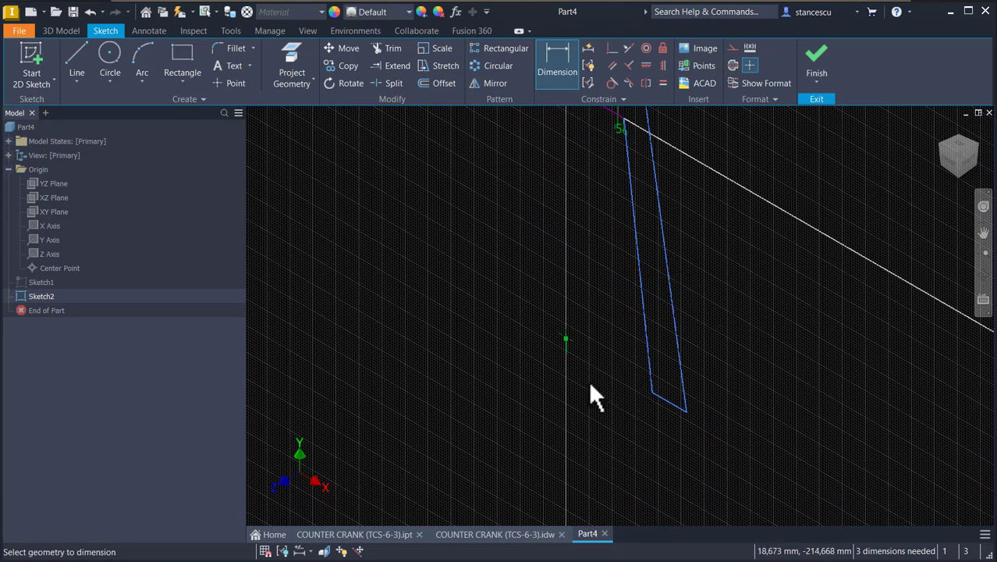
scroll(592, 392, "up", 2)
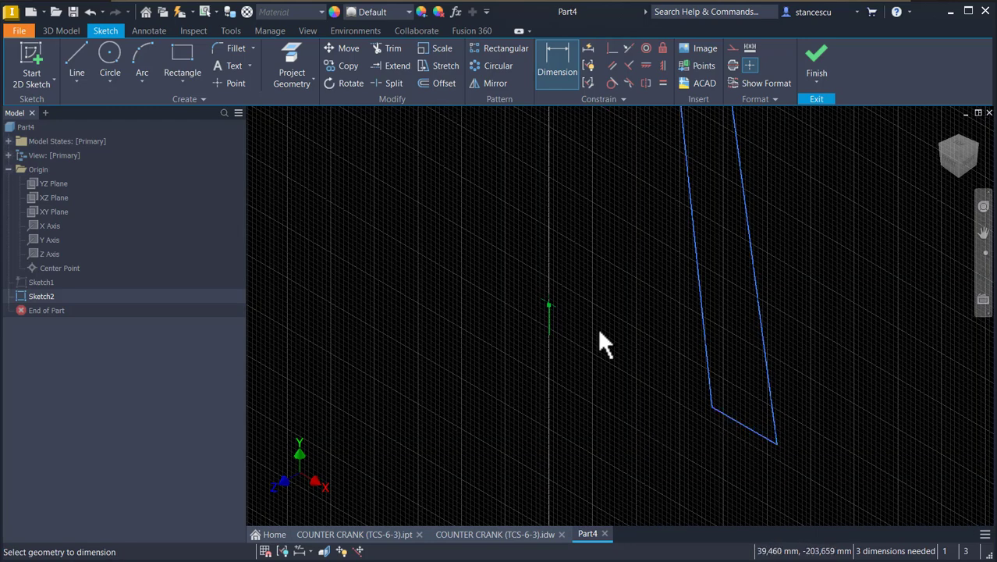
left_click(612, 50)
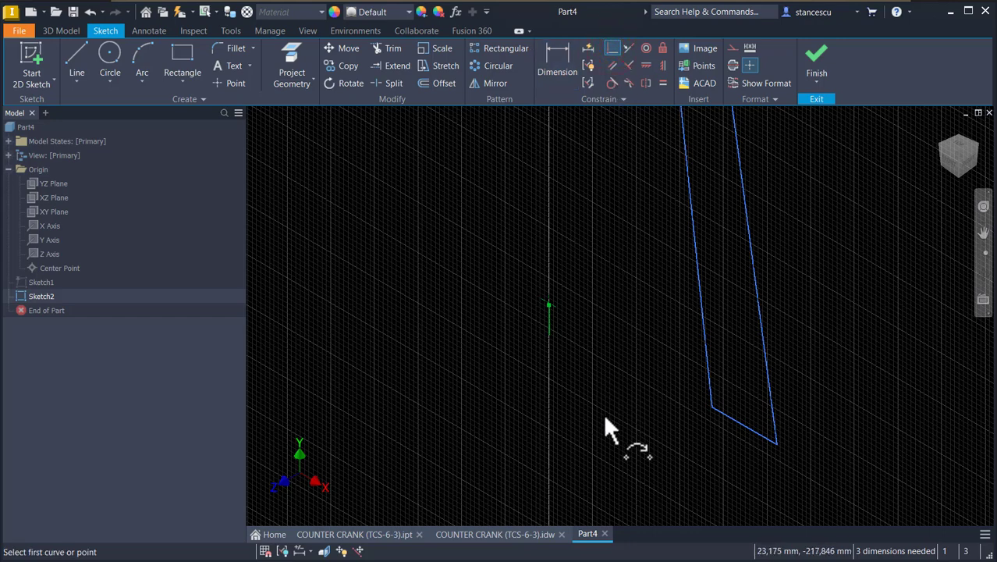
left_click(729, 423)
left_click(550, 334)
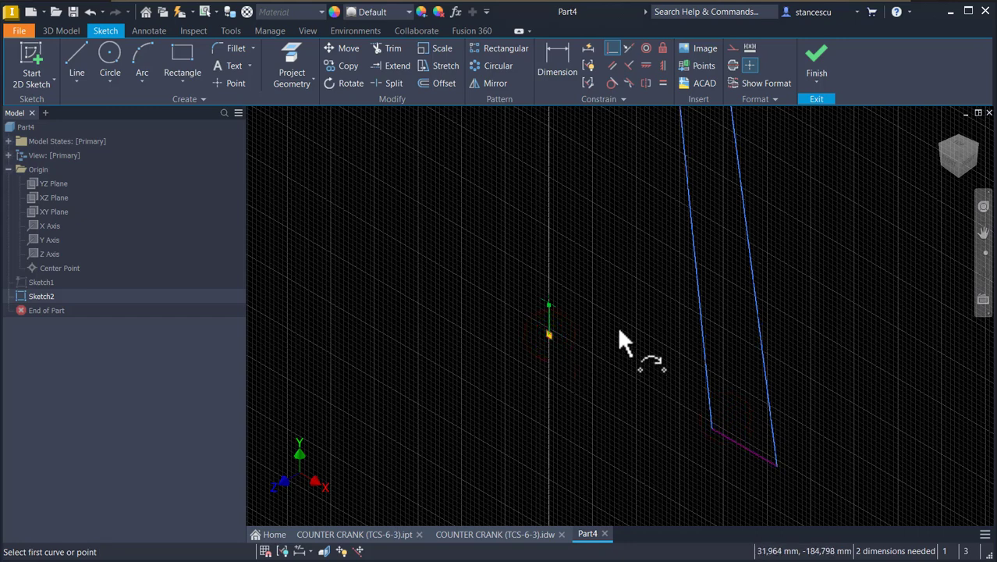
Draw a horizontal line about 29 mm long between the two slanted lines, slightly above the lower edge
left_click(78, 64)
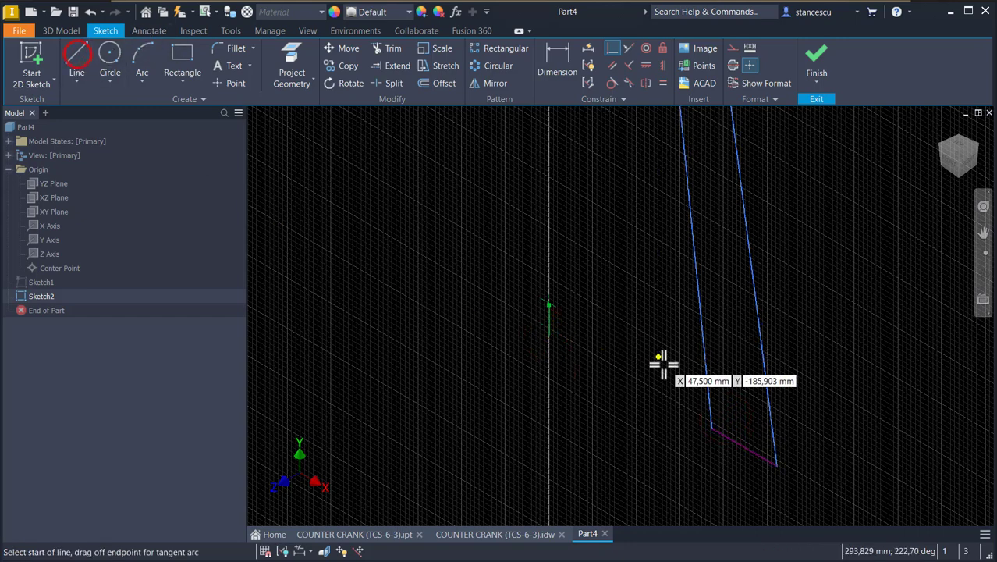
left_click(707, 383)
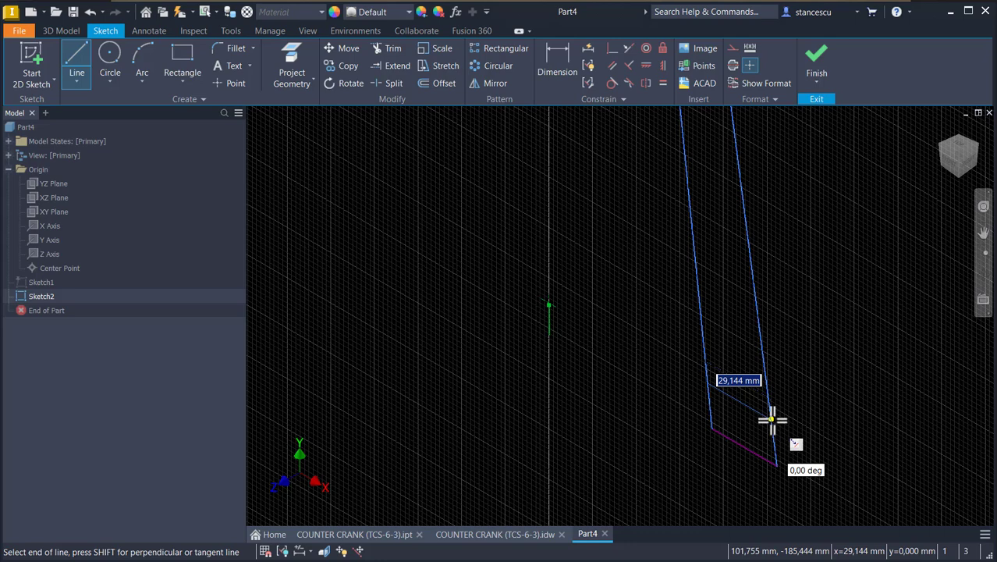
double_click(771, 419)
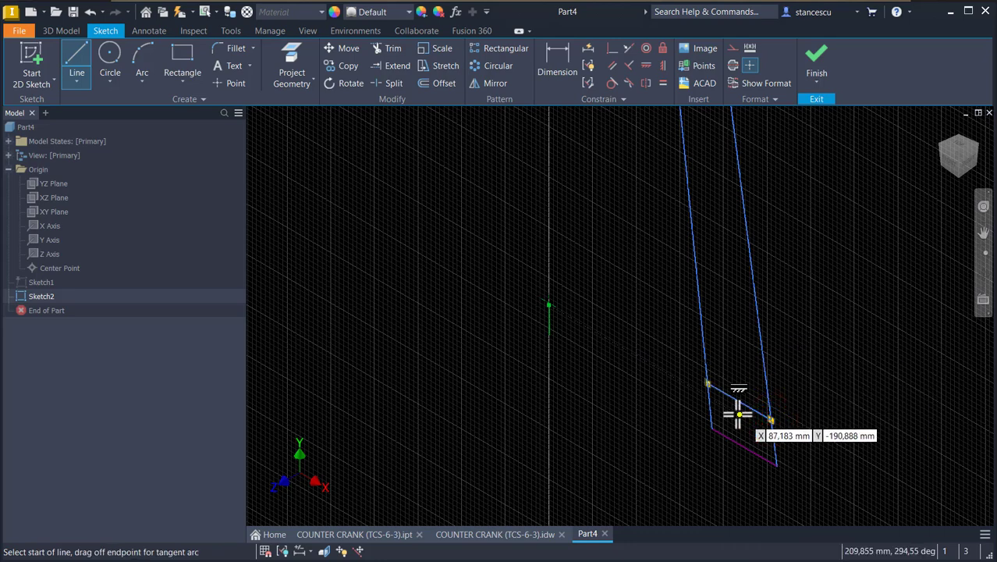
Constrain the new horizontal line coincident with the projected center point just above the short vertical line's upper end
left_click(612, 49)
left_click(735, 401)
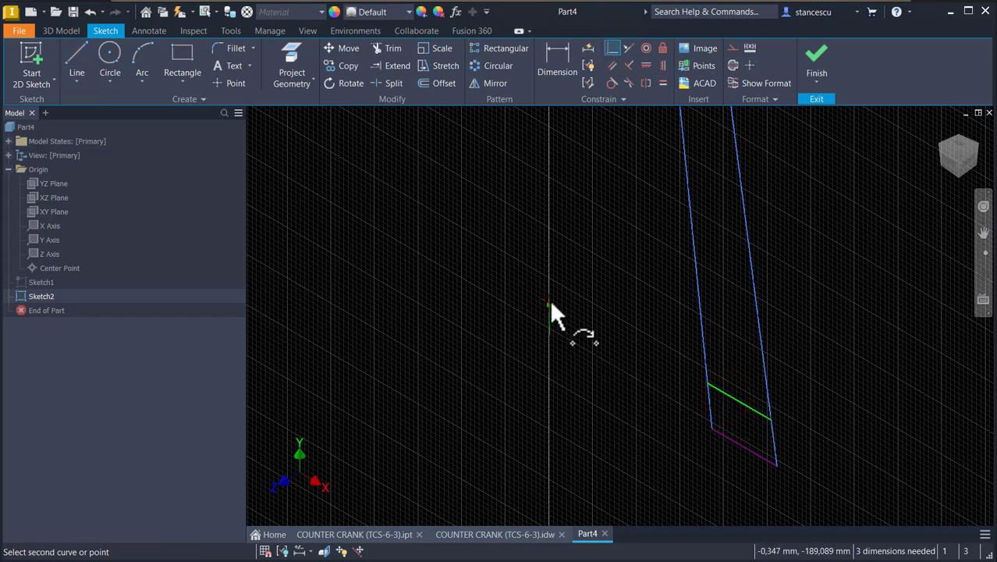
scroll(549, 301, "up", 3)
scroll(550, 303, "up", 2)
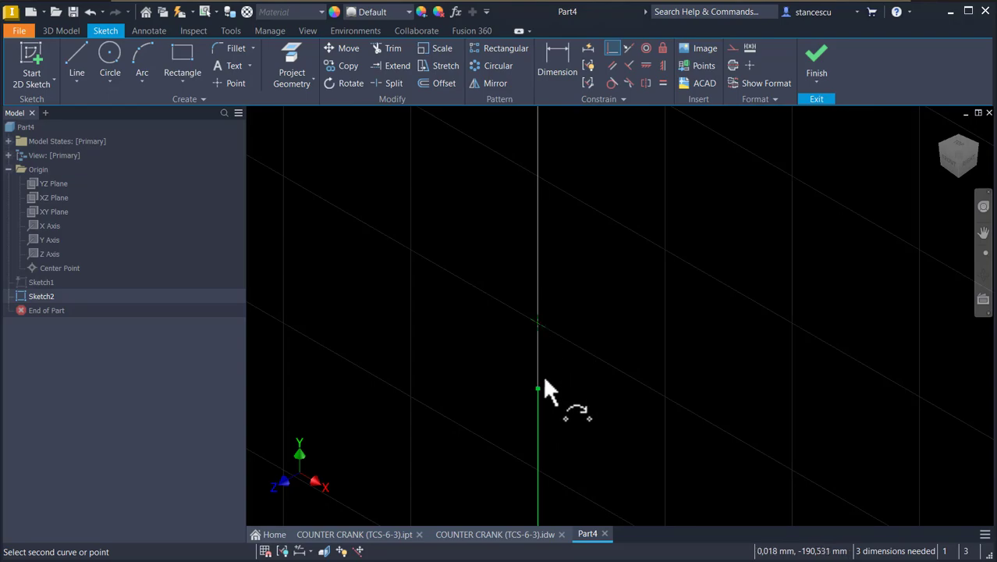
left_click(537, 323)
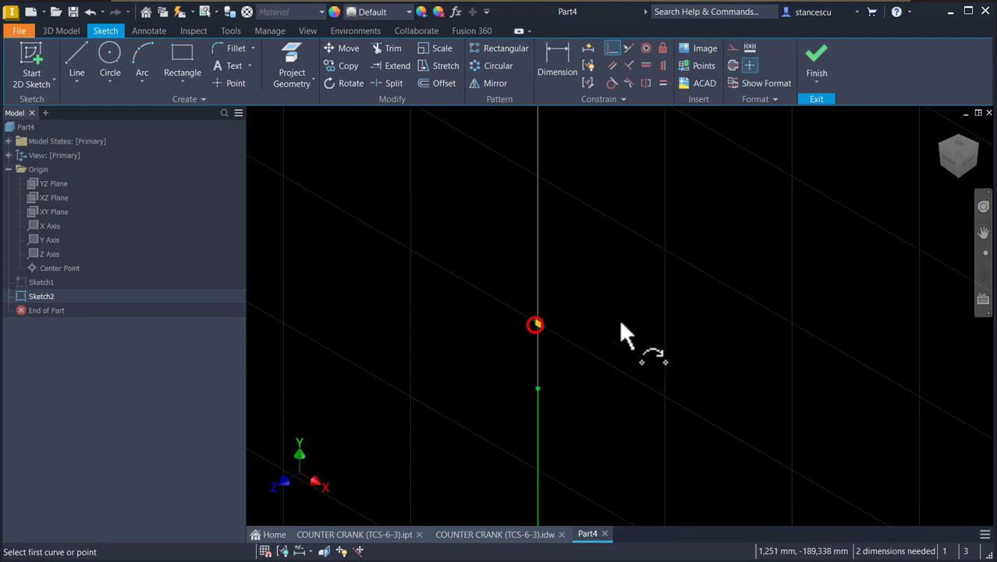
scroll(620, 323, "down", 5)
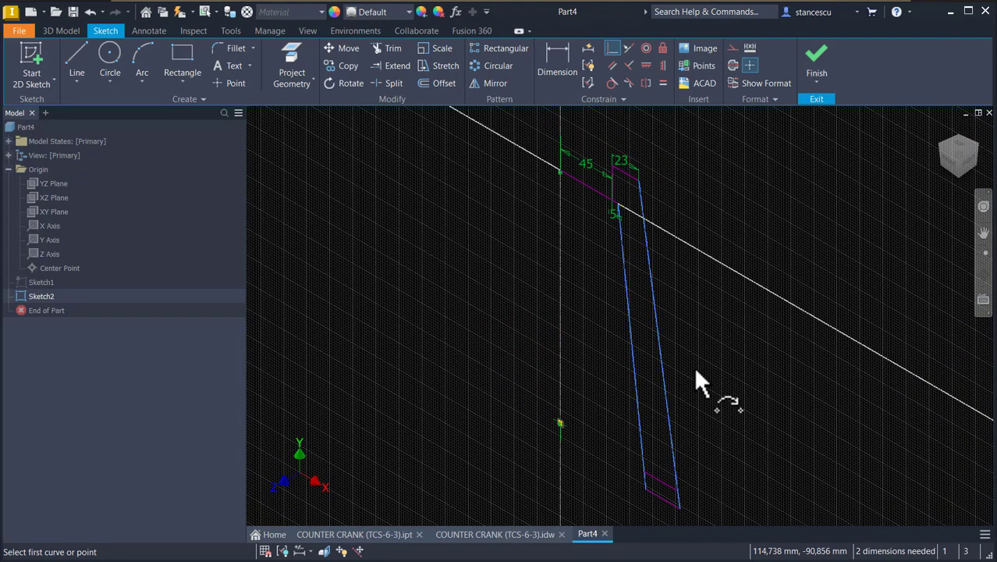
Convert the horizontal line above the lower edge into construction geometry
key("Escape")
left_click(658, 482)
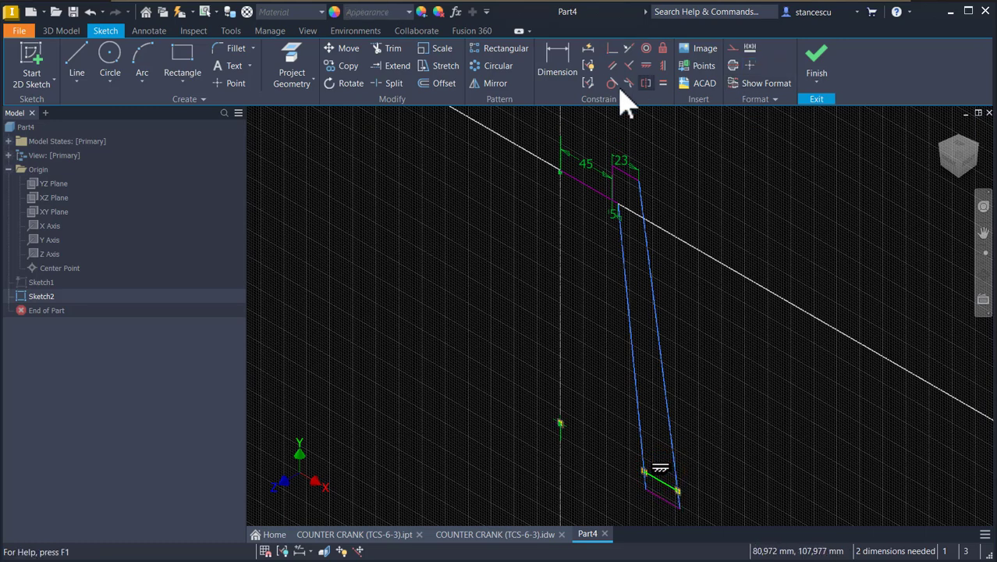
left_click(733, 49)
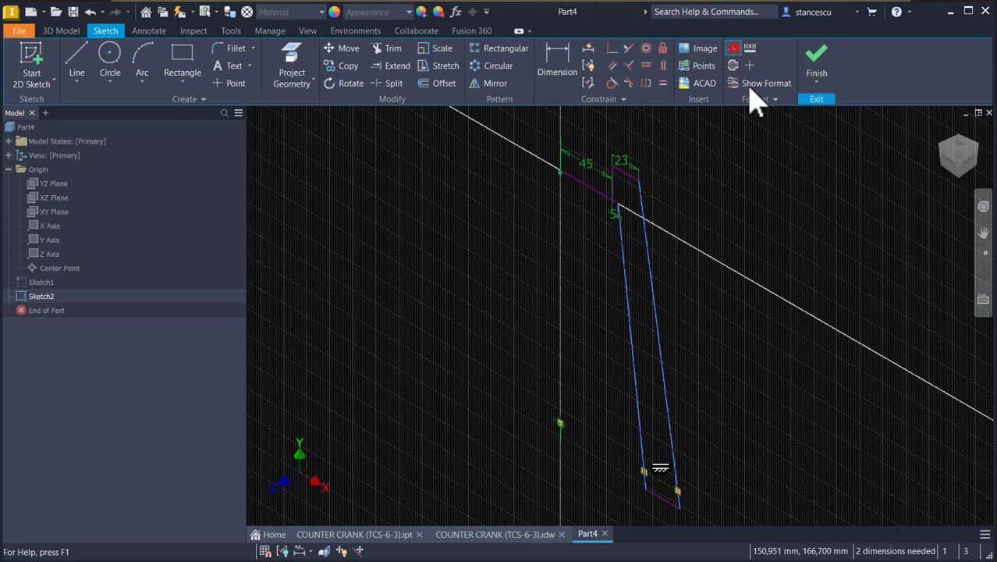
middle_click_drag(696, 451, 709, 356)
left_click(711, 356)
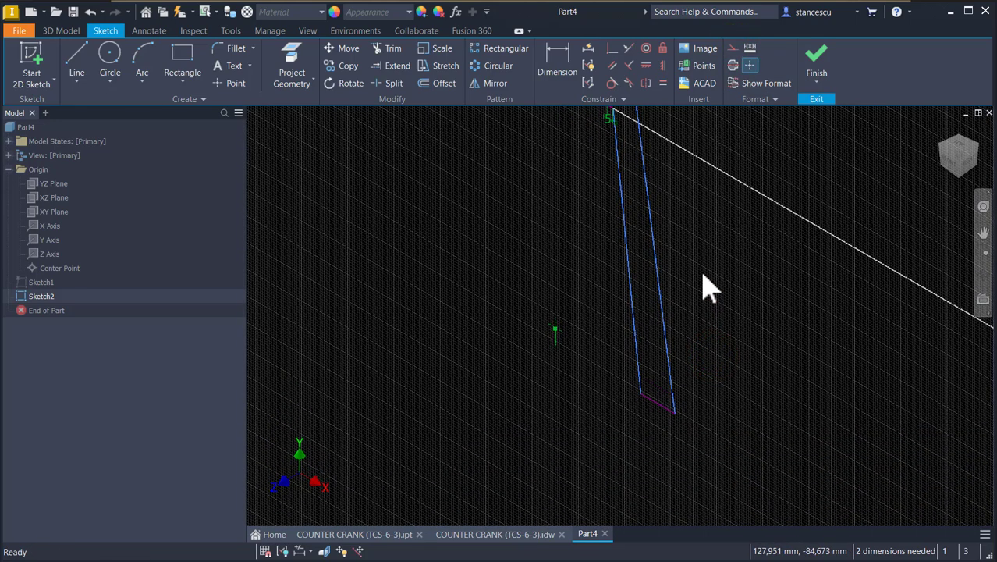
Dimension the profile's lower edge with the expression 15+4 mm
middle_click_drag(701, 273, 720, 341)
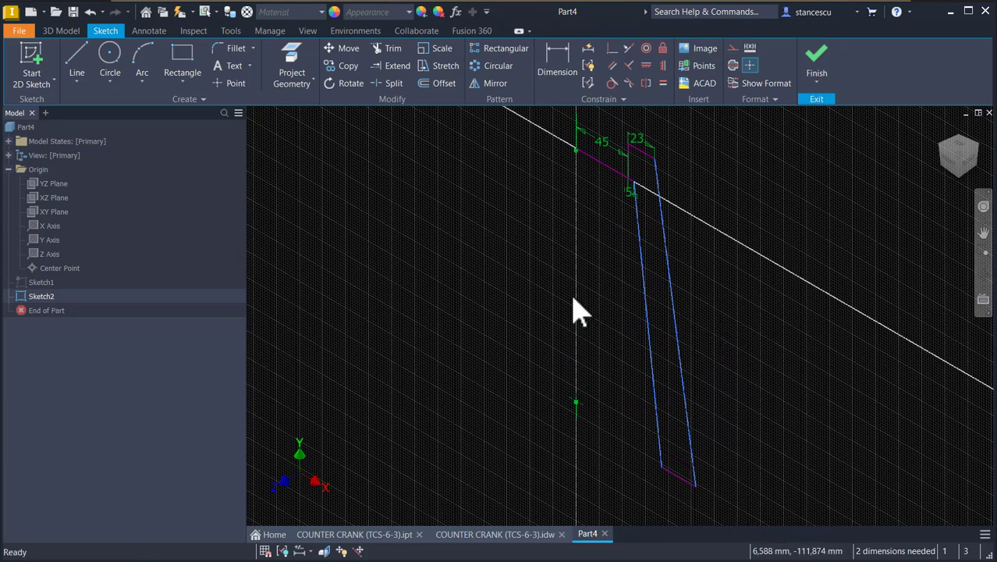
left_click(554, 67)
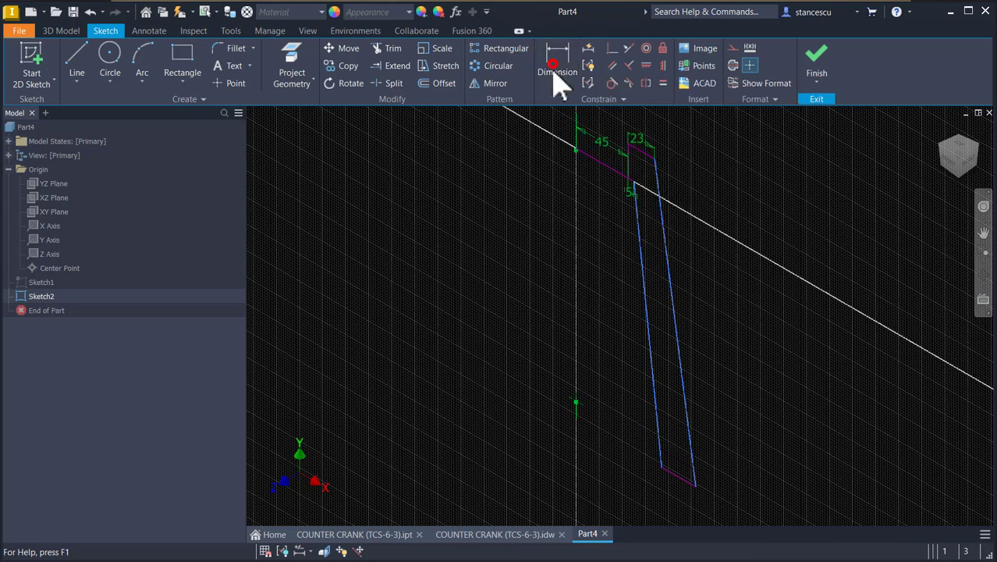
left_click(683, 484)
left_click(677, 510)
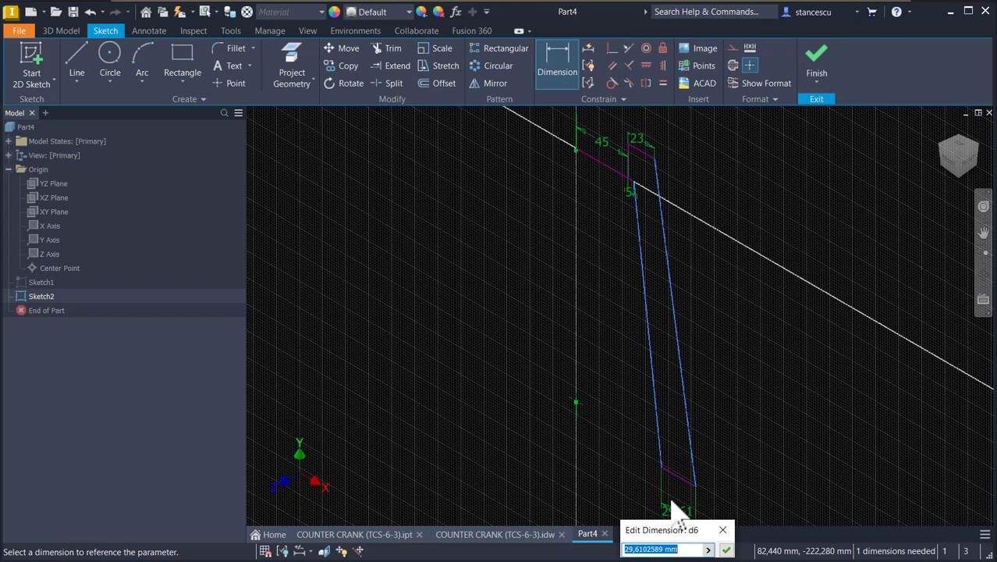
type("15+4")
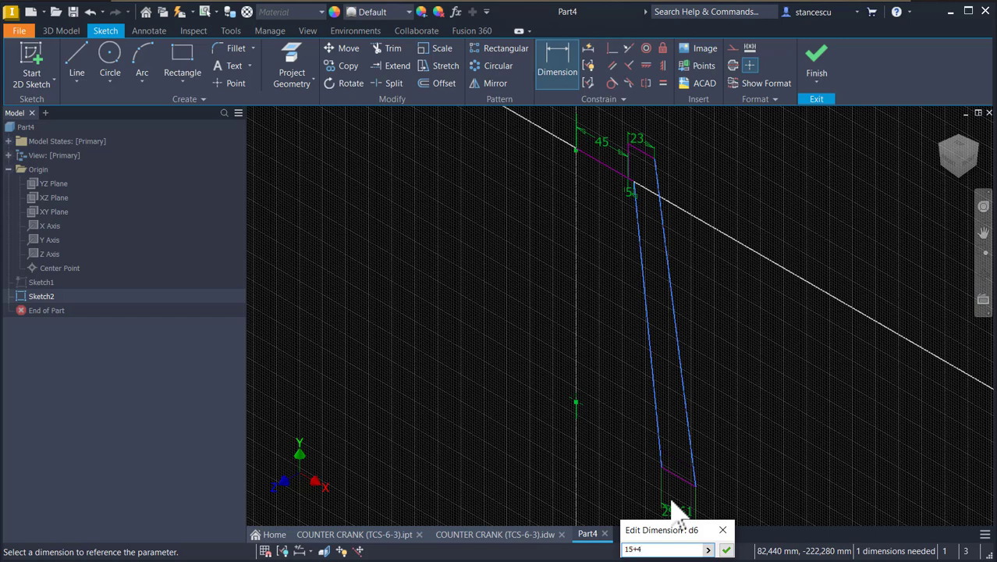
key("Return")
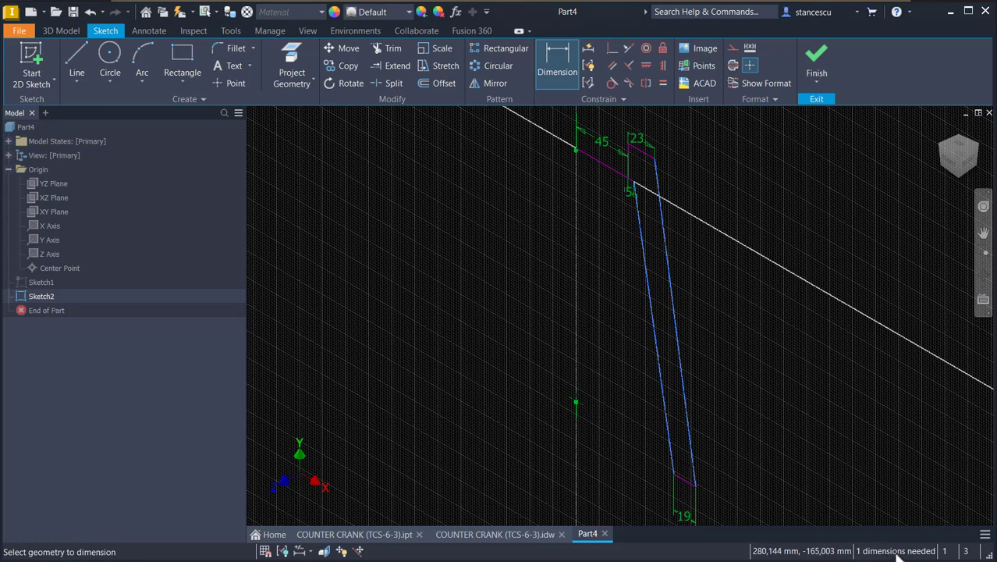
Dimension the horizontal distance from the short vertical line to the lower edge's outer corner as 45 mm and finish the sketch
scroll(618, 181, "up", 5)
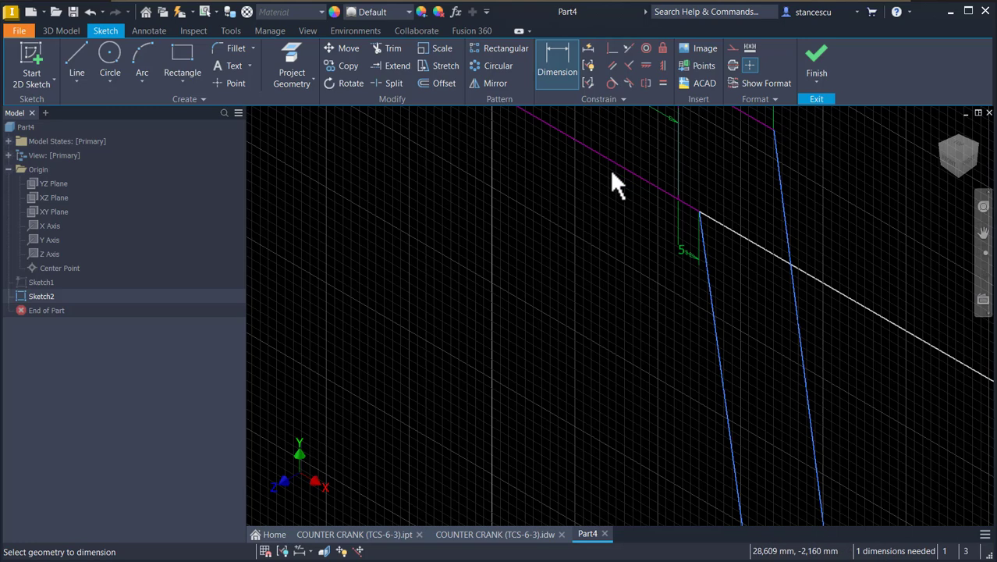
scroll(678, 158, "down", 3)
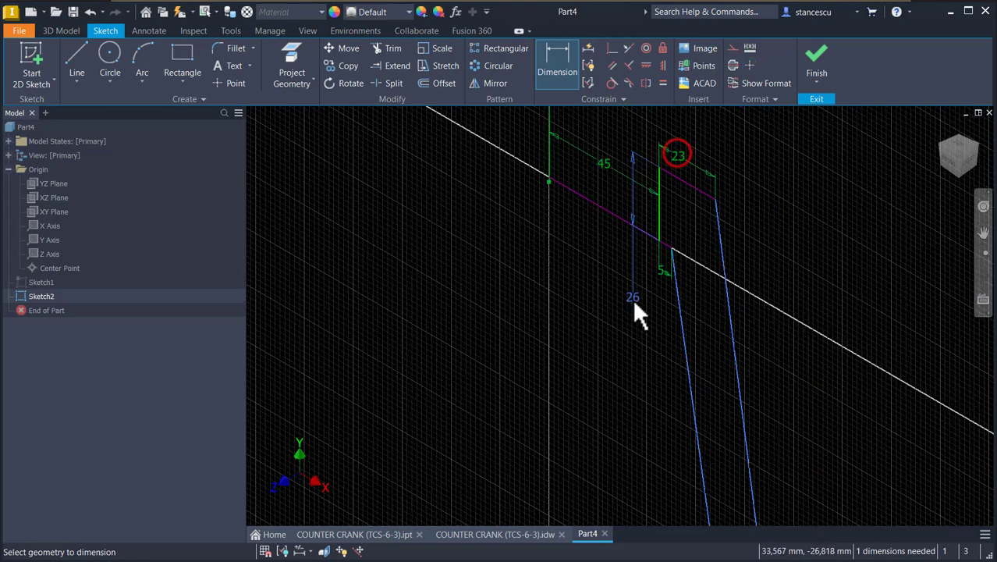
middle_click_drag(641, 350, 610, 161)
scroll(618, 214, "down", 3)
scroll(661, 296, "up", 4)
left_click(666, 356)
middle_click_drag(680, 243, 731, 317)
left_click(693, 243)
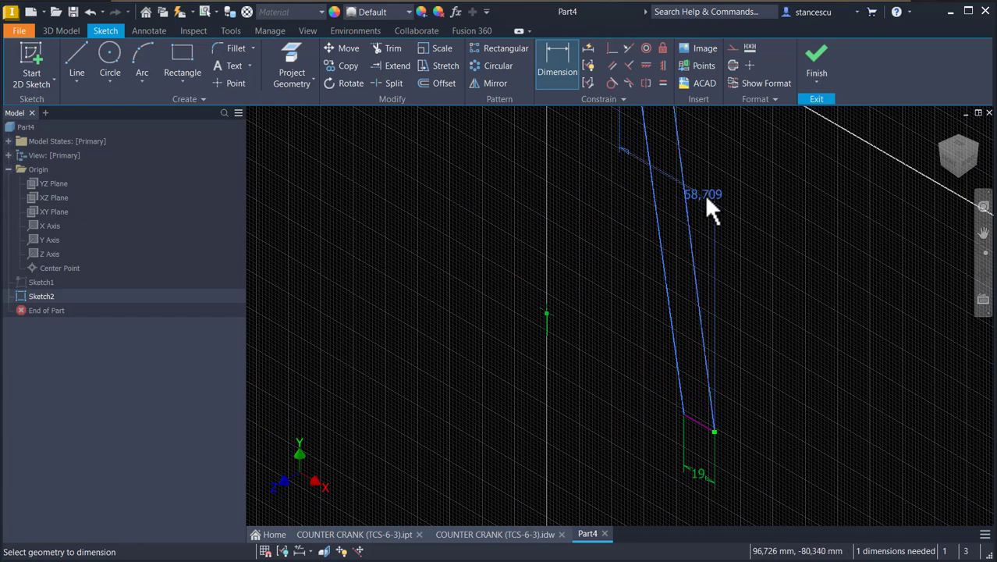
left_click(641, 274)
type("45")
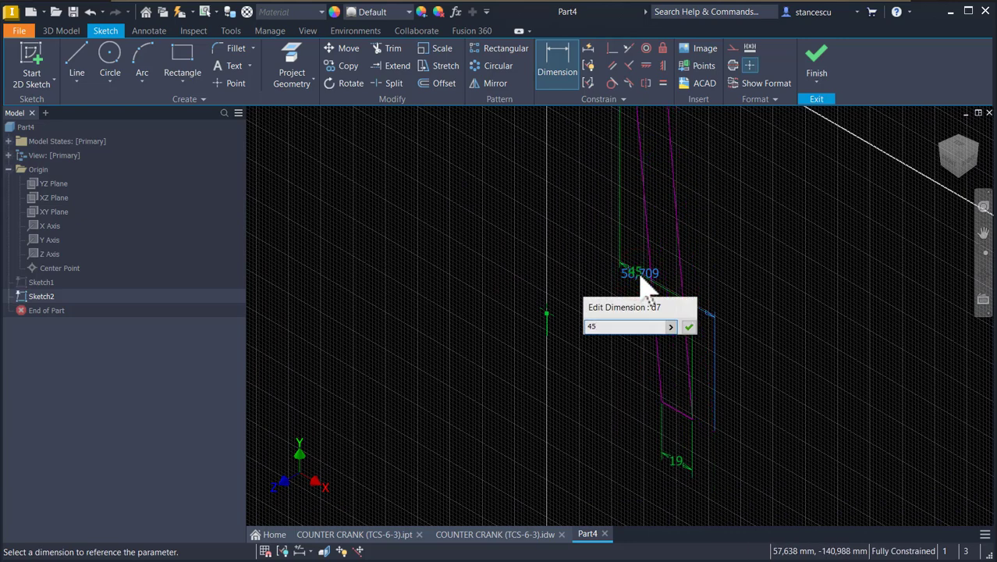
key("Return")
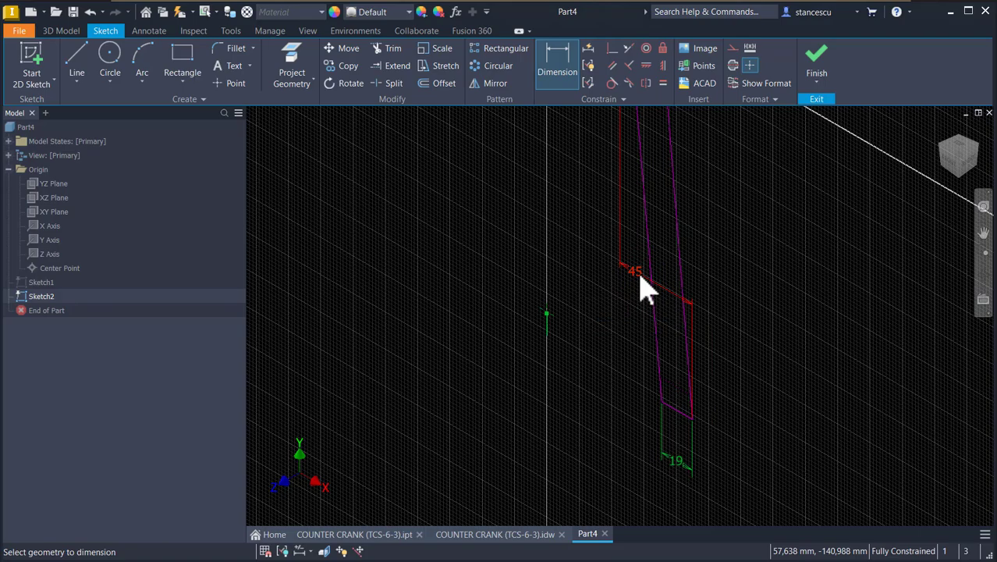
middle_click(777, 246)
middle_click(777, 246)
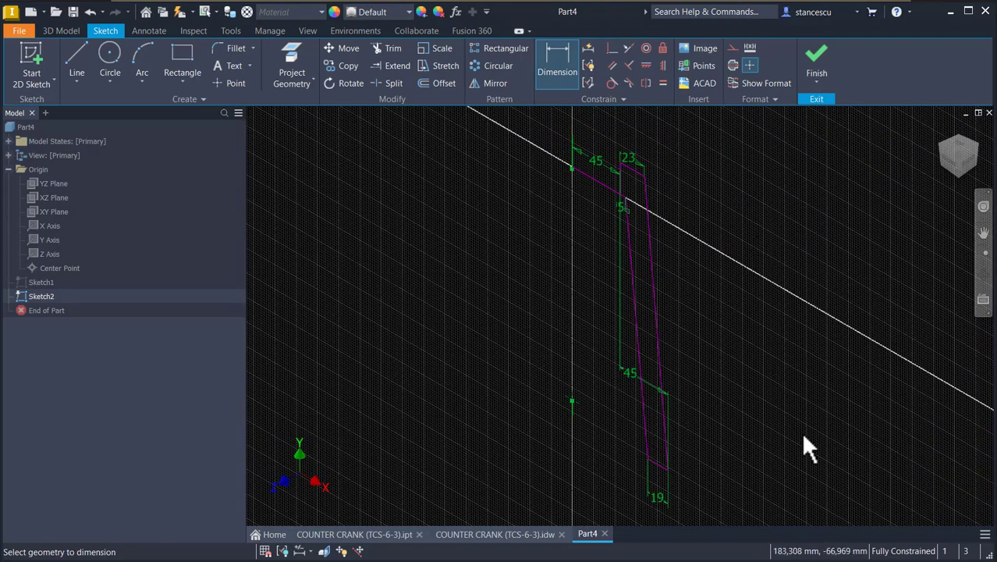
left_click(815, 85)
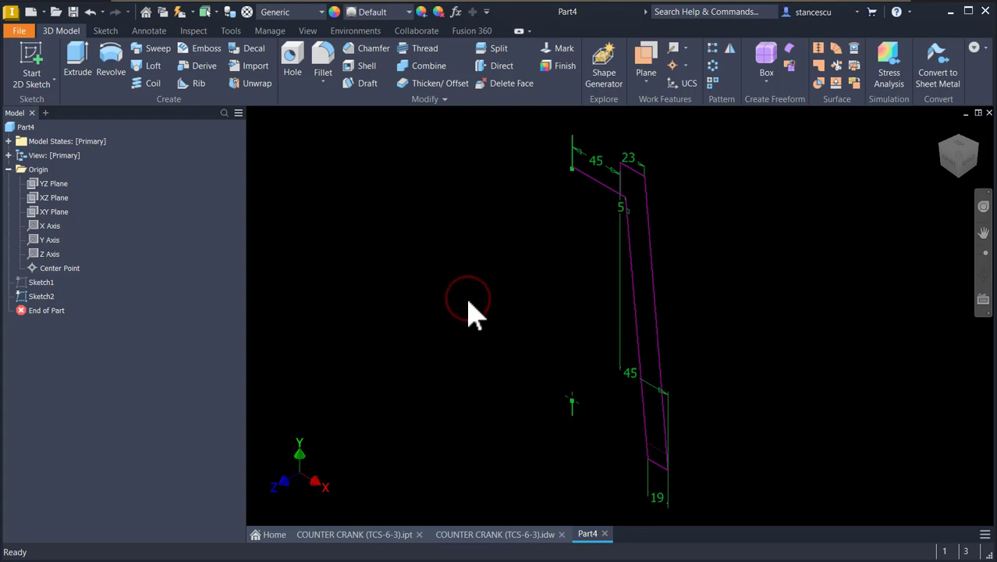
Set the in-canvas color scheme to Presentation in the application options
key("alt")
key("Escape")
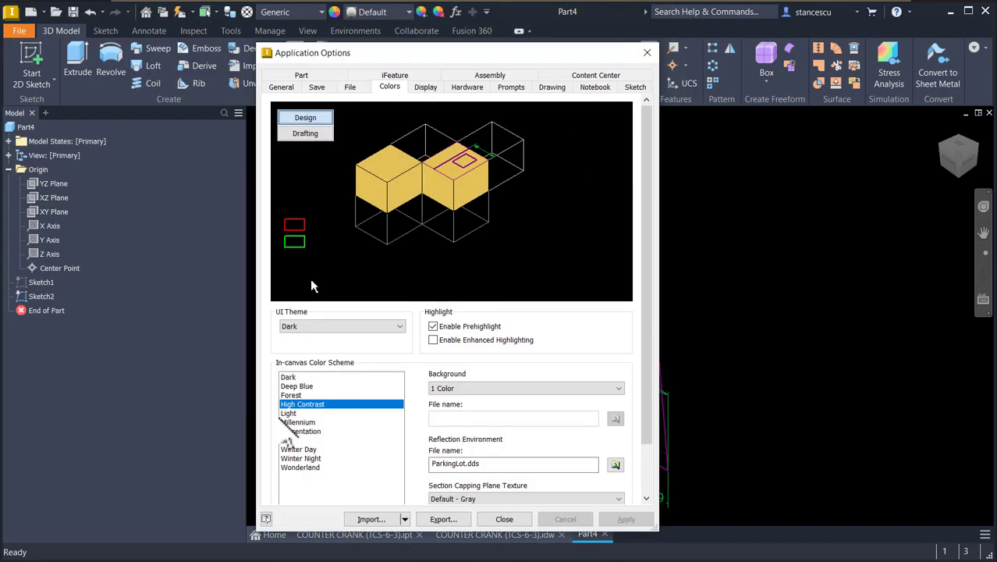
left_click(310, 431)
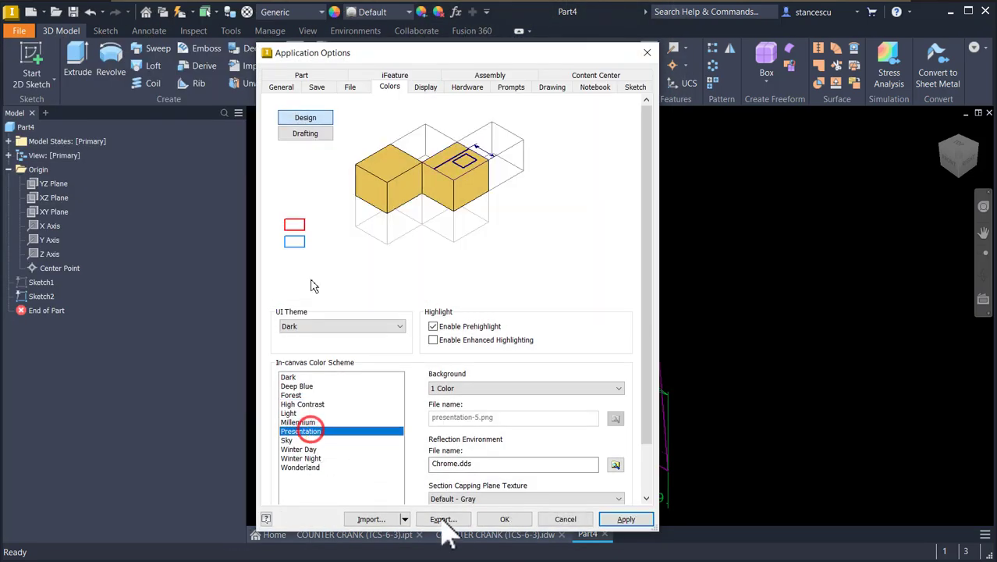
left_click(504, 518)
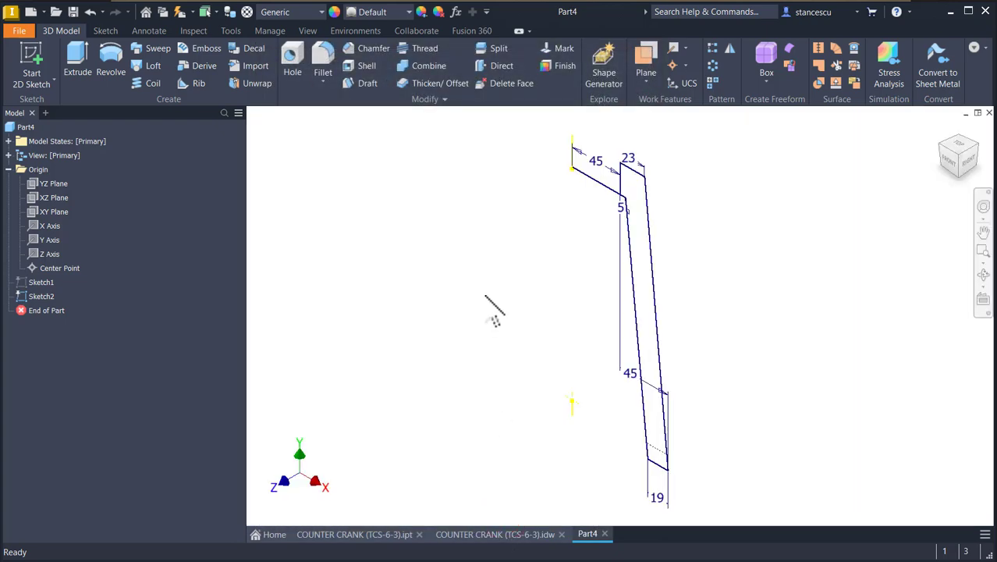
Edit Sketch2 to convert the 45 mm horizontal line from the projected center point into a centerline, and finish the sketch
left_click(601, 185)
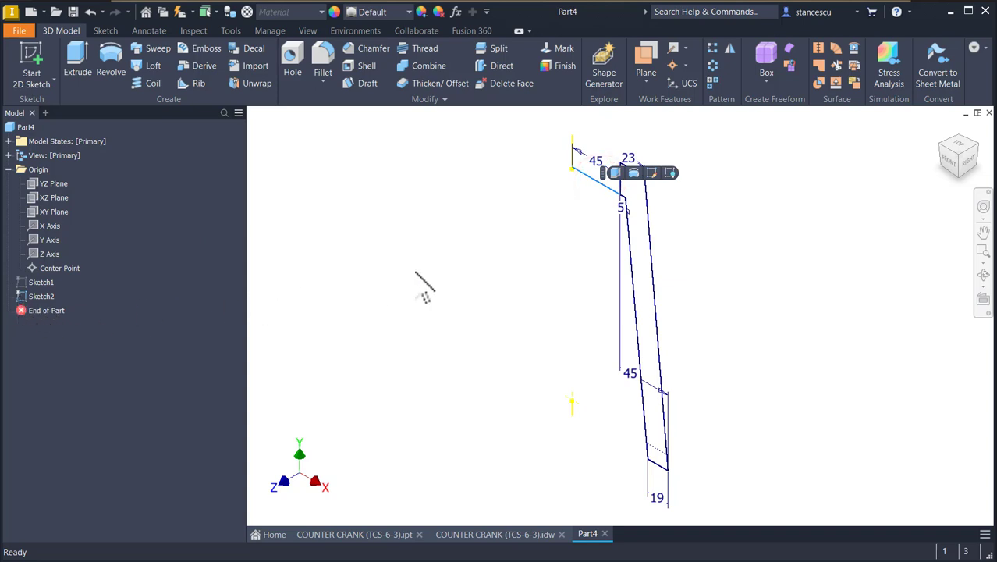
left_click(414, 270)
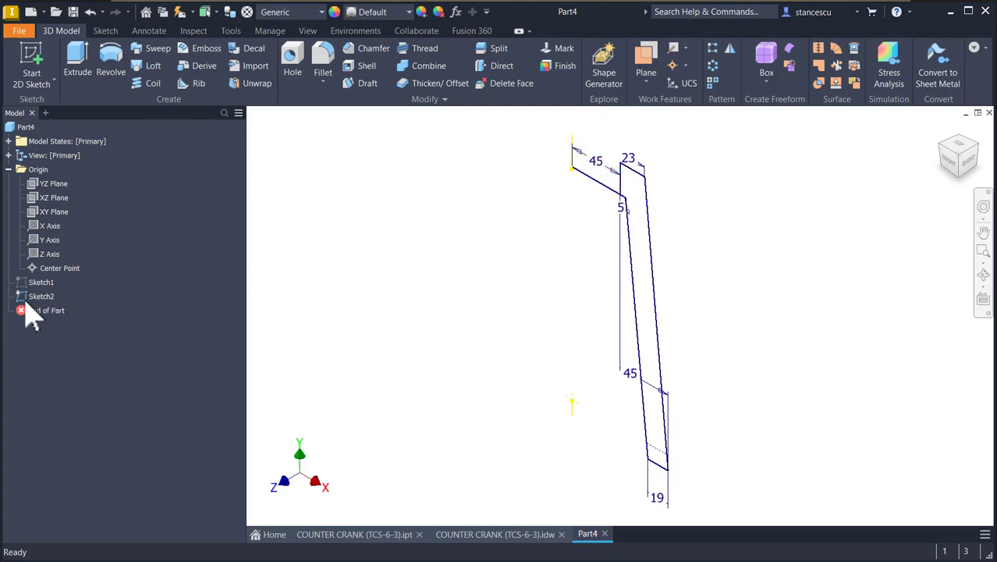
double_click(36, 296)
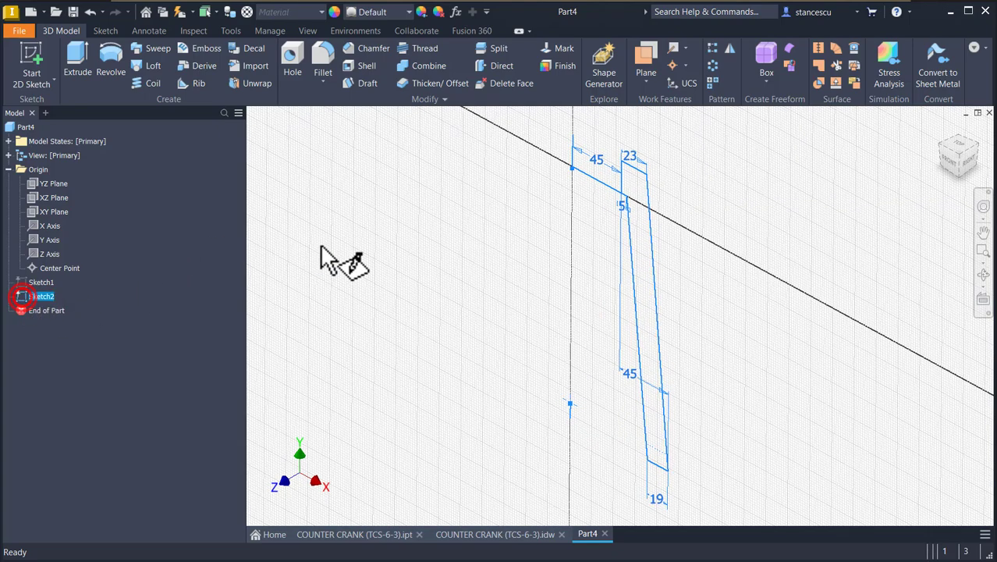
left_click(581, 168)
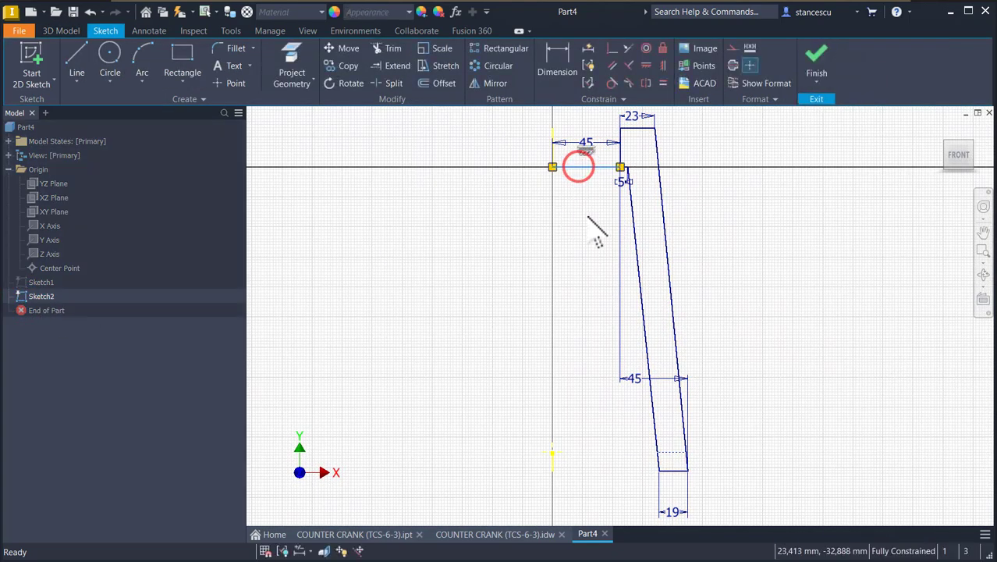
left_click(733, 65)
left_click(703, 190)
left_click(816, 56)
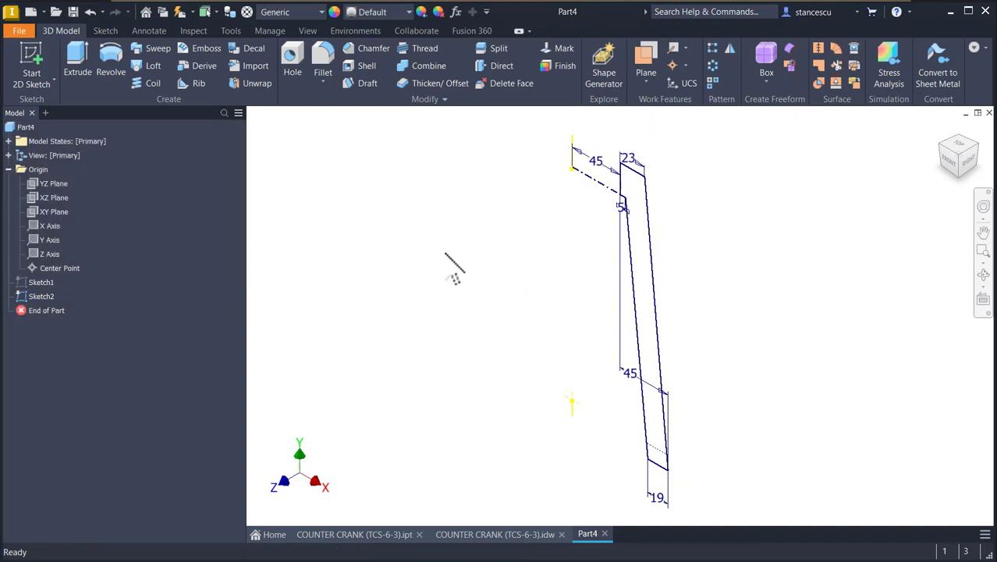
Turn on the visibility of Sketch1
left_click(28, 283)
right_click(25, 283)
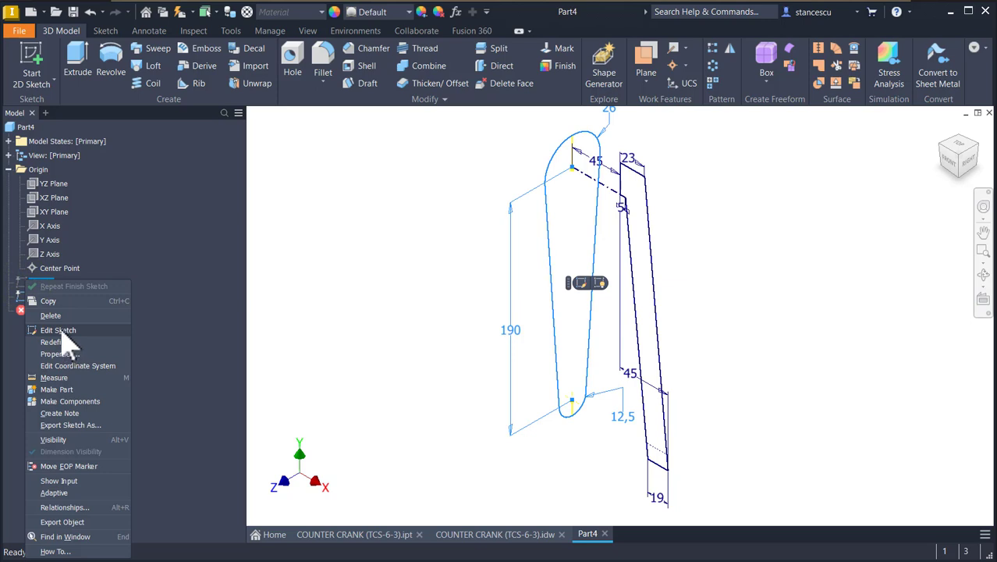
left_click(60, 439)
left_click(434, 272)
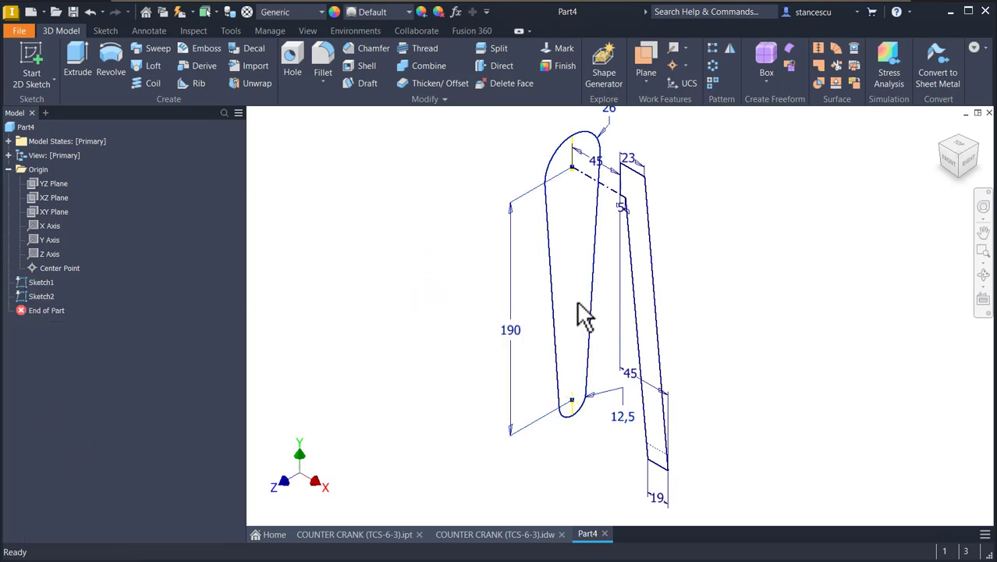
Extrude the closed Sketch1 profile up to the lower outer corner point of the side profile in Sketch2
left_click(770, 258)
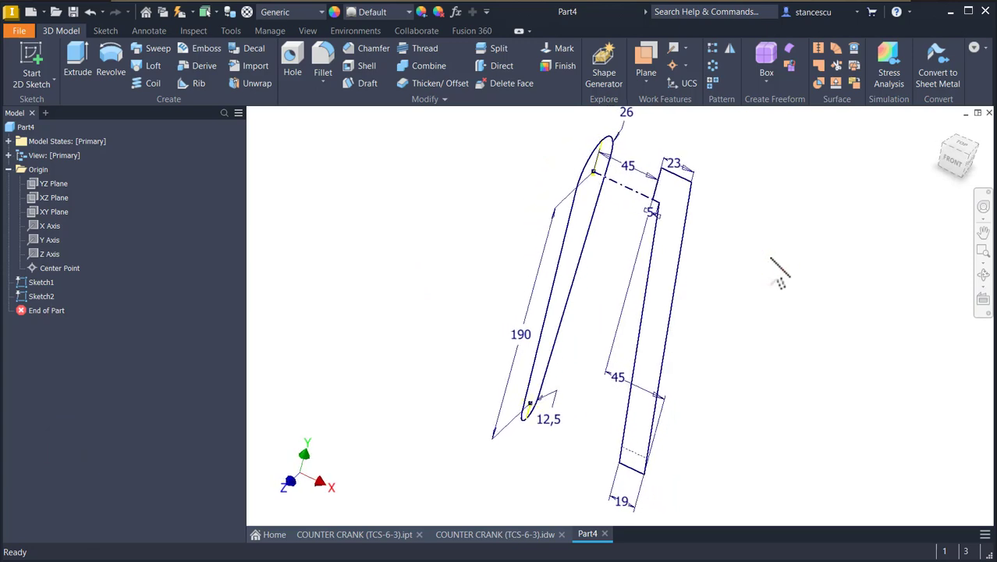
middle_click_drag(771, 258, 770, 257, "shift")
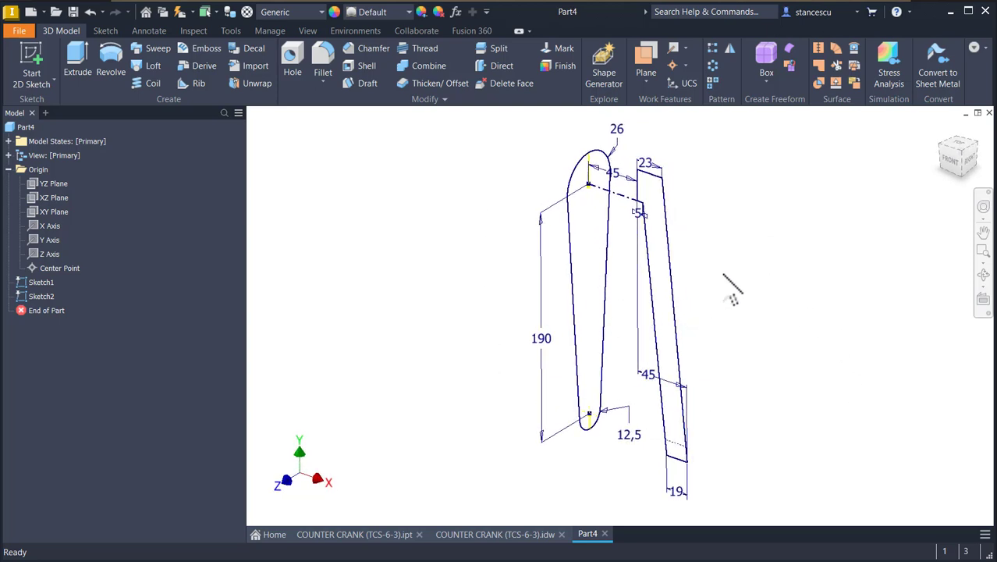
middle_click_drag(685, 291, 692, 299, "shift")
middle_click_drag(779, 263, 748, 268, "shift")
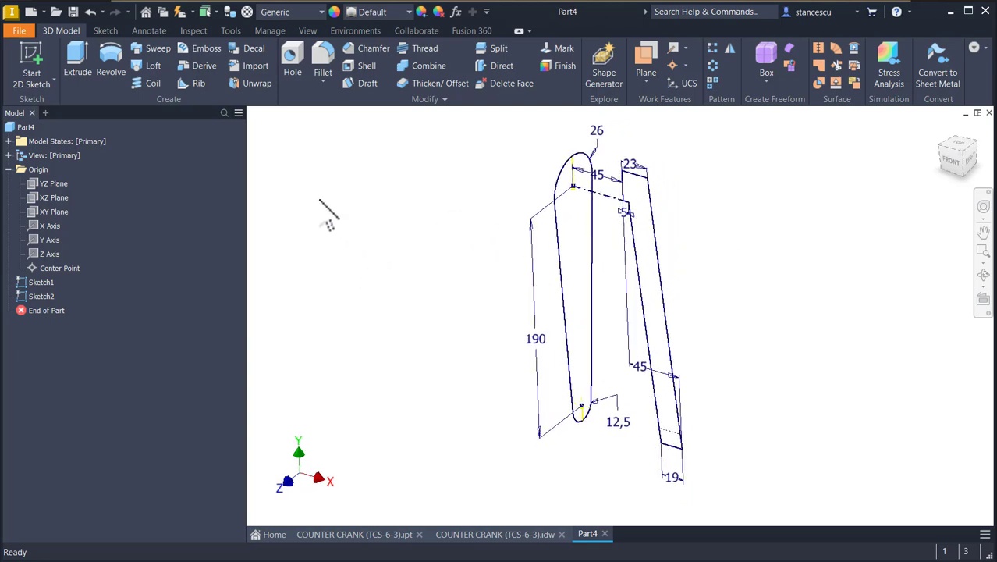
left_click(76, 55)
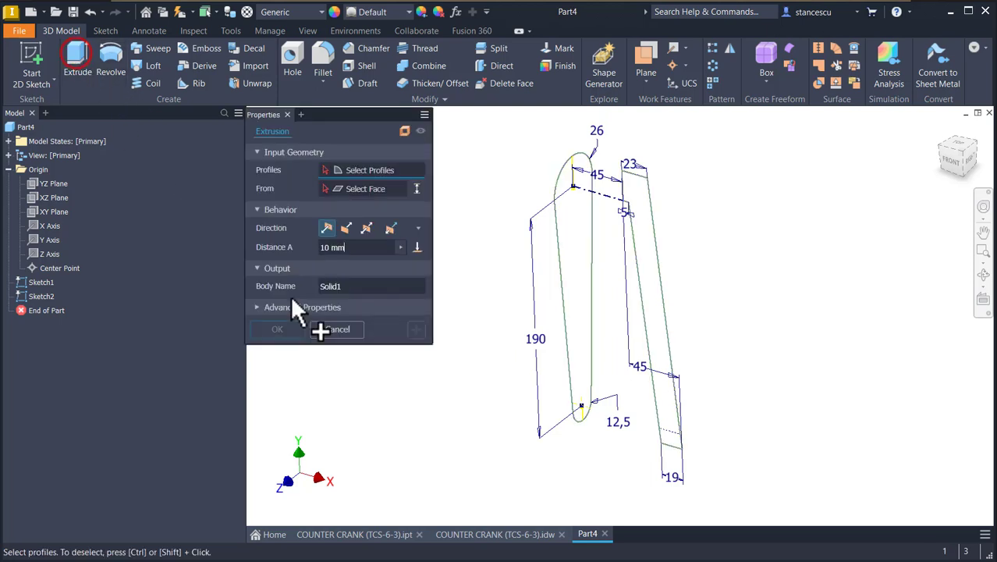
left_click(569, 261)
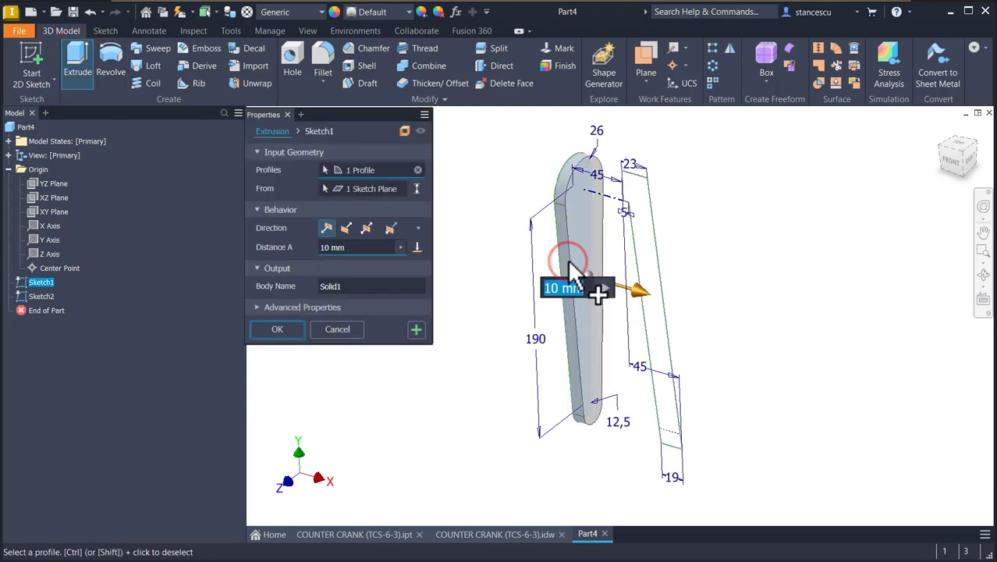
left_click(417, 247)
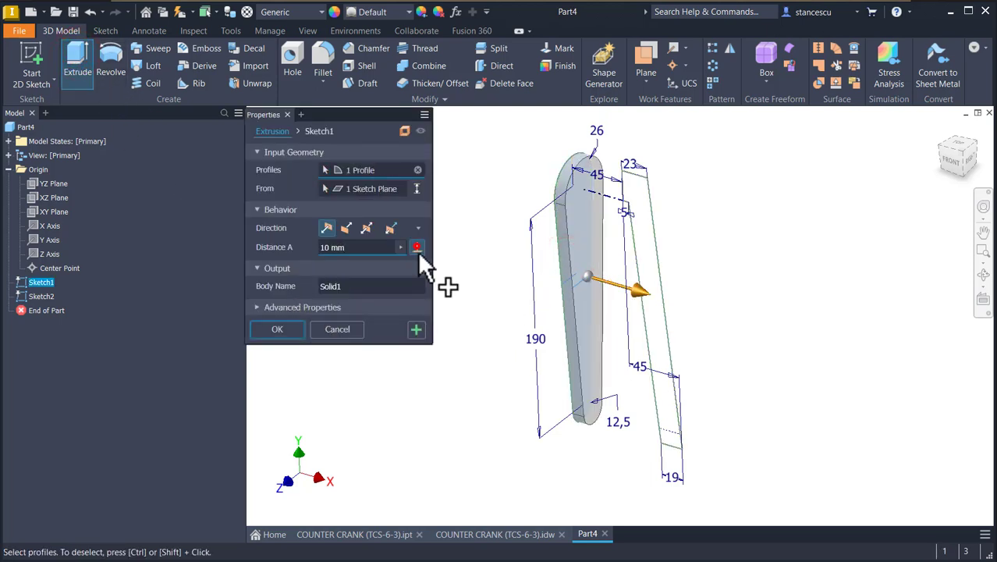
left_click(681, 447)
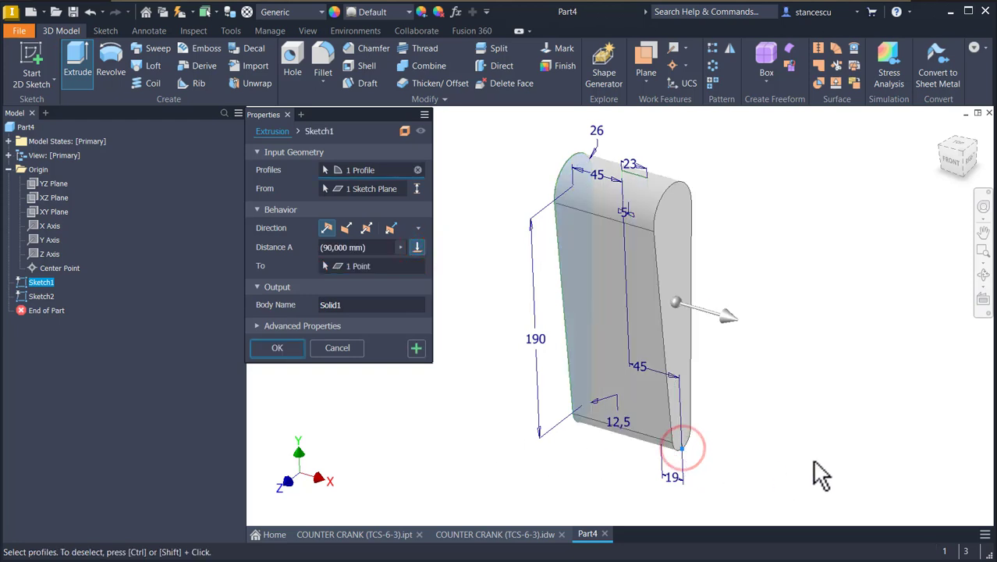
left_click(282, 347)
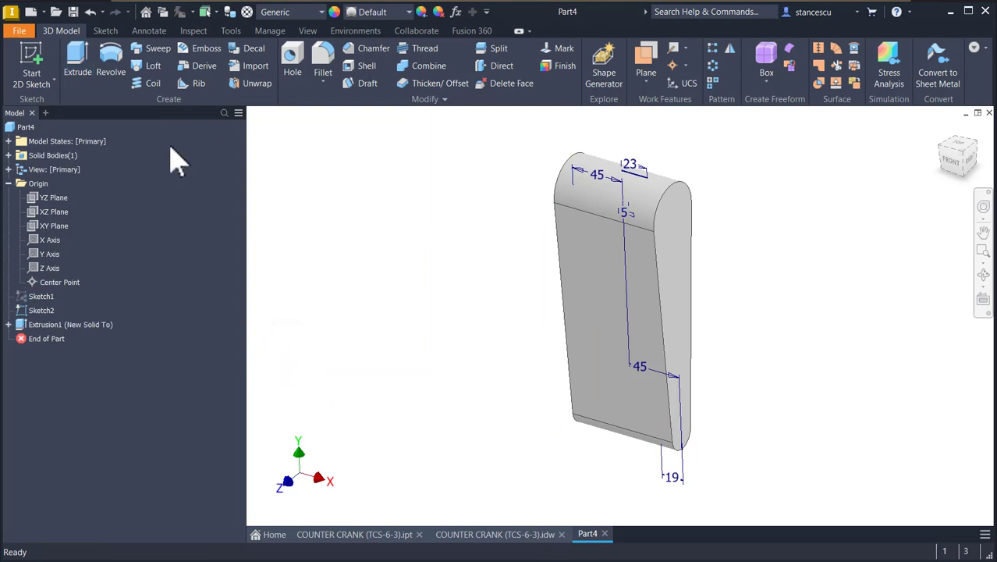
Extrude the Sketch2 side profile symmetrically through all, using the Intersect operation with the existing solid
left_click(75, 56)
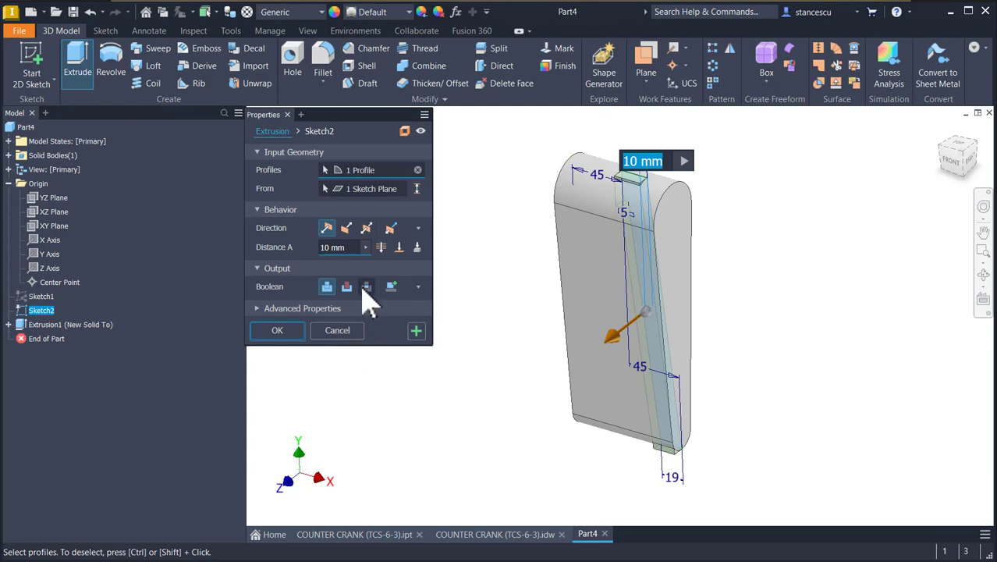
left_click(365, 286)
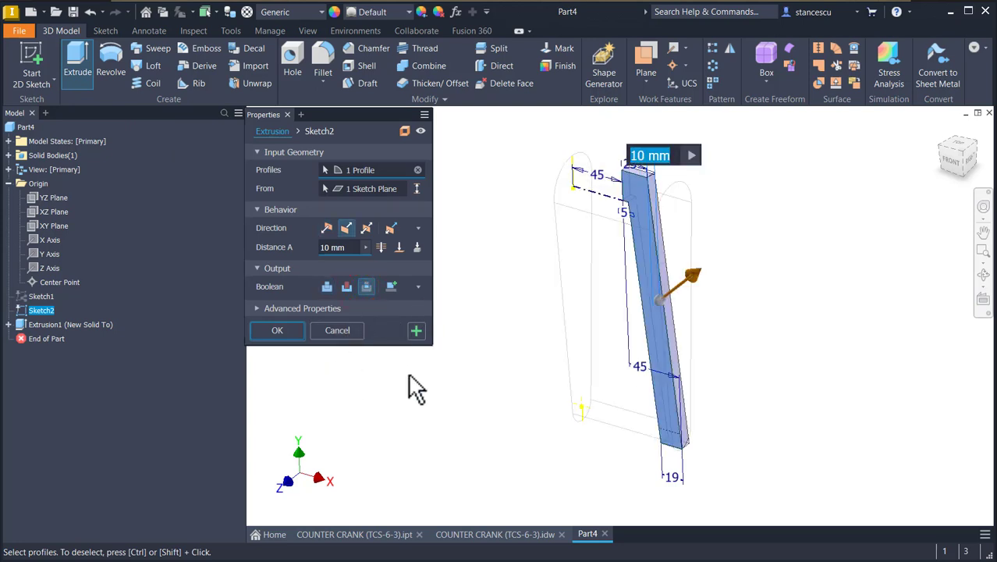
left_click(366, 228)
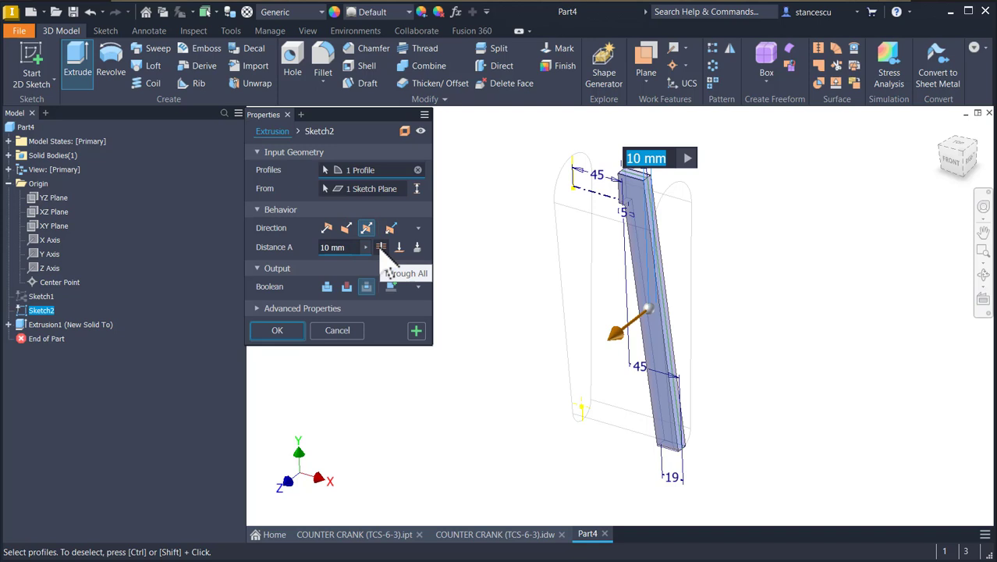
left_click(382, 248)
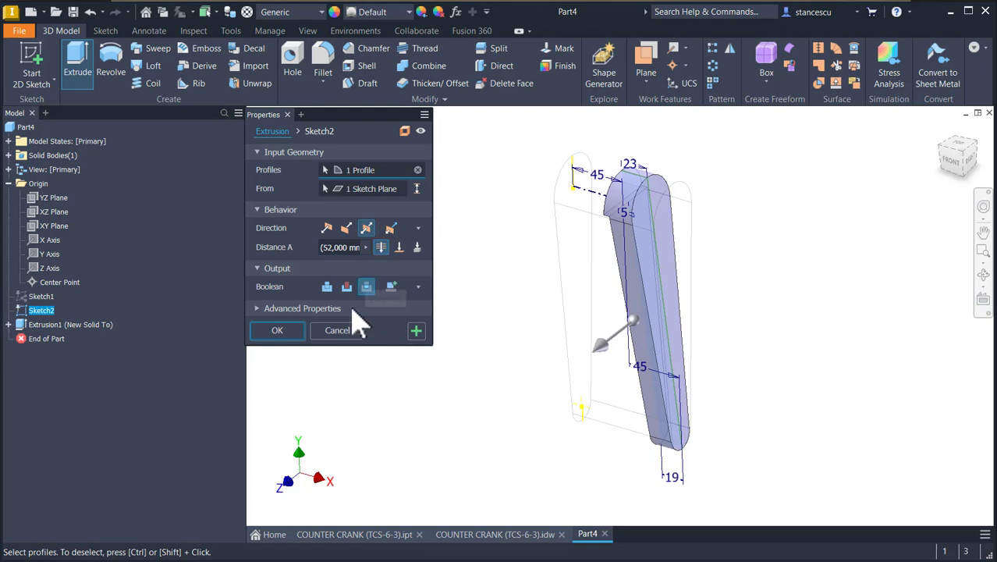
left_click(294, 333)
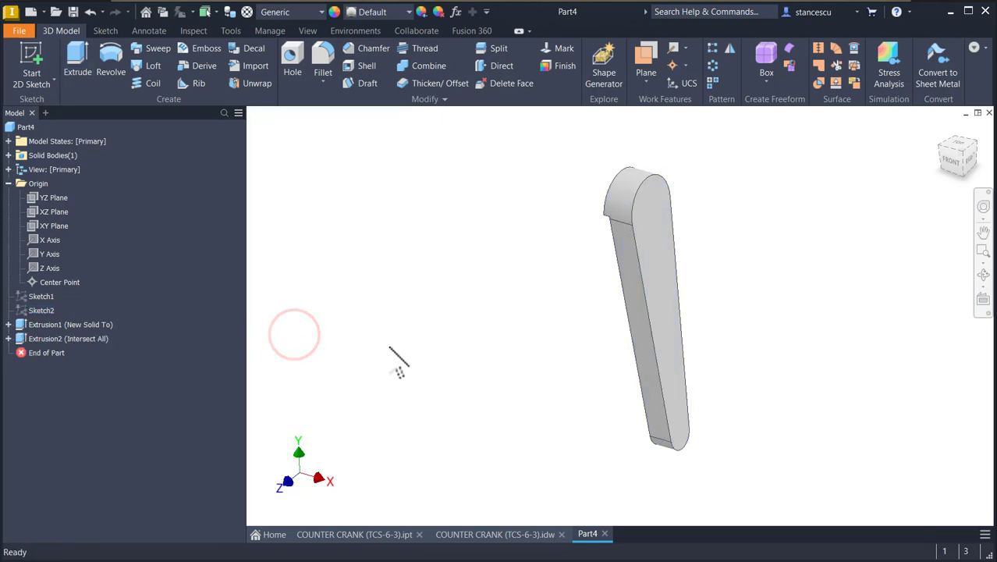
Examine the new arm from the front and compare it with the front view of the finished COUNTER CRANK (TCS-6-3).ipt
key("F6")
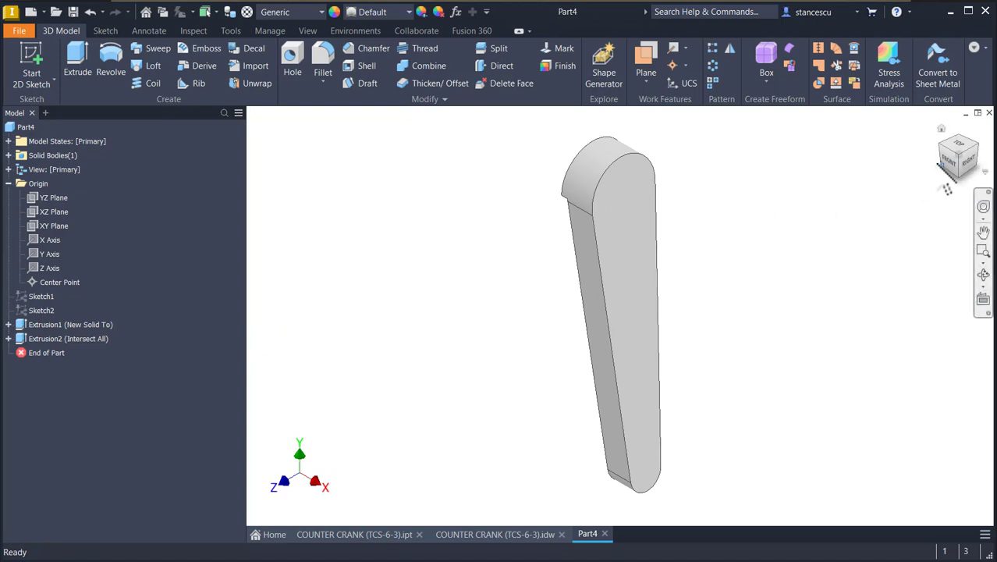
left_click(949, 159)
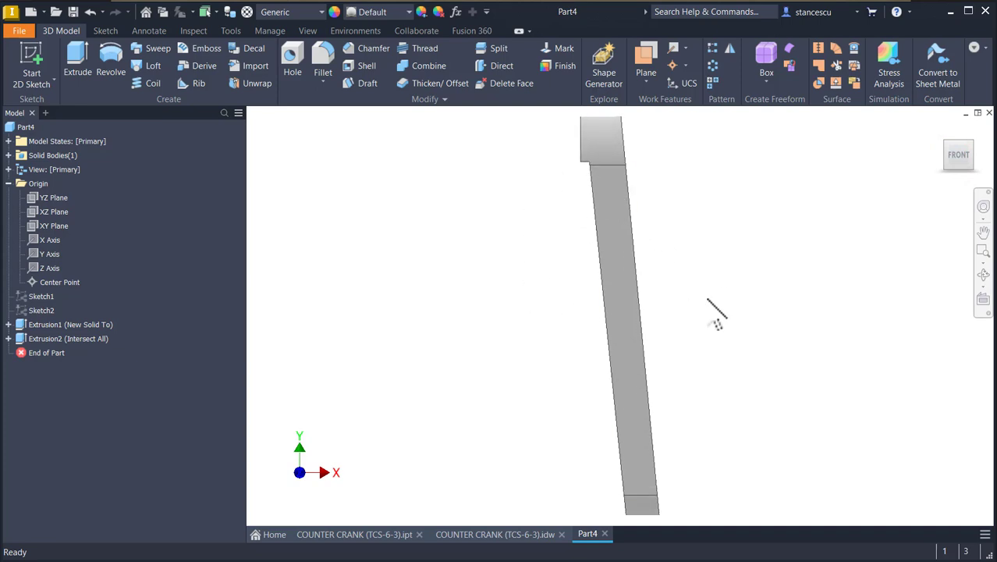
left_click(373, 535)
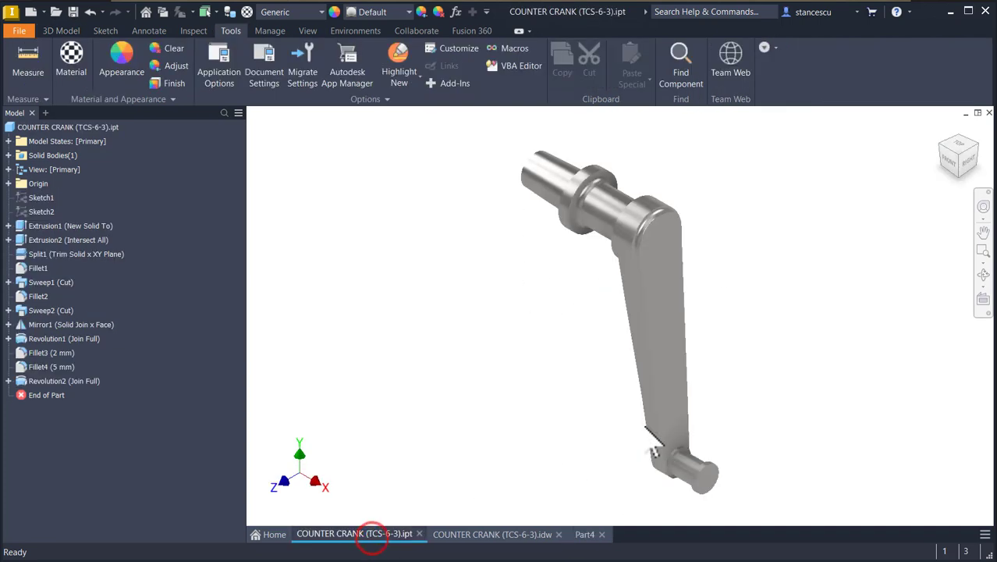
middle_click_drag(789, 313, 653, 273, "shift")
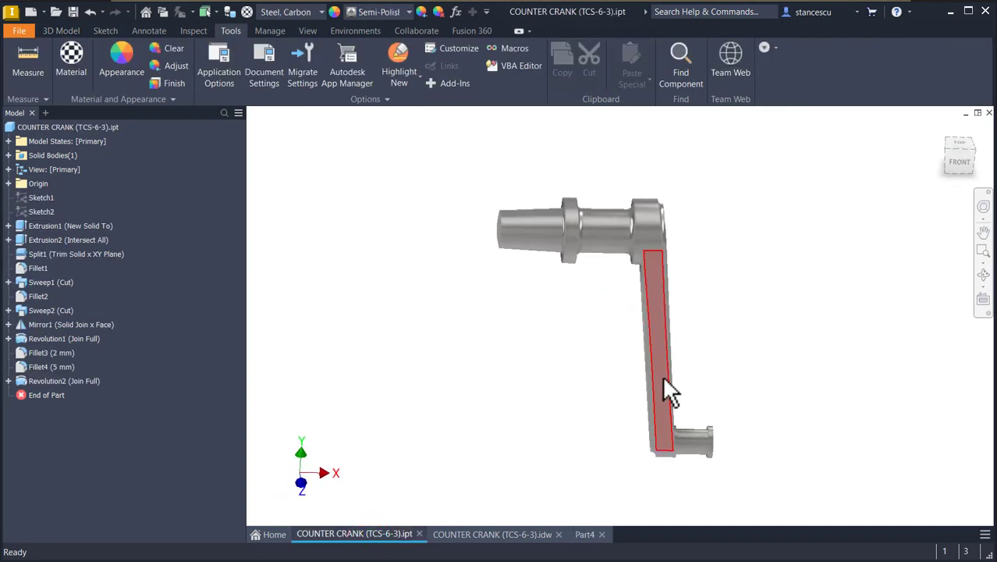
left_click(957, 160)
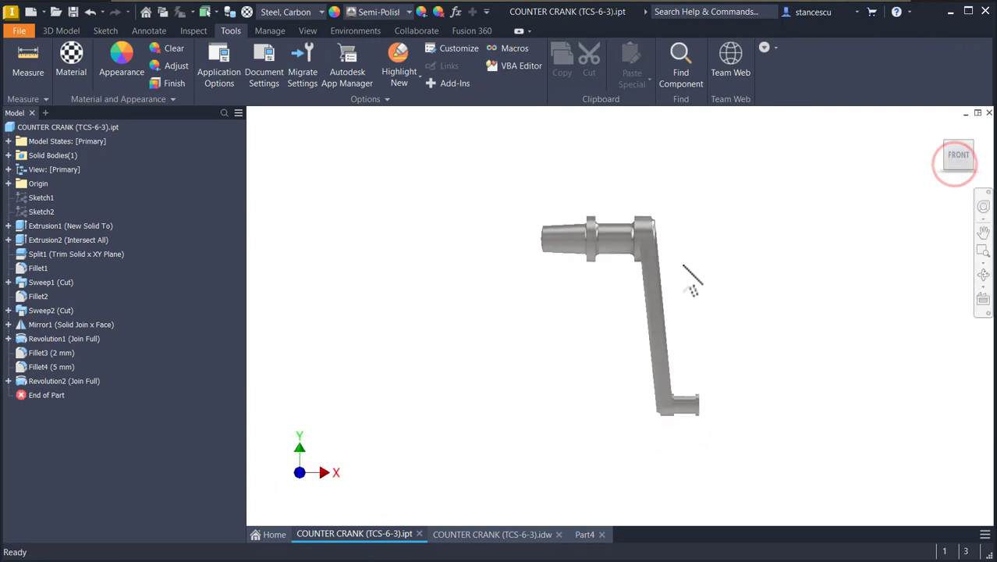
Return to Part4 and trim its solid with the XY Plane, removing the front half of the arm
scroll(692, 289, "up", 3)
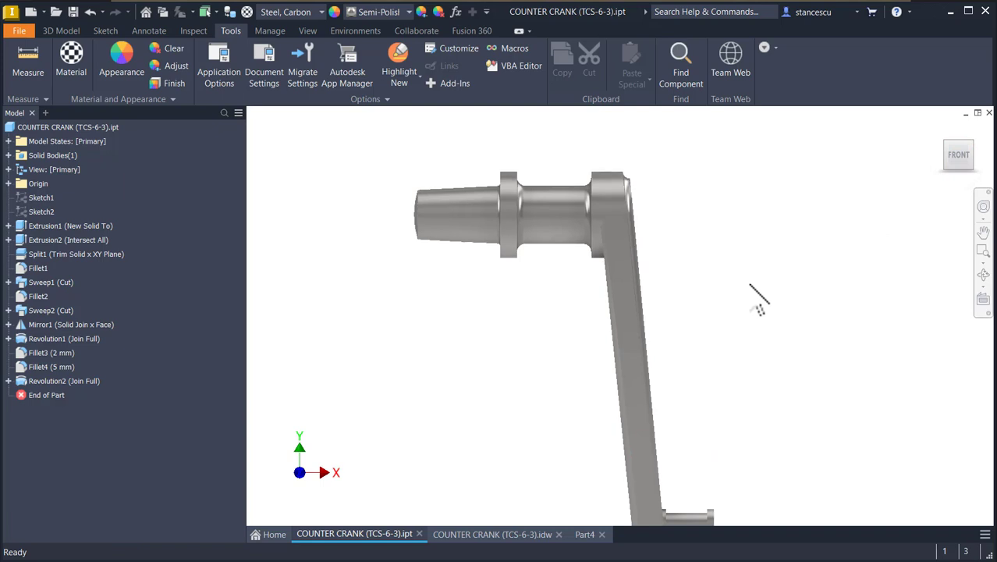
scroll(756, 300, "down", 2)
left_click(587, 534)
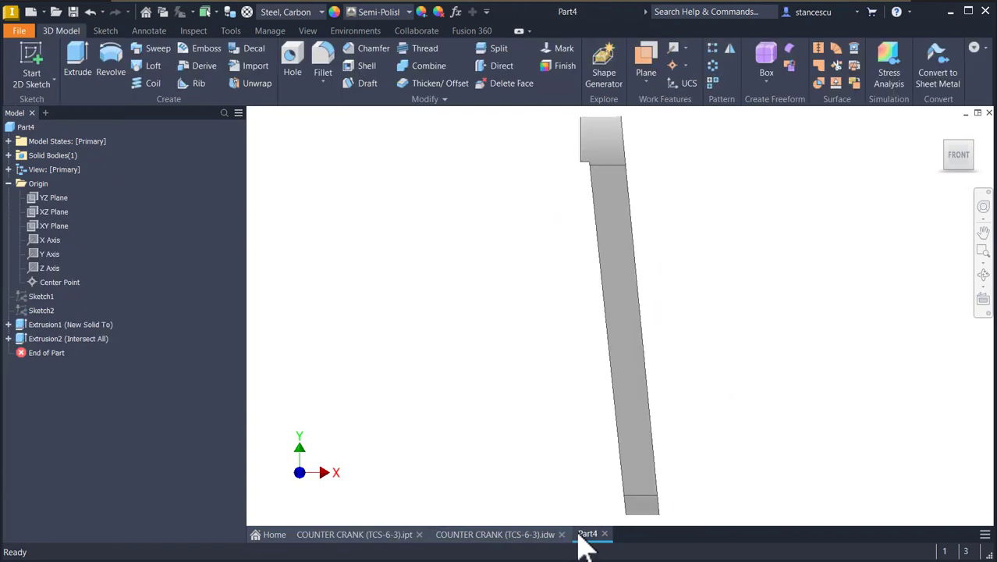
key("F6")
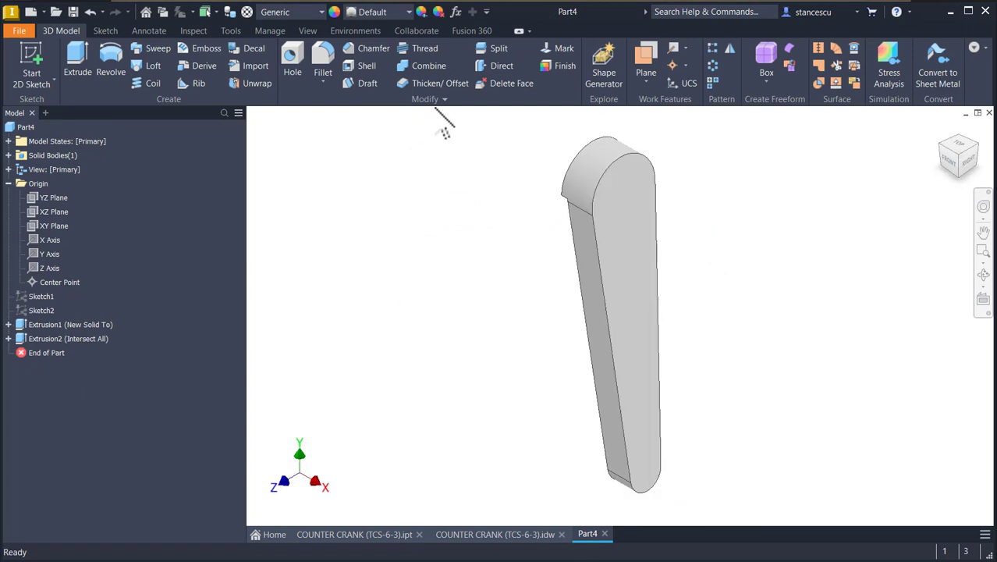
left_click(493, 48)
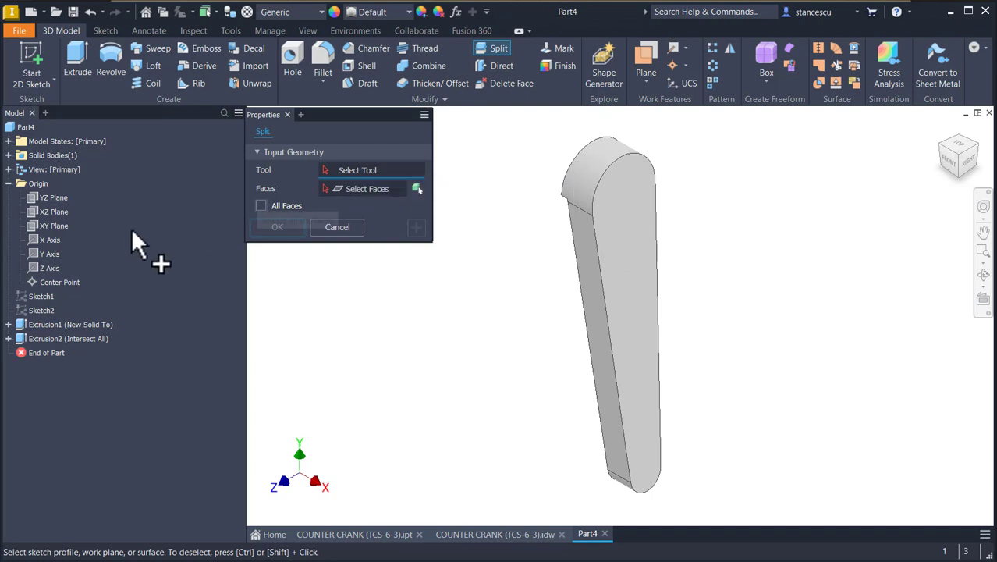
left_click(47, 223)
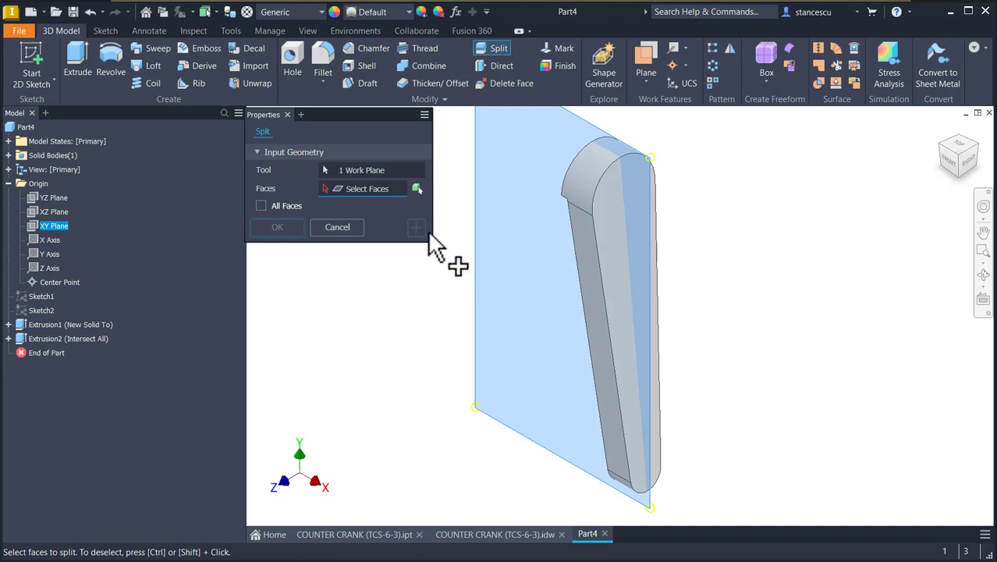
left_click(417, 189)
left_click(345, 227)
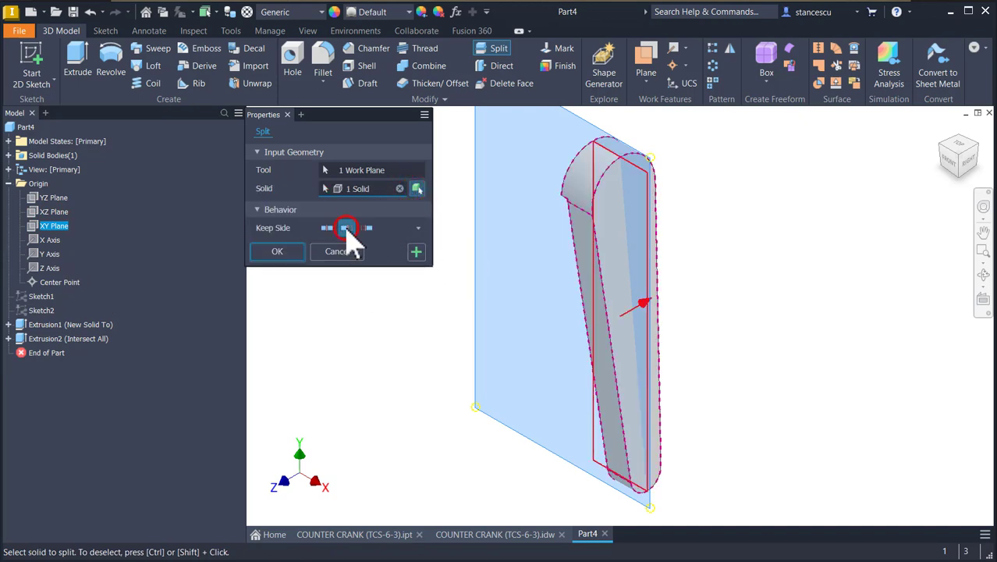
left_click(367, 227)
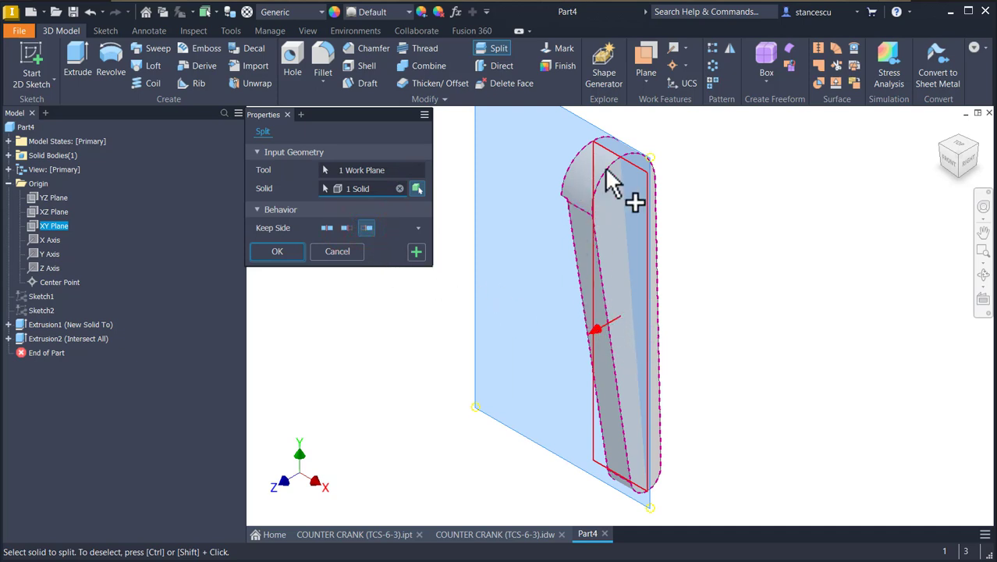
left_click(280, 254)
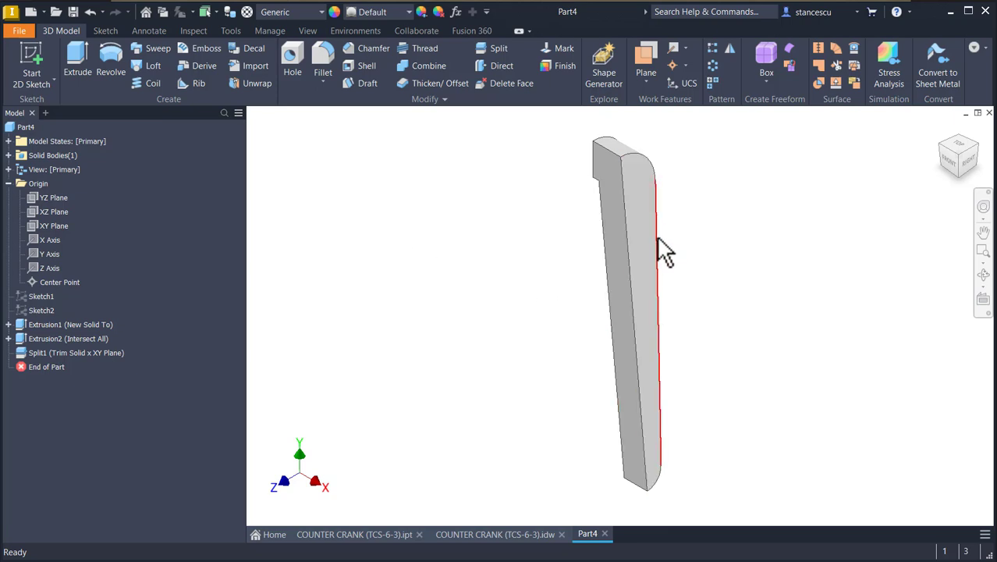
Add a variable-radius fillet along the rounded outer face's edge chain, from 0 mm at the arm's lower end to 4 mm at its upper end
left_click(324, 69)
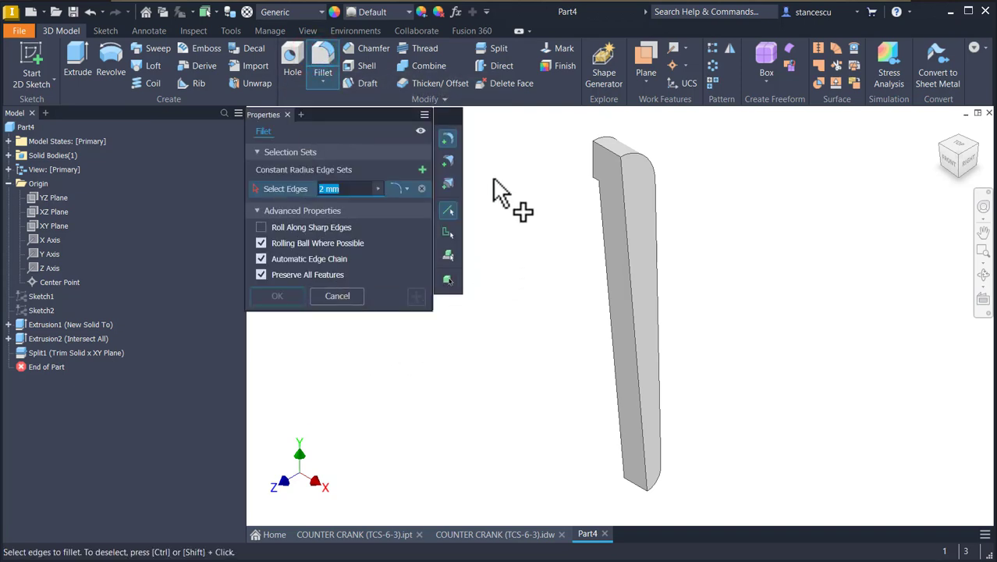
left_click(449, 162)
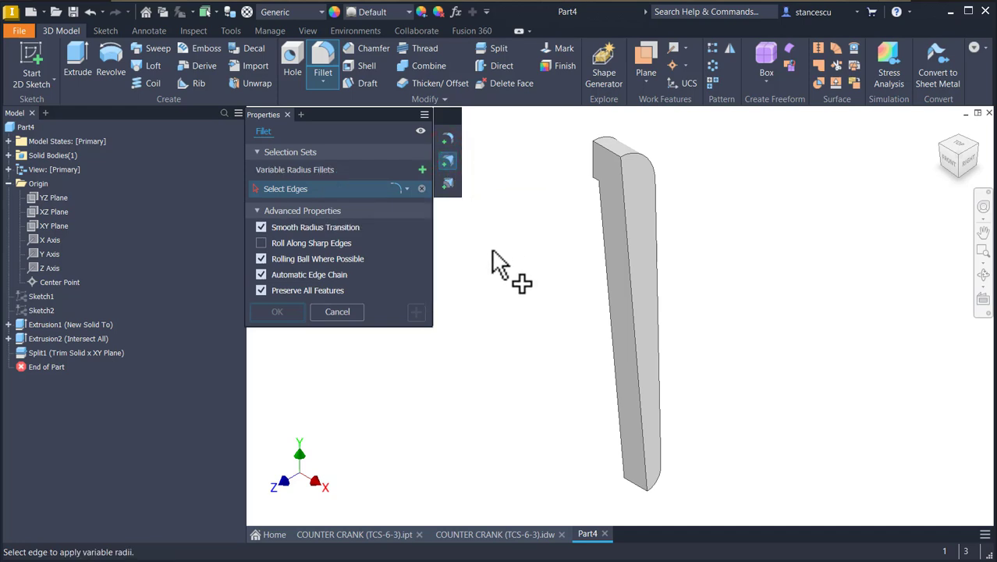
left_click(659, 190)
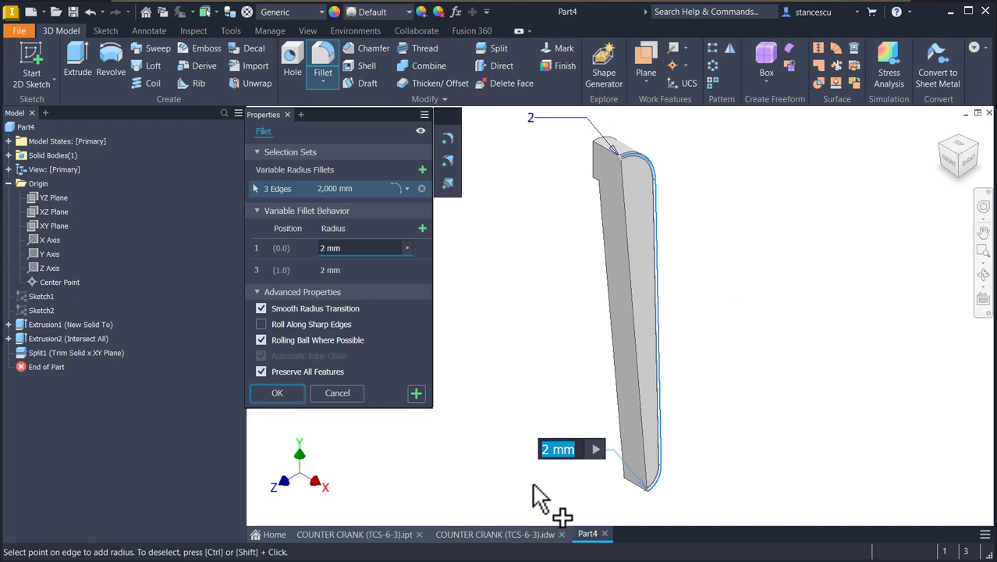
key("BackSpace")
type("0")
left_click(531, 119)
type("4")
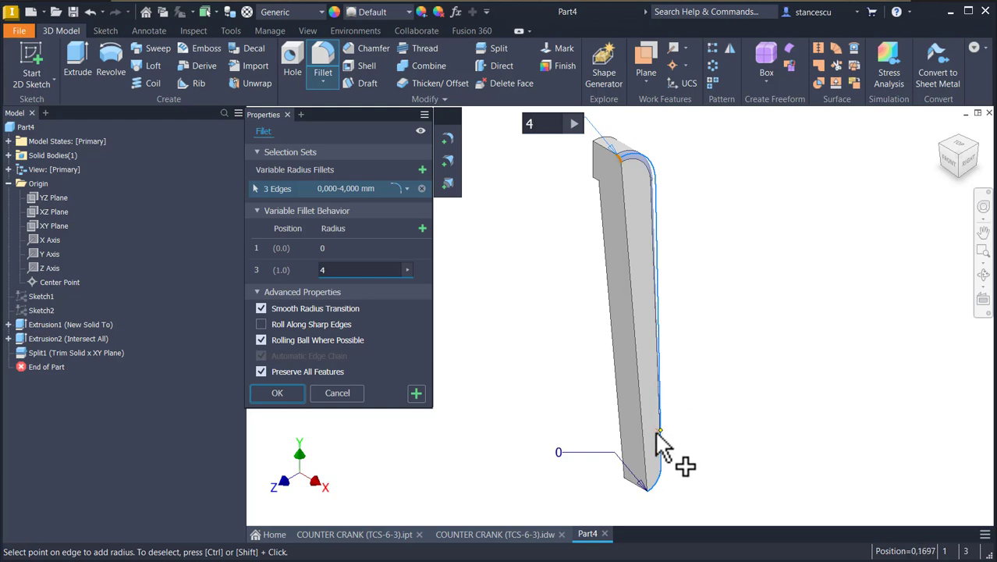
middle_click_drag(715, 214, 715, 213, "shift")
middle_click_drag(685, 394, 596, 279, "shift")
key("F6")
left_click(555, 270)
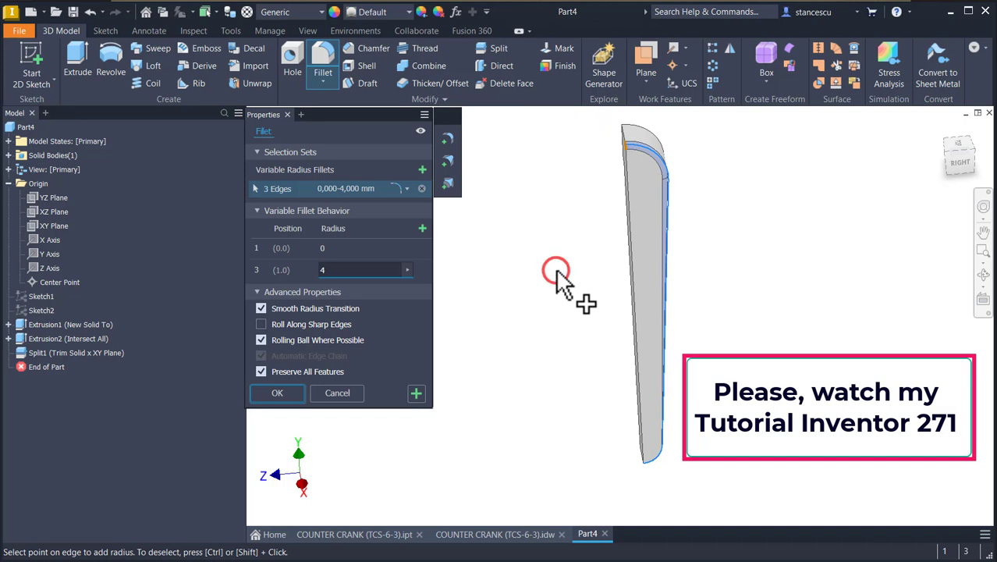
key("F6")
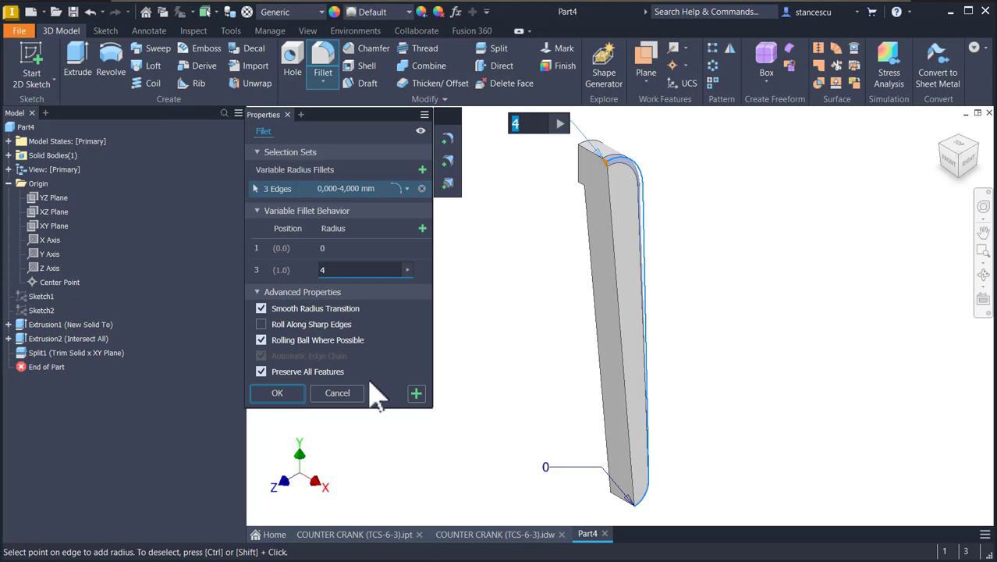
left_click(264, 392)
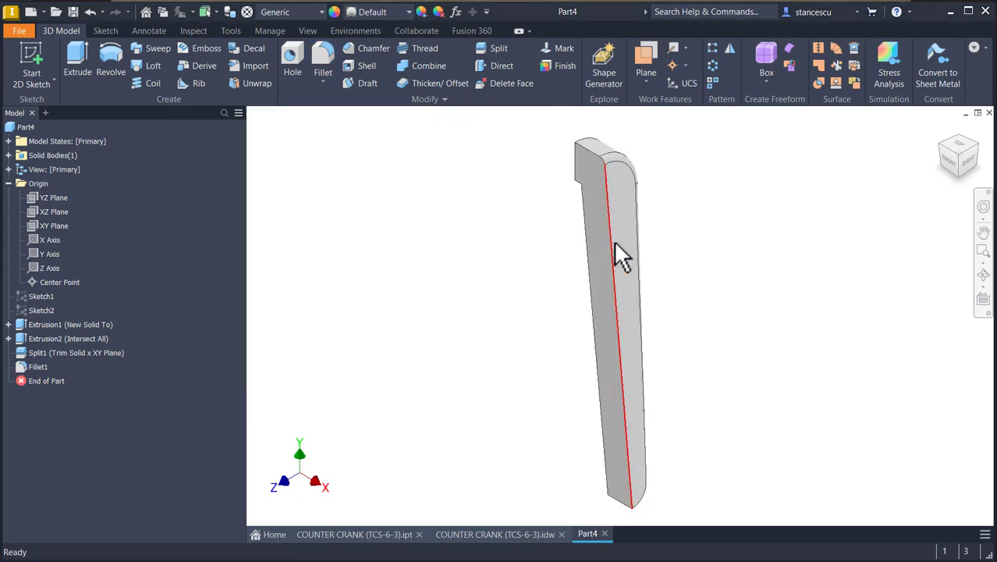
Create a sketch on the arm's outer side face, keeping the projected curved outline and deleting the straight edge on the cut plane
left_click(624, 247)
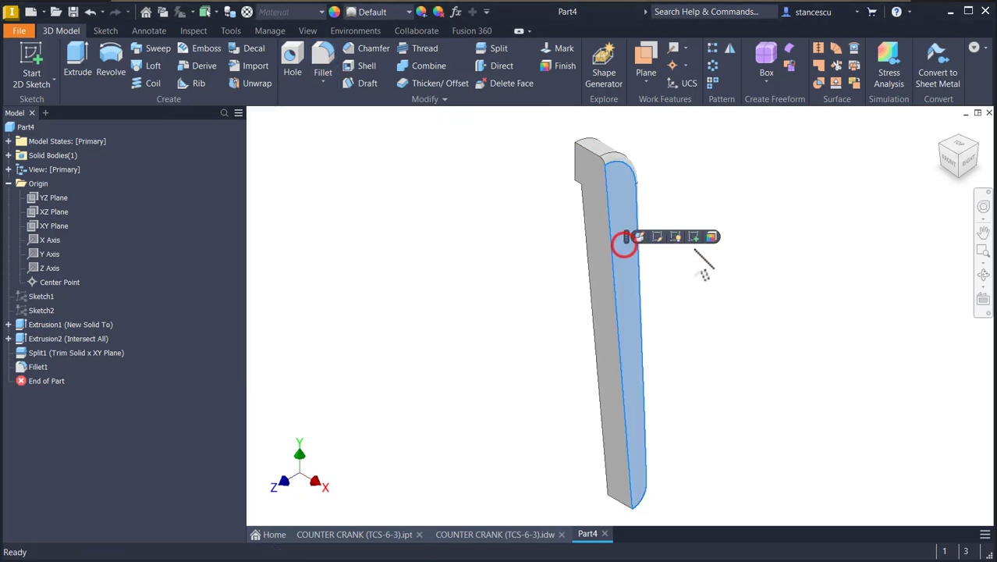
left_click(693, 236)
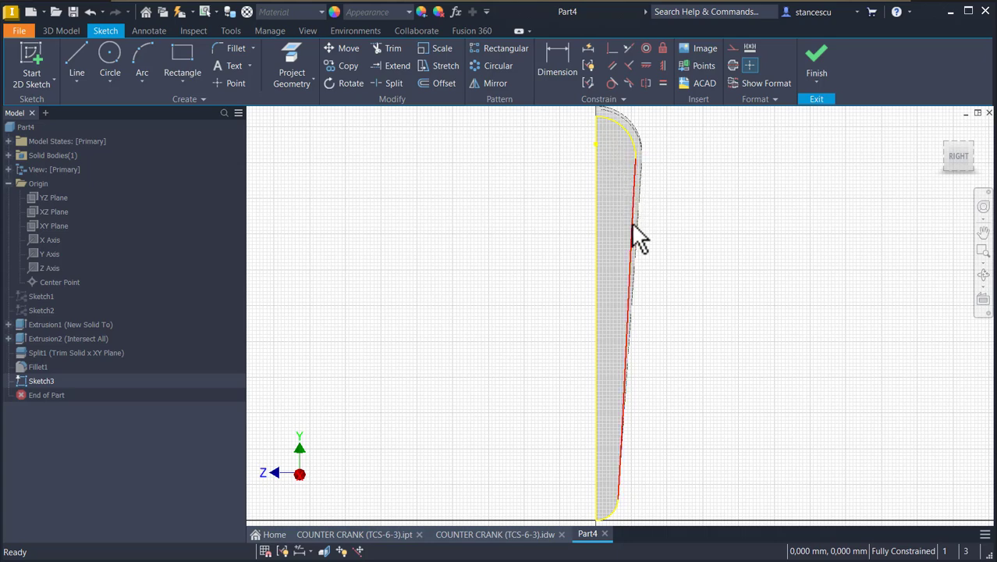
left_click(628, 262)
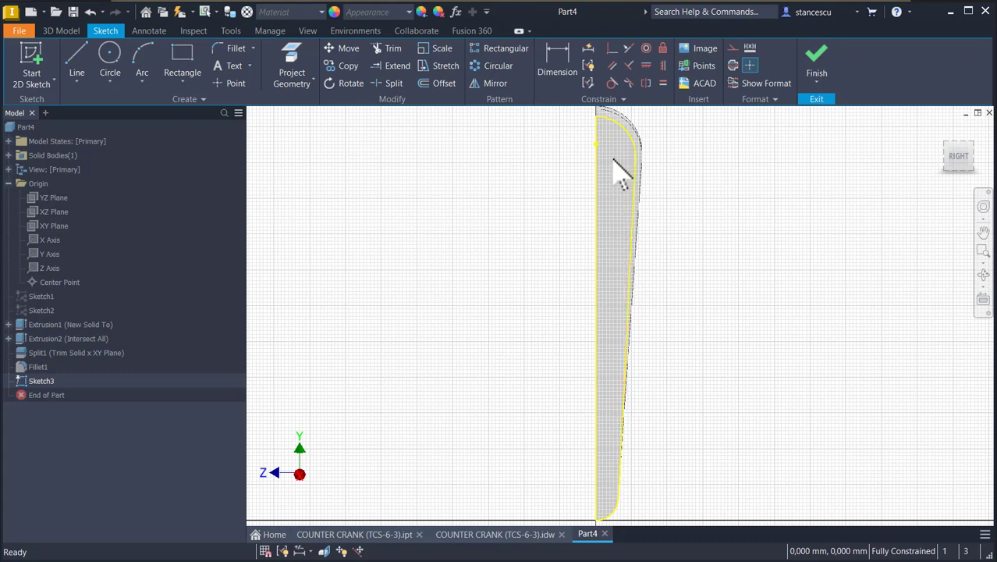
mouse_move(606, 140)
left_mouse_down()
mouse_move(564, 269)
mouse_move(525, 296)
left_mouse_up()
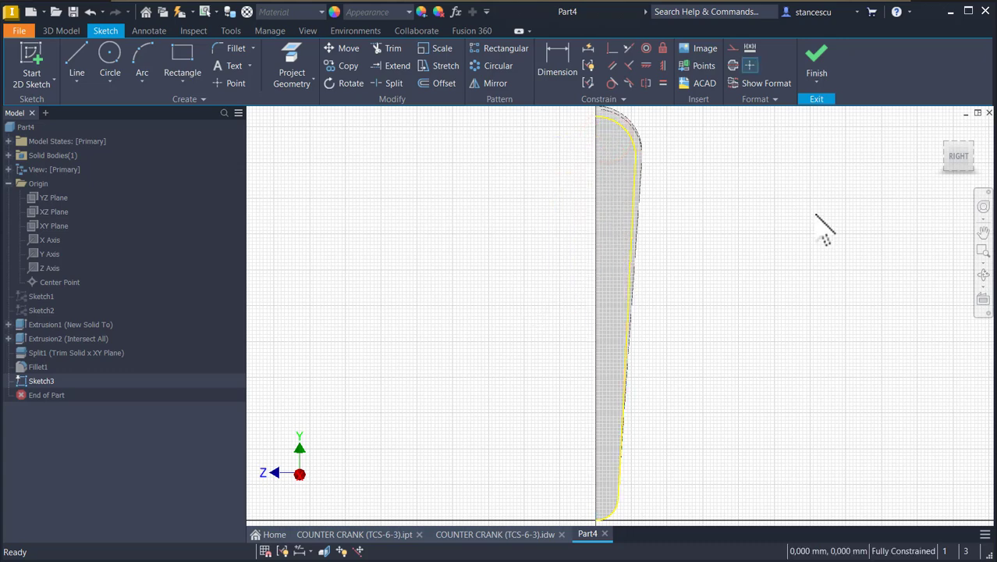
left_click(816, 63)
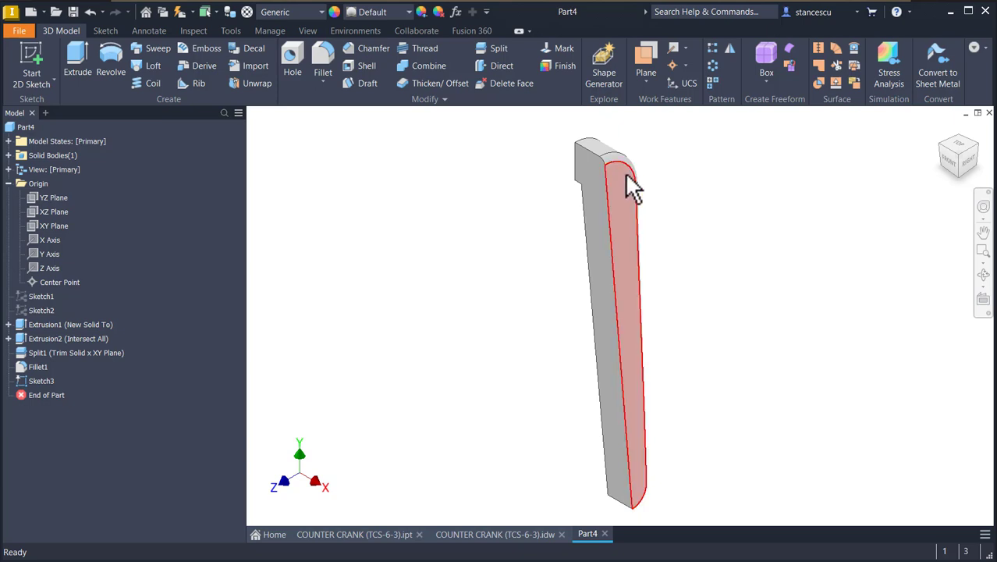
left_click(653, 437)
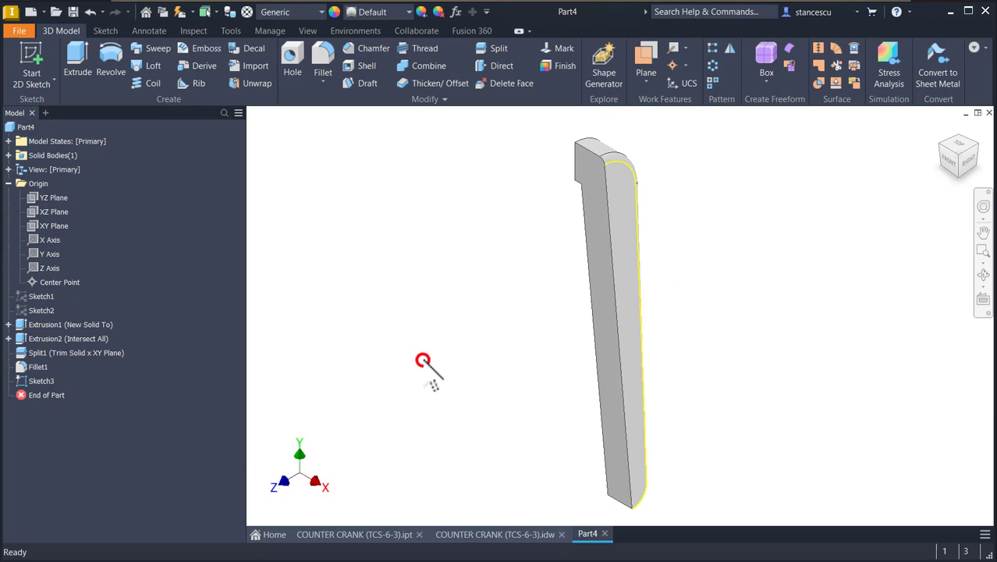
Review the sketch application options for automatically projecting edges and the part origin
key("alt")
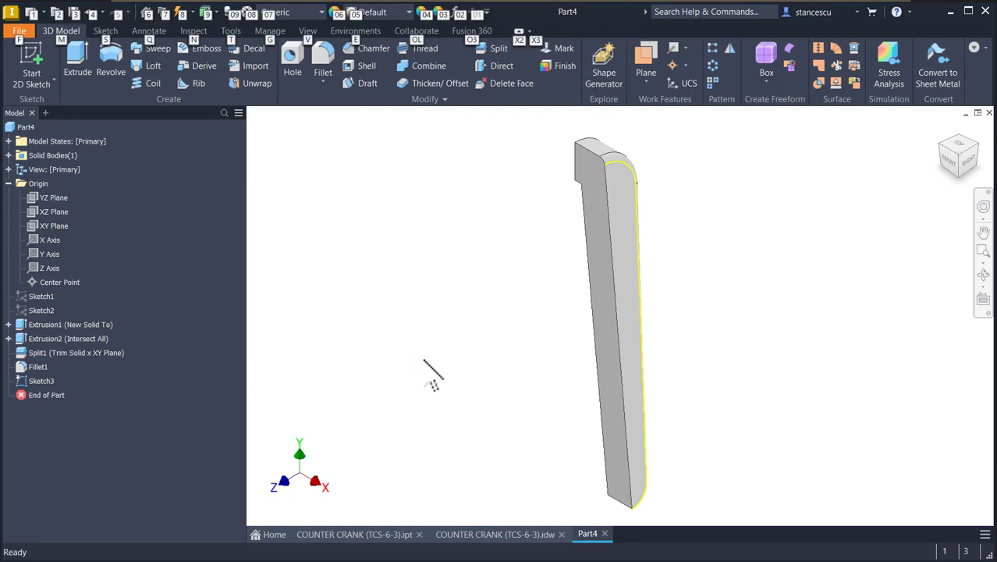
key("alt")
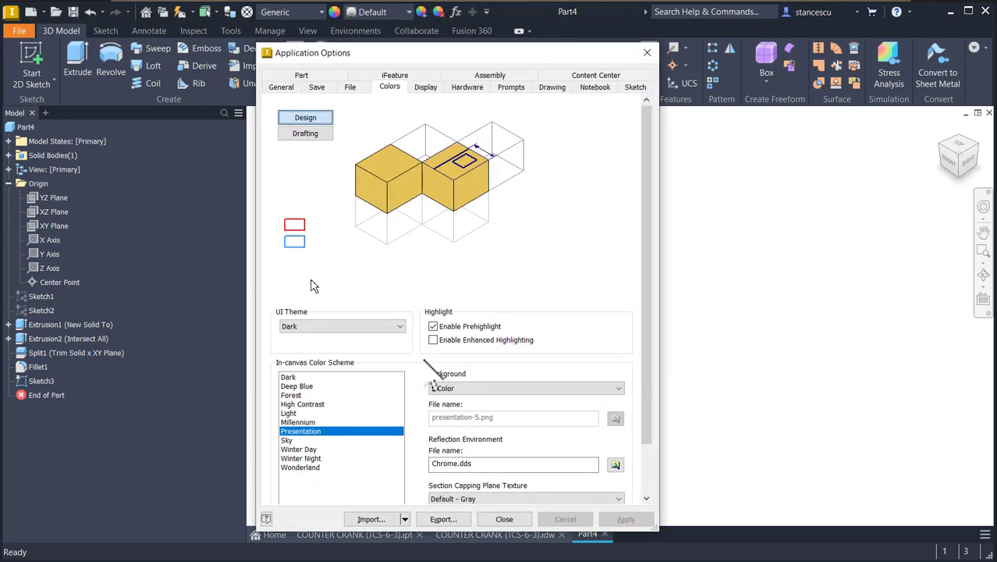
left_click(635, 87)
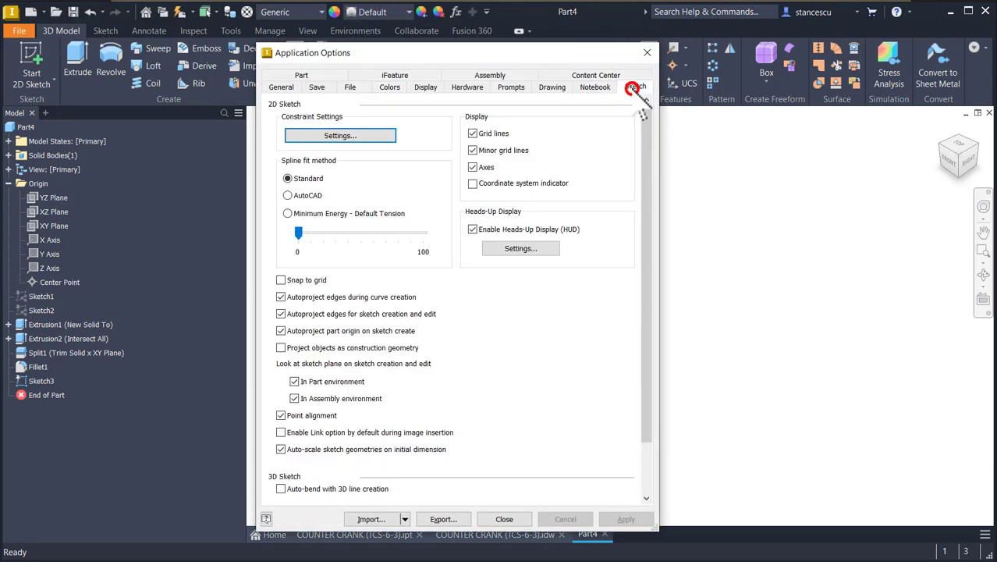
left_click(280, 331)
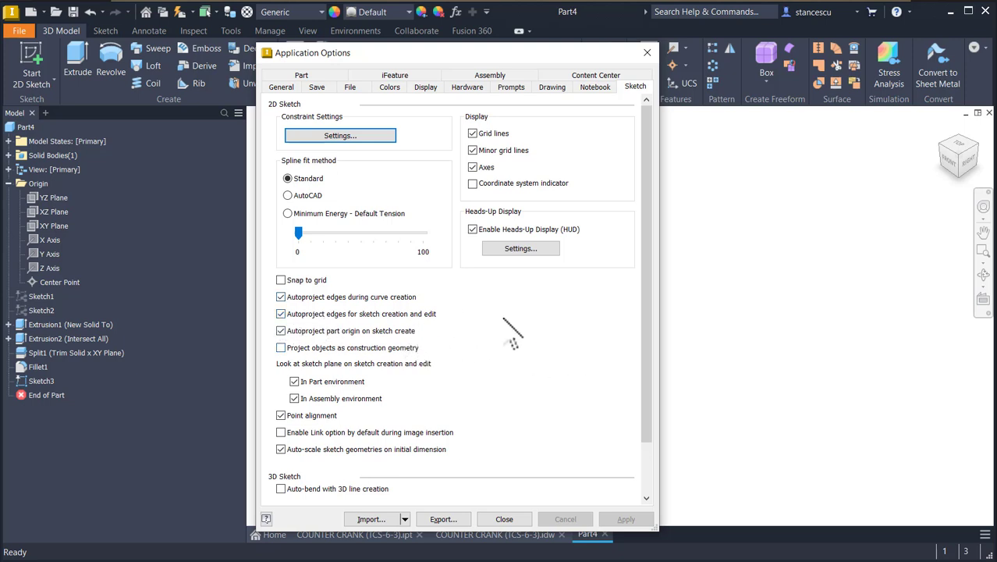
left_click(280, 331)
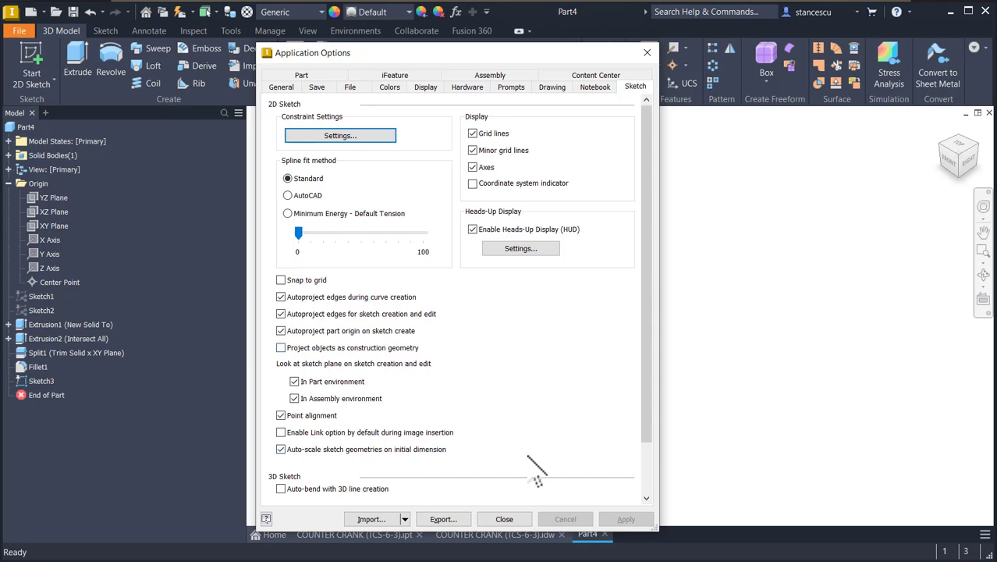
left_click(501, 520)
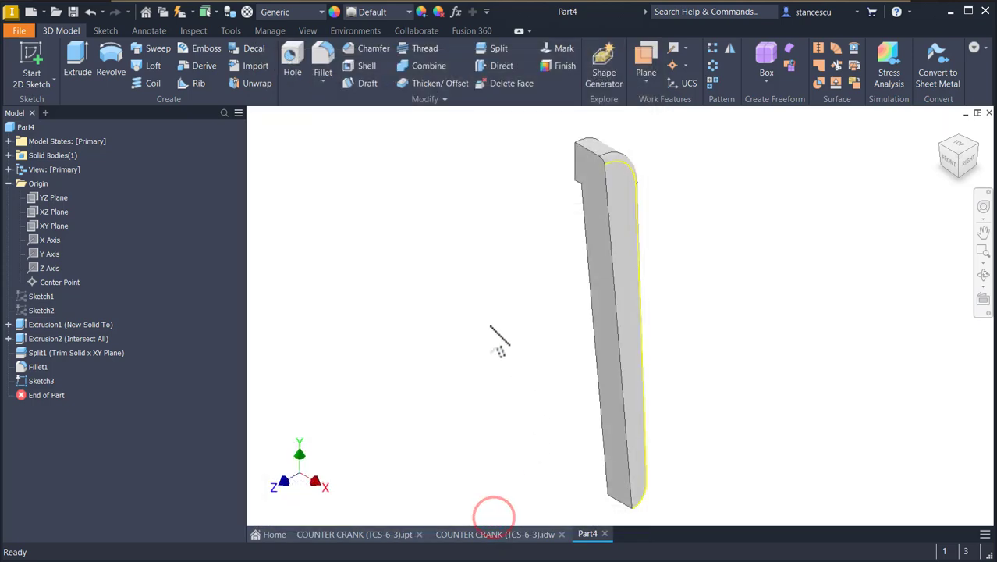
Create a sketch on the arm's flat cut face and delete the projected inner-side edges, keeping the upper and outer edges
left_click(599, 274)
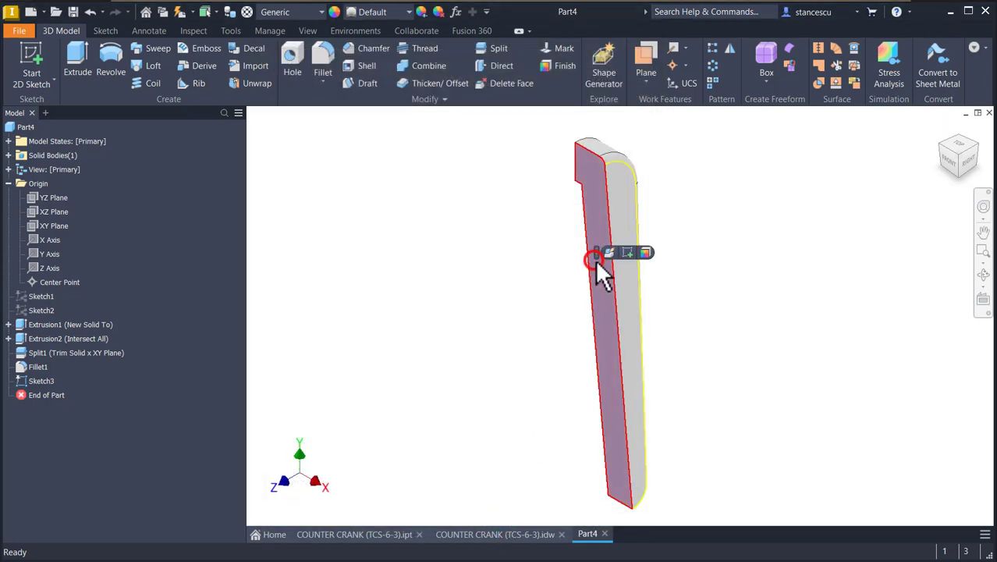
left_click(628, 253)
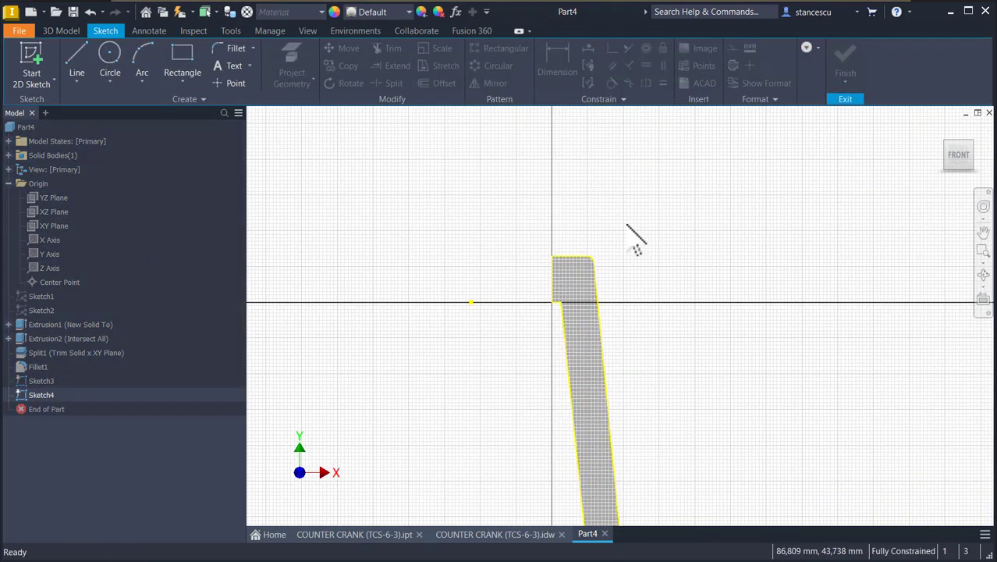
mouse_move(577, 275)
left_mouse_down()
mouse_move(532, 441)
mouse_move(503, 445)
left_mouse_up()
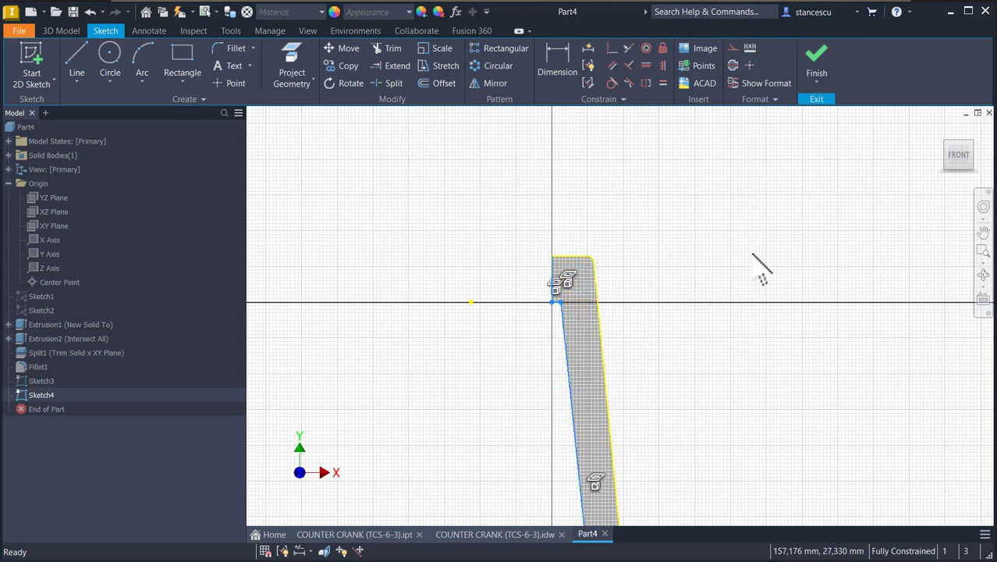
key("Escape")
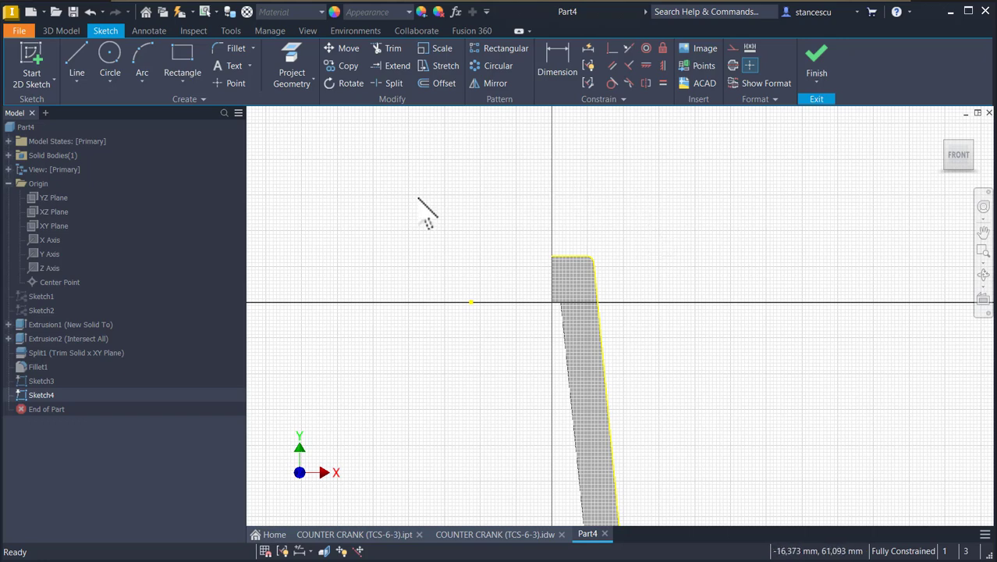
Draw a circle of radius 4 mm in the empty area above and beside the arm's upper end
left_click(109, 56)
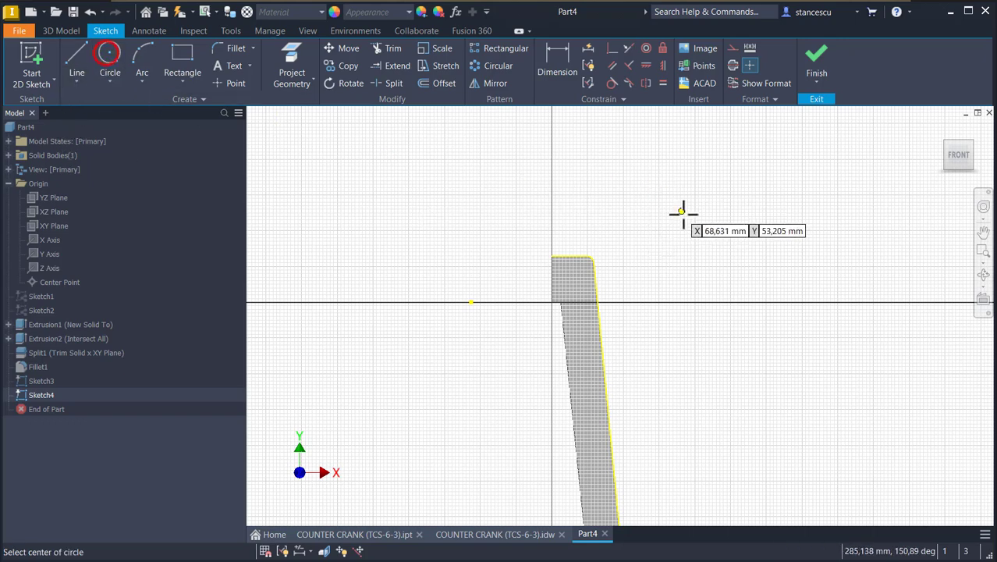
left_click(650, 214)
right_click(682, 218)
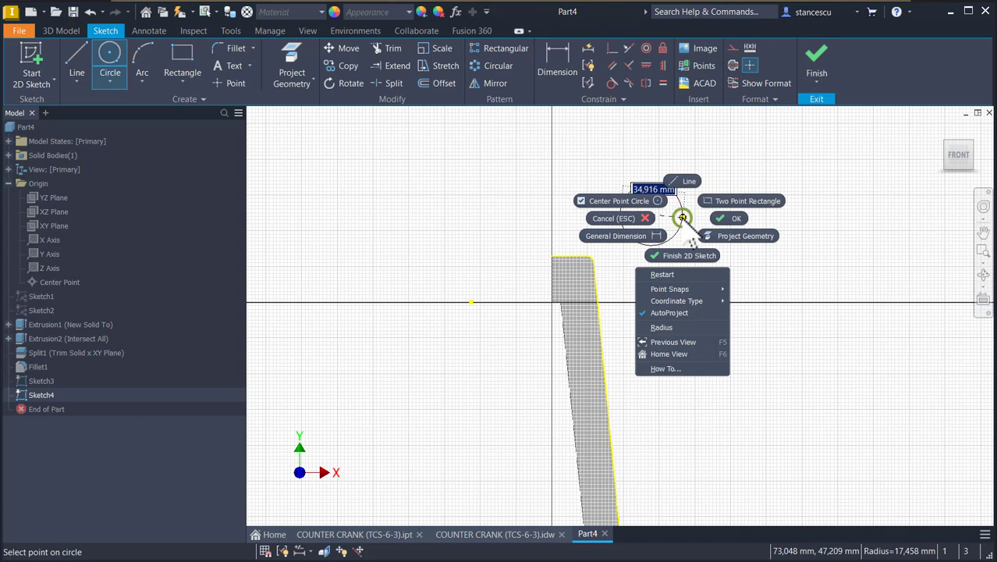
left_click(681, 327)
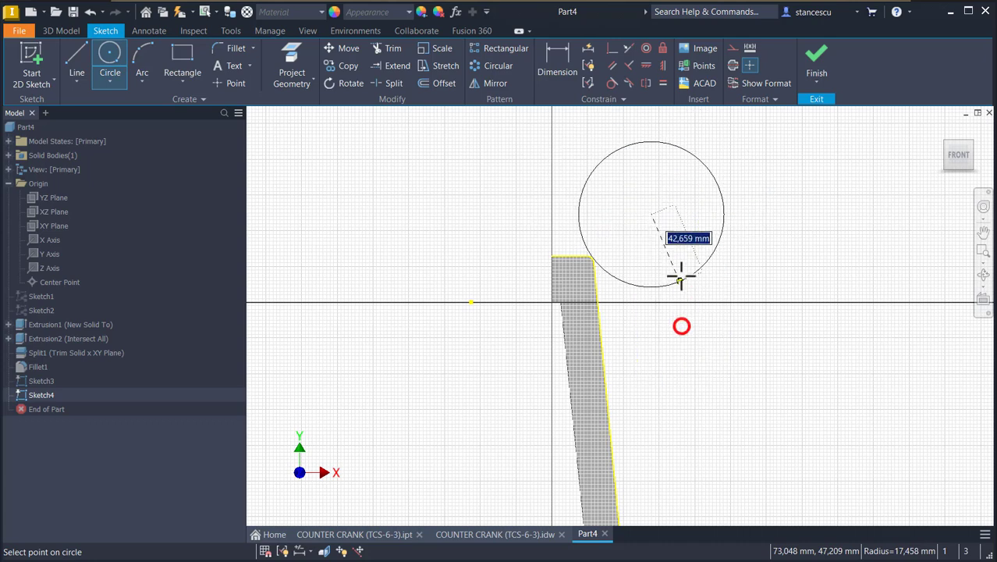
key("Escape")
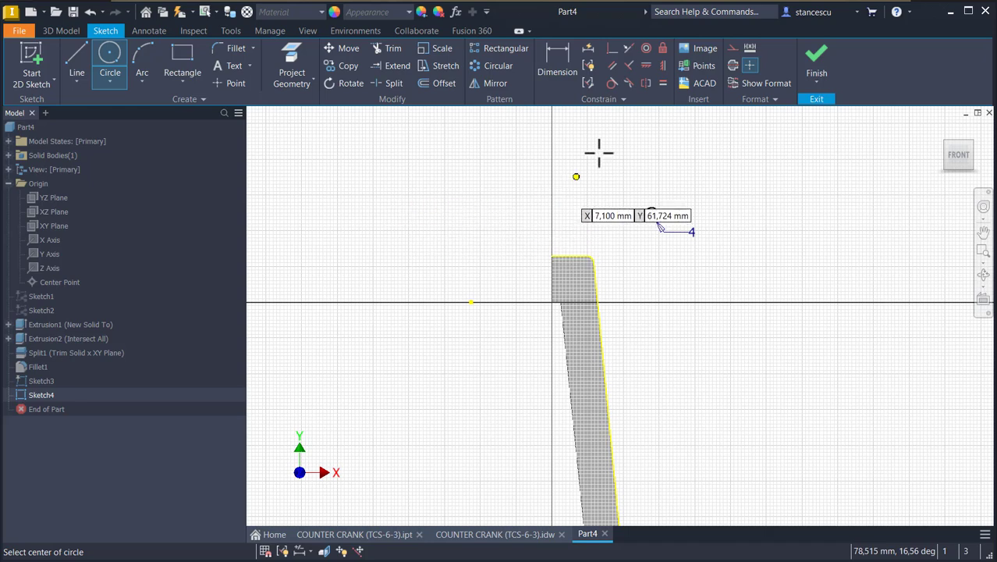
Constrain the circle's centre coincident with the projected outer side edge and upper edge of the arm, and finish the sketch
left_click(612, 47)
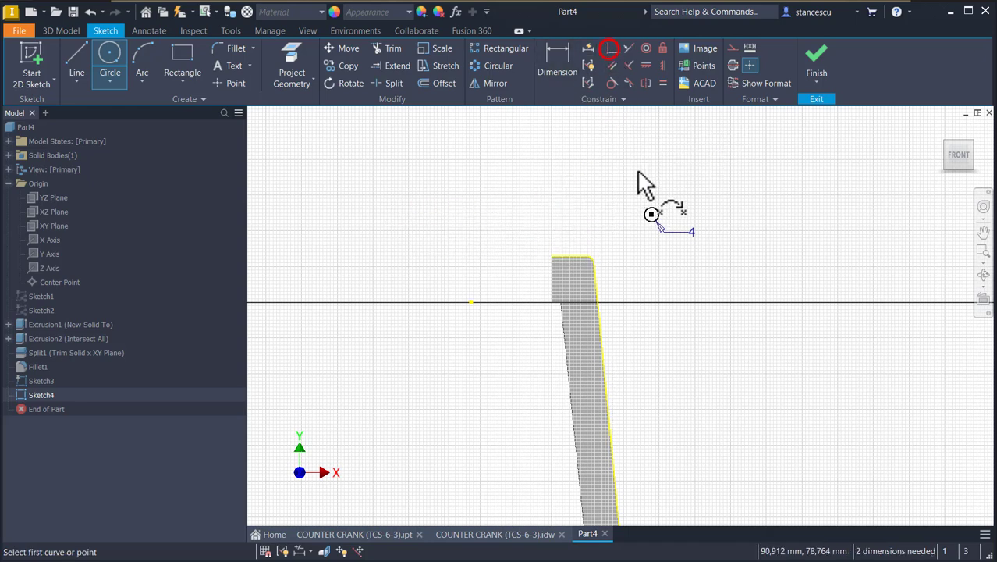
left_click(651, 215)
left_click(595, 294)
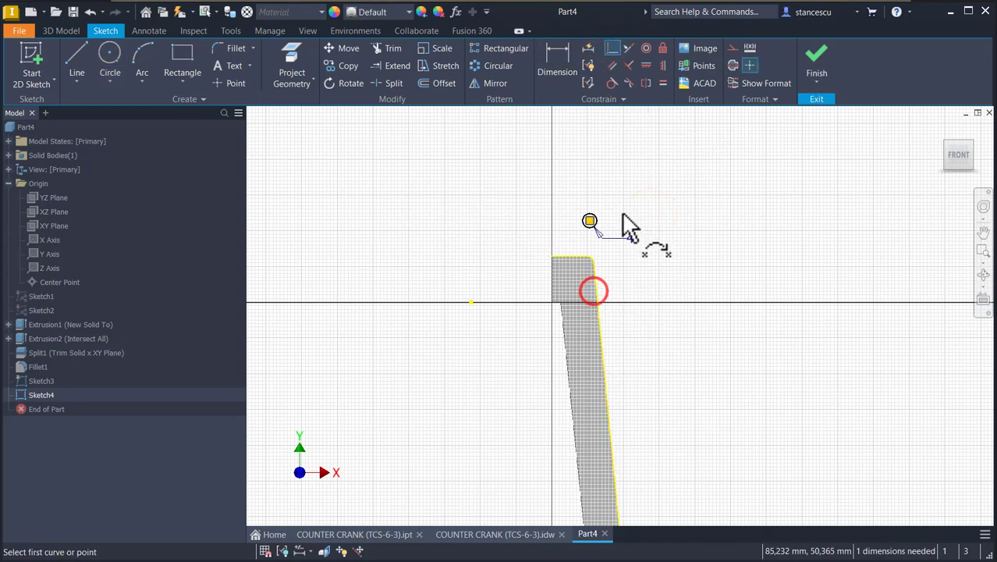
left_click(589, 221)
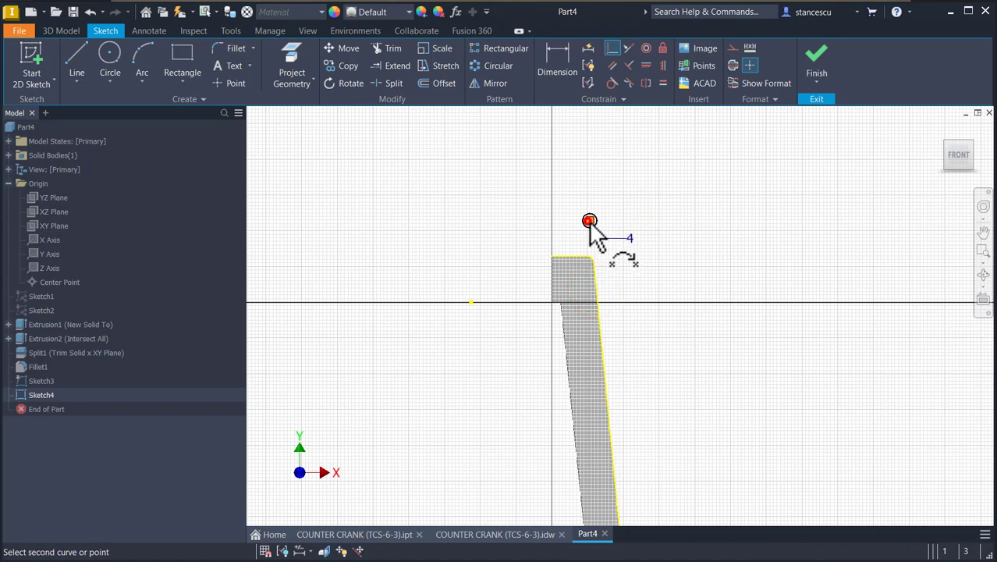
left_click(577, 258)
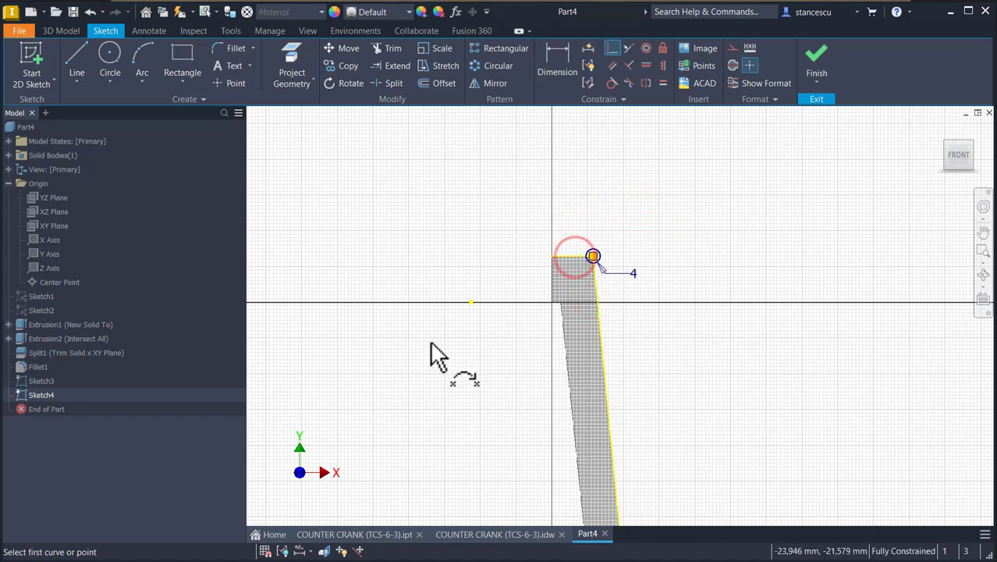
left_click(820, 67)
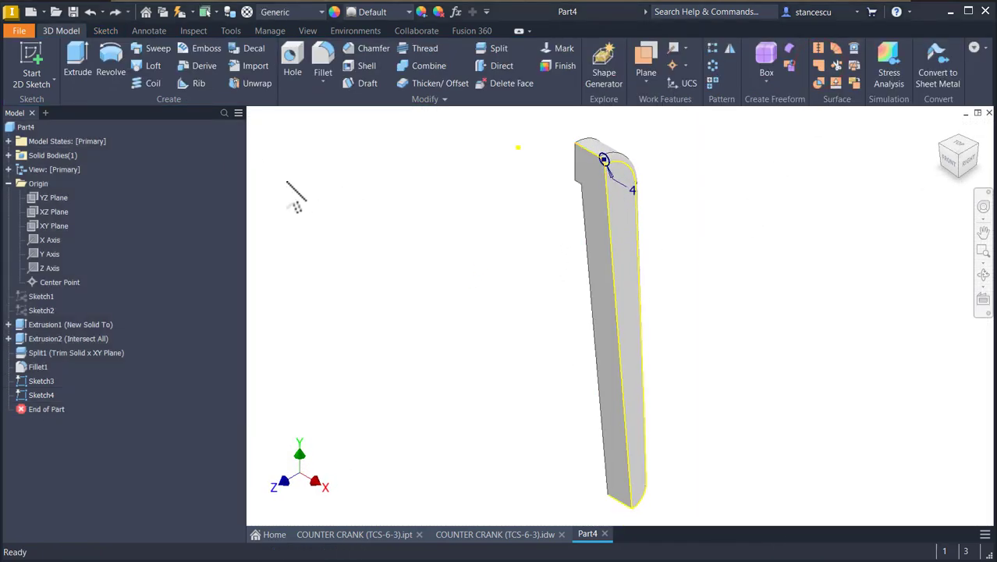
Sweep-cut both regions of the 4 mm circle along the curved outline projected on the arm's outer side face
left_click(152, 49)
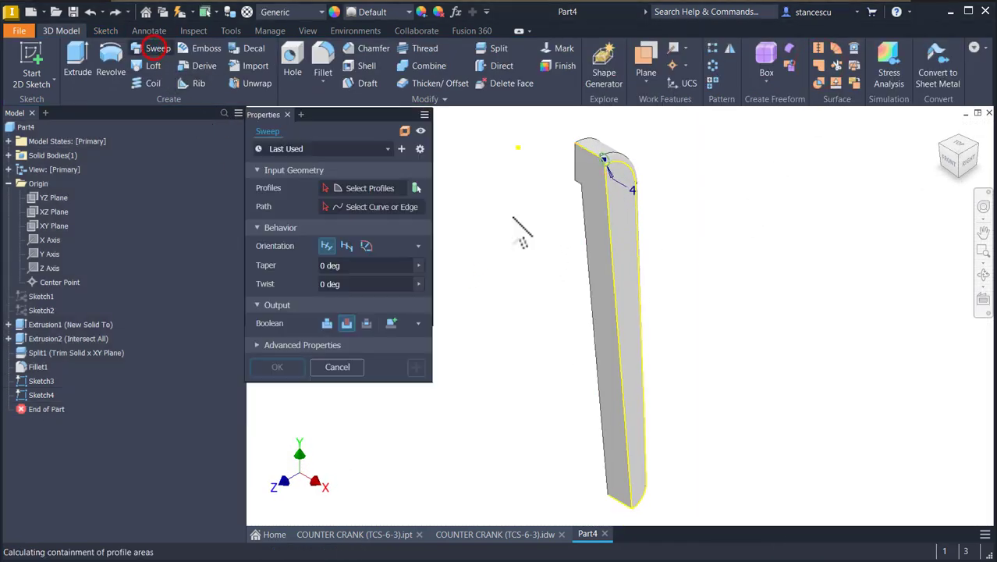
scroll(645, 191, "up", 5)
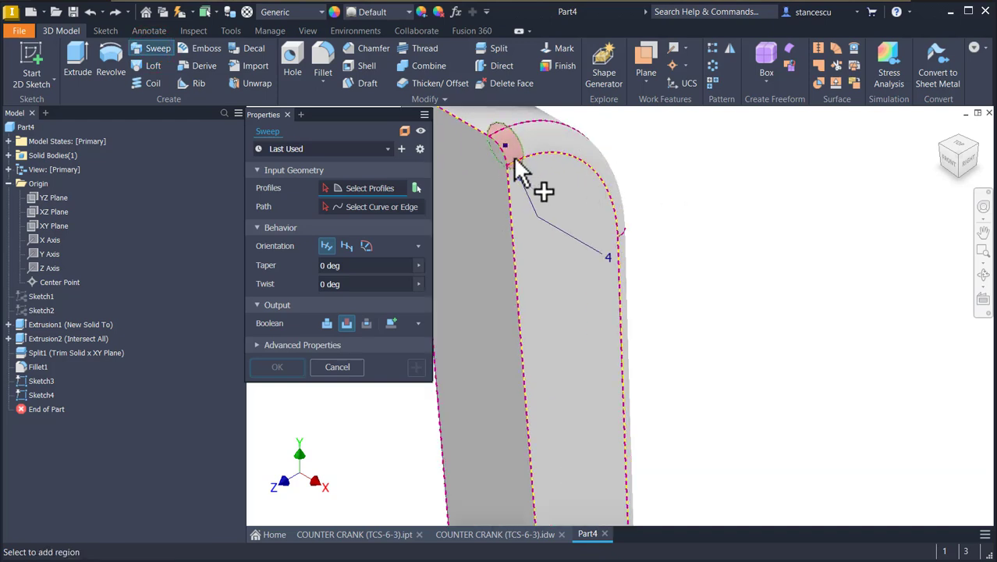
left_click(510, 179)
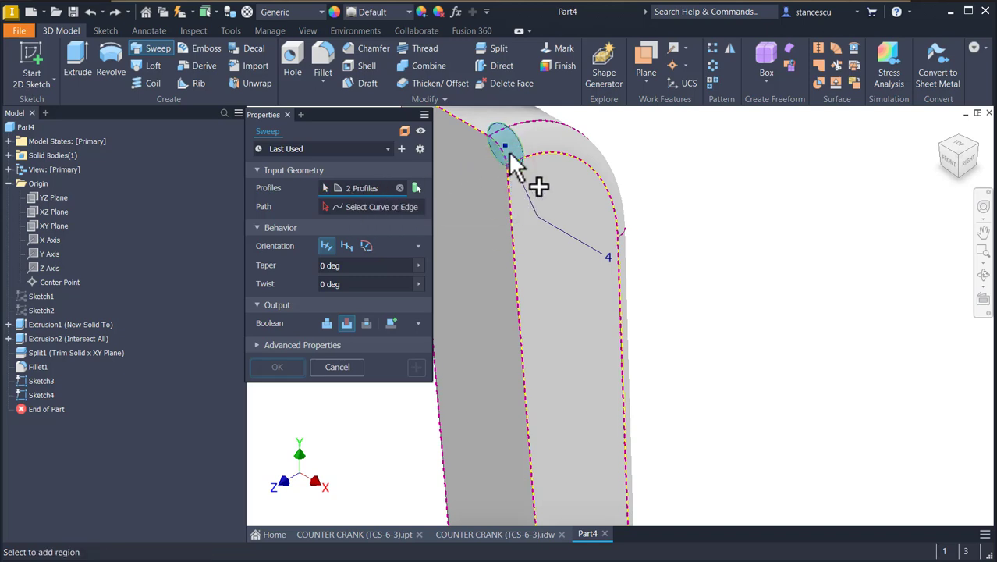
left_click(365, 209)
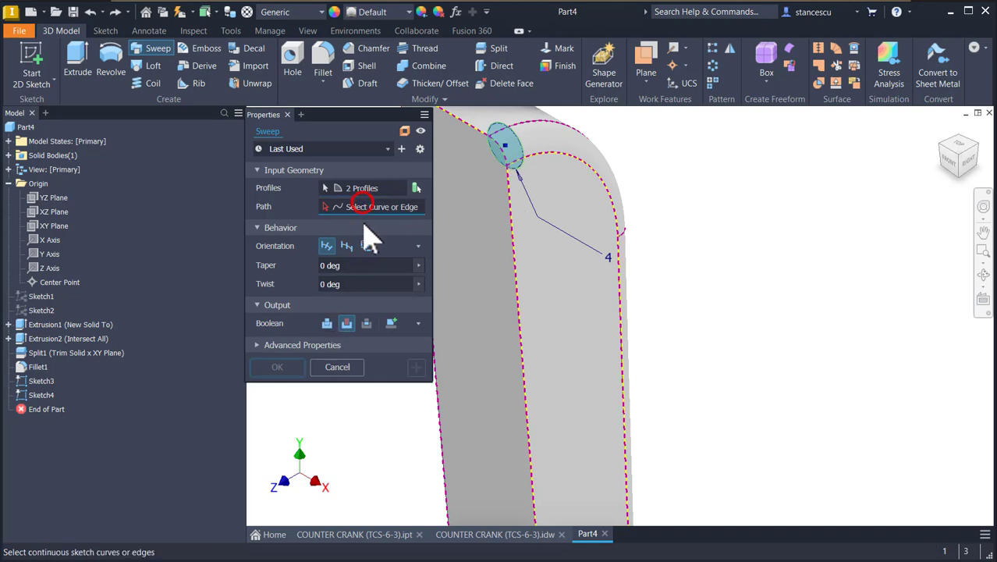
left_click(618, 241)
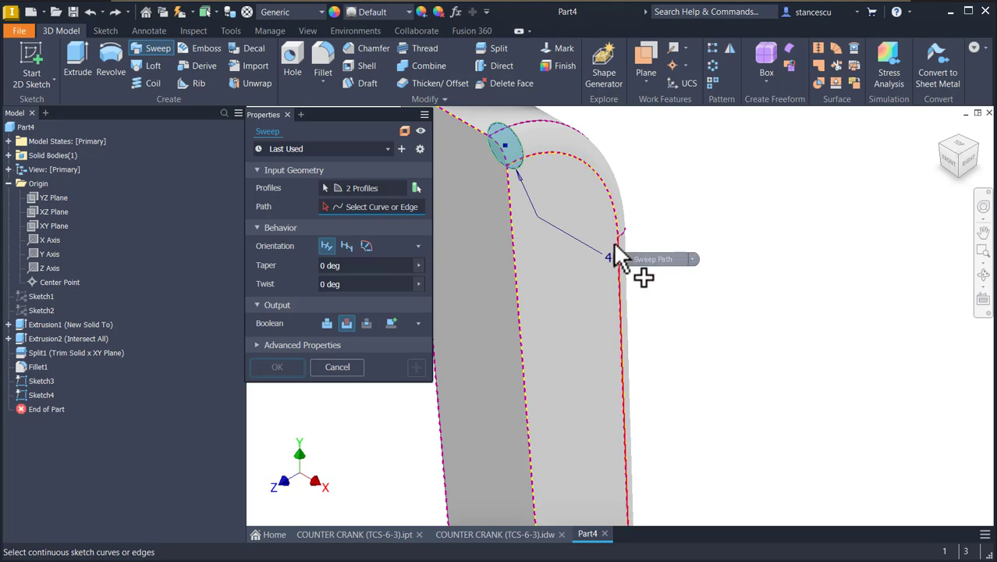
left_click(618, 236)
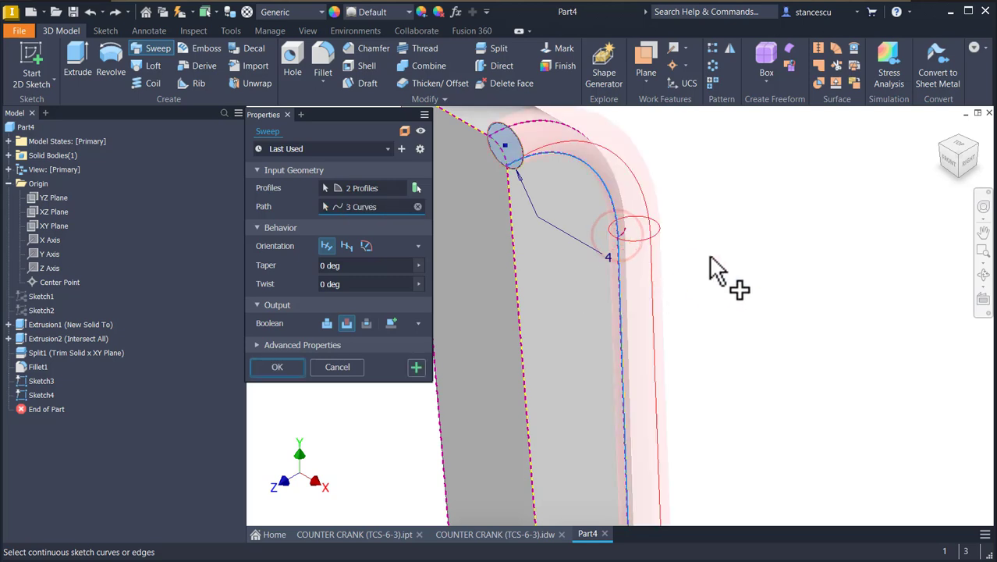
left_click(345, 323)
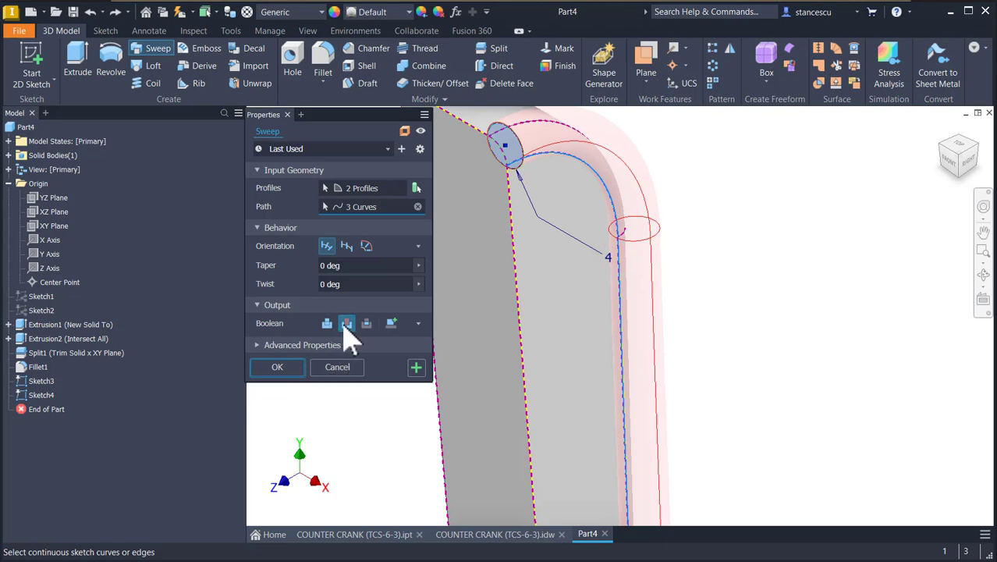
left_click(279, 367)
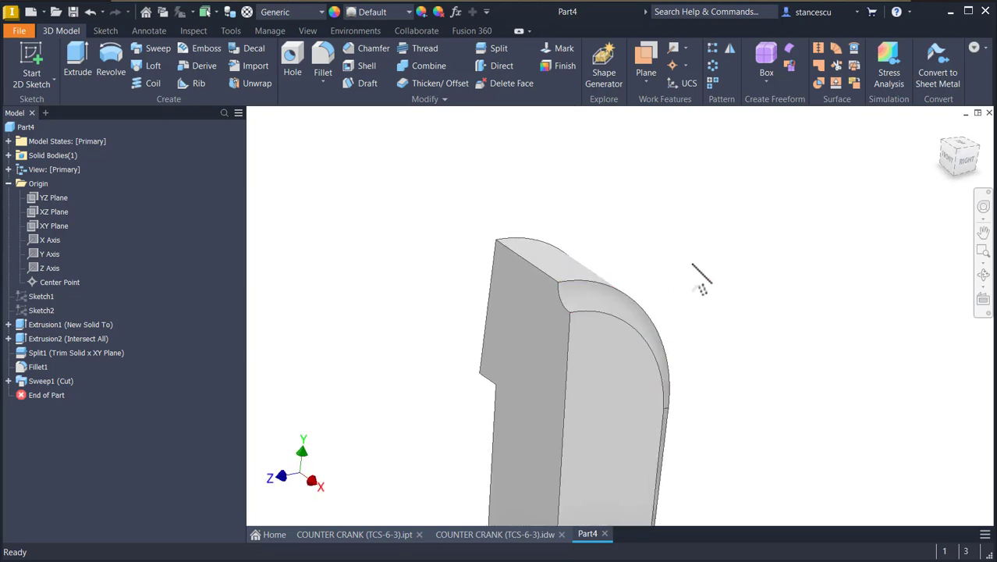
key("F6")
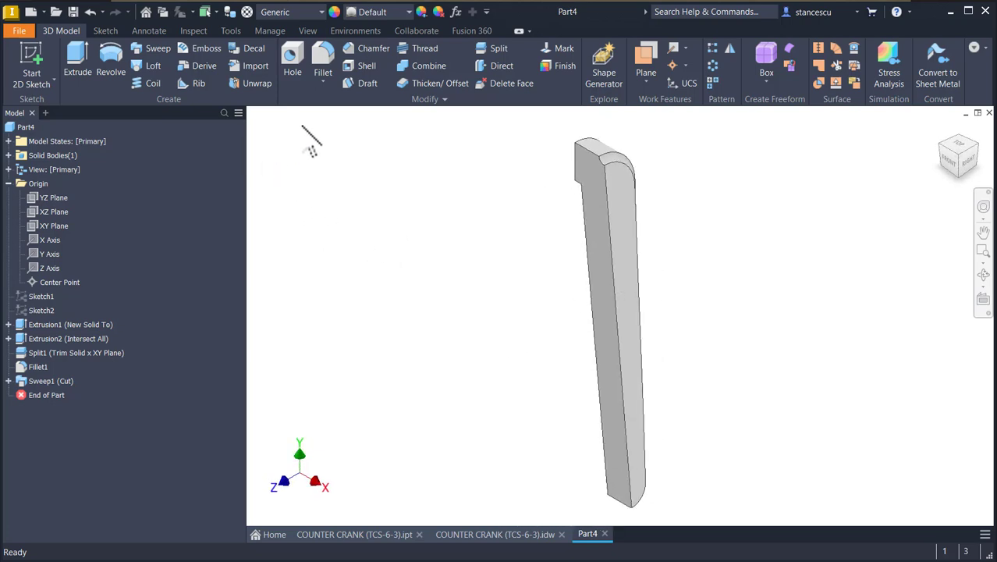
Compare the shape options offered for constant-radius and variable-radius fillets without applying one
left_click(322, 56)
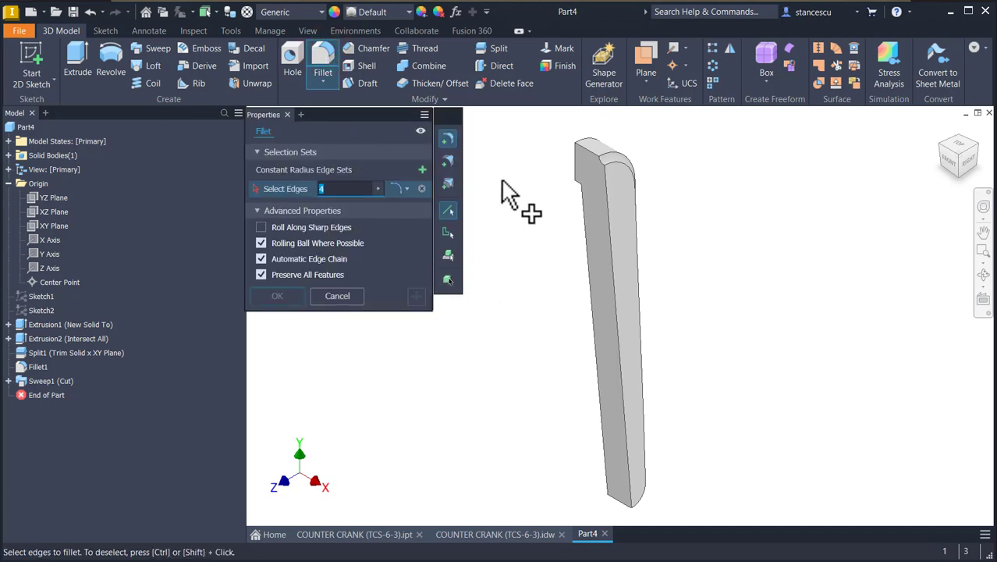
left_click(405, 190)
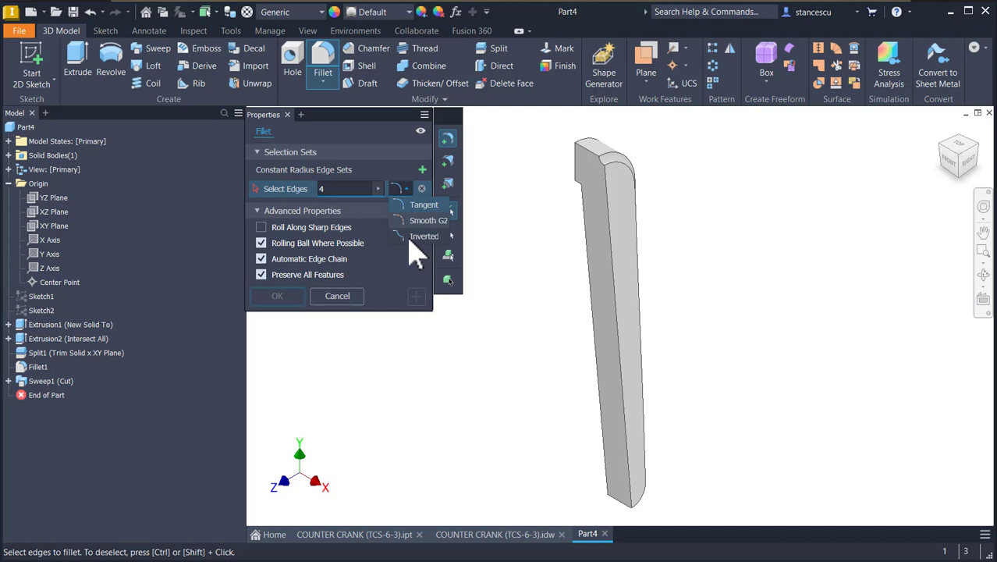
left_click(511, 189)
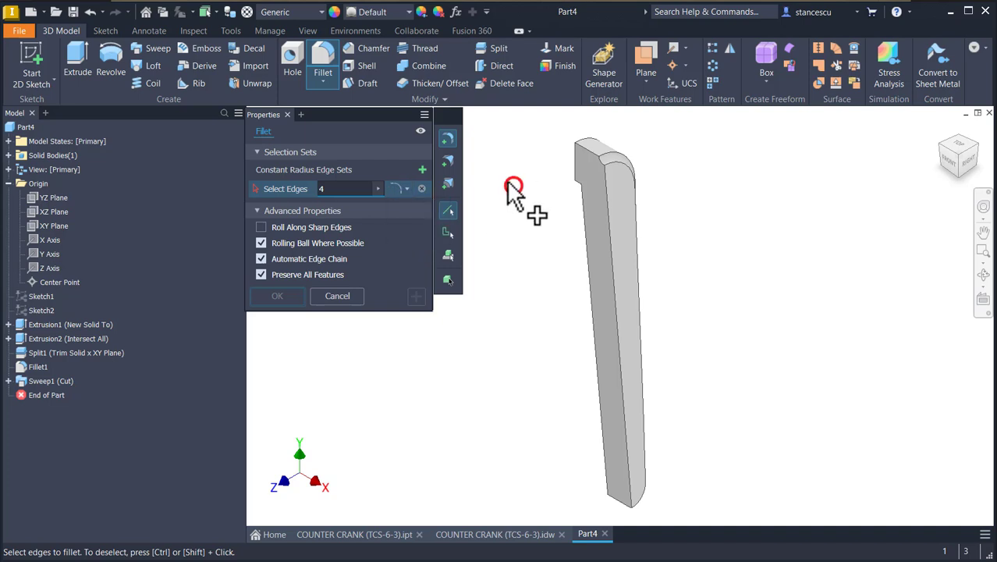
left_click(450, 160)
left_click(405, 189)
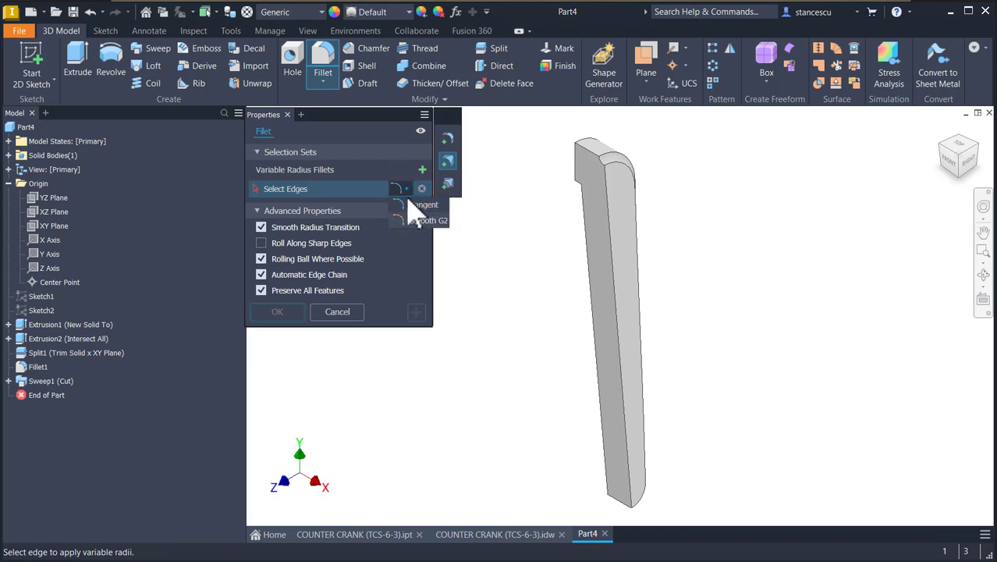
left_click(489, 173)
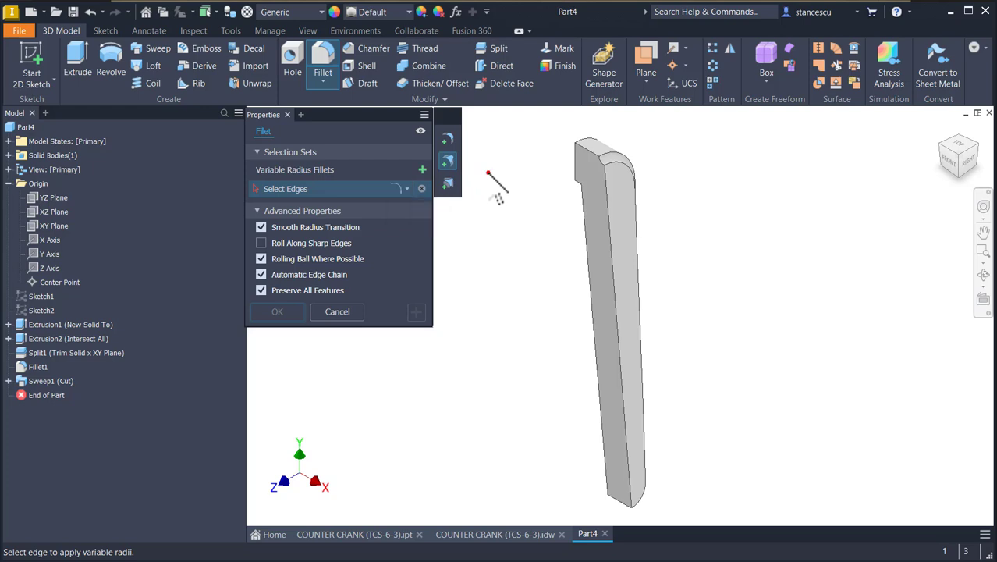
left_click(624, 160)
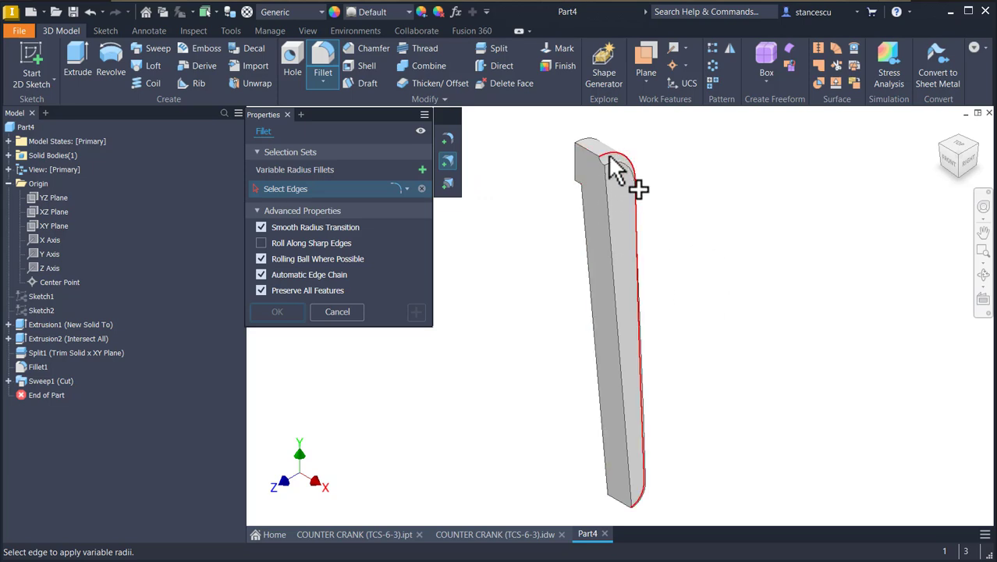
left_click(324, 310)
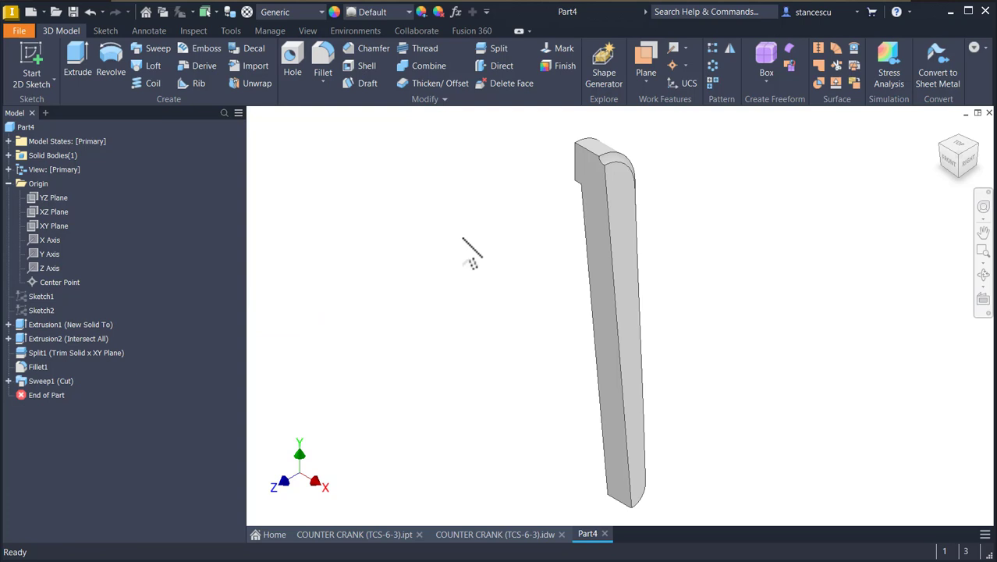
Apply a variable-radius fillet along the inner side face's long outer edge, from 0 at the upper end to 4 mm at the lower end
left_click(460, 389)
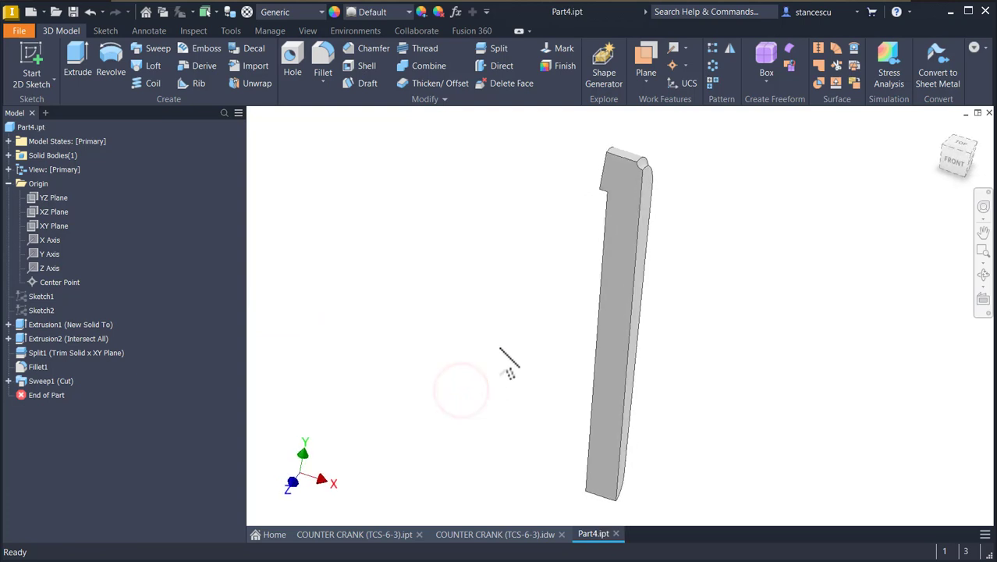
middle_click_drag(501, 390, 351, 263, "shift")
left_click(322, 62)
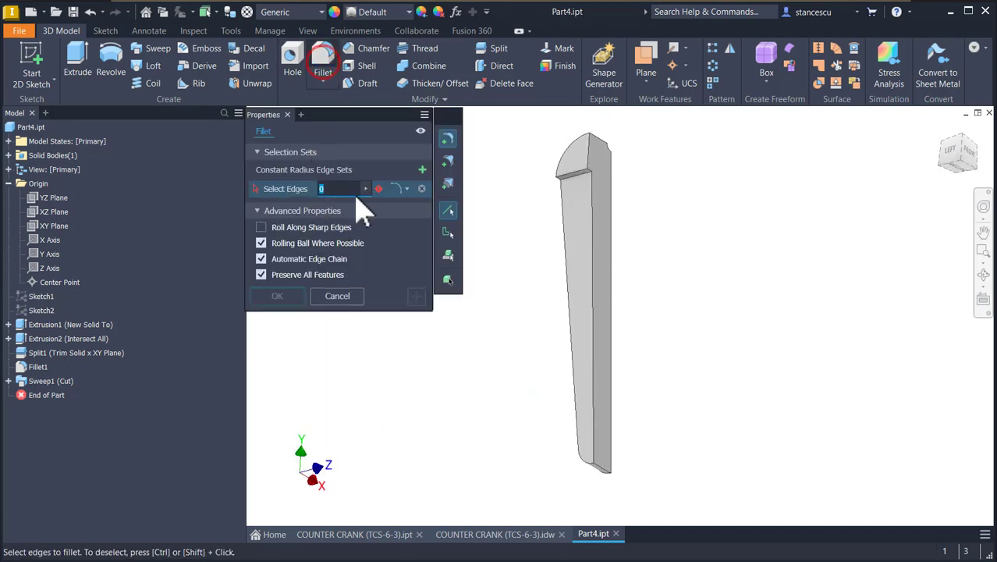
left_click(448, 160)
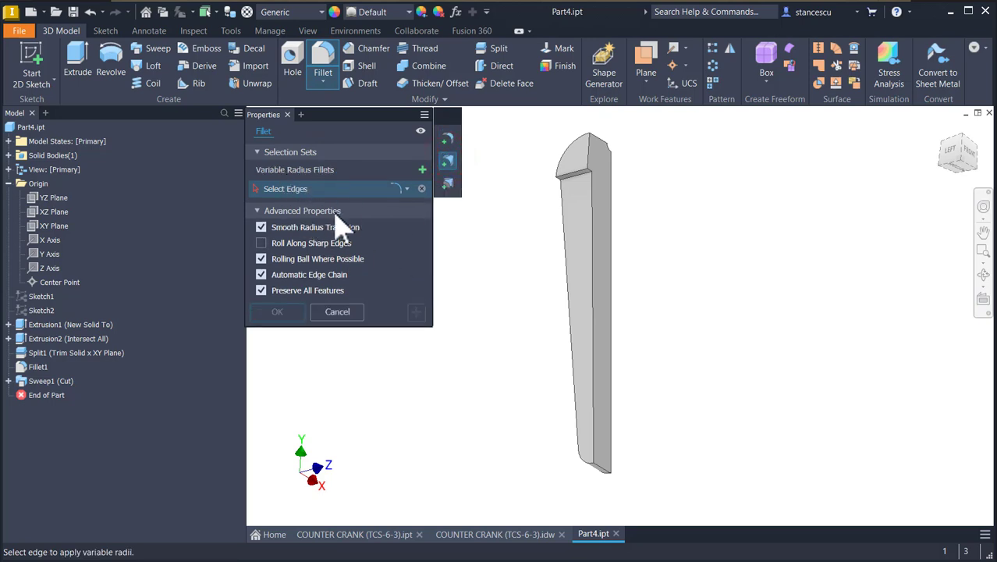
left_click(574, 406)
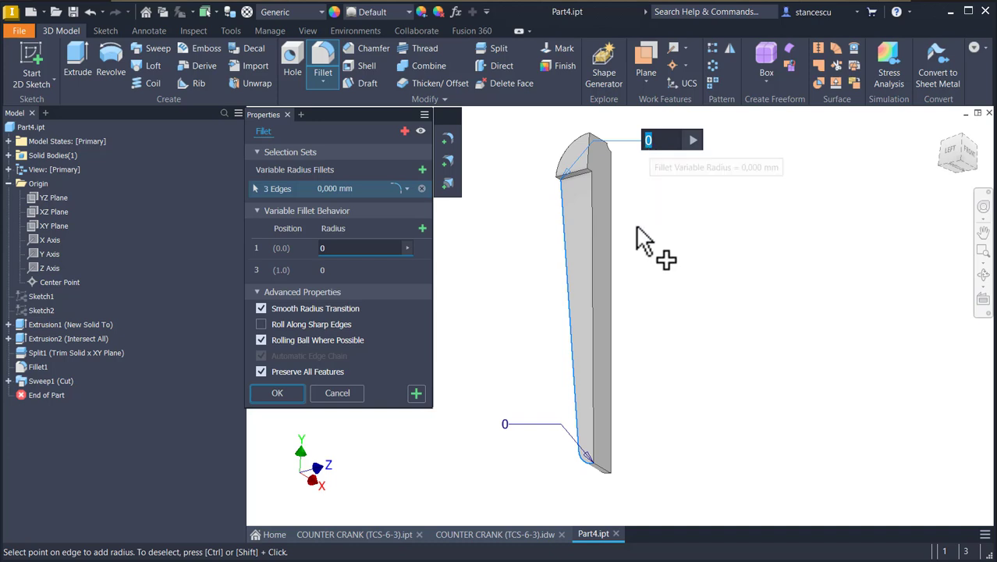
left_click(506, 427)
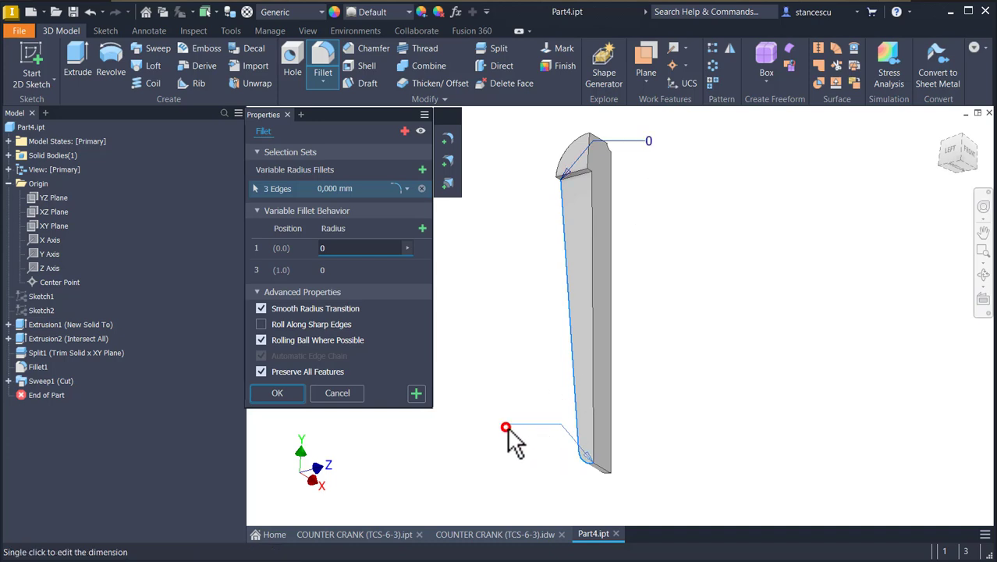
type("4")
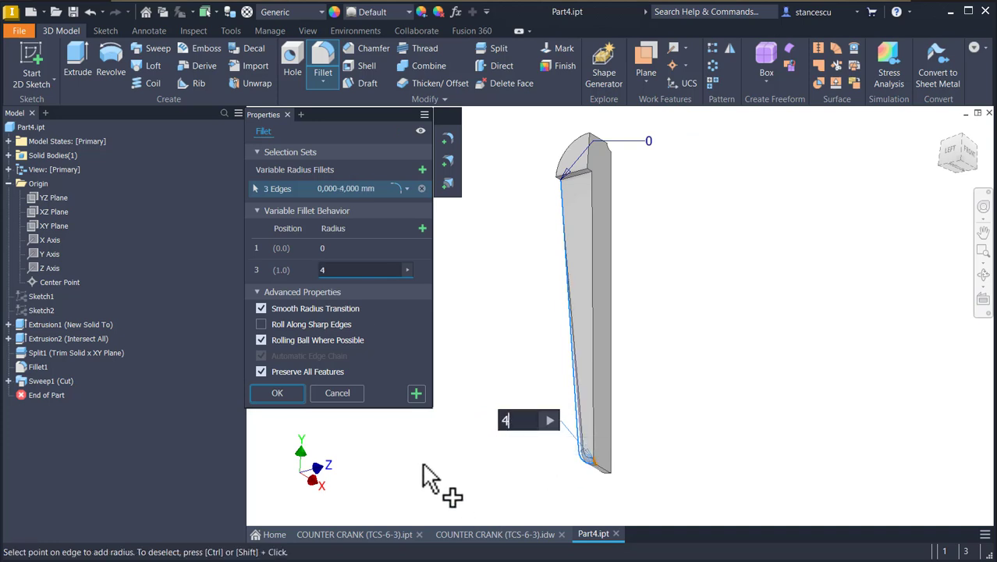
left_click(282, 392)
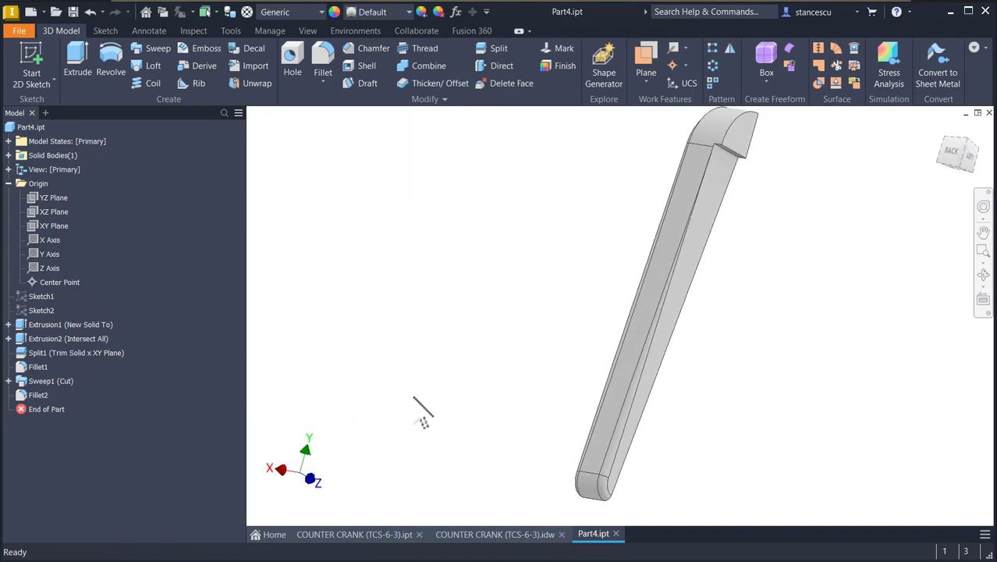
key("F6")
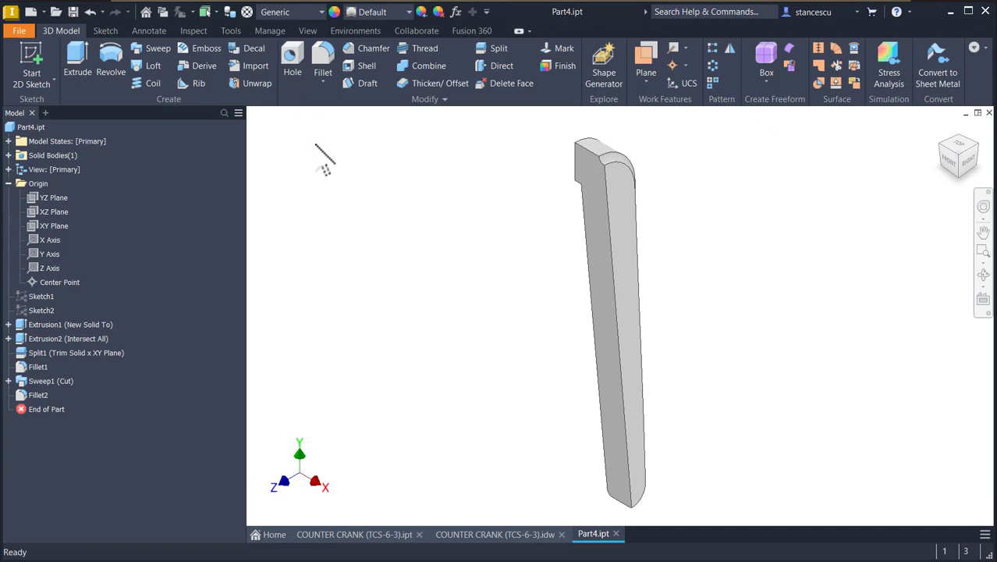
Create a sketch on the arm's inner side face, deleting the projected upper and cut-plane edges and keeping the curved outline
middle_click_drag(336, 214, 597, 308, "shift")
left_click(595, 305)
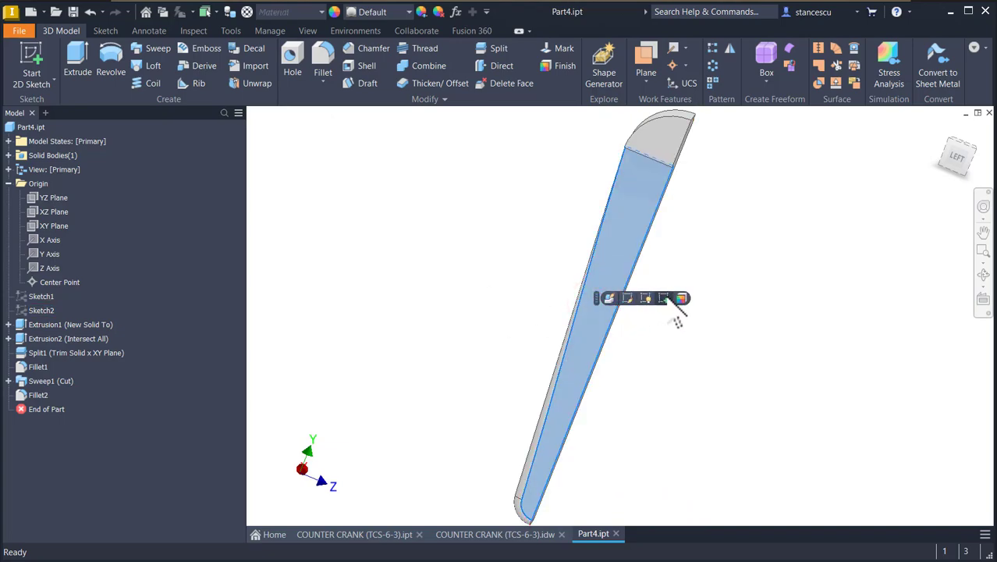
left_click(663, 299)
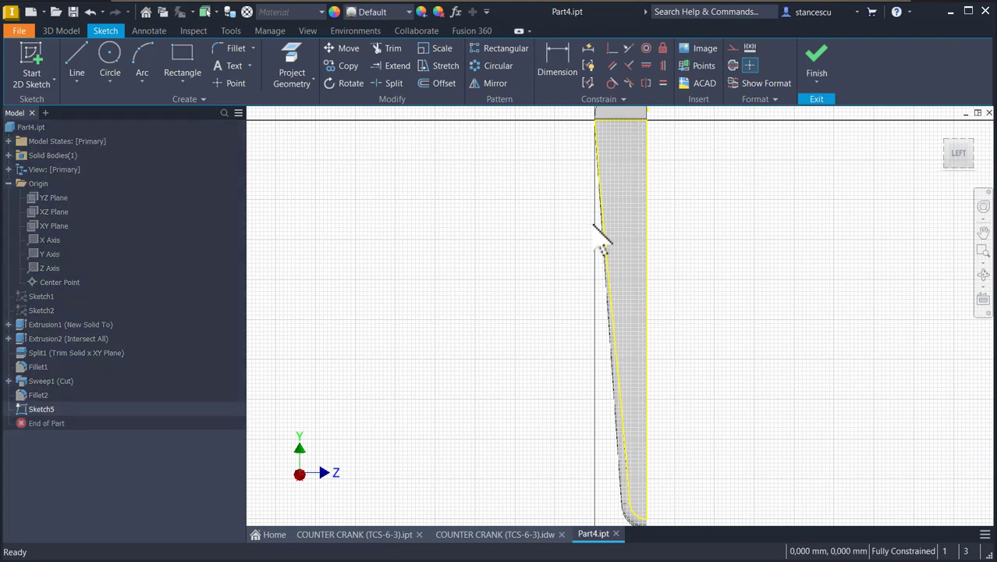
middle_click_drag(532, 283, 514, 334)
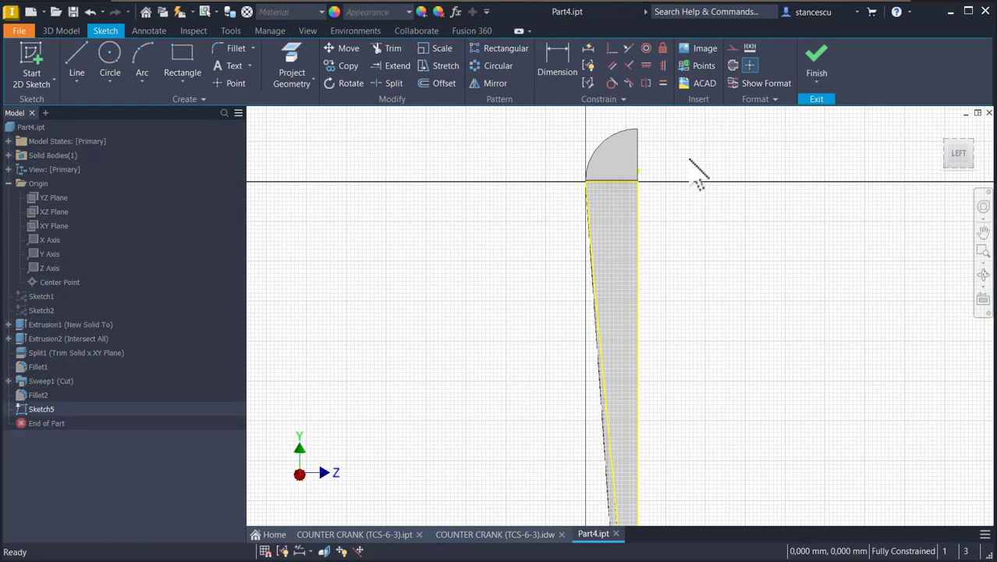
left_click_drag(622, 230, 623, 230)
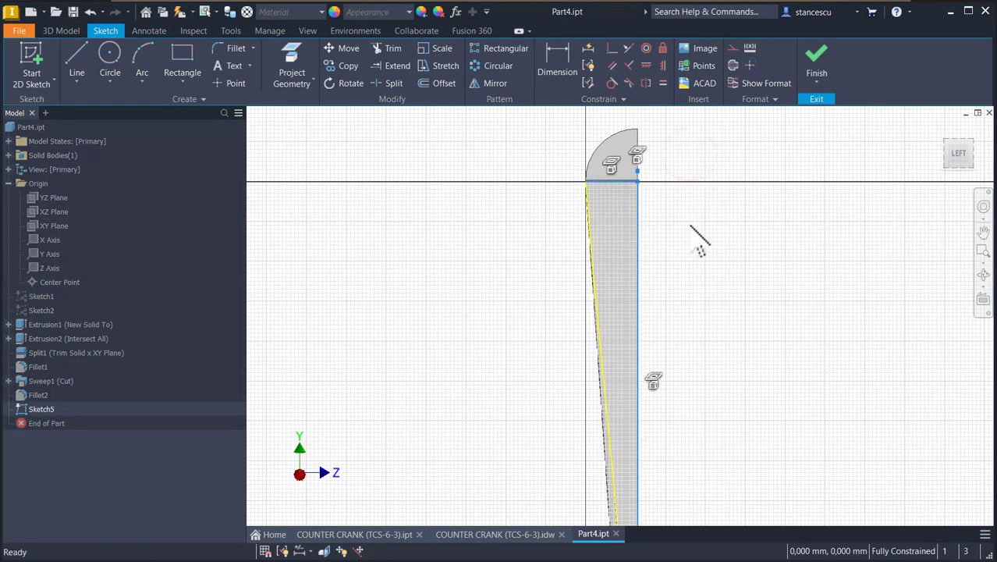
key("Escape")
scroll(670, 377, "up", 2)
middle_click_drag(670, 378, 659, 273)
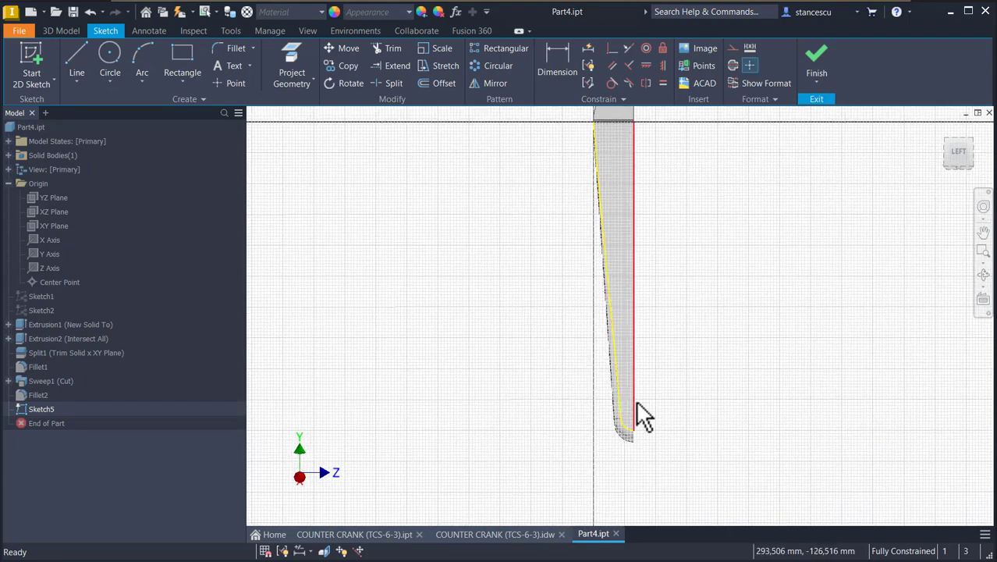
left_click(816, 58)
key("F6")
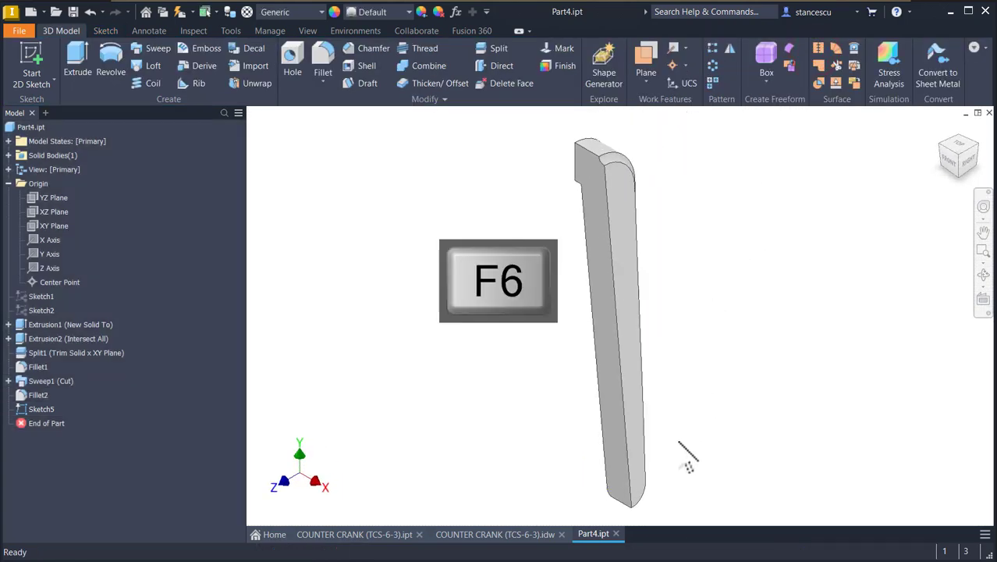
Create a sketch on the arm's flat cut face and draw a 4 mm circle beside the arm's lower end
left_click(621, 496)
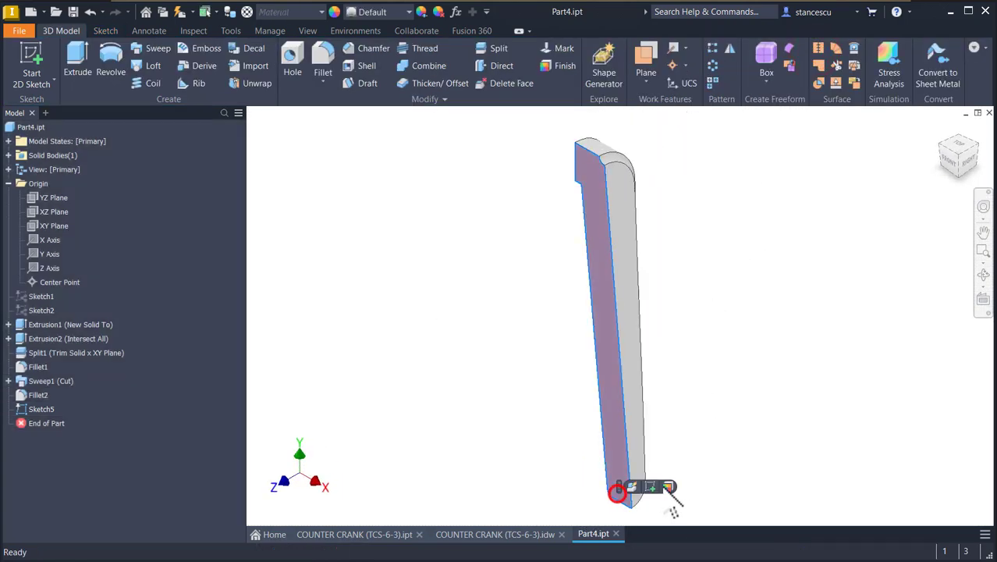
left_click(649, 487)
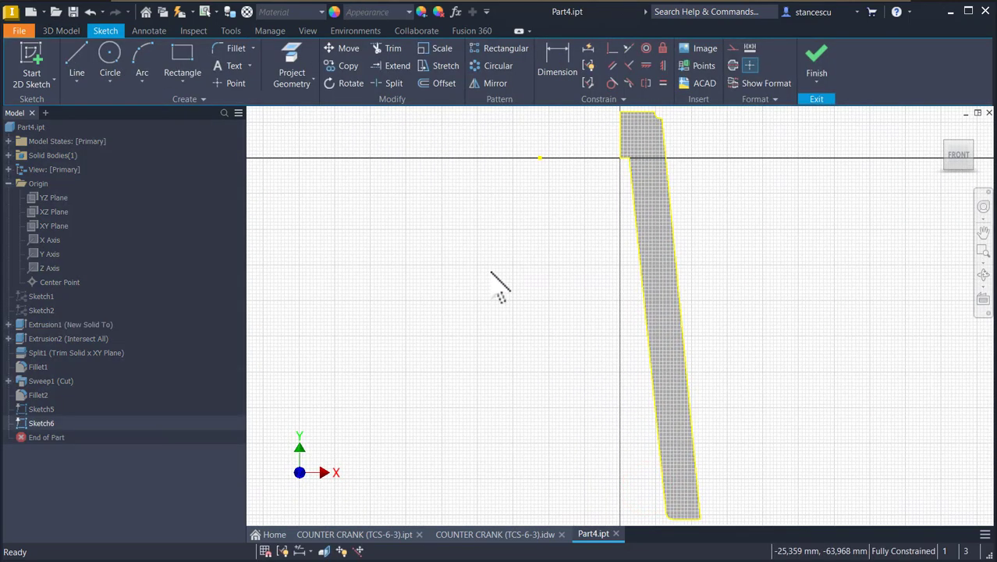
left_click(109, 59)
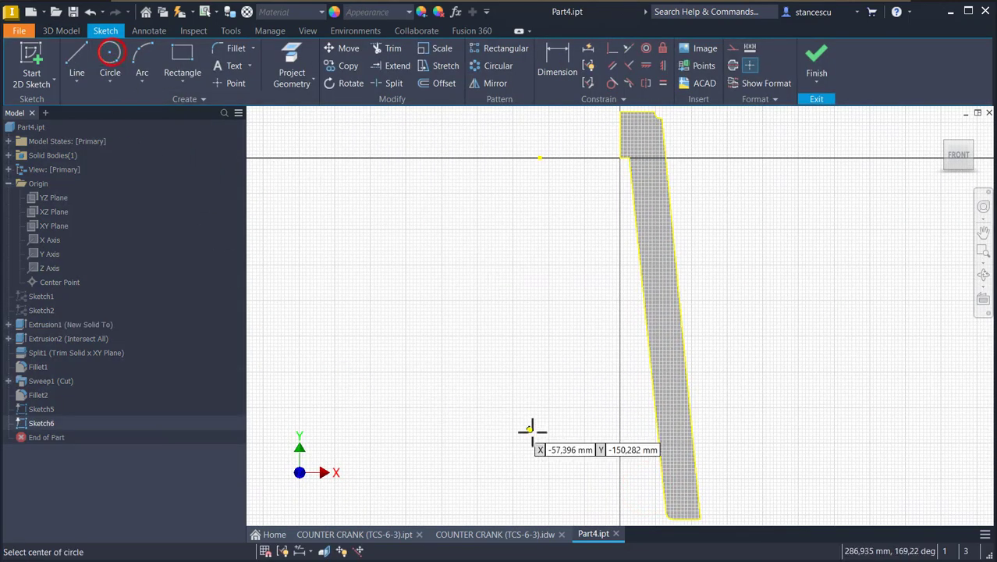
left_click(629, 453)
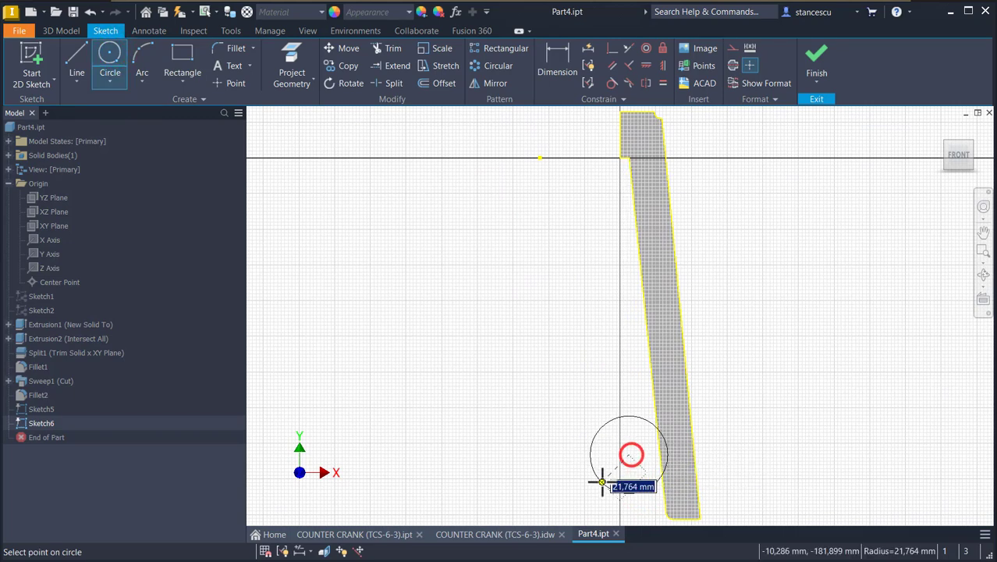
key("Escape")
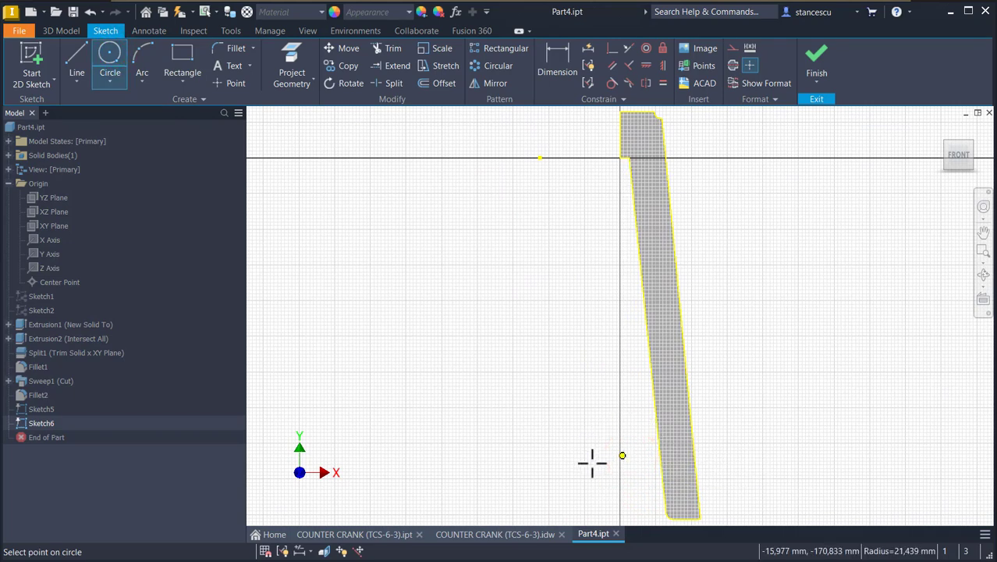
scroll(719, 472, "up", 3)
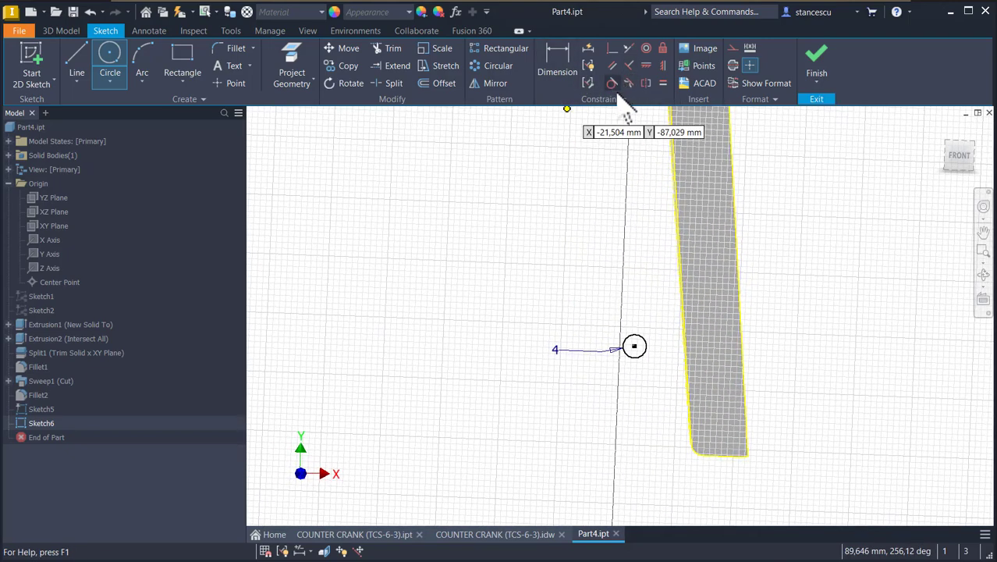
Constrain the circle's center coincident with the cut face's long inner edge and its lower edge, and finish the sketch
left_click(612, 48)
left_click(635, 348)
left_click(690, 368)
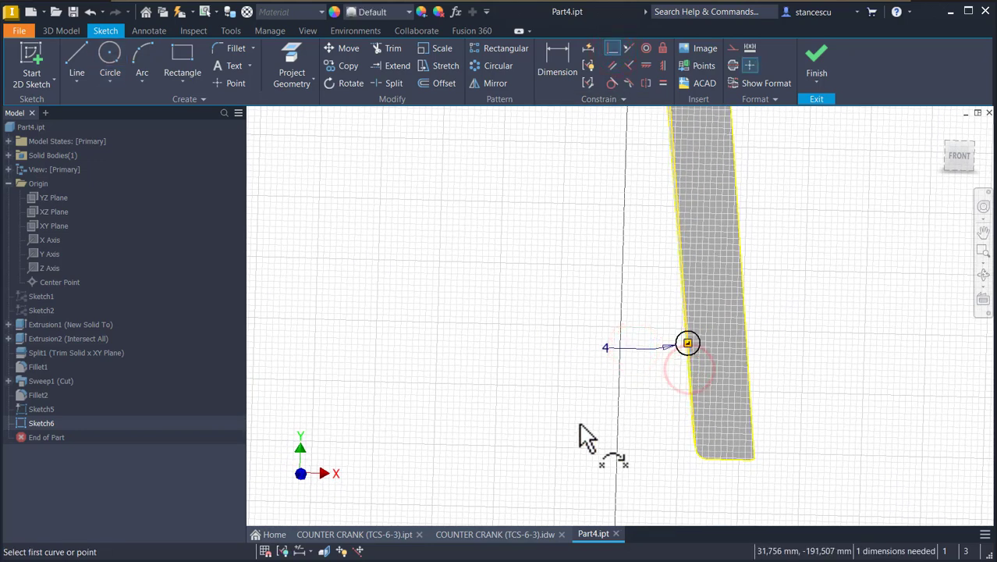
left_click(687, 343)
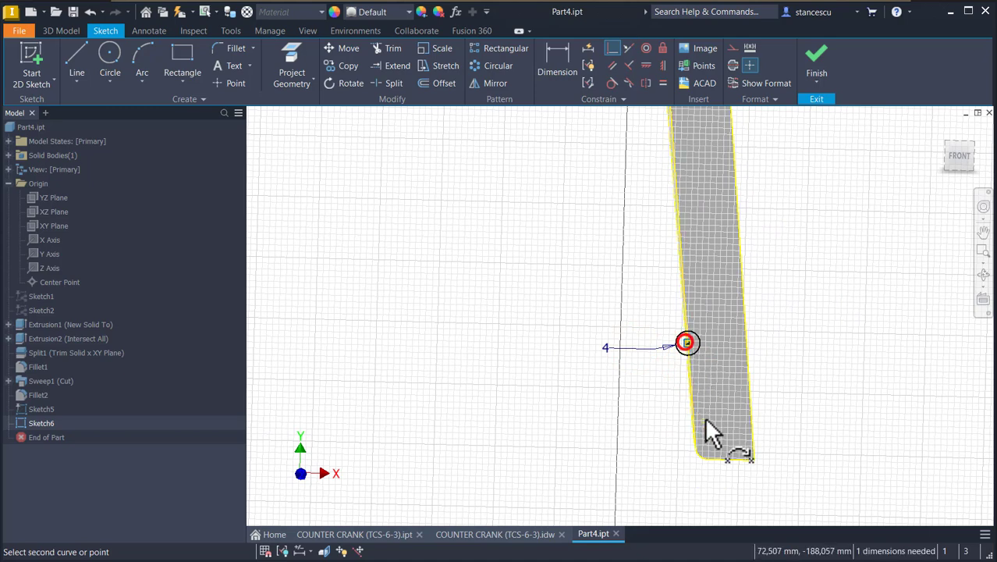
left_click(718, 468)
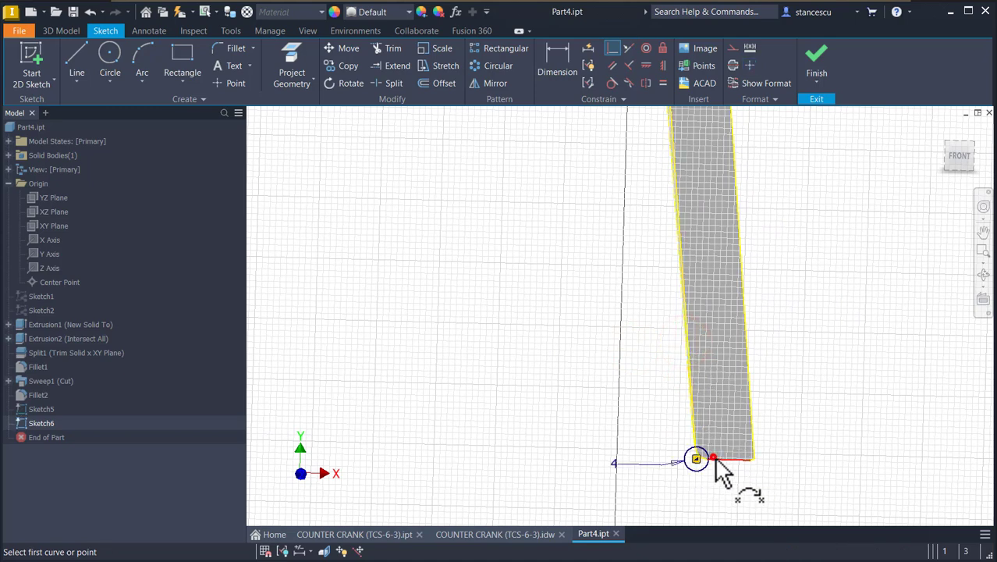
left_click(823, 72)
key("F6")
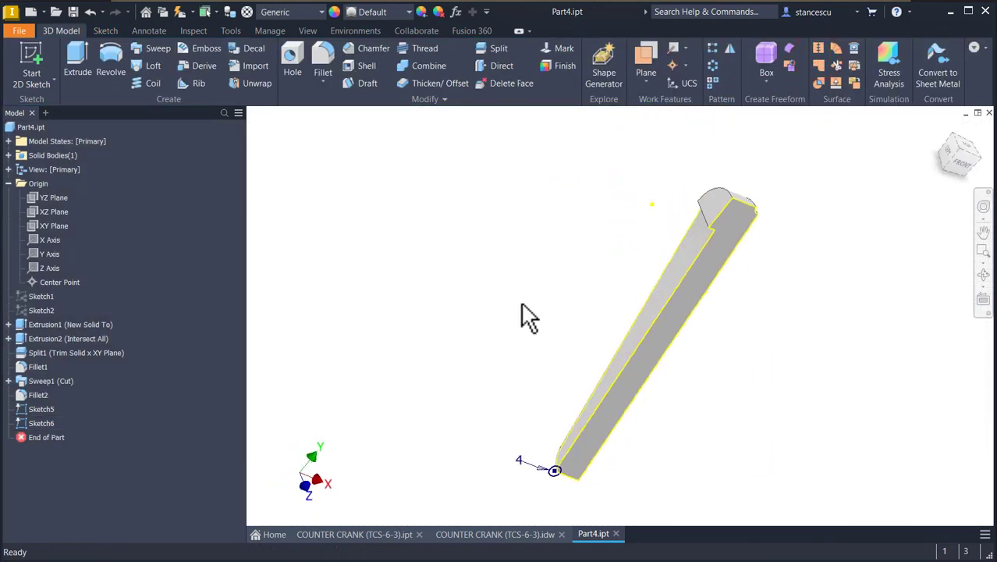
Sweep-cut both regions of the 4 mm circle along the curved outline projected on the arm's inner side face
left_click(160, 49)
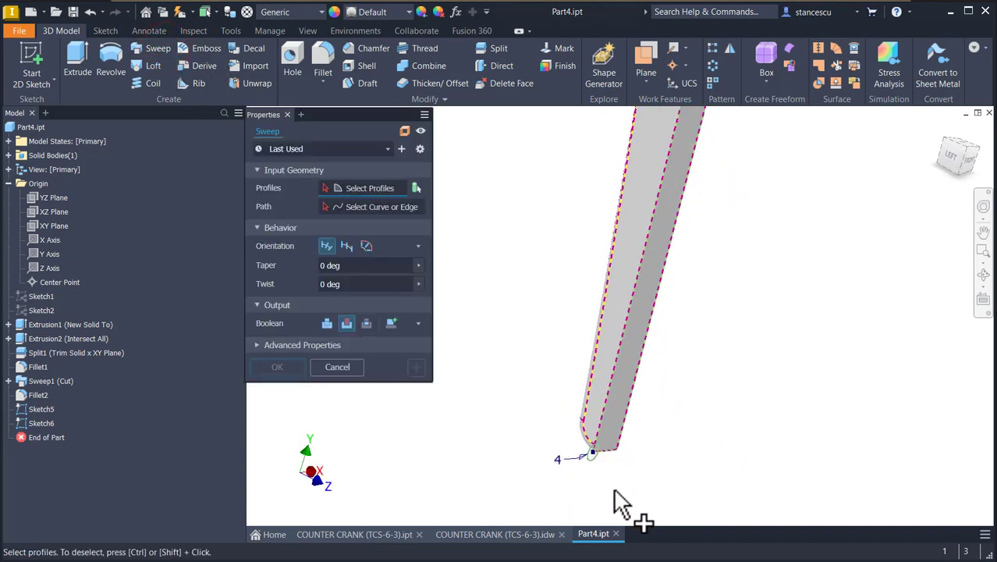
left_click(553, 466)
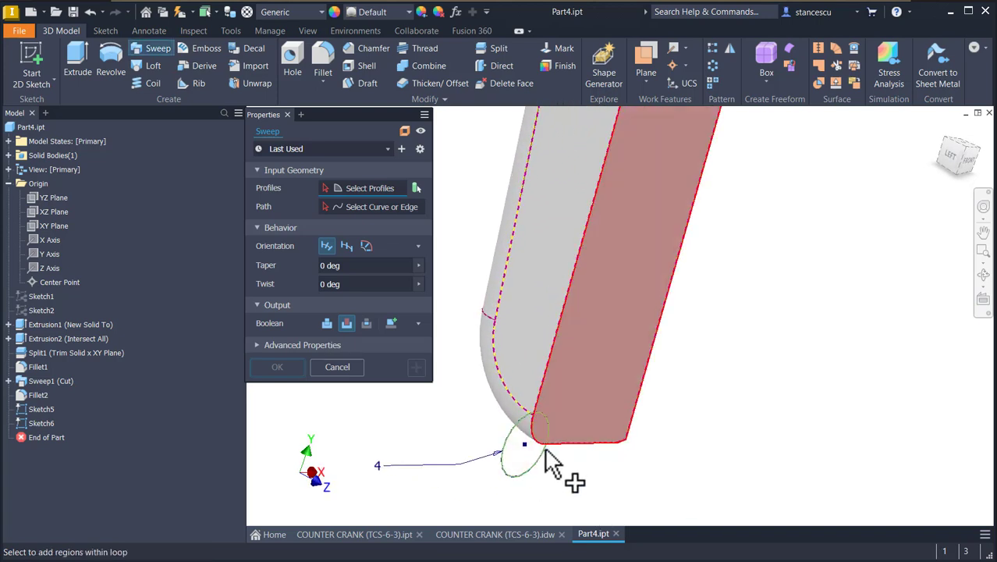
left_click(545, 451)
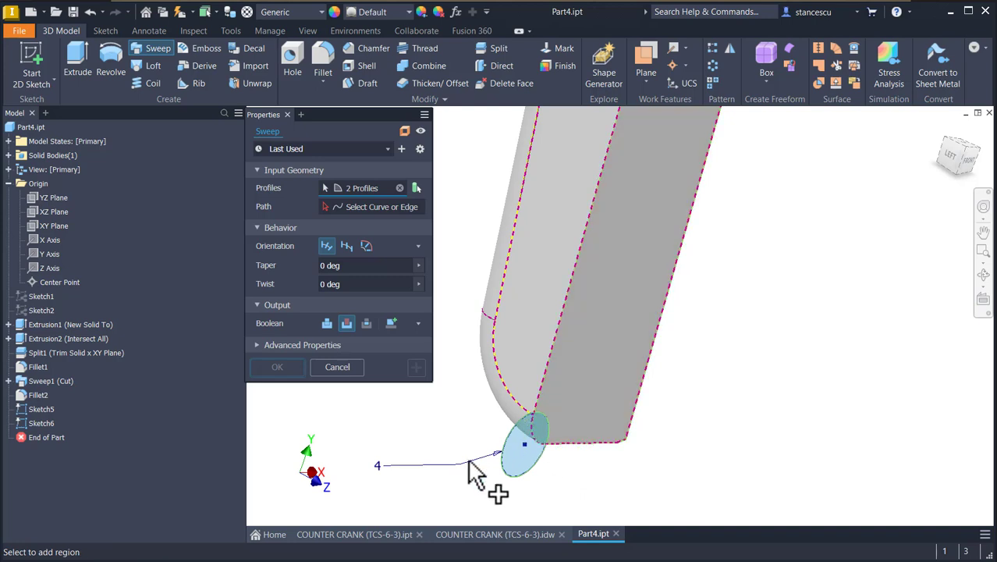
left_click(374, 209)
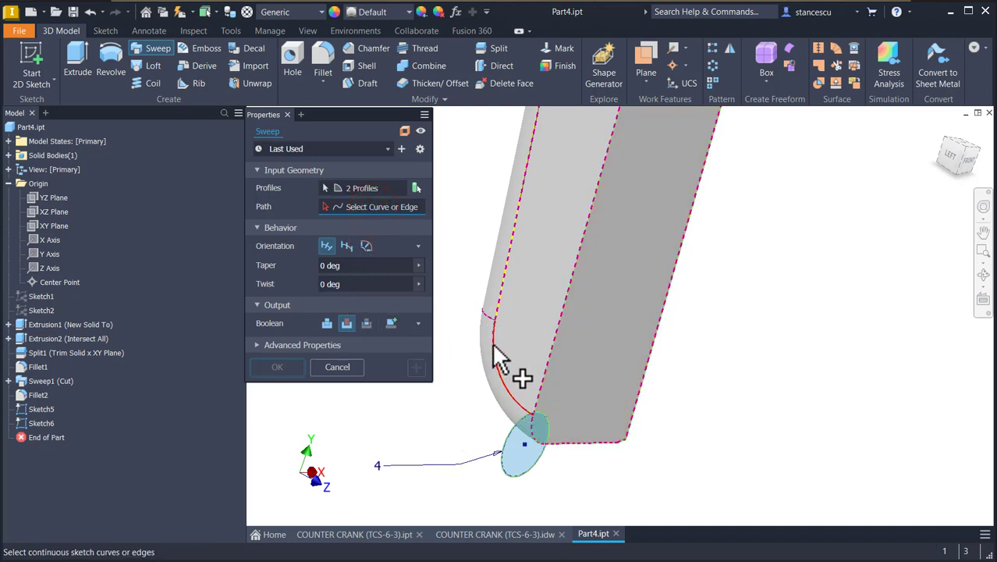
middle_click_drag(500, 322, 543, 366, "shift")
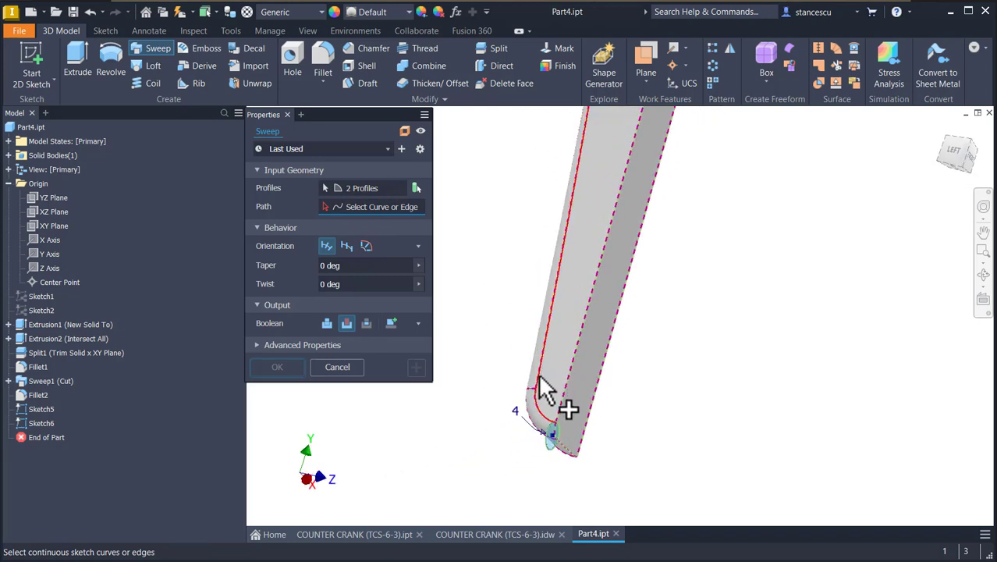
left_click(544, 390)
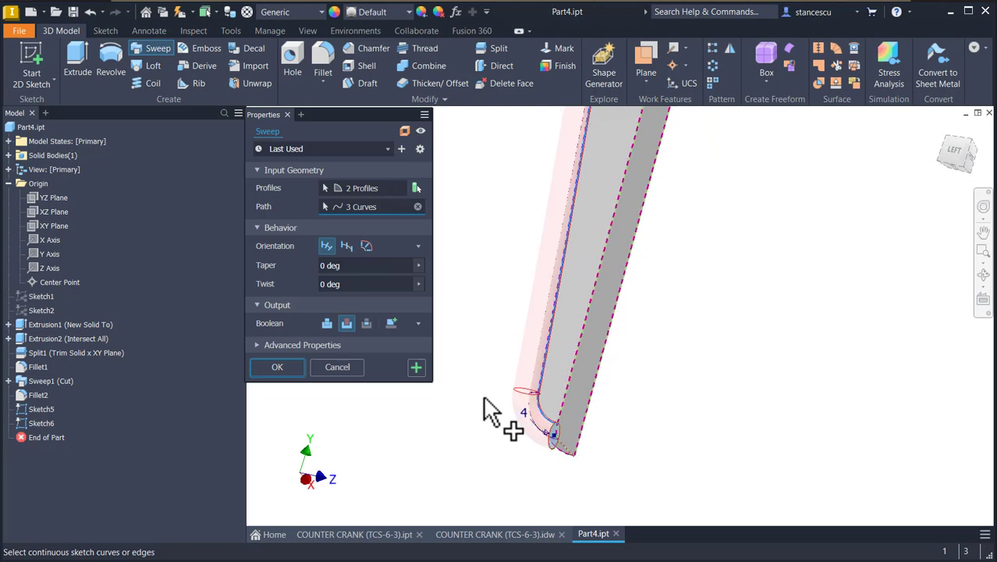
middle_click_drag(515, 297, 527, 240, "shift")
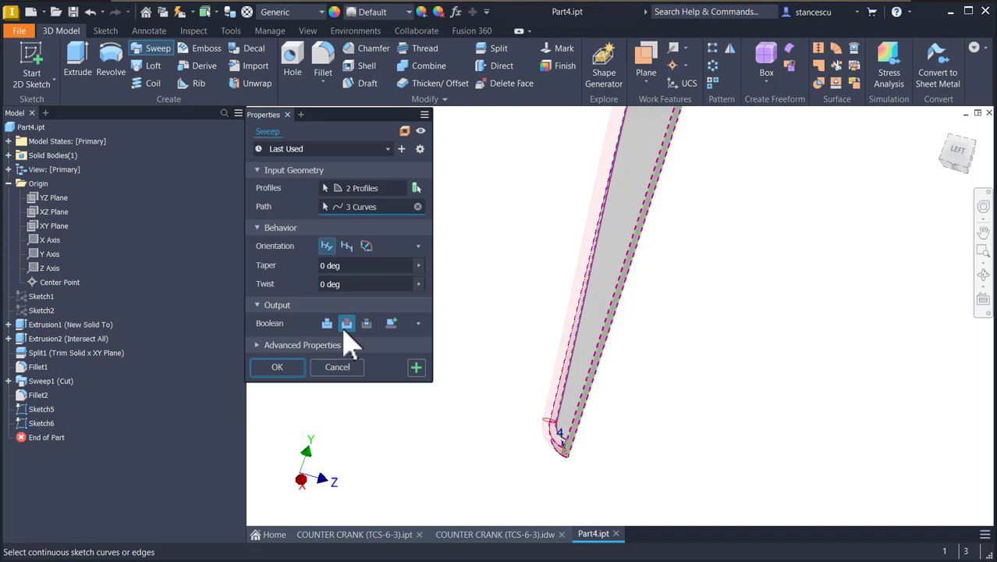
left_click(279, 365)
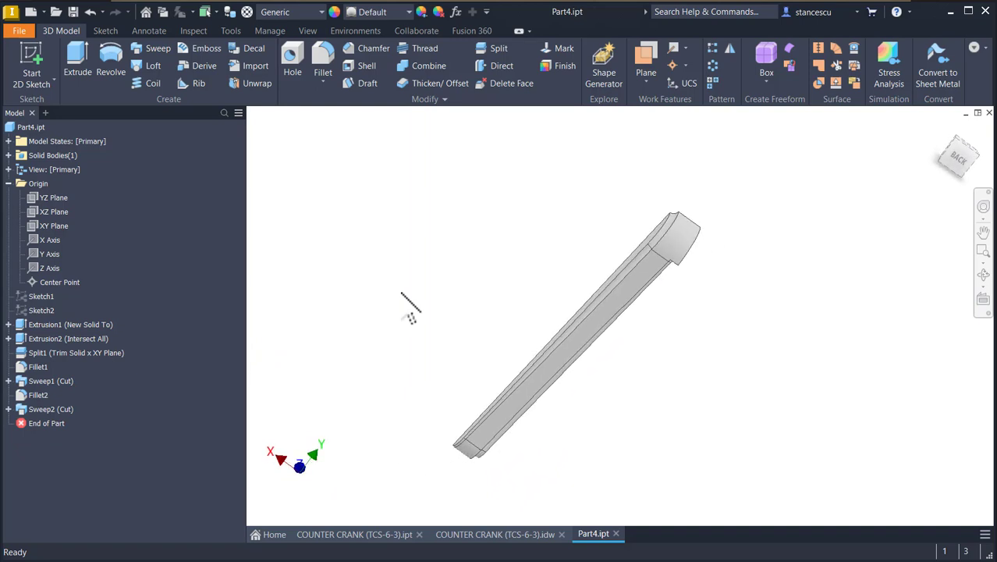
key("F6")
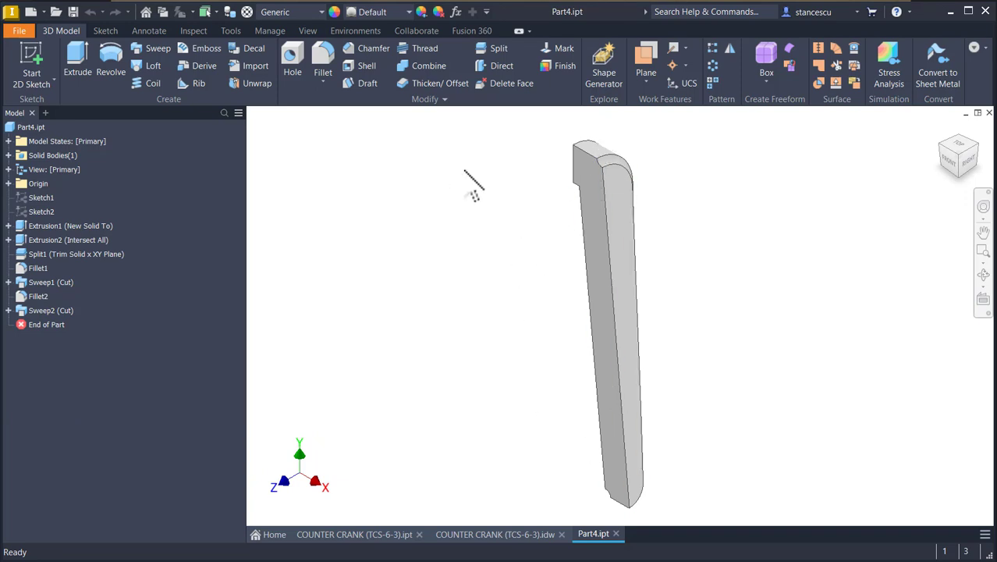
Mirror the half arm's solid about its flat cut face, joining both halves into one body
left_click(729, 49)
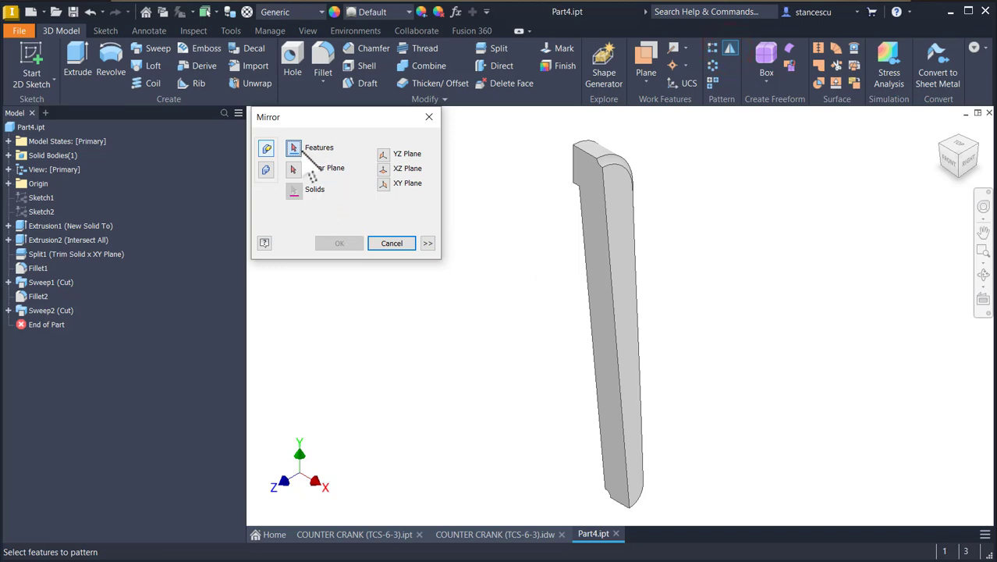
left_click(264, 170)
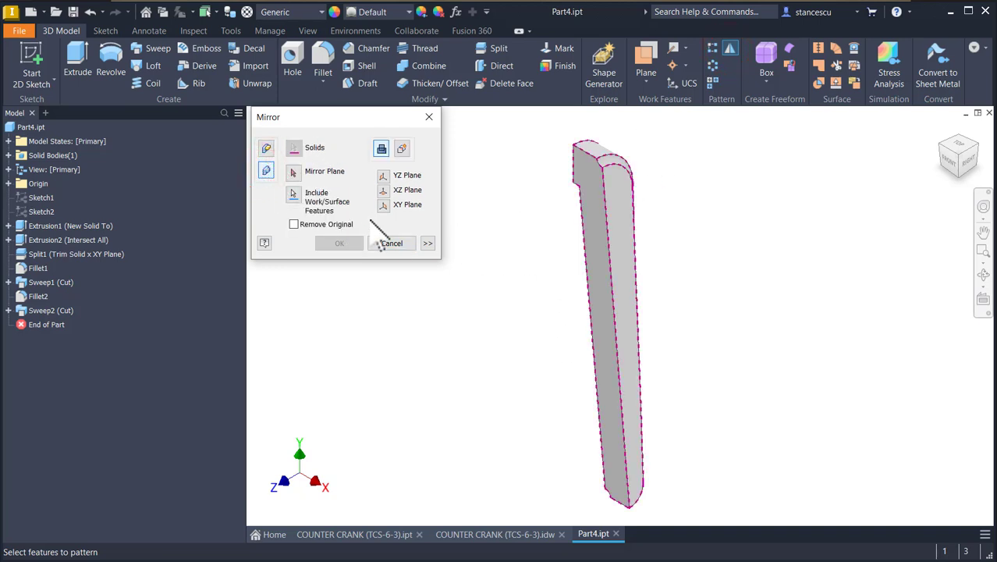
left_click(292, 173)
left_click(591, 240)
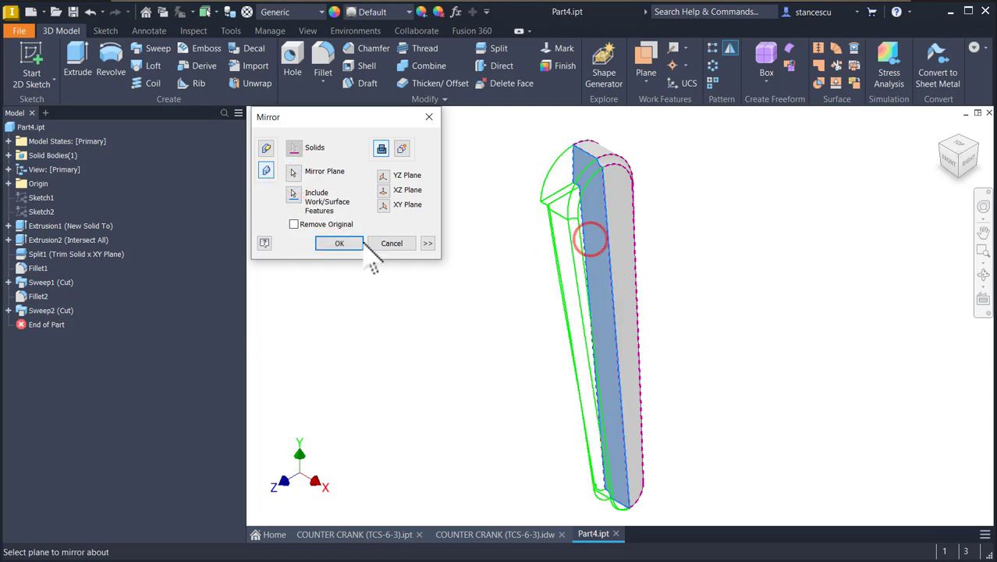
left_click(341, 243)
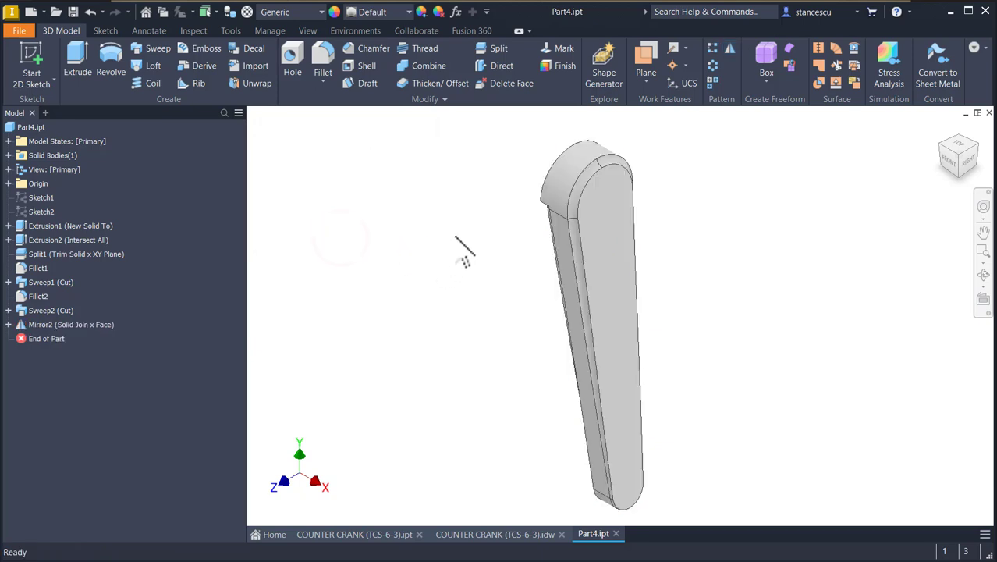
key("F6")
Check the shaft dimensions in the crank drawing, then sketch on the part's XY plane with sliced graphics and project the arm head's upper edge
left_click(485, 534)
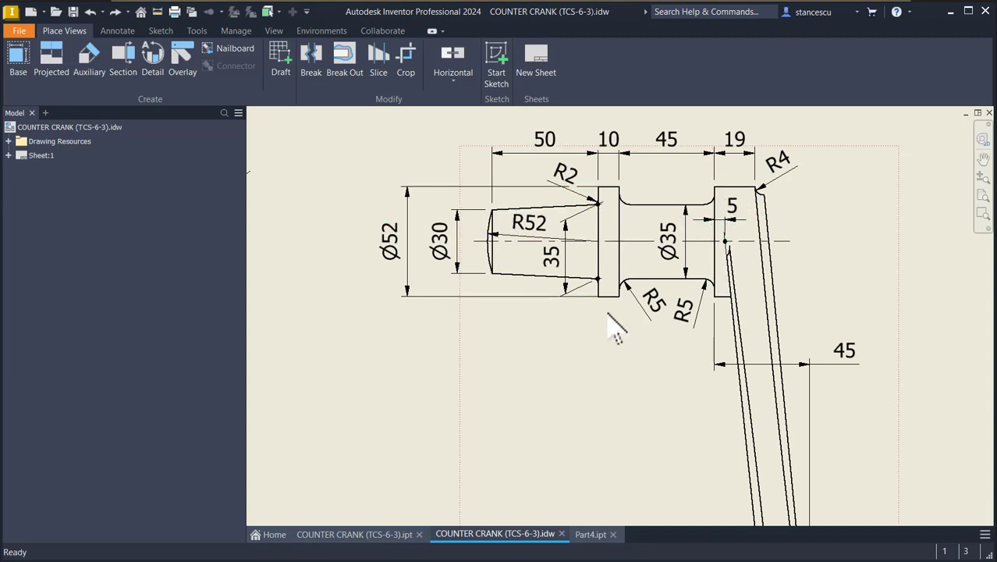
left_click(590, 534)
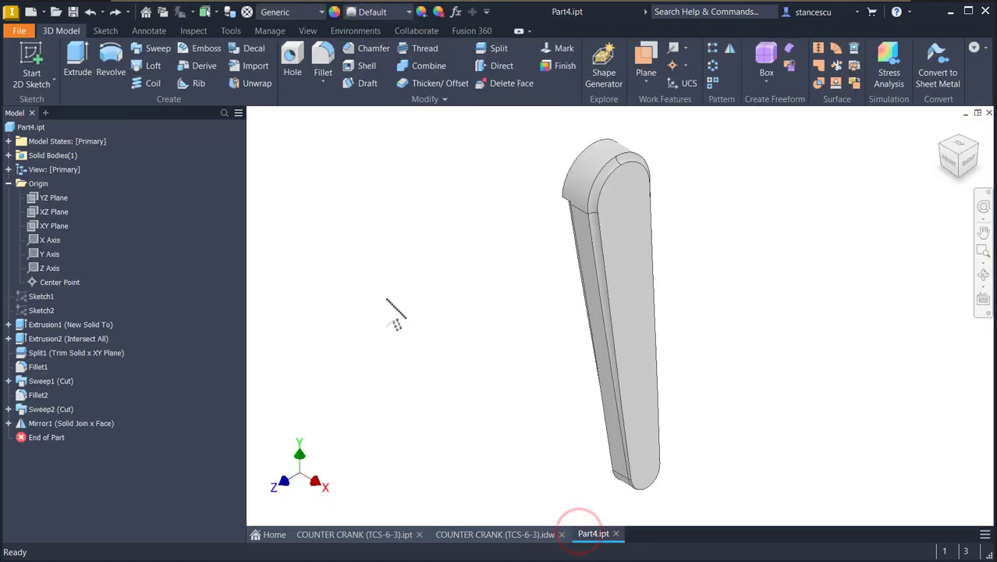
left_click(38, 225)
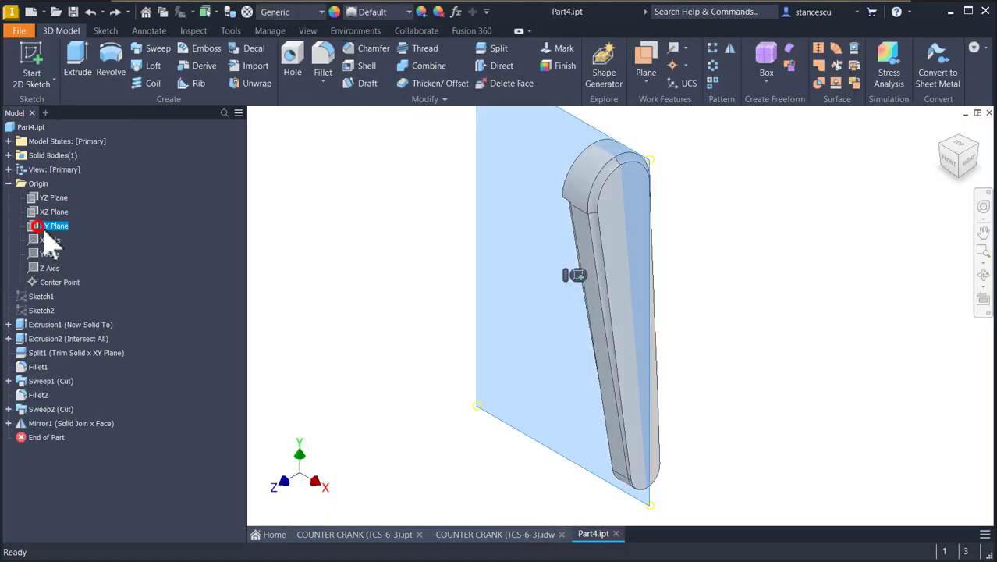
left_click(577, 273)
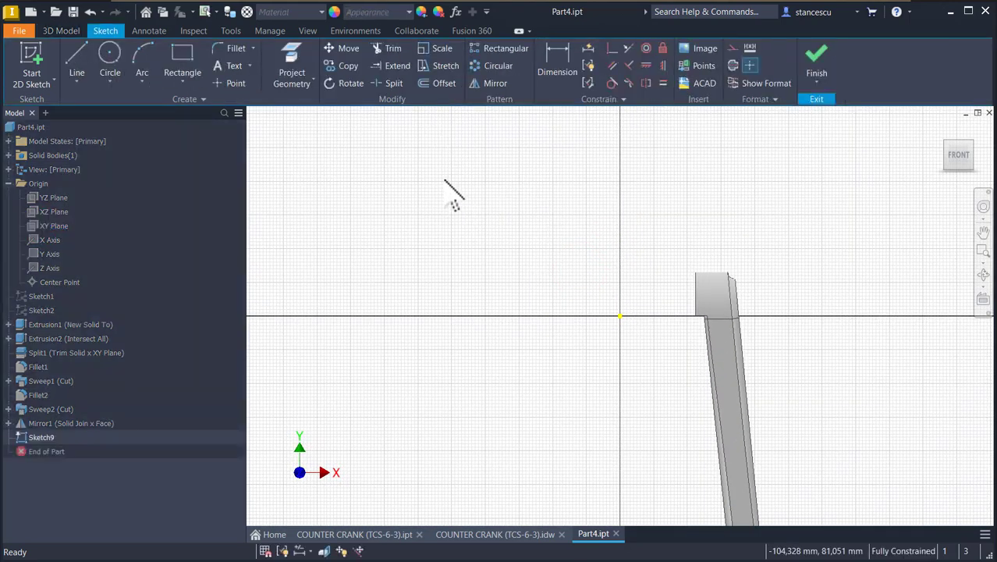
key("F7")
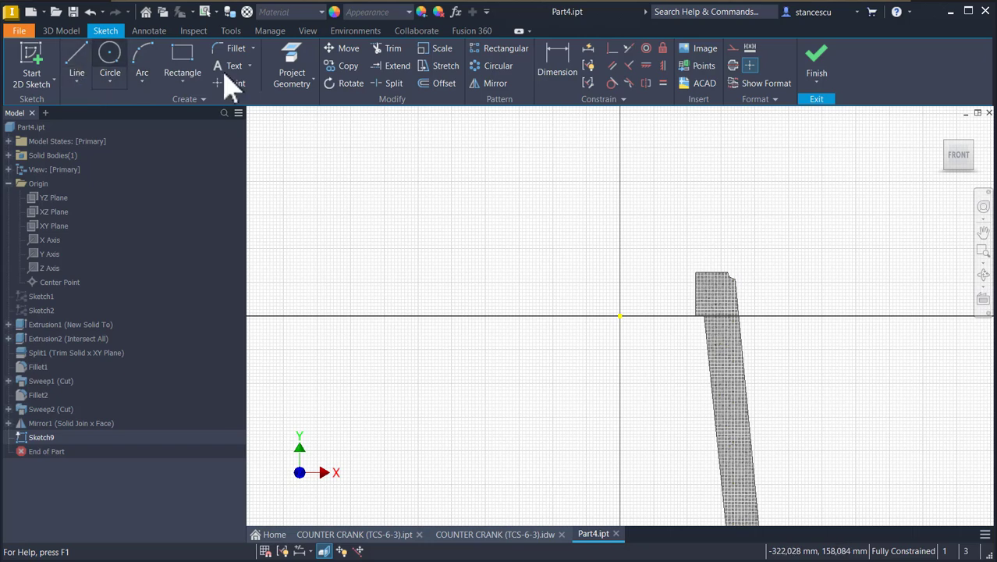
left_click(289, 64)
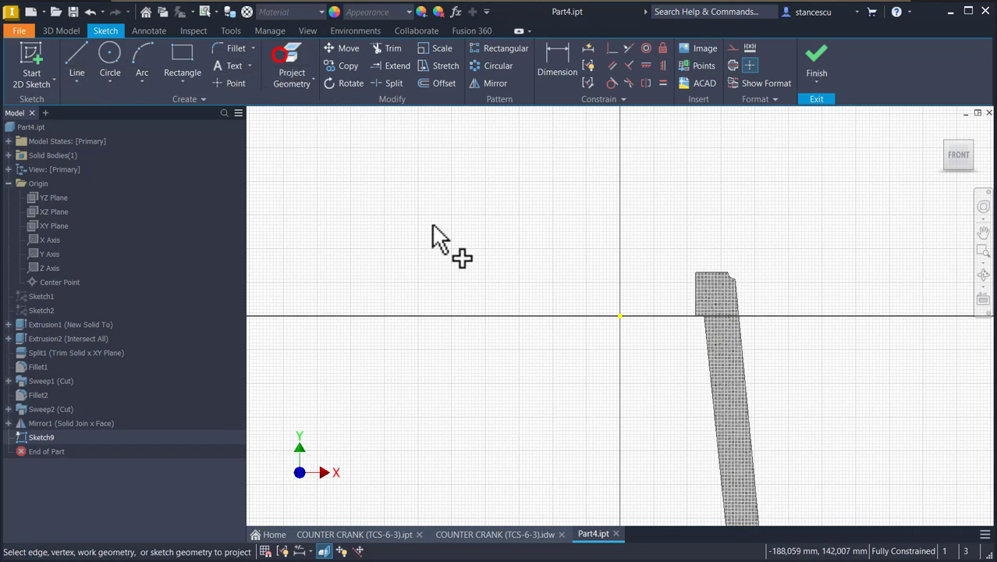
left_click(714, 271)
Sketch the shaft's upper outline from the axis: end edge, taper about 50 mm long, collar about 15 mm wide, and journal up to the arm head's corner
left_click(77, 59)
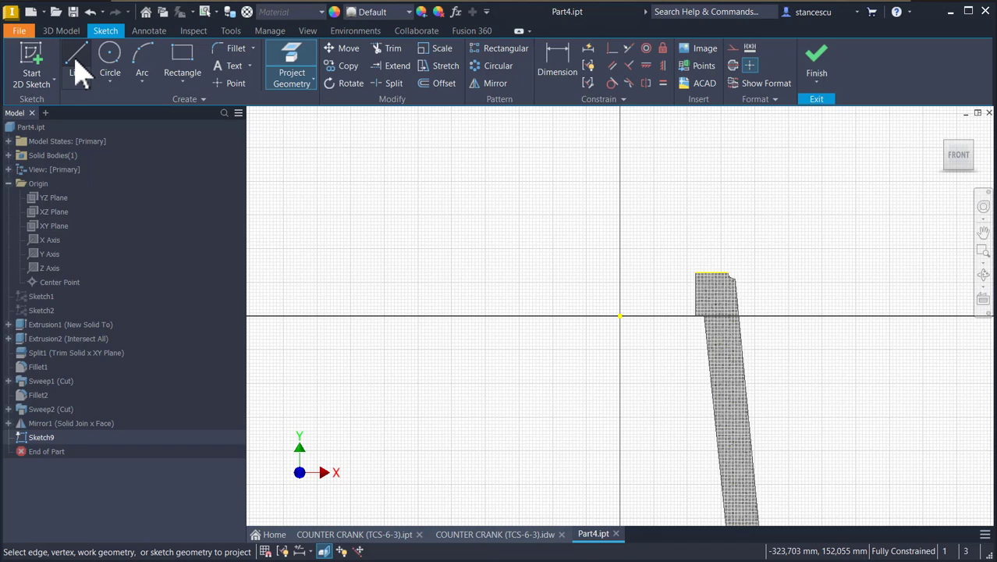
left_click(503, 315)
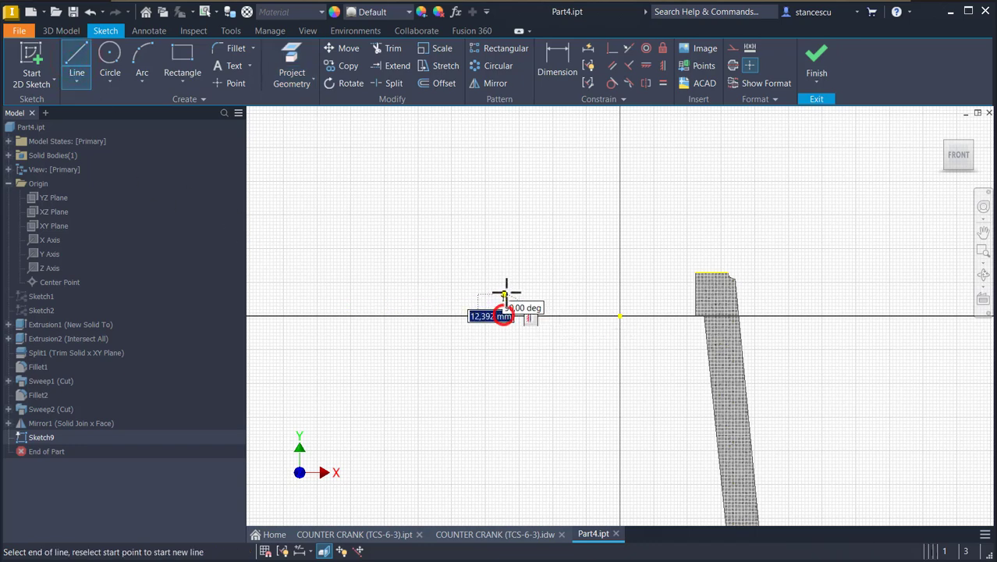
left_click(505, 286)
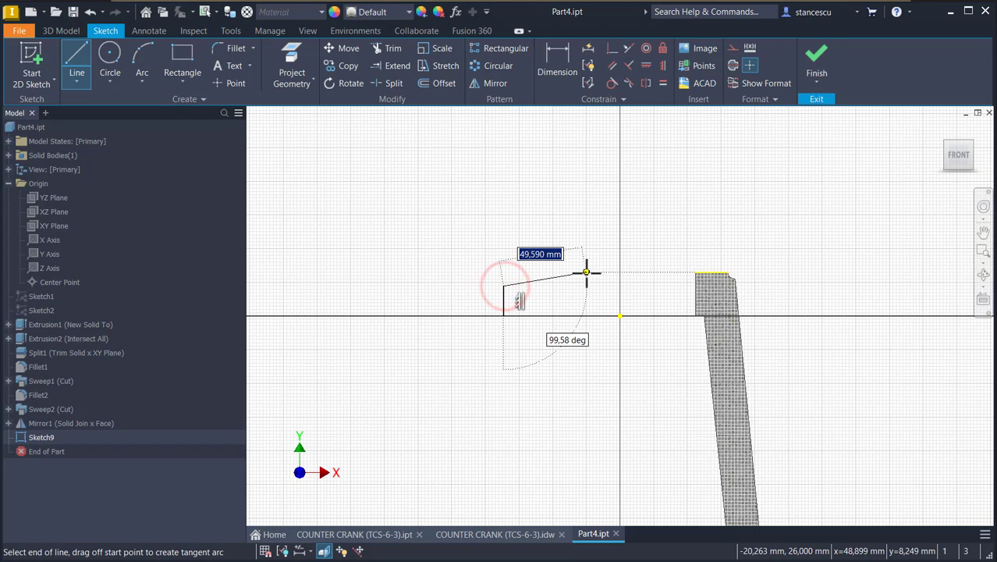
left_click(586, 272)
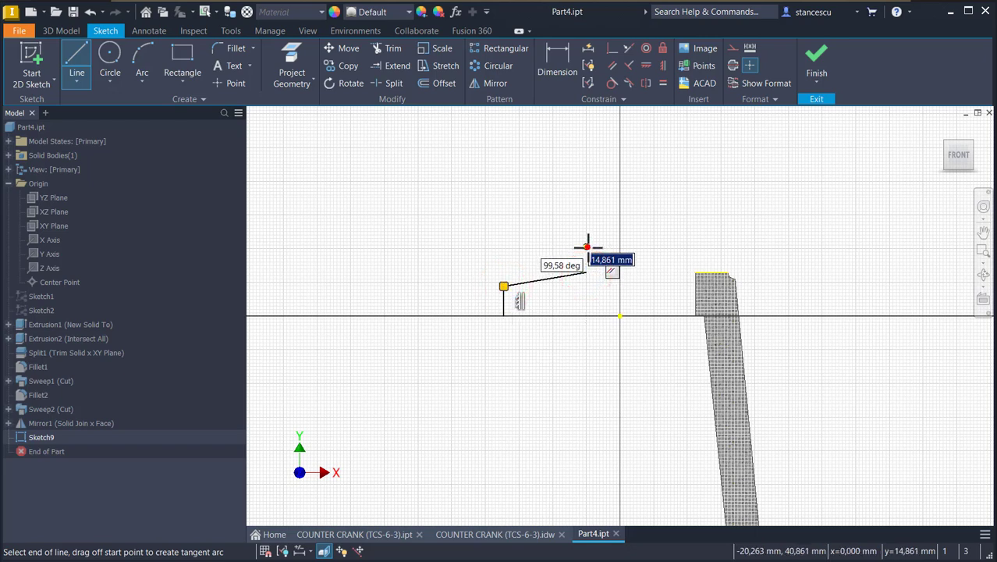
left_click(586, 247)
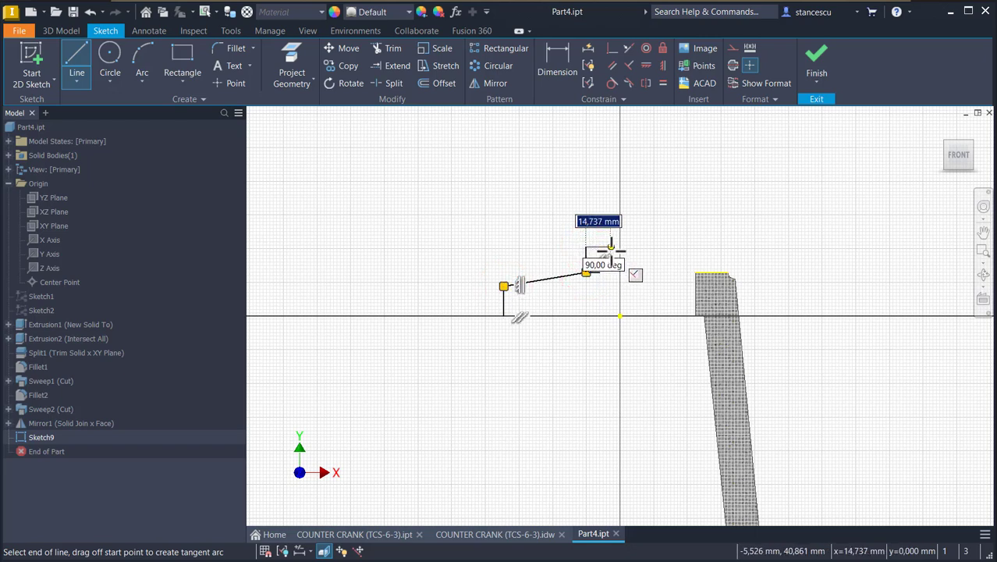
left_click(611, 248)
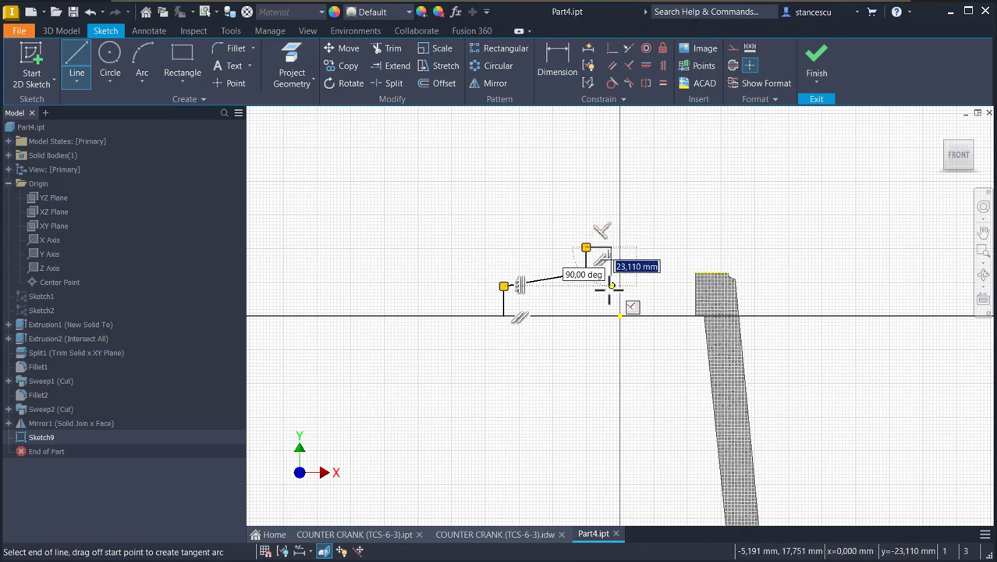
left_click(612, 292)
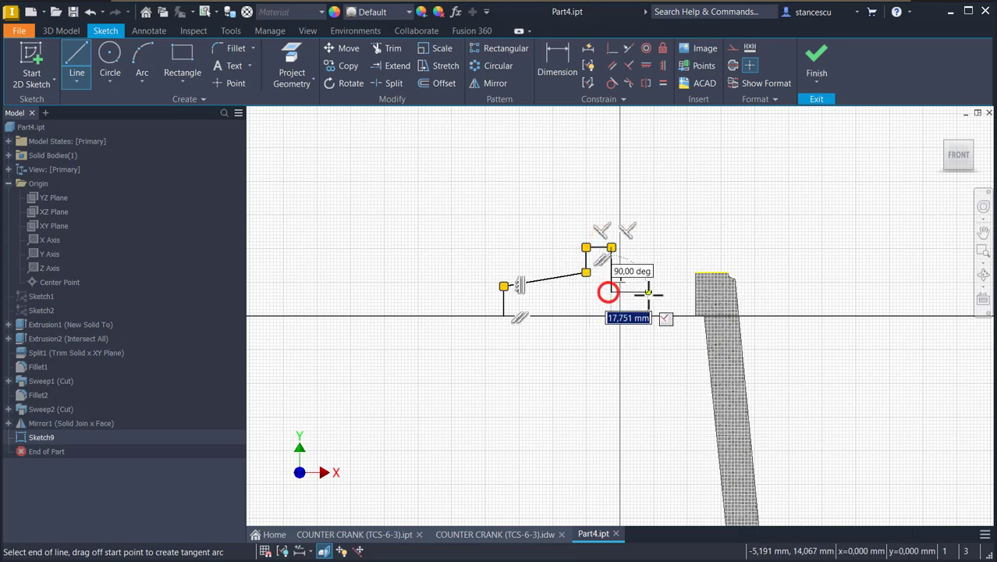
left_click(696, 291)
left_click(696, 273)
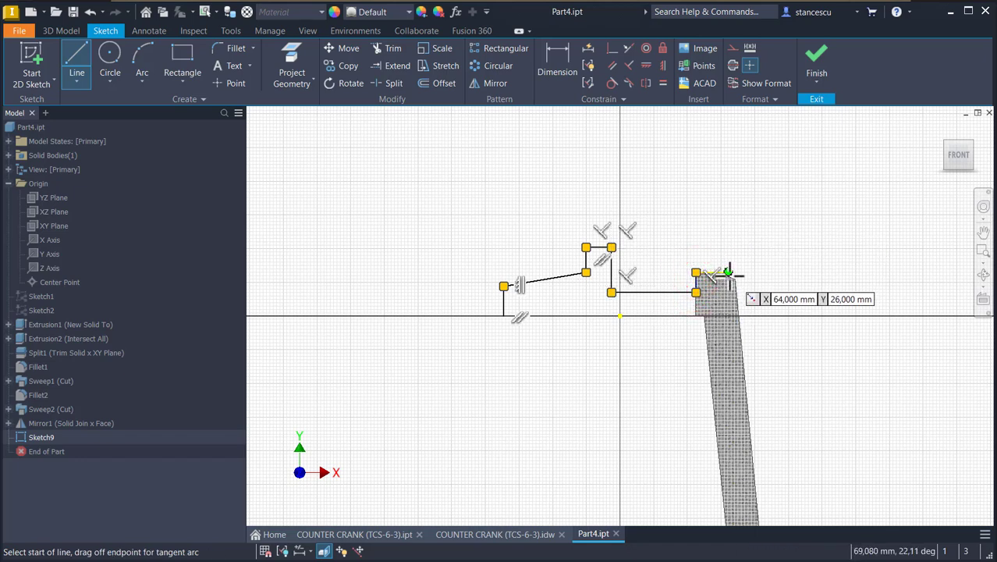
Close the shaft profile with a vertical line from the projected edge's outer end down to the axis and a horizontal line back to the start
scroll(727, 271, "up", 3)
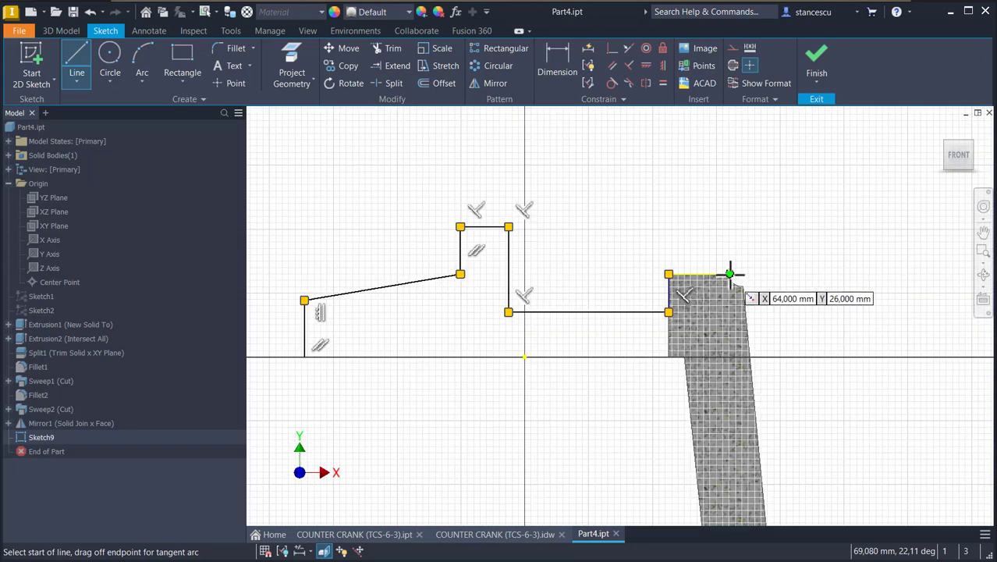
left_click(729, 274)
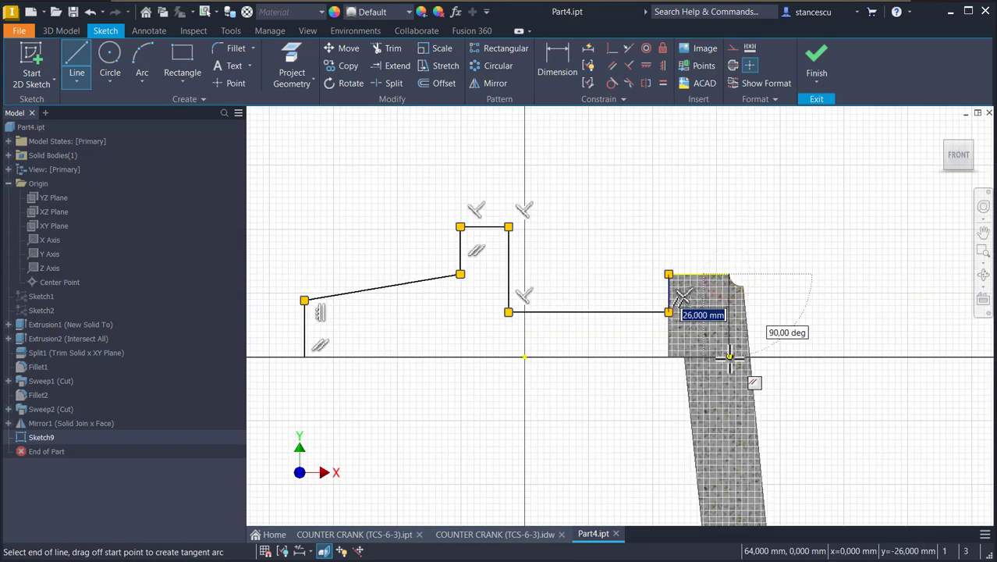
left_click(728, 358)
left_click(304, 357)
key("Escape")
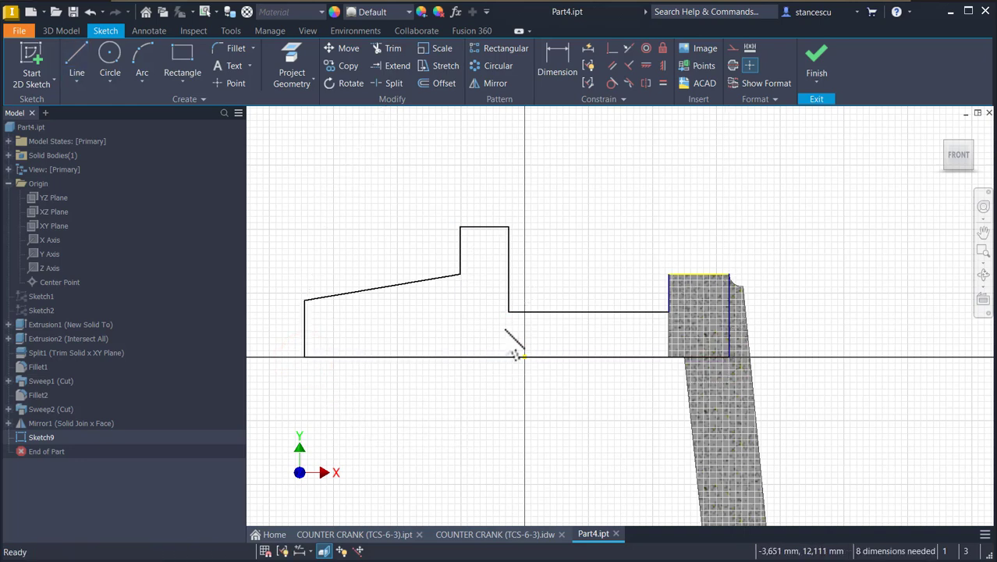
Constrain the collar's arm-side vertical edge and the profile's long lower line coincident with the origin point
mouse_move(493, 357)
left_mouse_down()
mouse_move(500, 374)
mouse_move(485, 438)
mouse_move(508, 395)
left_mouse_up()
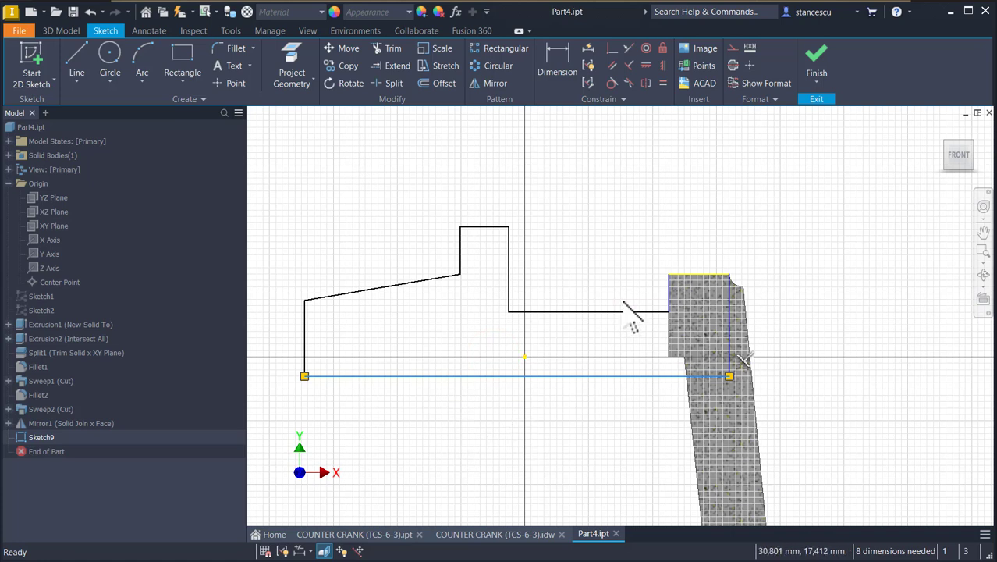
left_click(668, 310)
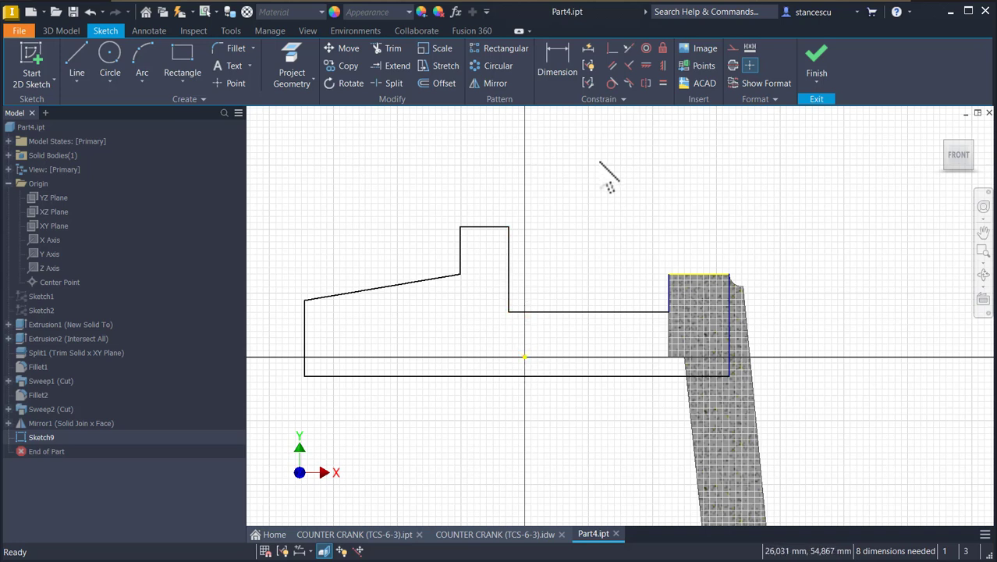
left_click(611, 49)
left_click(509, 260)
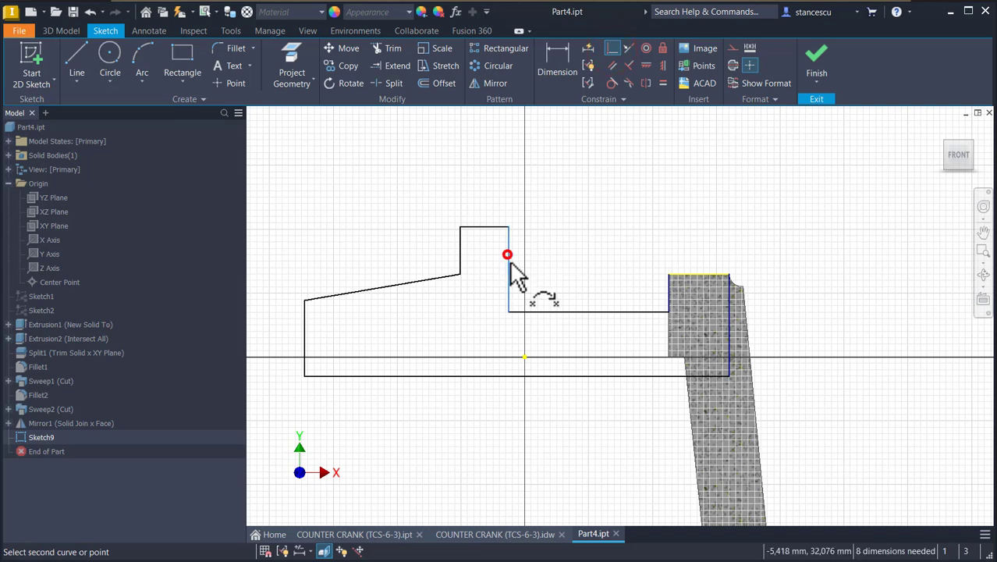
left_click(525, 358)
left_click(547, 376)
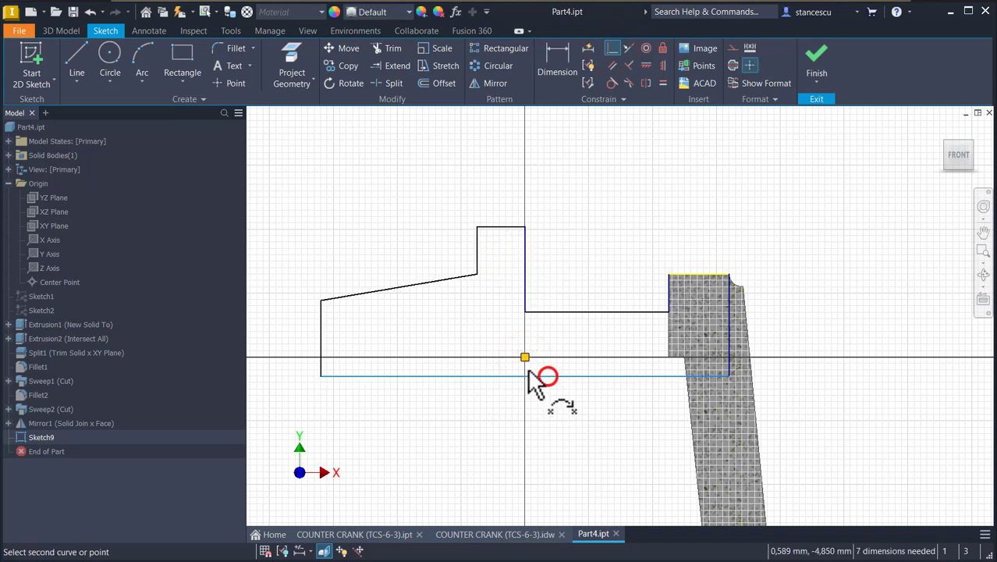
left_click(523, 356)
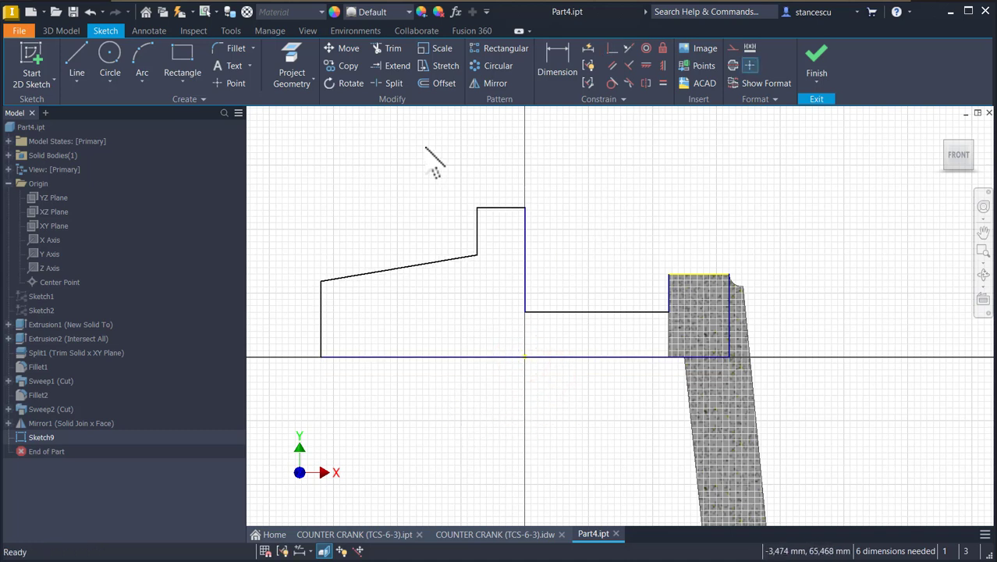
Convert the profile's long lower line to a centerline and dimension the taper's free end to a 30 mm diameter
left_click(554, 52)
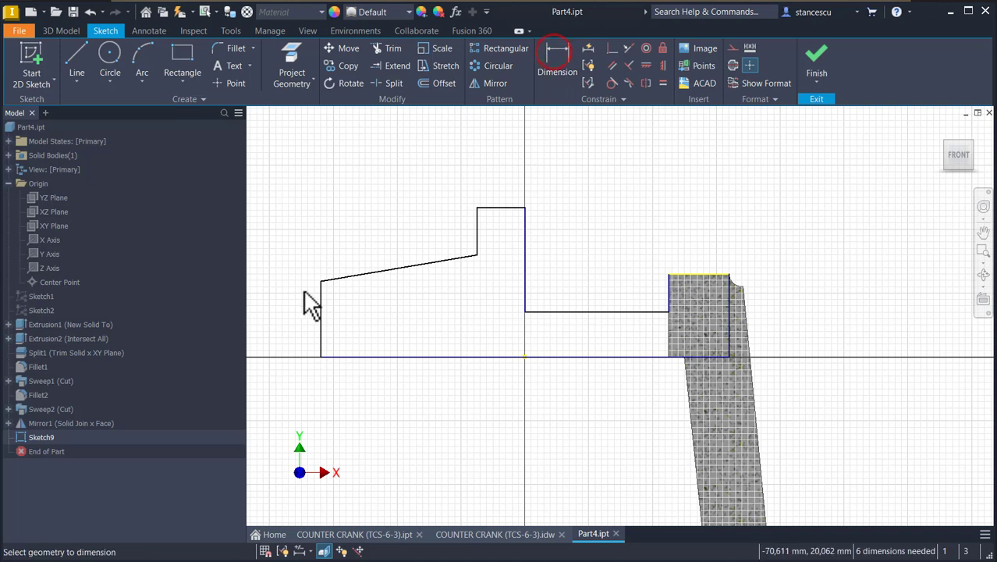
left_click(432, 343)
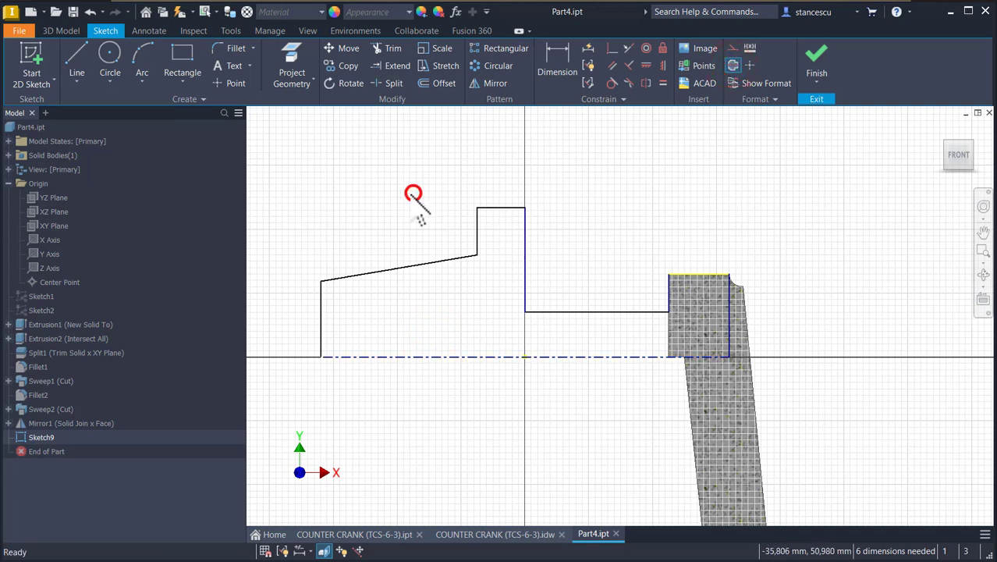
left_click(557, 55)
left_click(322, 282)
left_click(341, 357)
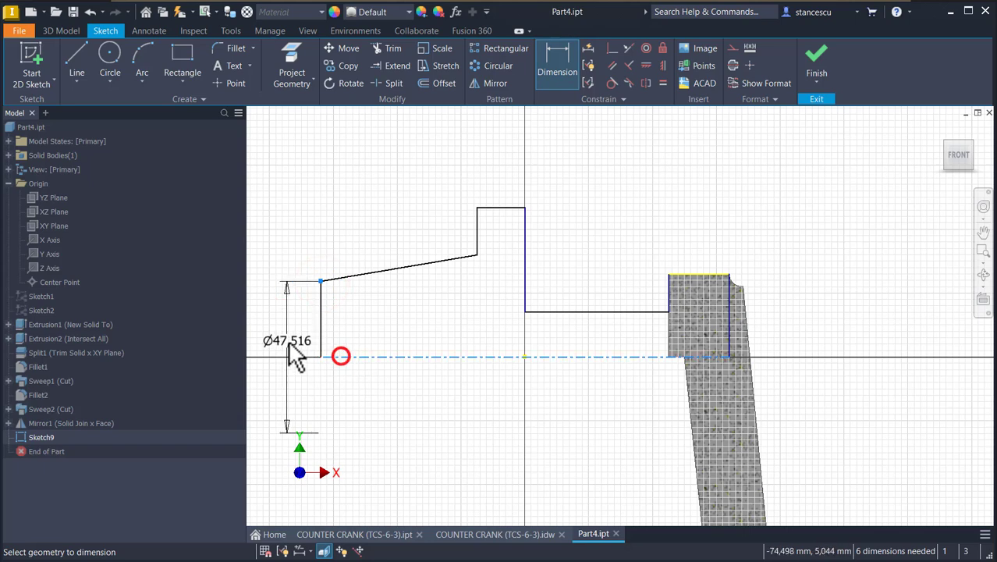
left_click(279, 332)
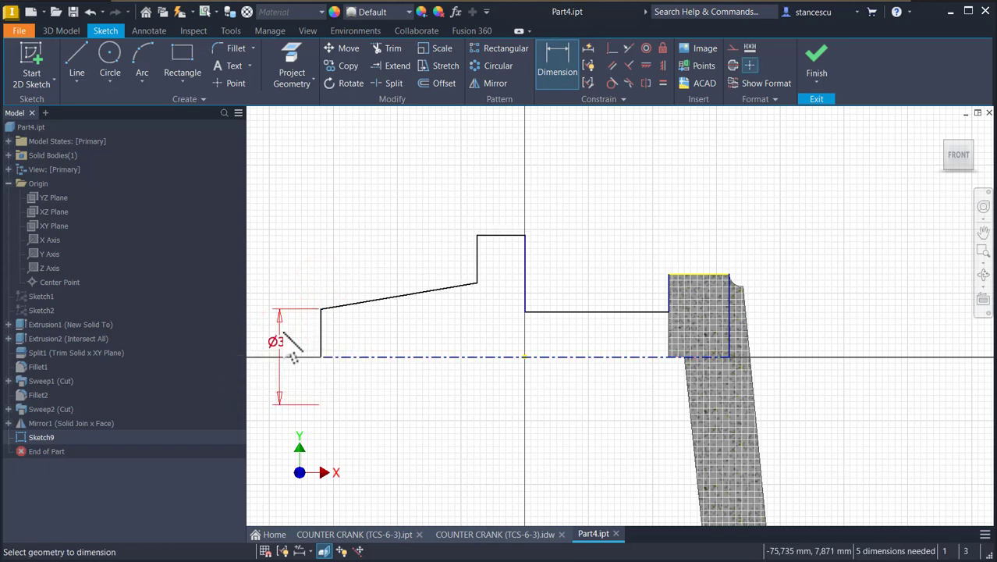
Dimension the taper's collar-side end to a 35 mm diameter about the centerline
left_click(475, 282)
left_click(476, 357)
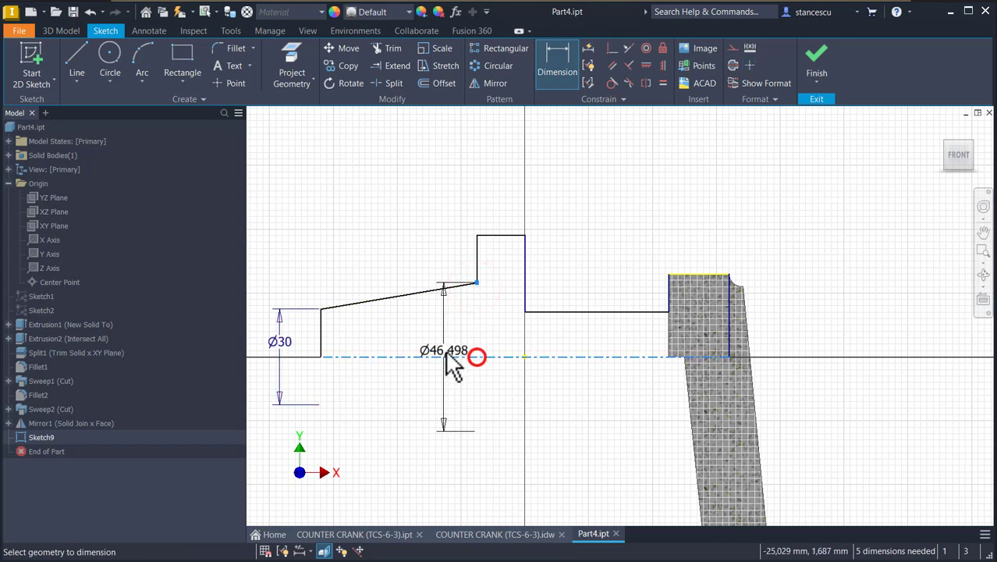
middle_click_drag(474, 356, 557, 347)
left_click(308, 321)
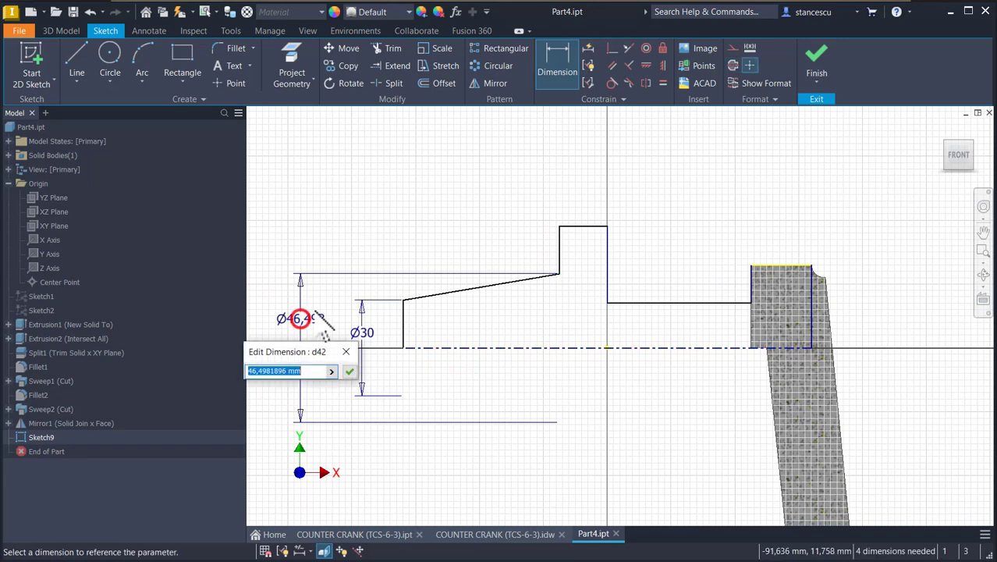
type("35")
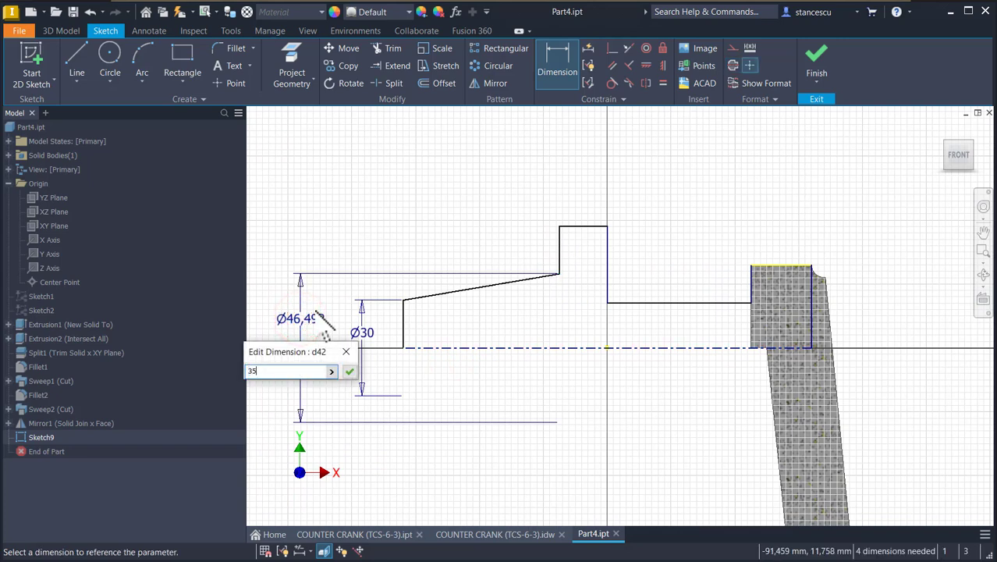
key("Return")
Dimension the collar's outer edge to a 52 mm diameter about the centerline
left_click(579, 246)
left_click(574, 347)
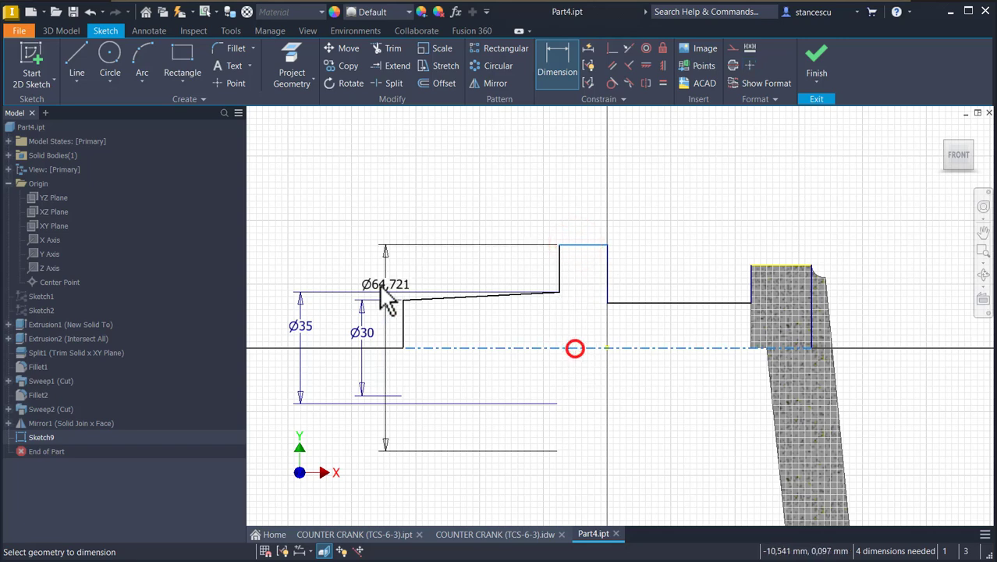
left_click(264, 304)
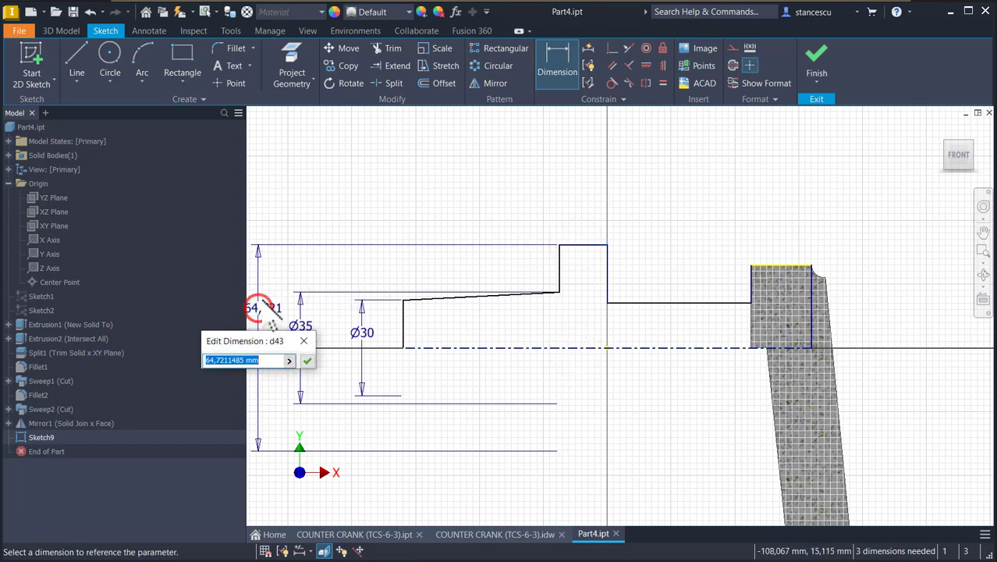
type("52")
key("Return")
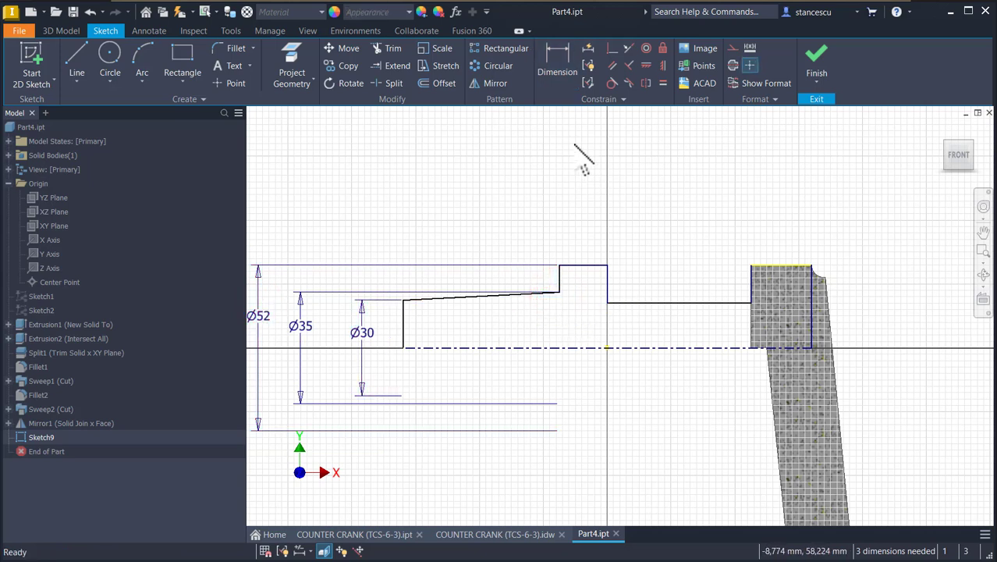
Dimension the journal between the collar and the arm head to a 35 mm diameter
left_click(562, 68)
left_click(652, 302)
left_click(654, 345)
left_click(653, 330)
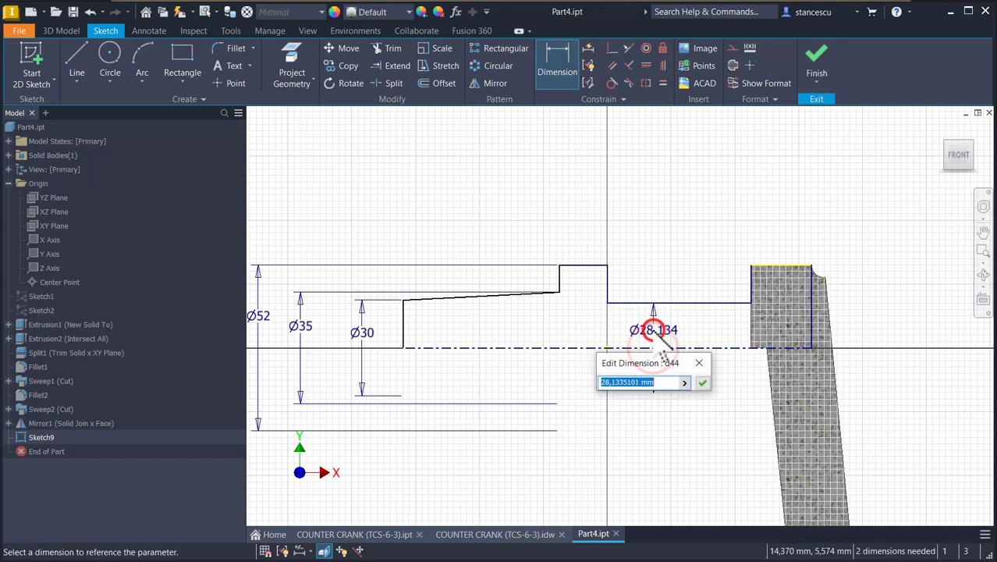
type("35")
key("Return")
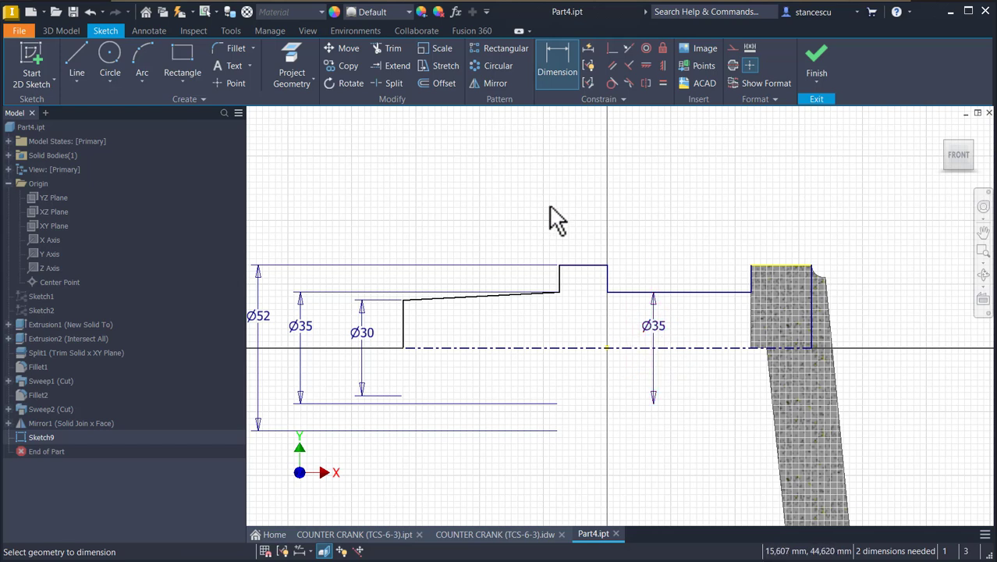
Set the tapered section's horizontal length to 50 mm and the collar's width to 10 mm
left_click(468, 299)
left_click(471, 226)
type("50")
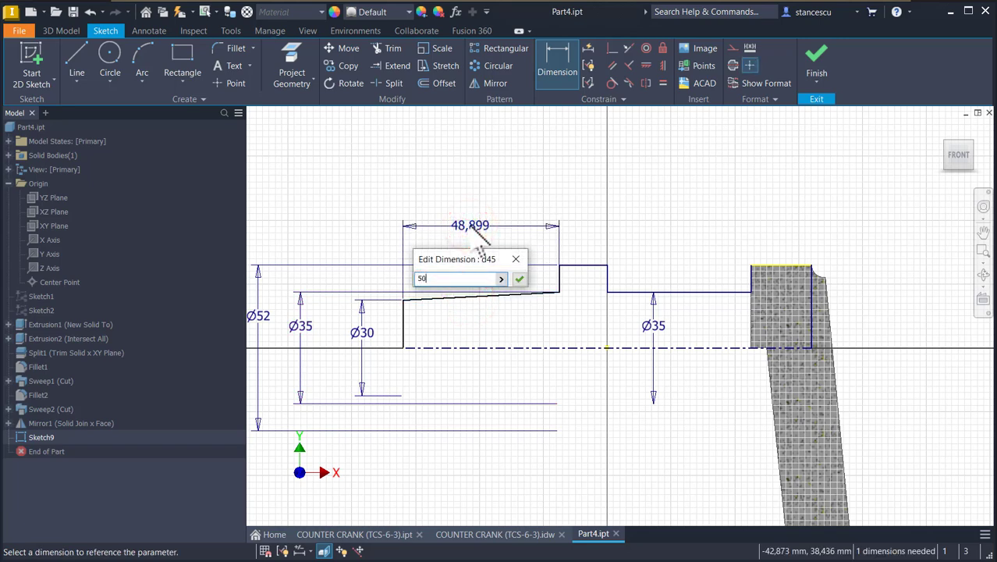
key("Return")
left_click(596, 266)
left_click(602, 232)
type("10")
key("Return")
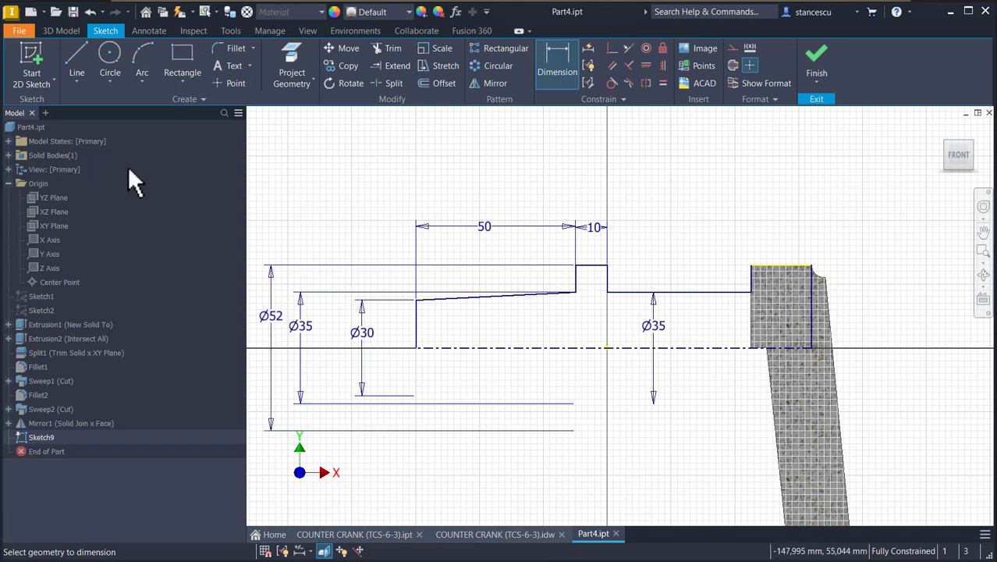
Draw a 52 mm radius arc outward from the taper's free-end corner and constrain its other end coincident with the centerline
left_click(144, 67)
scroll(434, 304, "up", 3)
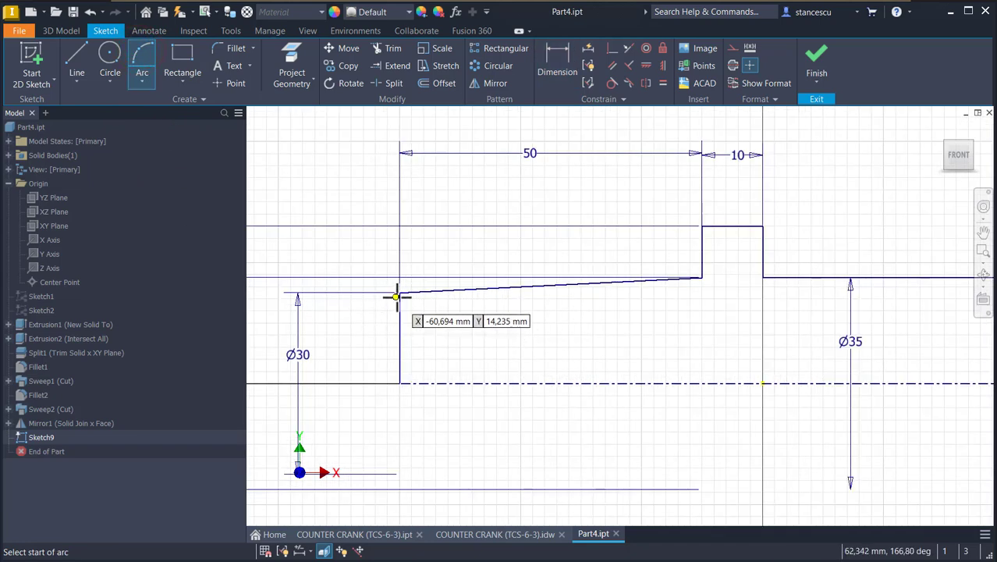
left_click(398, 293)
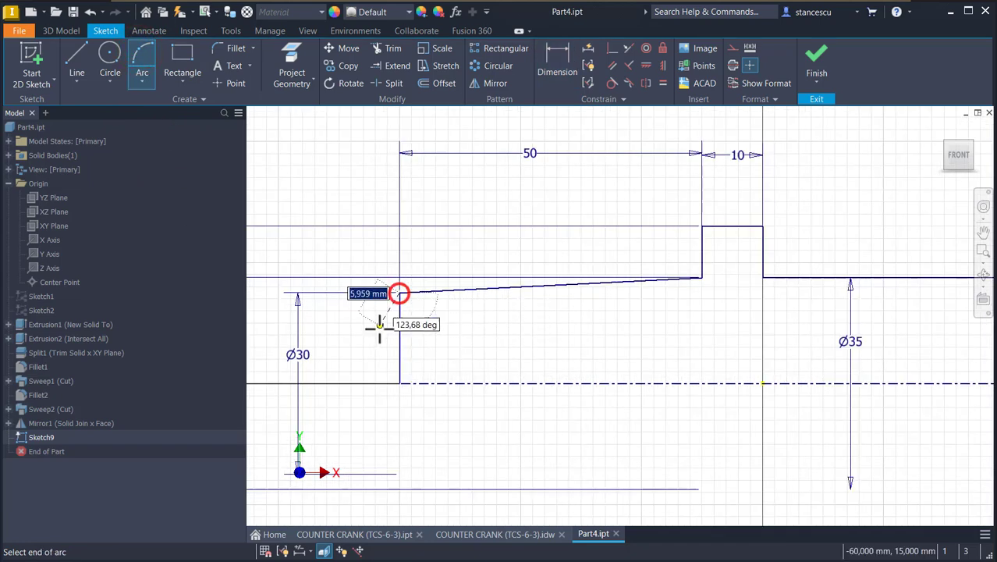
left_click(385, 372)
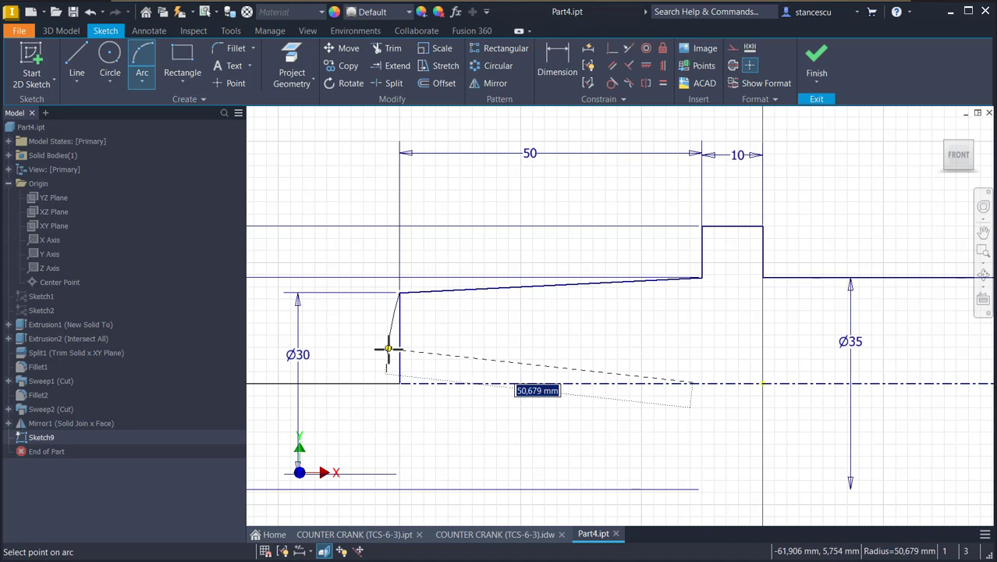
key("Return")
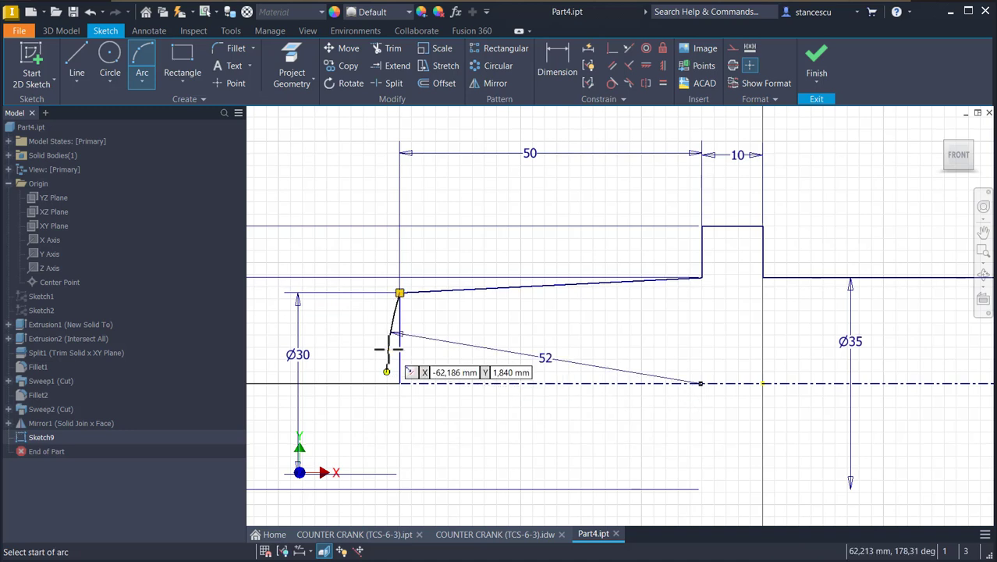
left_click(613, 50)
left_click(390, 375)
left_click(448, 383)
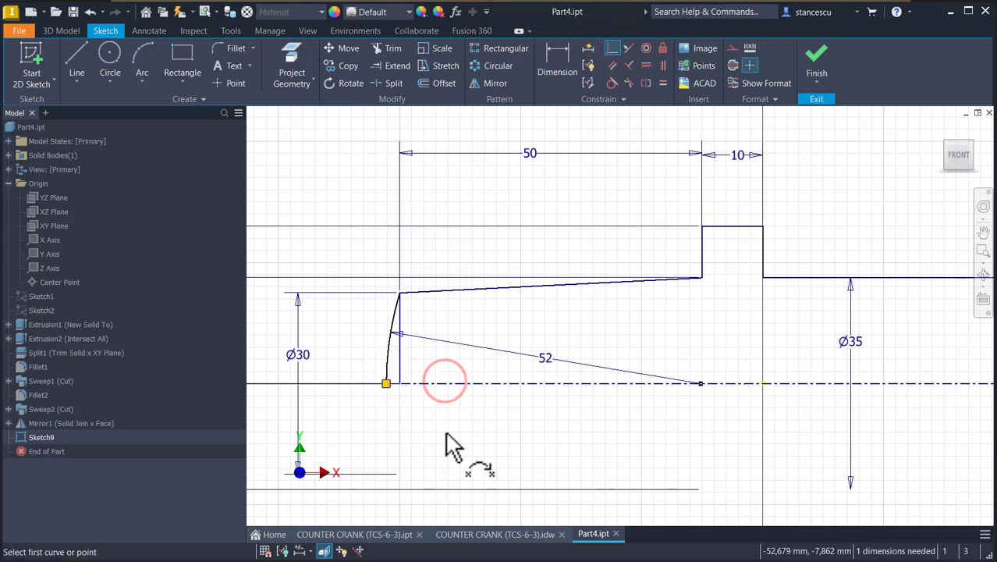
Extend the centerline at the taper's free end out to the domed arc
key("Escape")
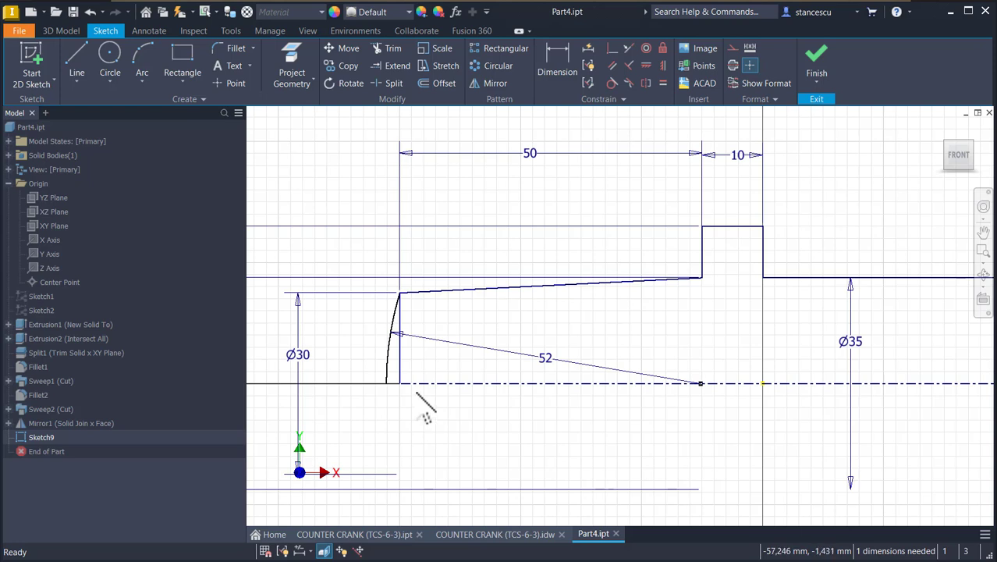
left_click(396, 66)
left_click(409, 386)
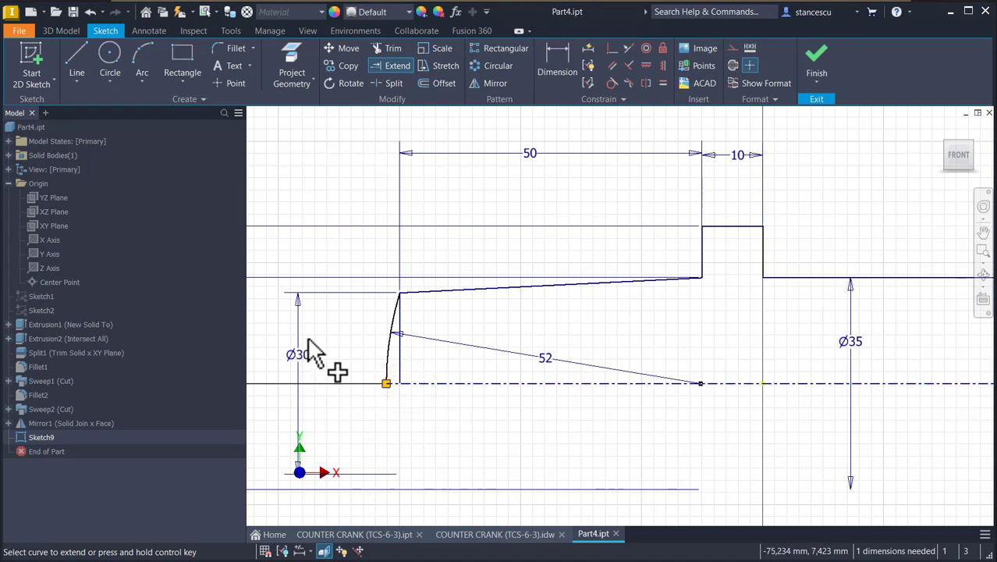
key("Escape")
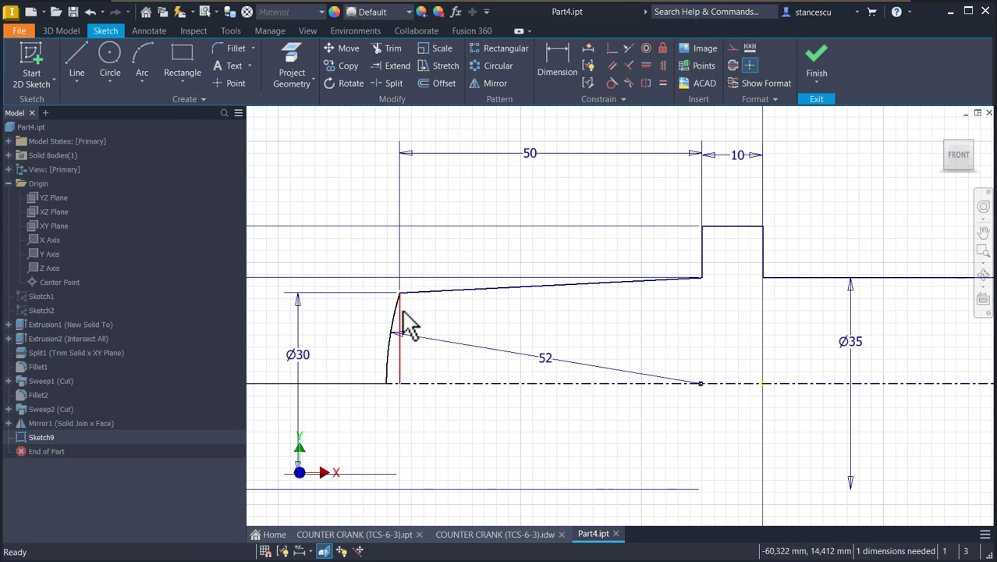
Convert the vertical line at the taper's free end to construction geometry
left_click(398, 364)
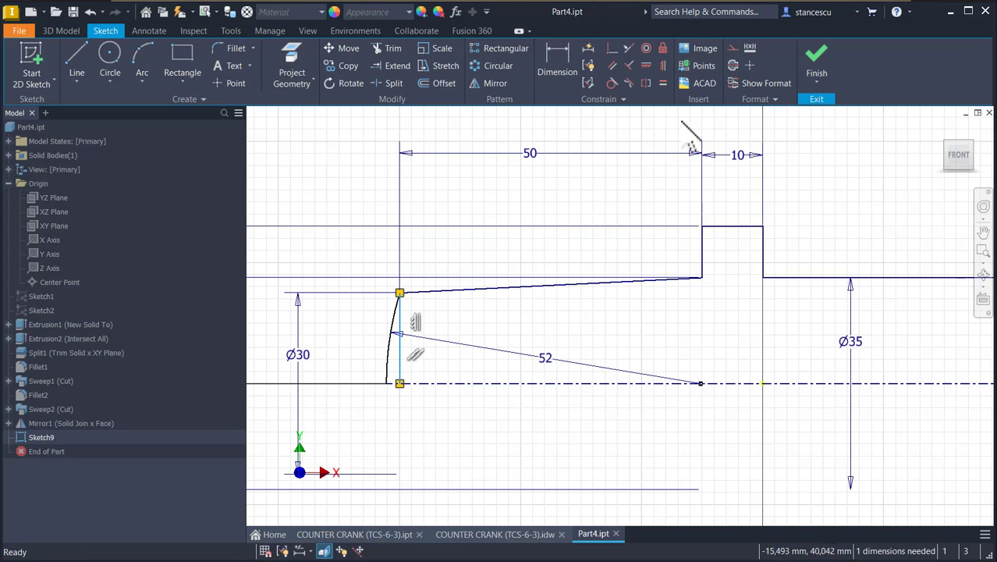
left_click(732, 50)
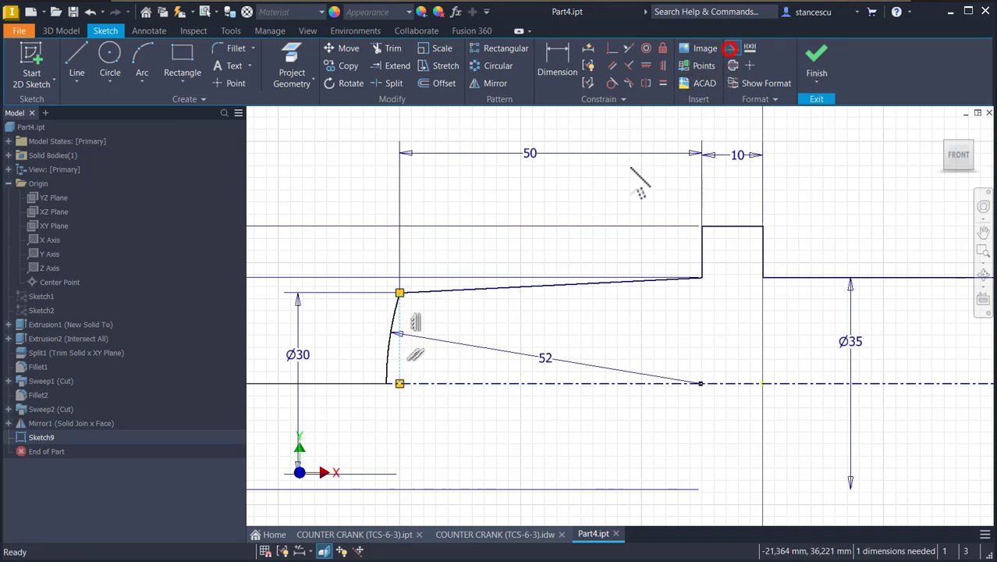
left_click(590, 203)
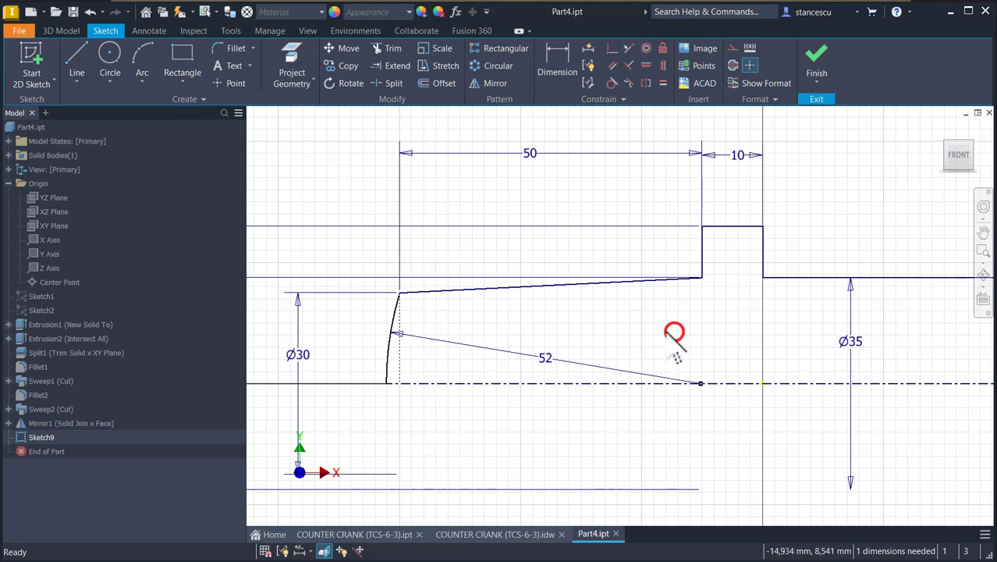
Constrain the 52 mm arc's center point coincident with the centerline and finish the sketch
mouse_move(387, 383)
left_mouse_down()
mouse_move(401, 396)
mouse_move(381, 403)
left_mouse_up()
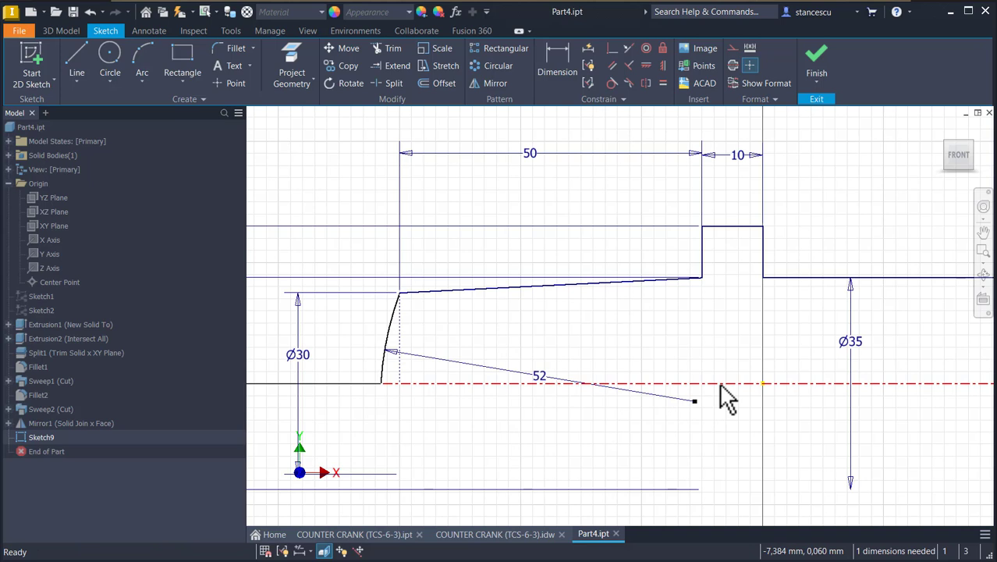
left_click(612, 48)
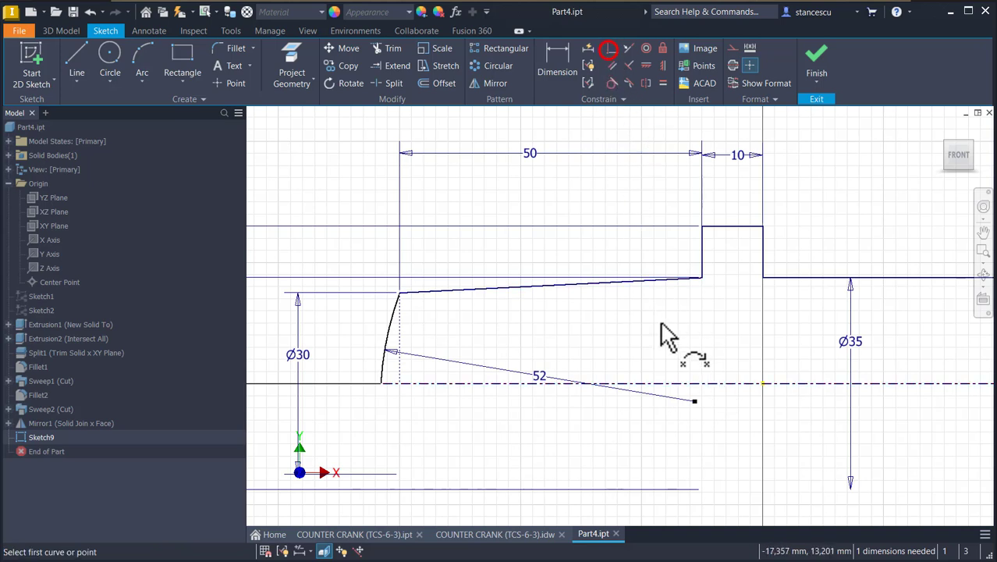
left_click(695, 401)
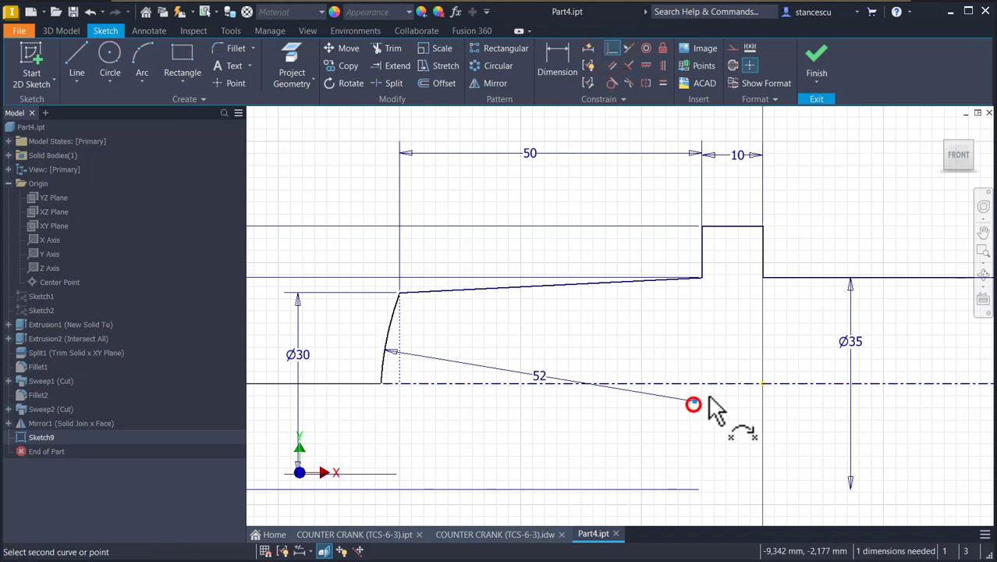
left_click(707, 383)
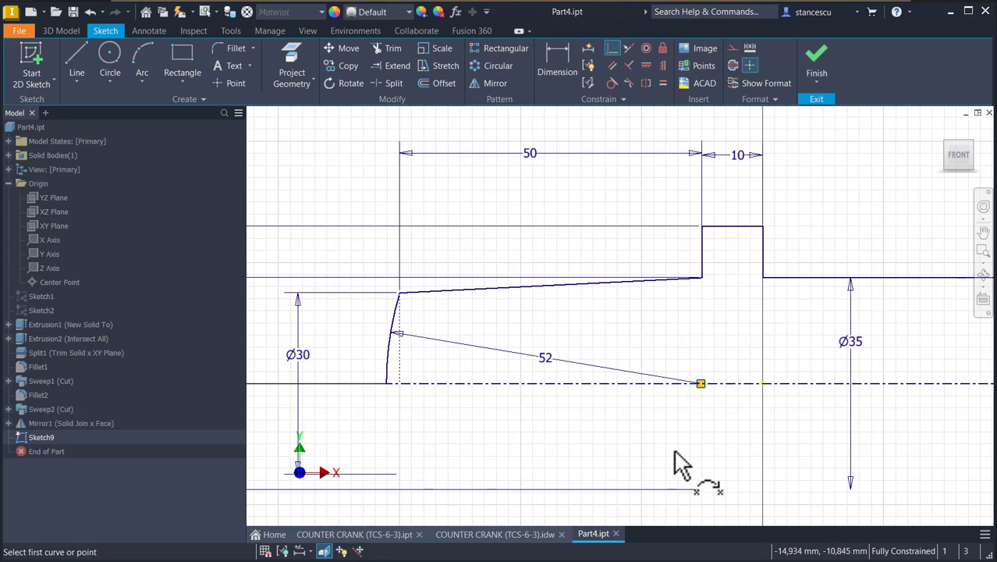
left_click(818, 68)
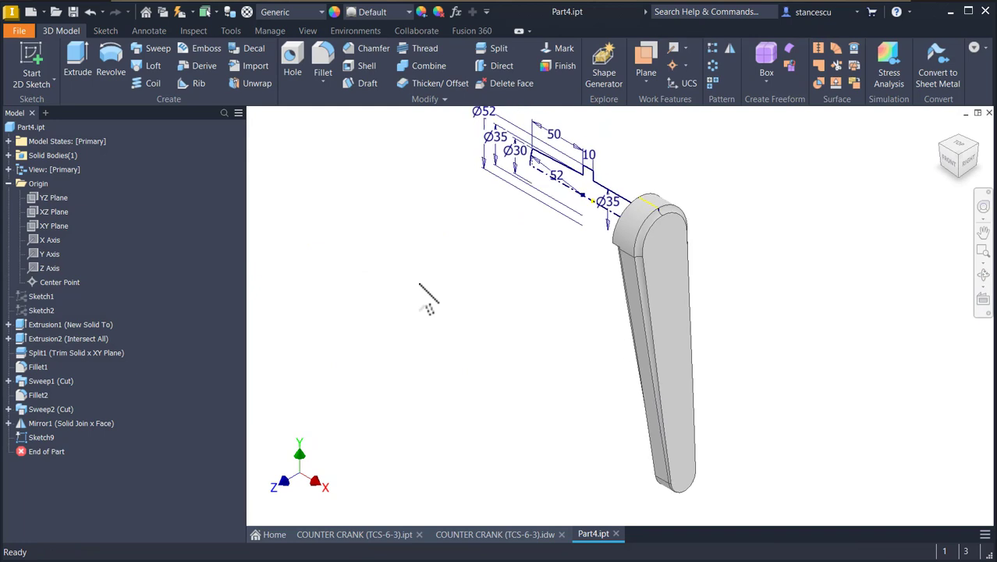
Revolve the shaft profile fully about its centerline, joining it to the arm
left_click(111, 55)
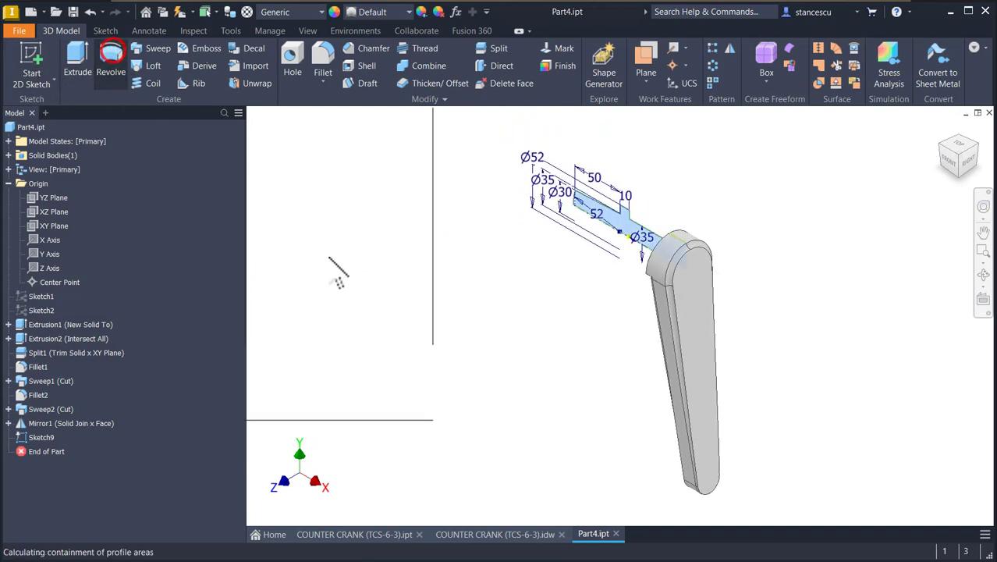
left_click(295, 328)
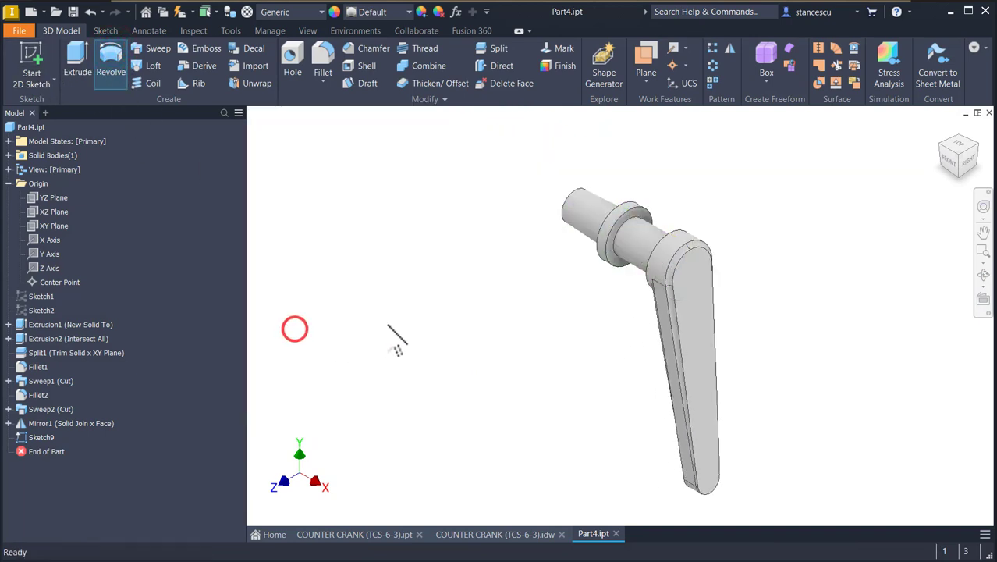
key("F6")
Apply a 2 mm fillet to the edge where the tapered section meets the collar
left_click(425, 194)
middle_click_drag(426, 195, 622, 248, "shift")
scroll(623, 248, "down", 3)
scroll(639, 242, "down", 1)
left_click(658, 216)
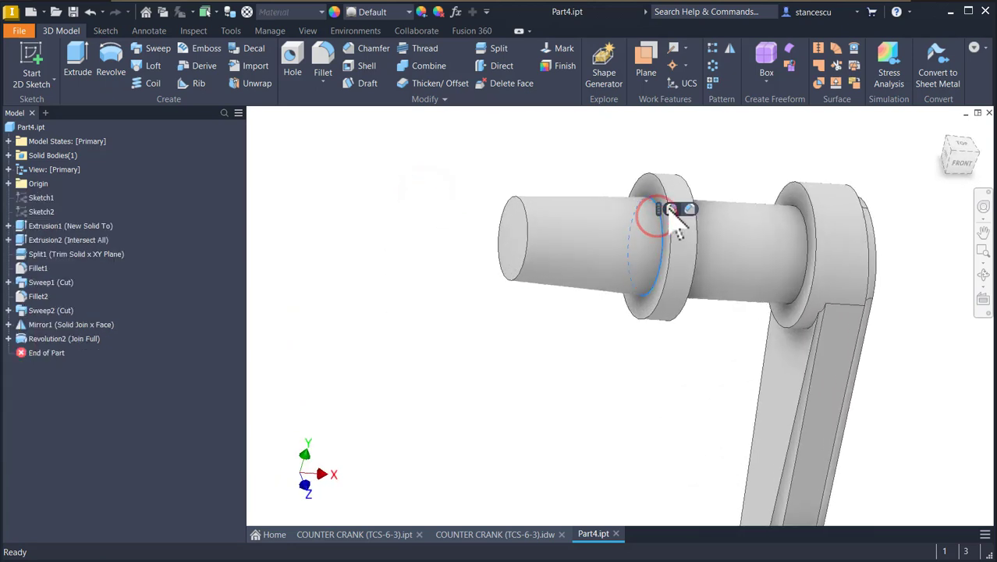
left_click(669, 208)
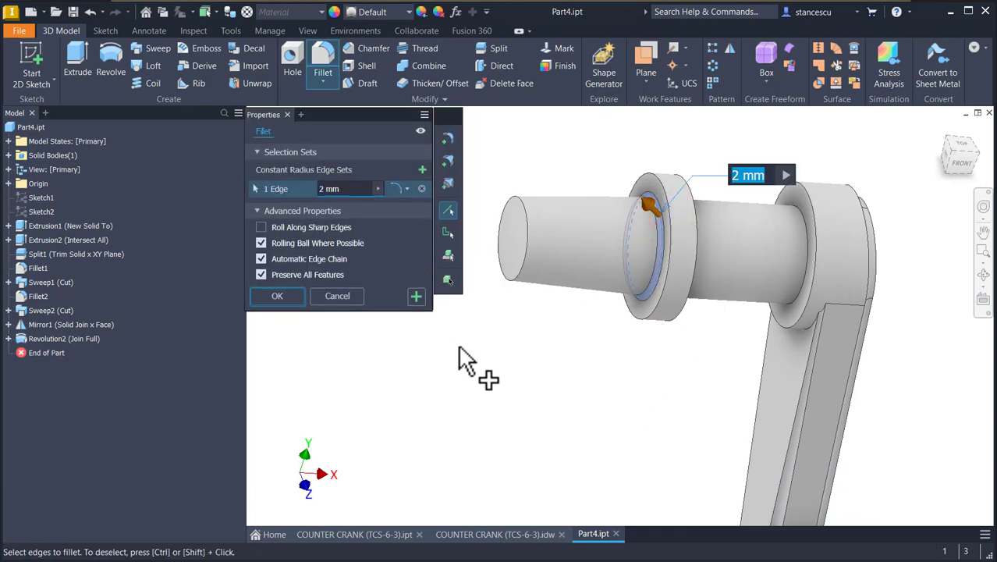
left_click(415, 297)
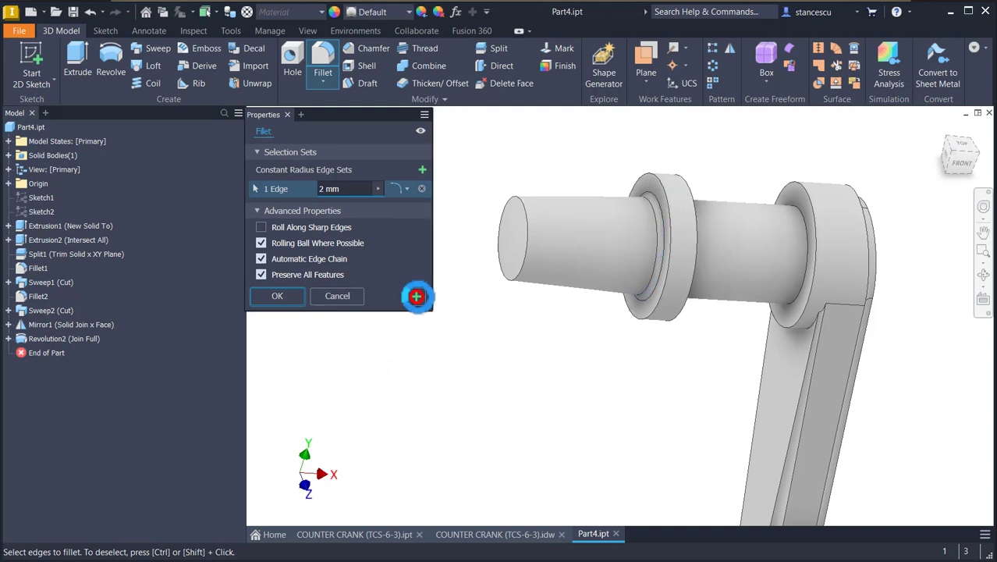
Apply a 5 mm fillet to the journal's two end edges, at the collar and at the arm head
middle_click_drag(690, 318, 578, 283, "shift")
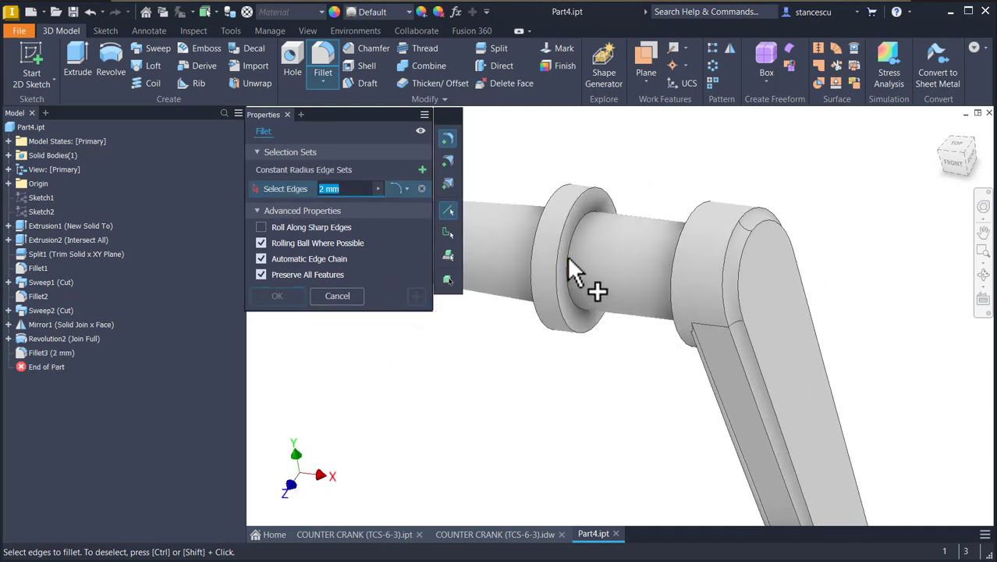
left_click(582, 289)
type("5")
middle_click_drag(523, 434, 807, 366, "shift")
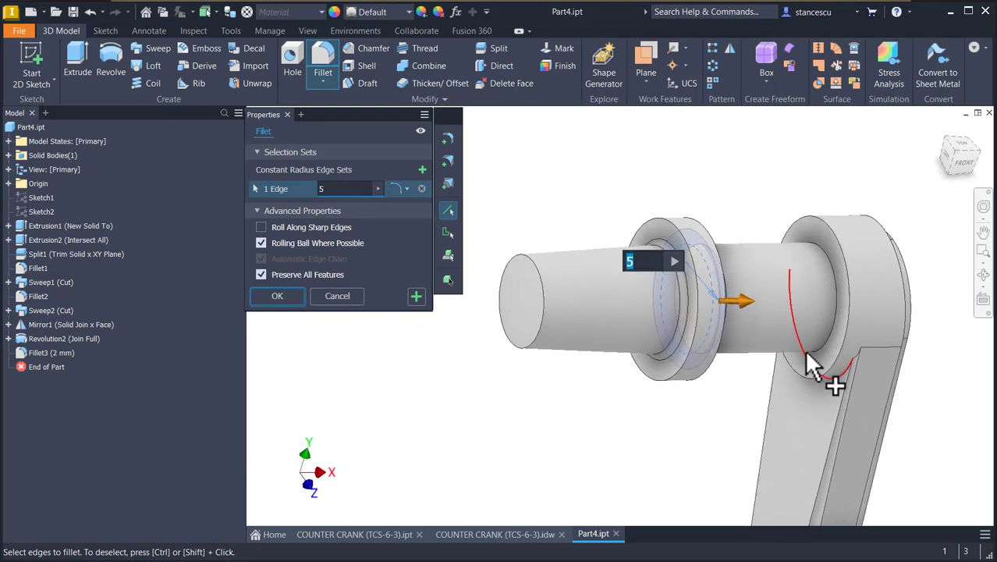
left_click(825, 354)
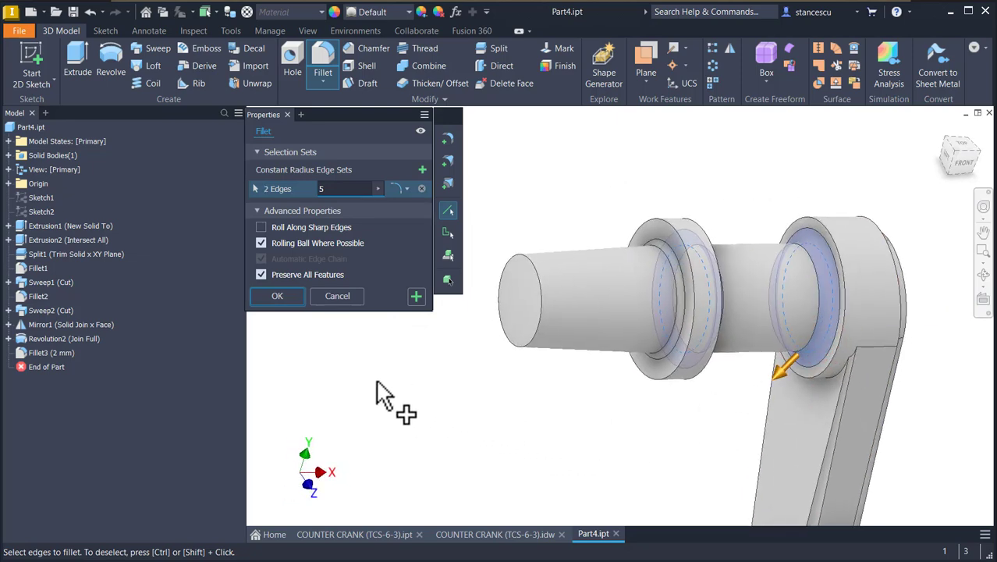
left_click(277, 296)
key("F6")
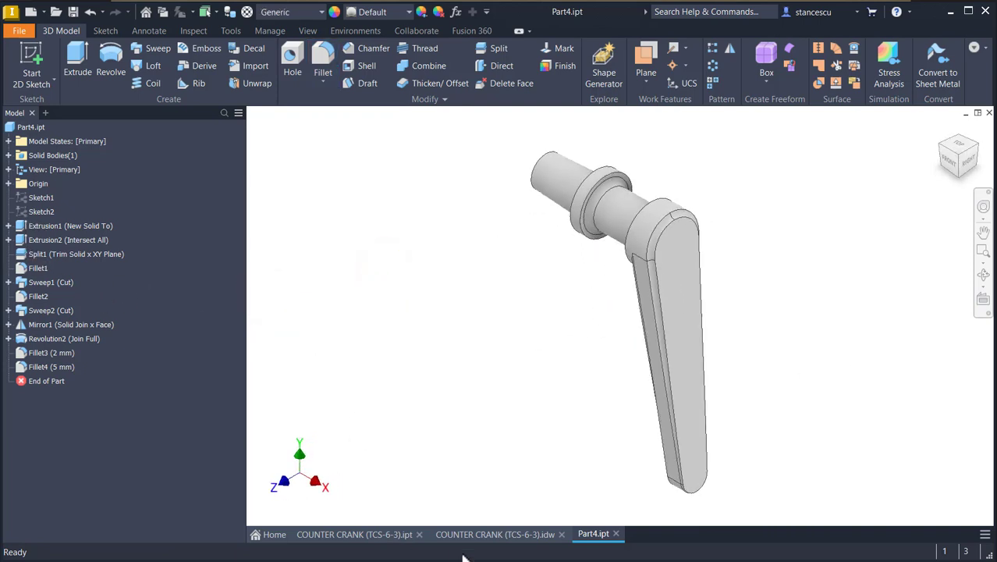
Switch to the COUNTER CRANK (TCS-6-3).idw drawing and examine the handle dimensions at the arm's lower end
left_click(497, 535)
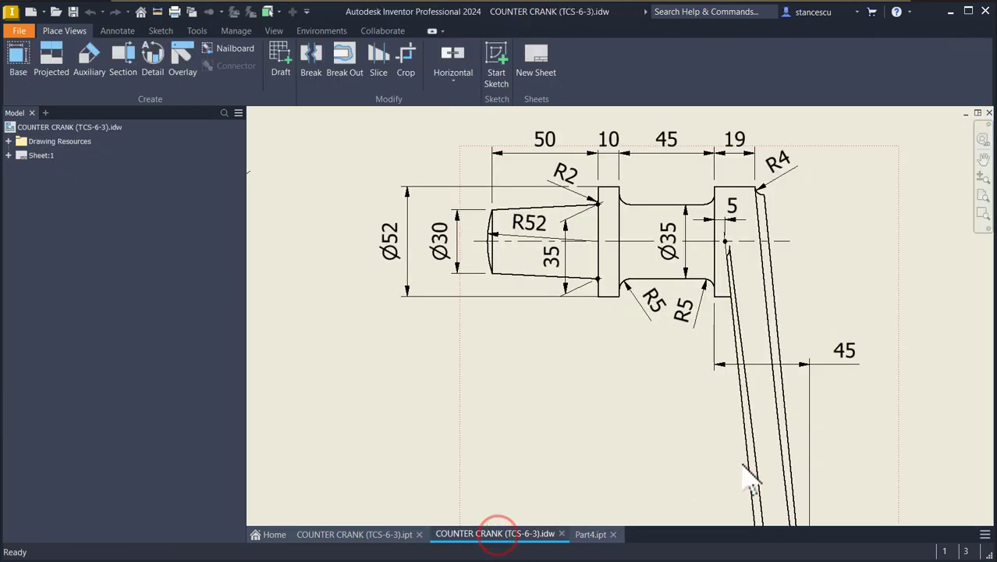
middle_click(723, 405)
middle_click(724, 406)
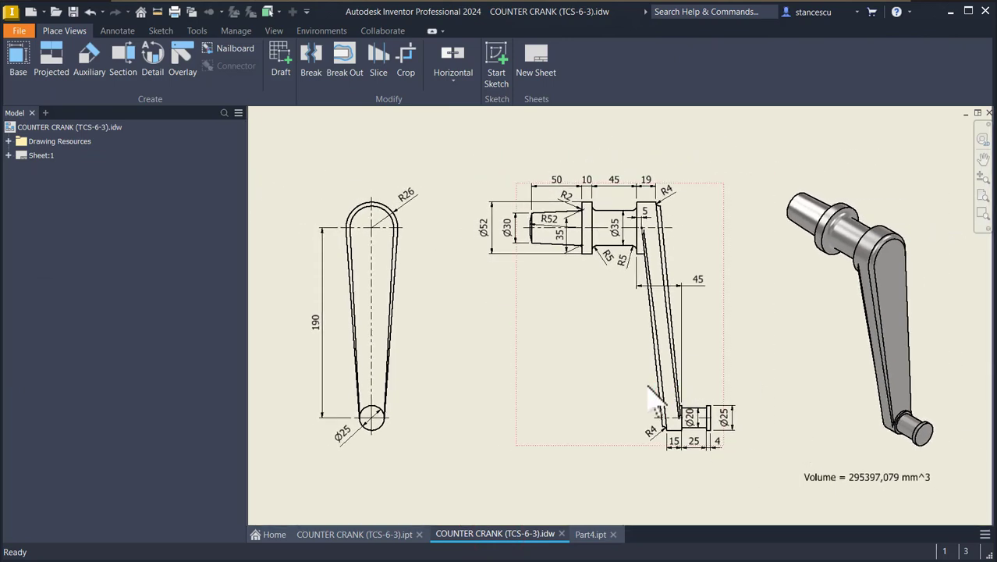
scroll(709, 408, "up", 3)
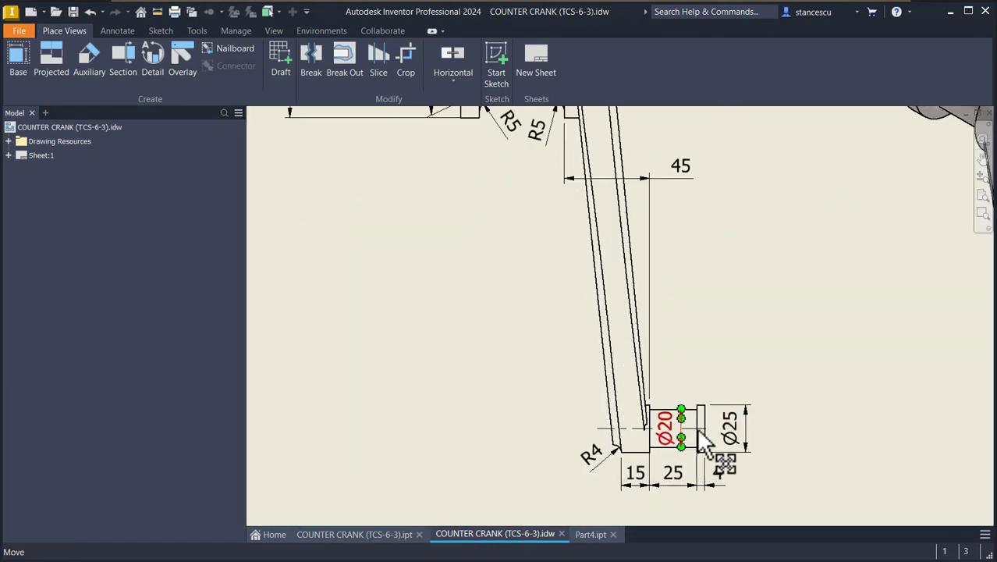
middle_click(736, 351)
middle_click(736, 351)
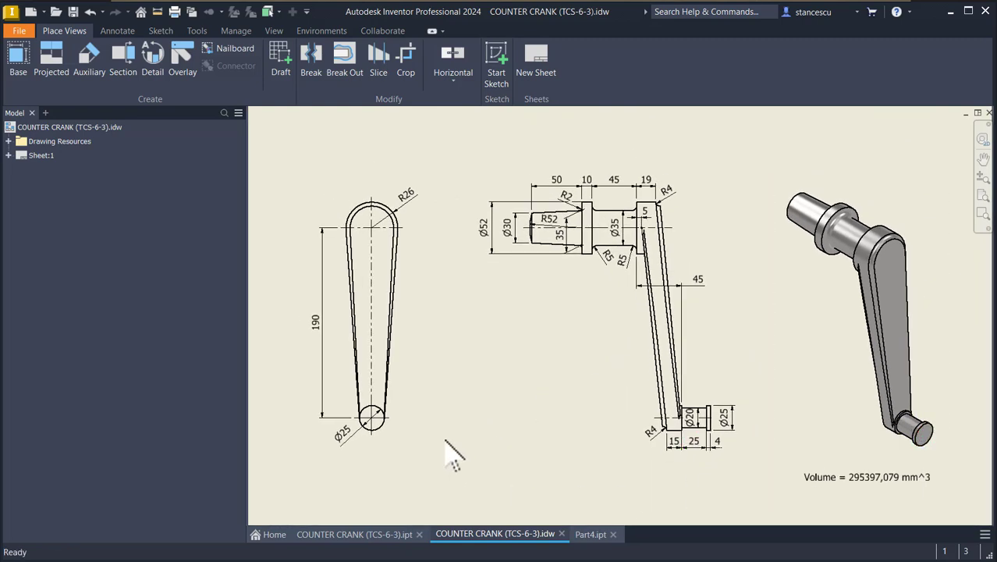
Return to Part4.ipt and start a new sketch on the XY plane
left_click(583, 533)
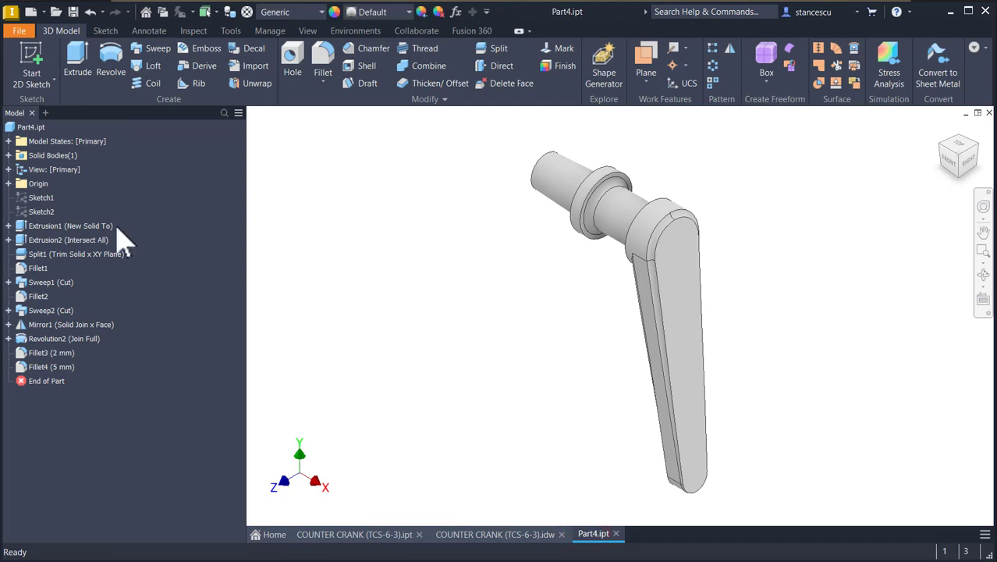
left_click(9, 184)
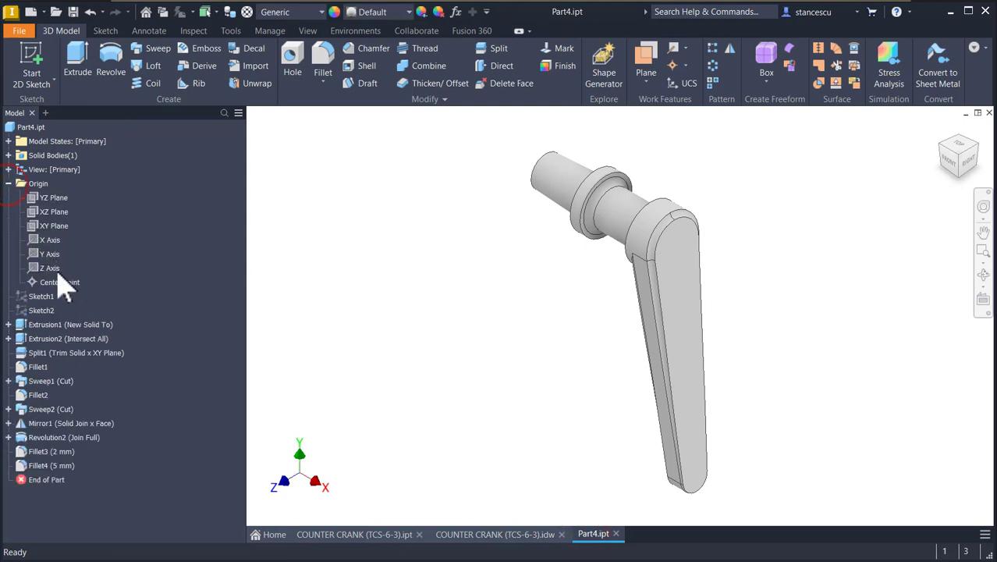
left_click(47, 226)
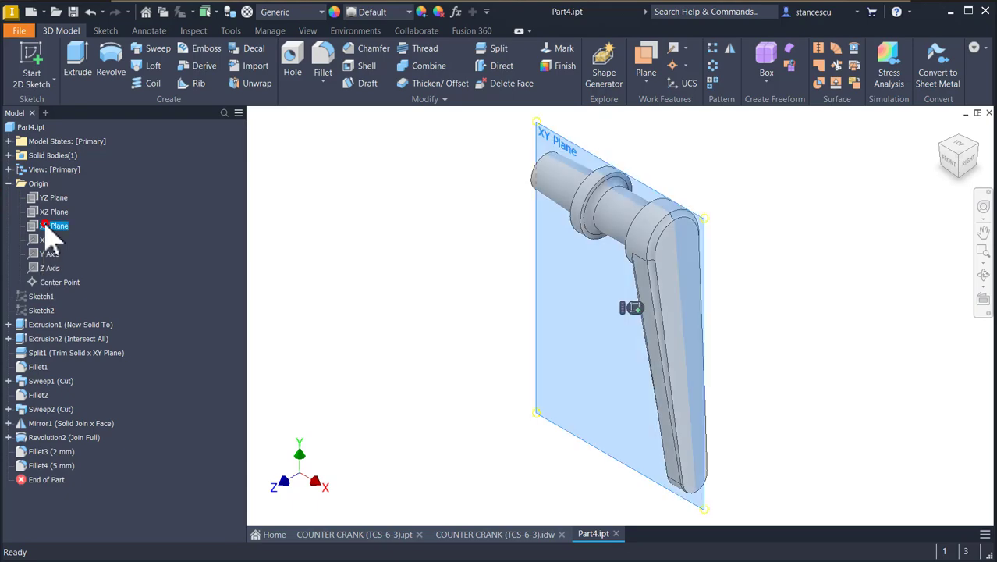
left_click(635, 306)
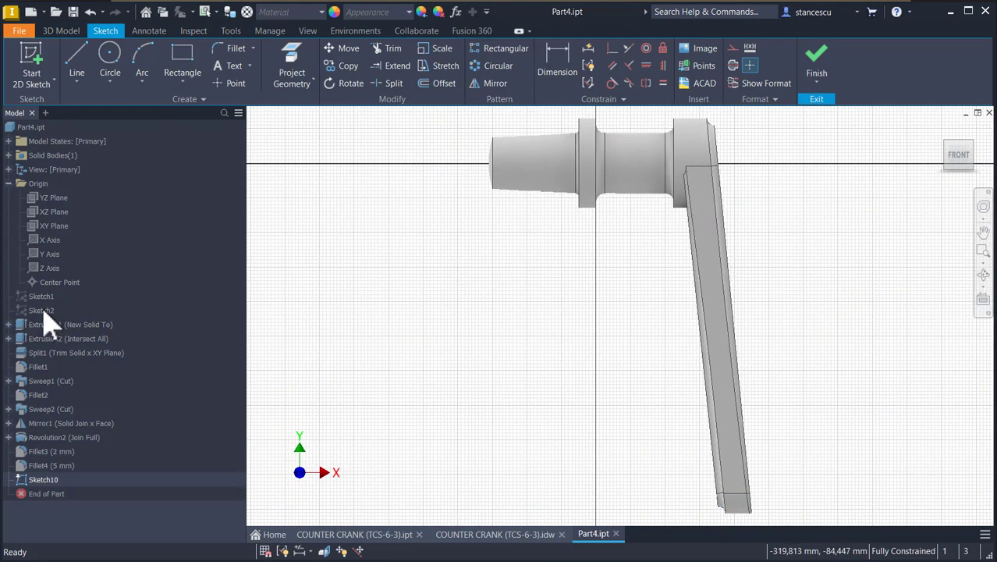
Make Sketch2 visible and slice the graphics at the sketch plane
right_click(44, 310)
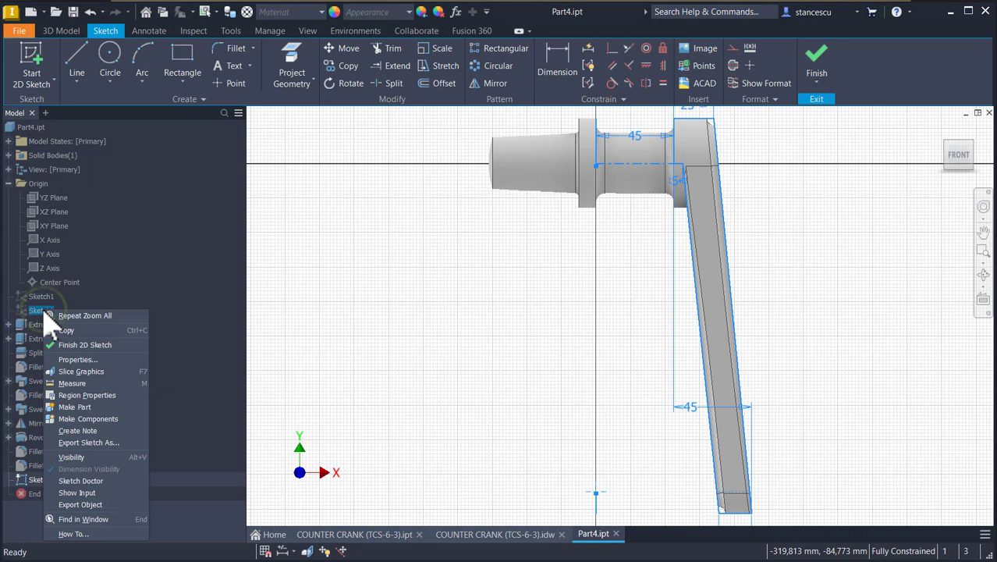
left_click(74, 455)
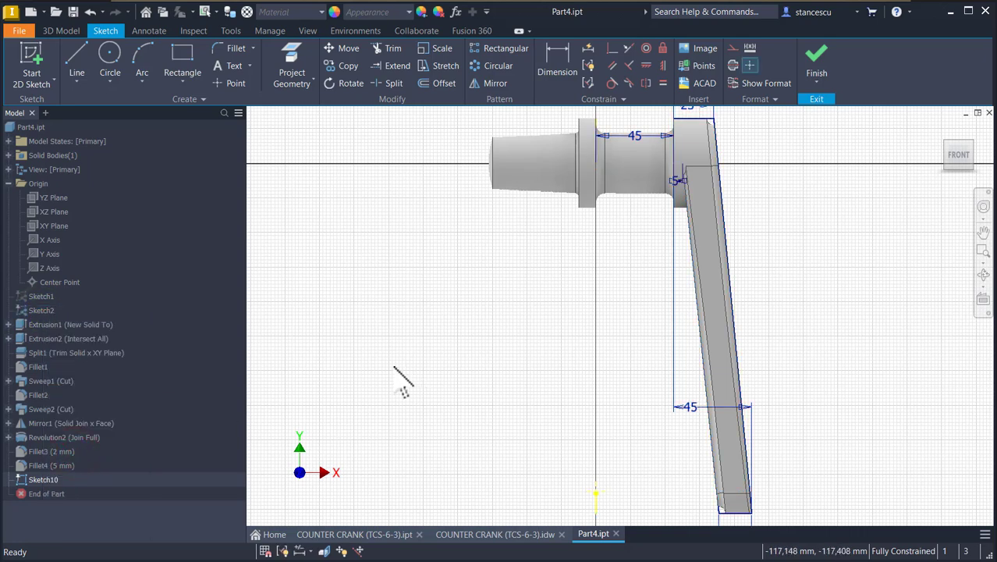
key("F7")
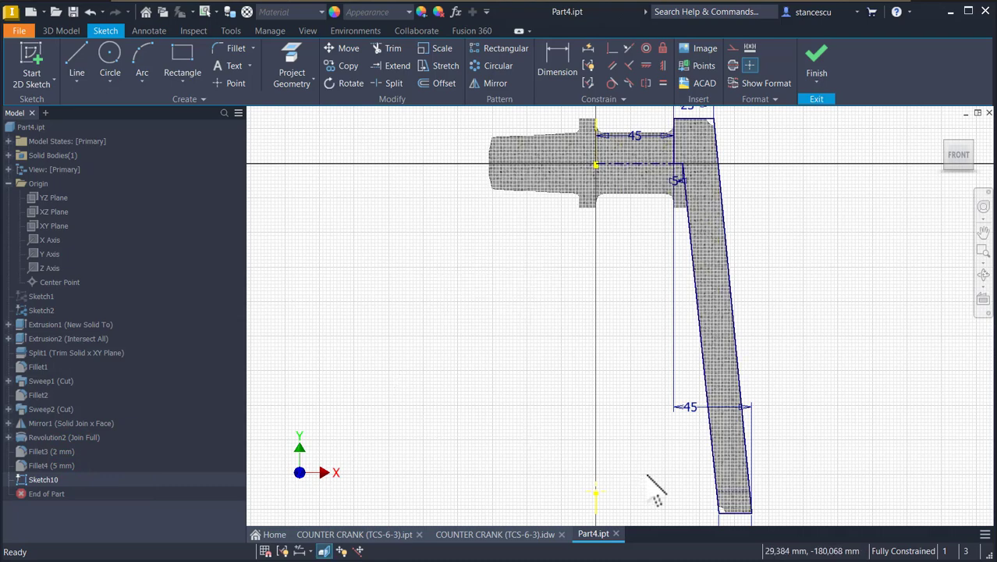
Project the horizontal edge near the arm's lower end into the sketch
scroll(647, 475, "up", 3)
middle_click_drag(691, 477, 562, 369)
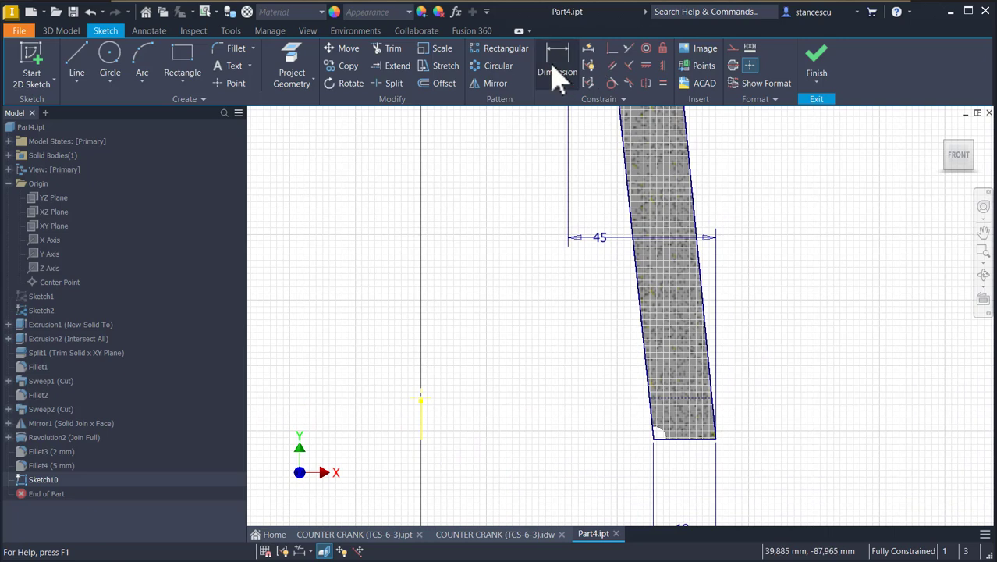
left_click(294, 61)
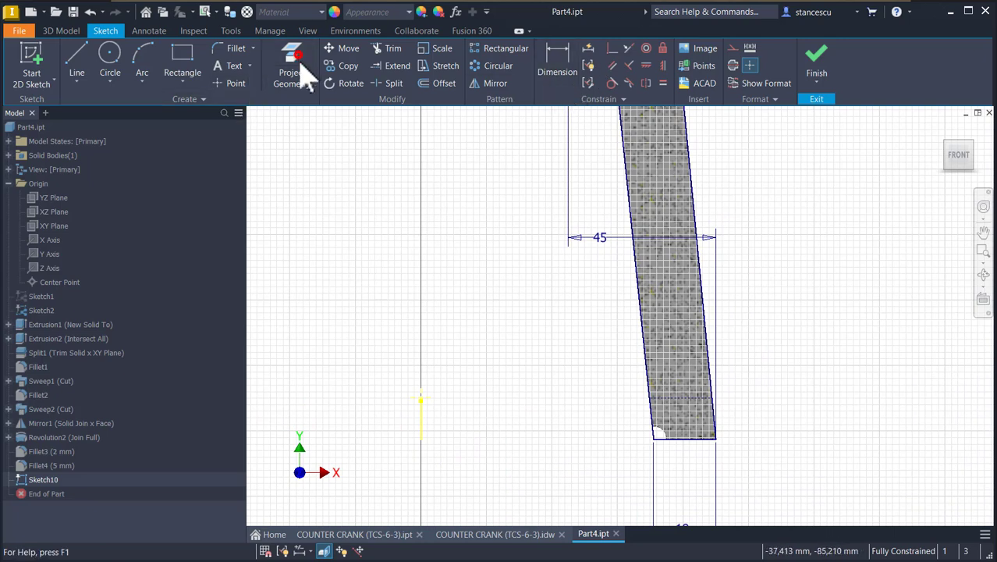
left_click(670, 397)
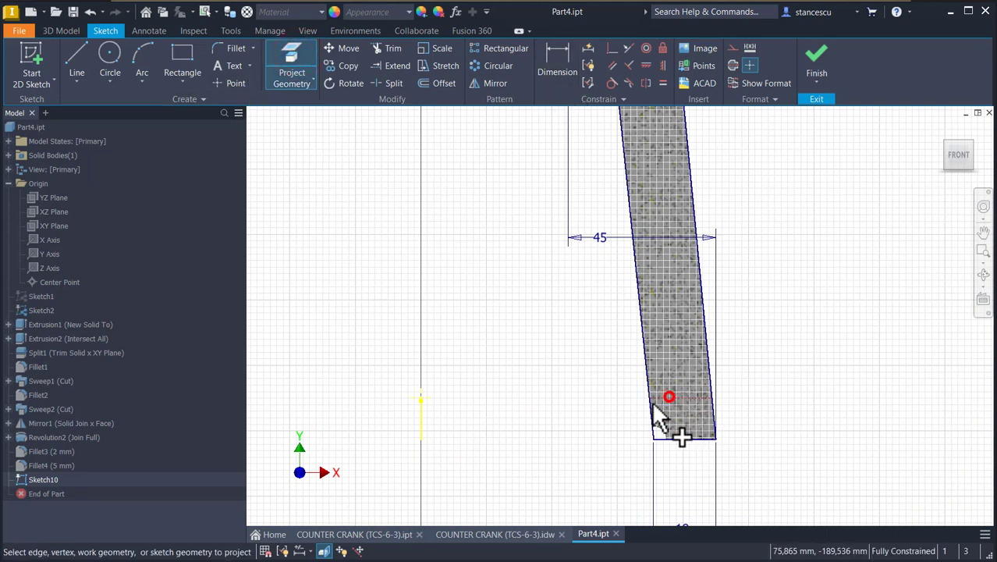
key("Escape")
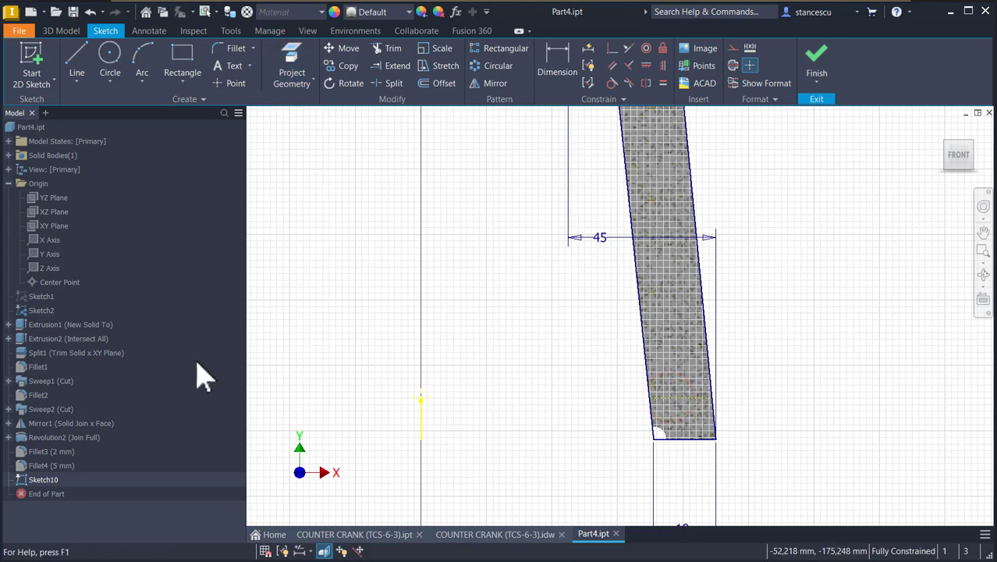
Hide Sketch2 and change the projected horizontal line near the arm's lower end to a centerline
right_click(39, 311)
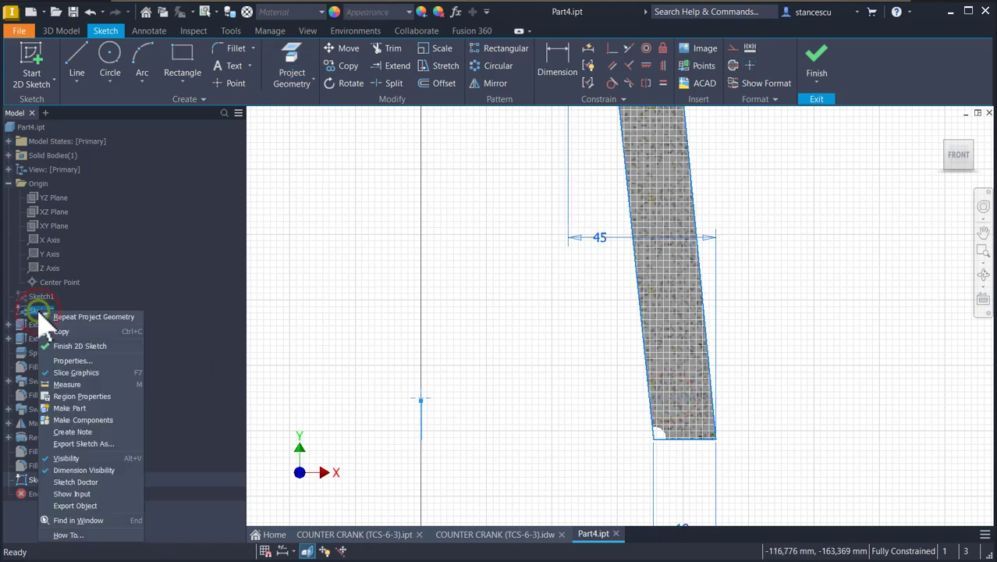
left_click(71, 458)
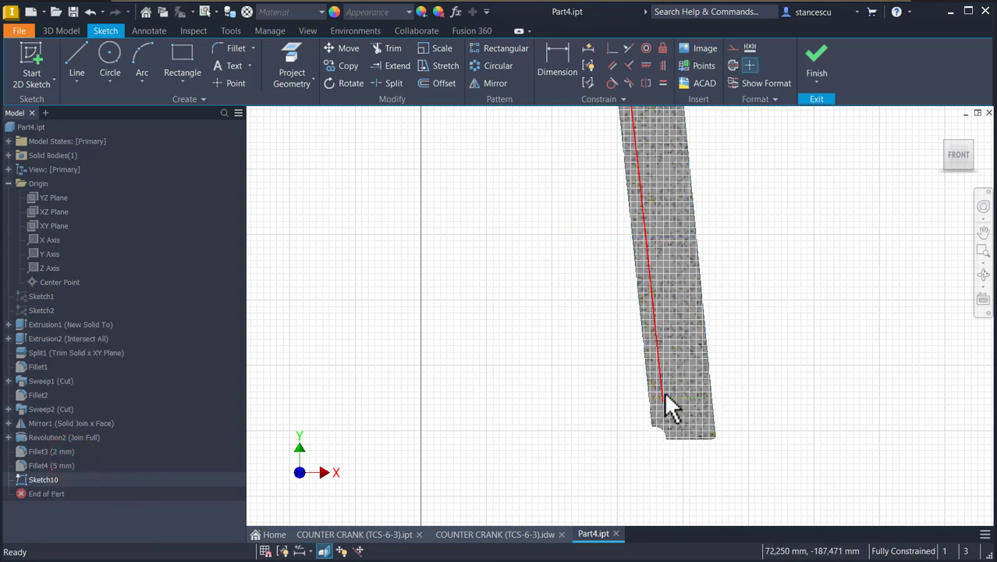
left_click(675, 394)
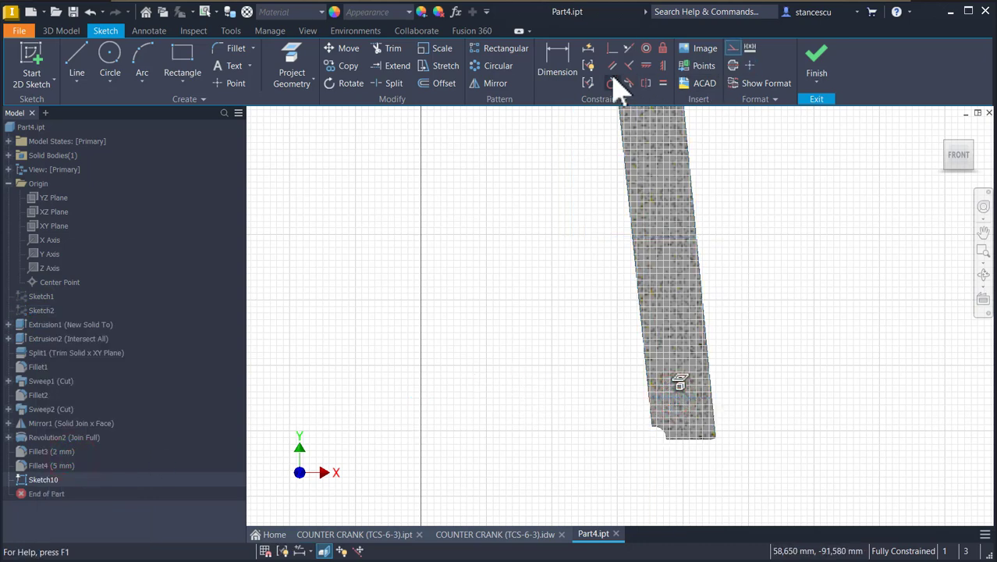
left_click(733, 47)
left_click(779, 355)
key("l")
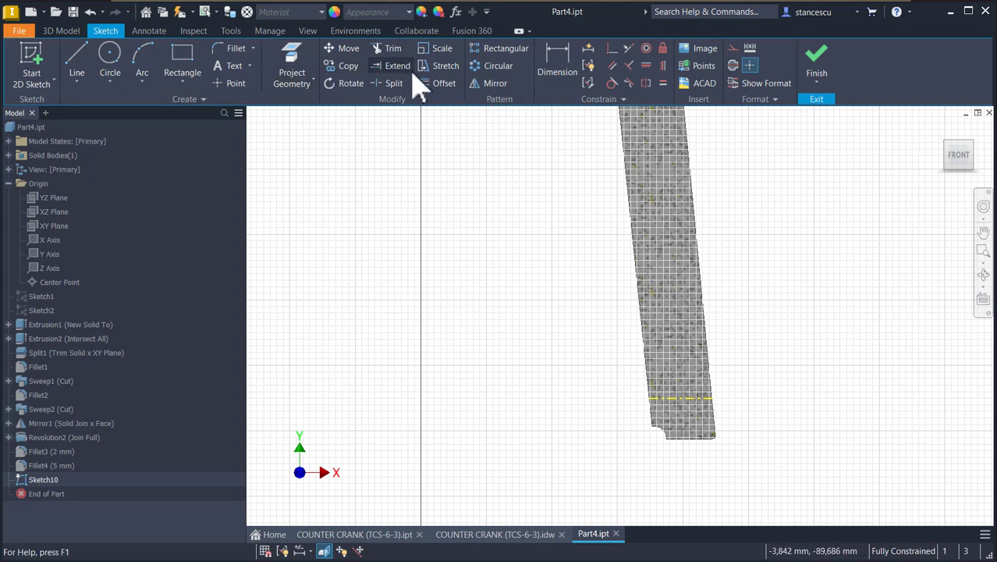
Project the arm's bottom horizontal edge into the sketch
left_click(290, 61)
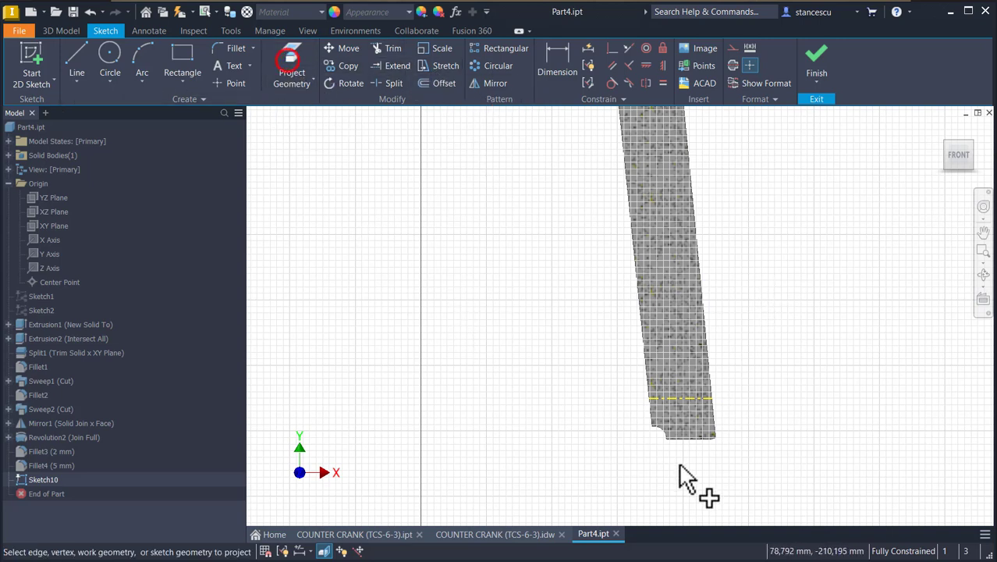
left_click(695, 439)
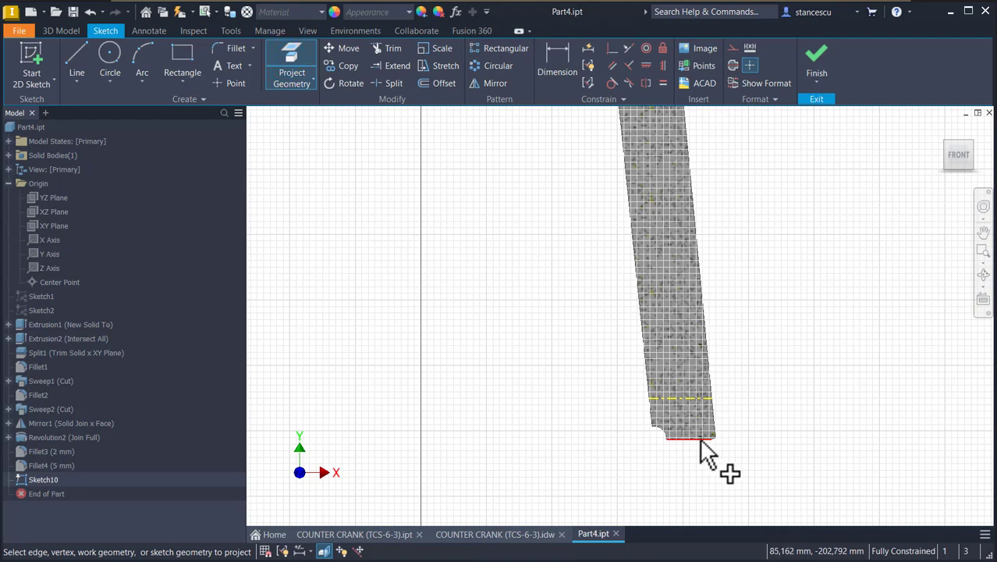
scroll(755, 282, "up", 5)
scroll(680, 449, "down", 6)
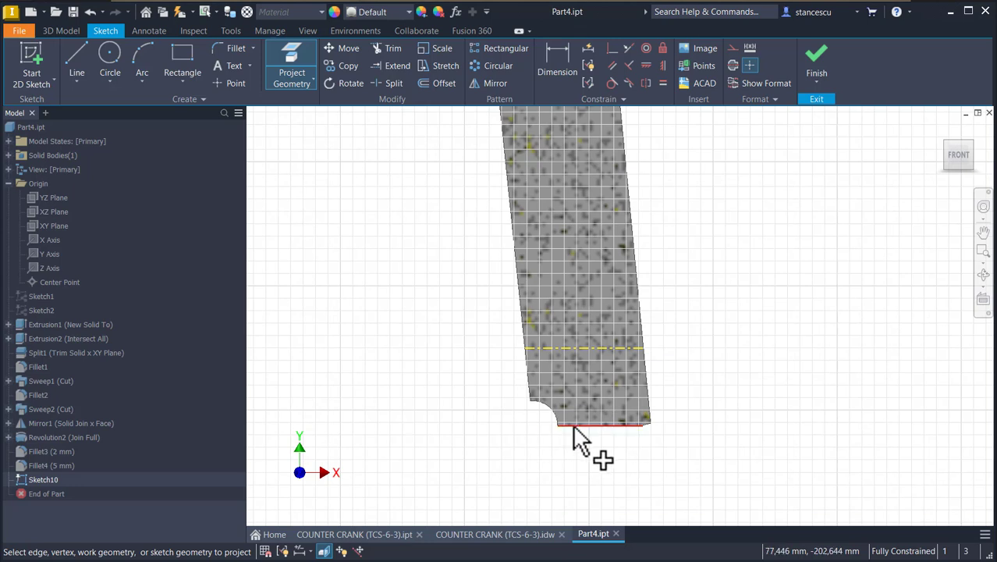
Draw a vertical line from the inner end of the arm's projected bottom edge up to the centerline
left_click(78, 63)
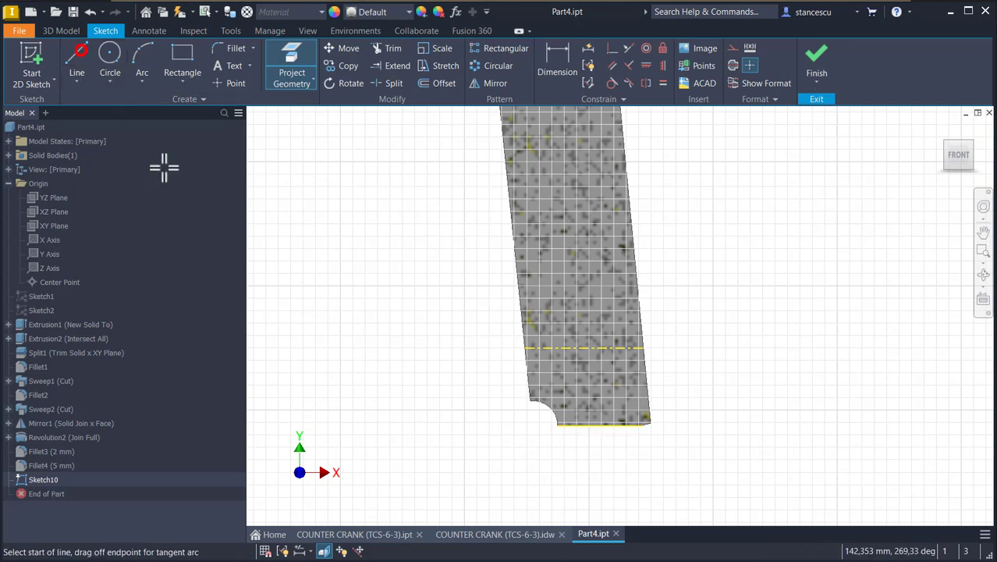
left_click(556, 424)
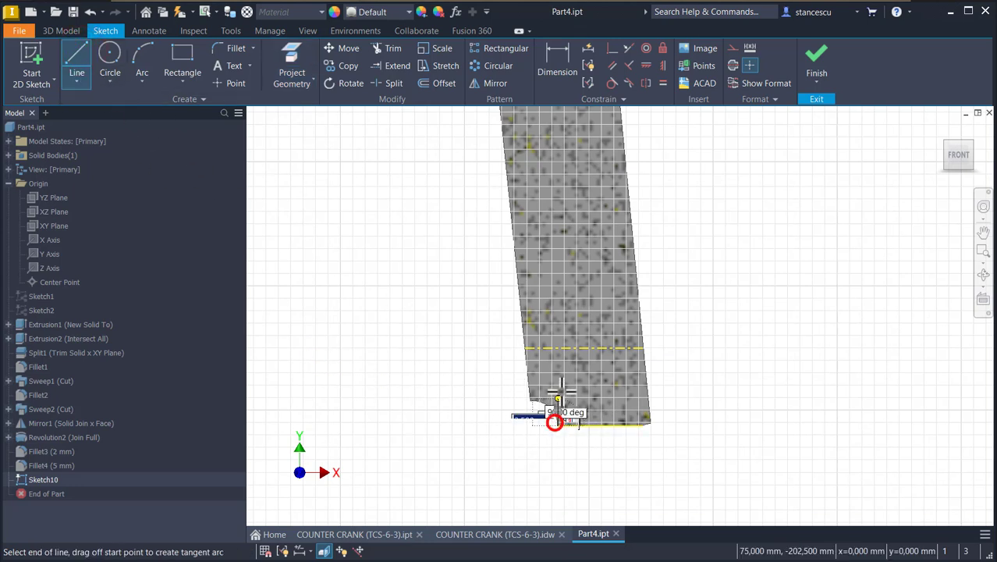
double_click(554, 349)
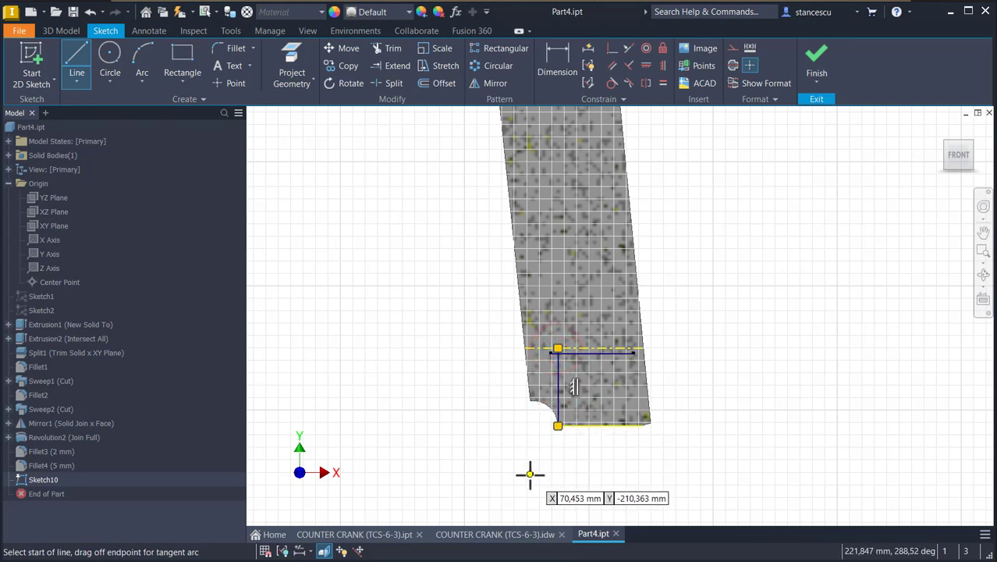
Draw the stepped handle profile about 62 mm long with a recess about 4.4 mm deep, returning to the centerline's end, and make its upper line horizontal
left_click(557, 424)
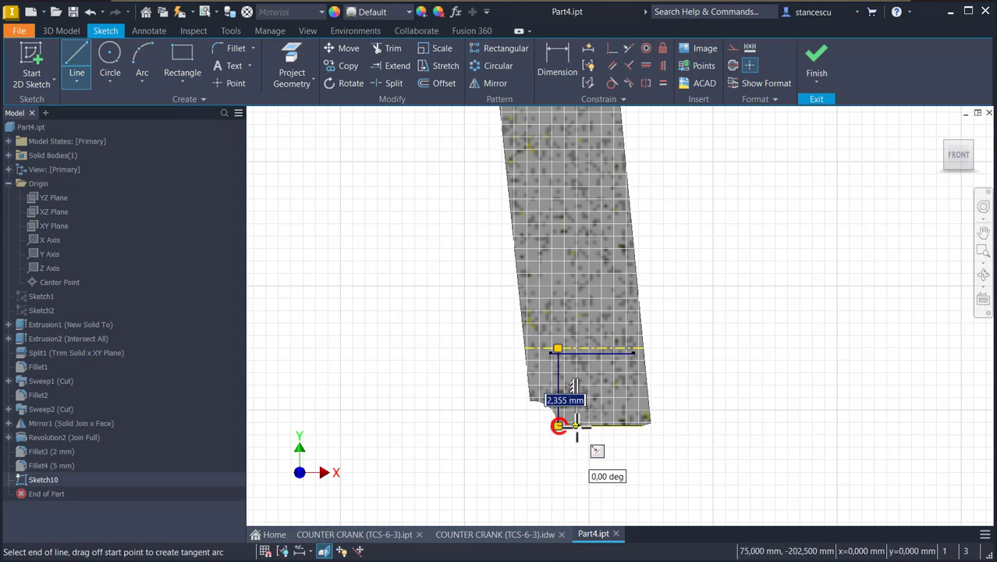
left_click(686, 424)
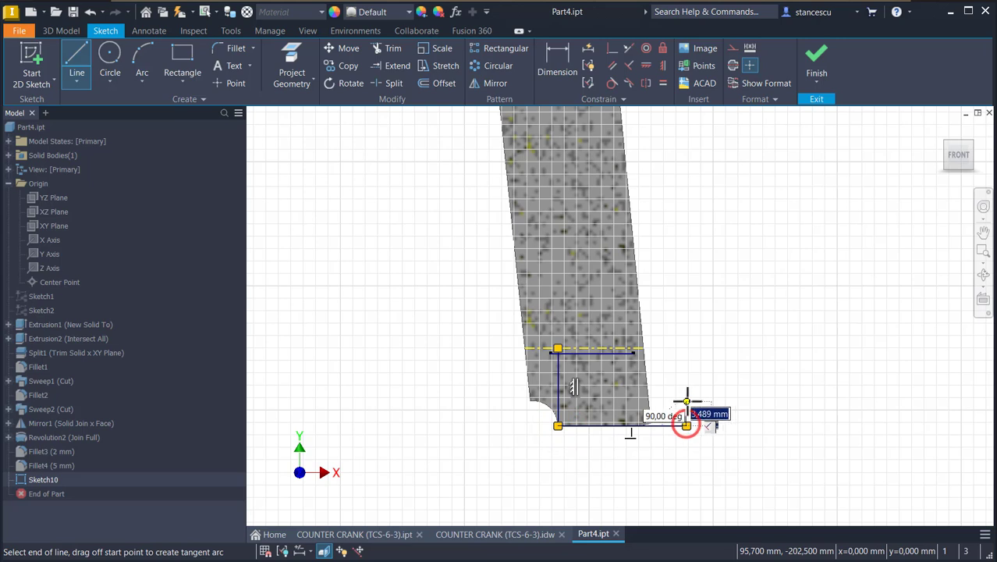
left_click(883, 397)
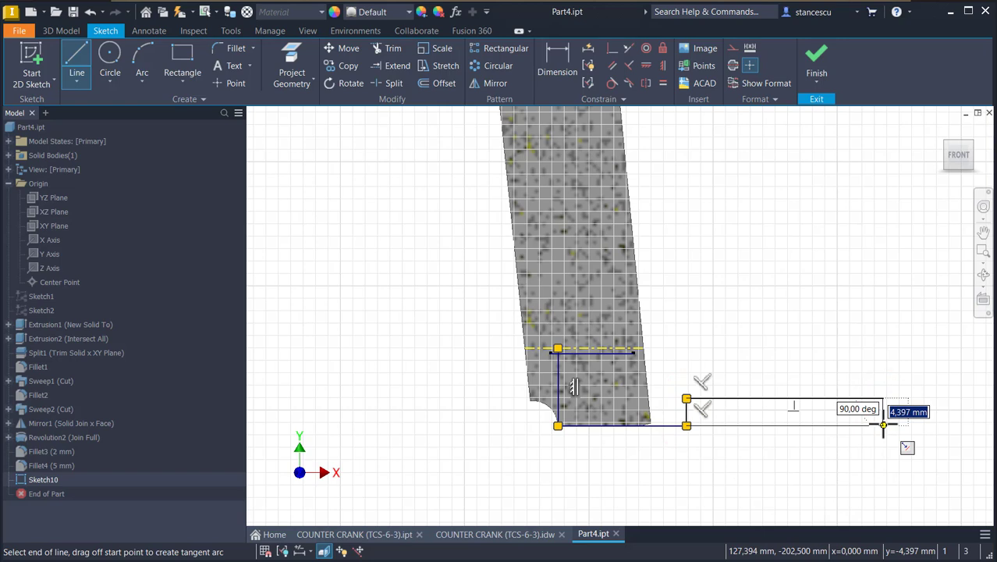
left_click(883, 424)
left_click(940, 425)
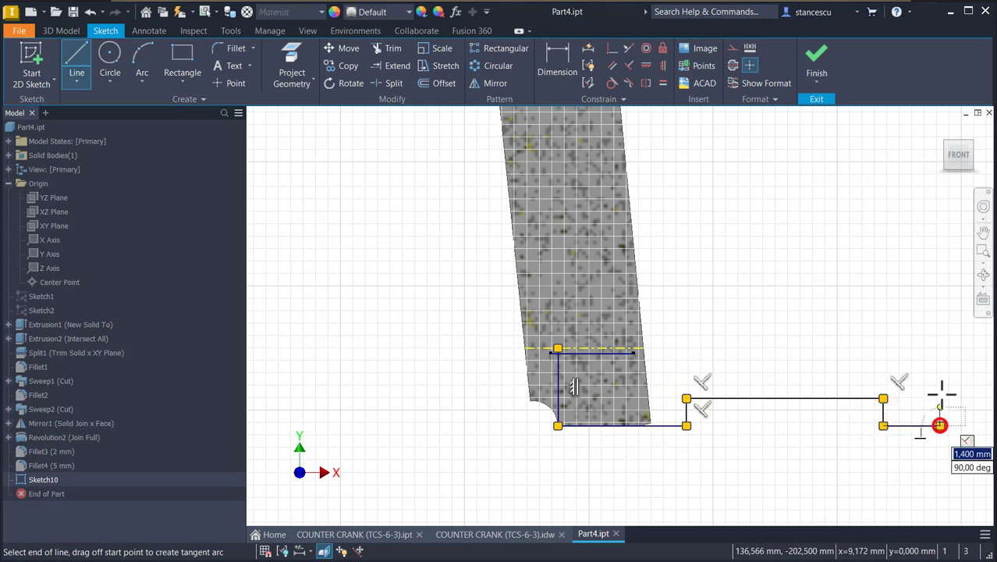
left_click(939, 353)
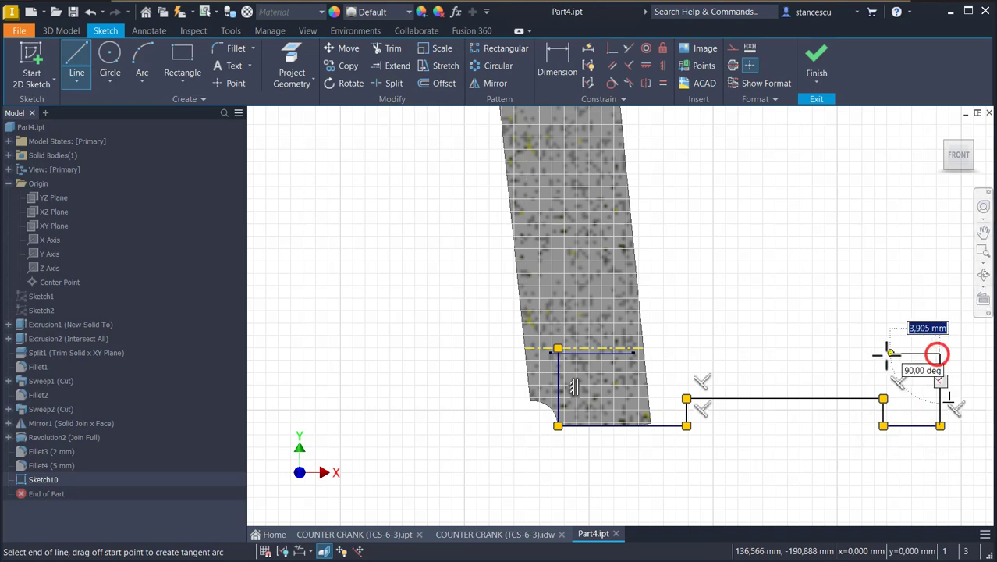
left_click(642, 348)
key("Escape")
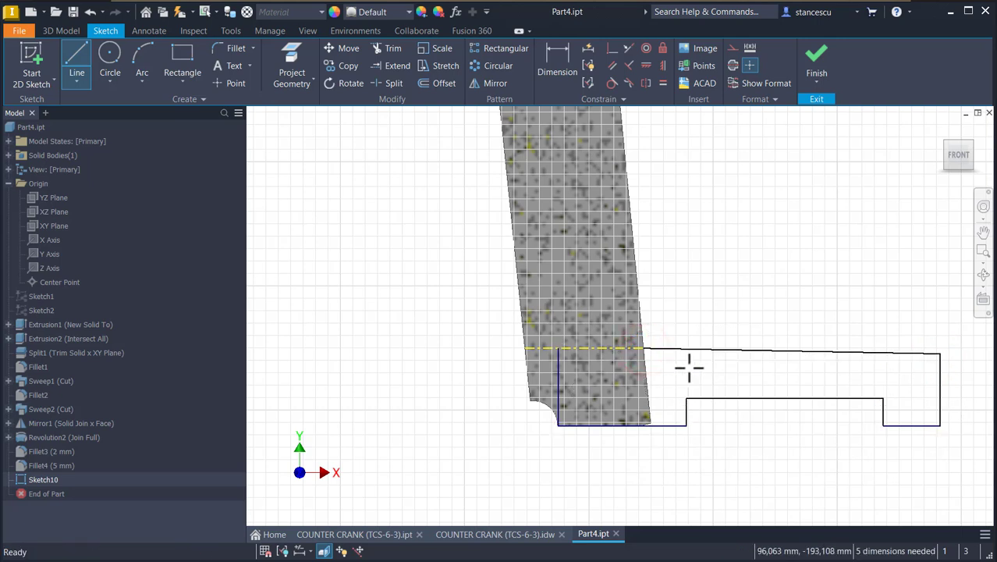
key("Escape")
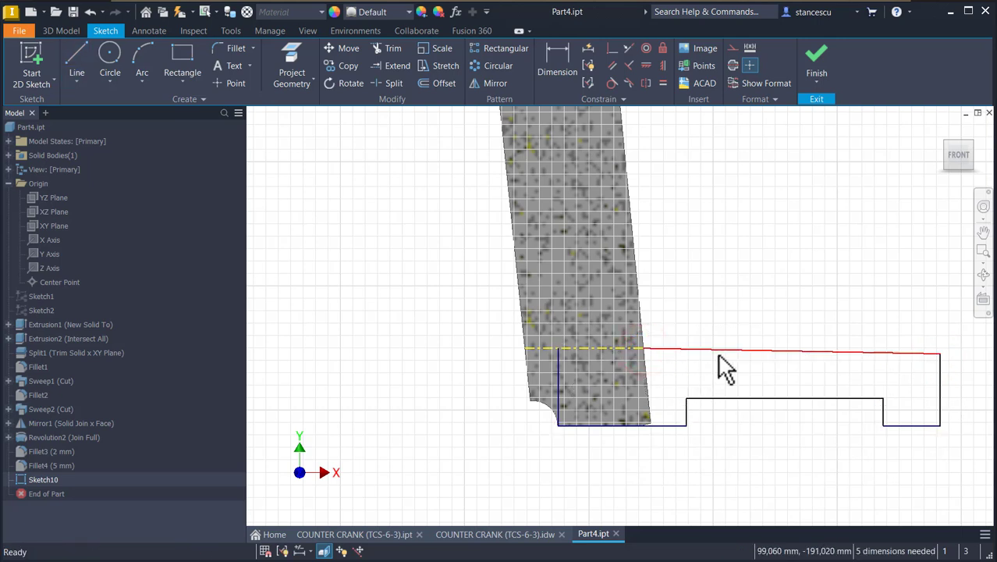
left_click(647, 67)
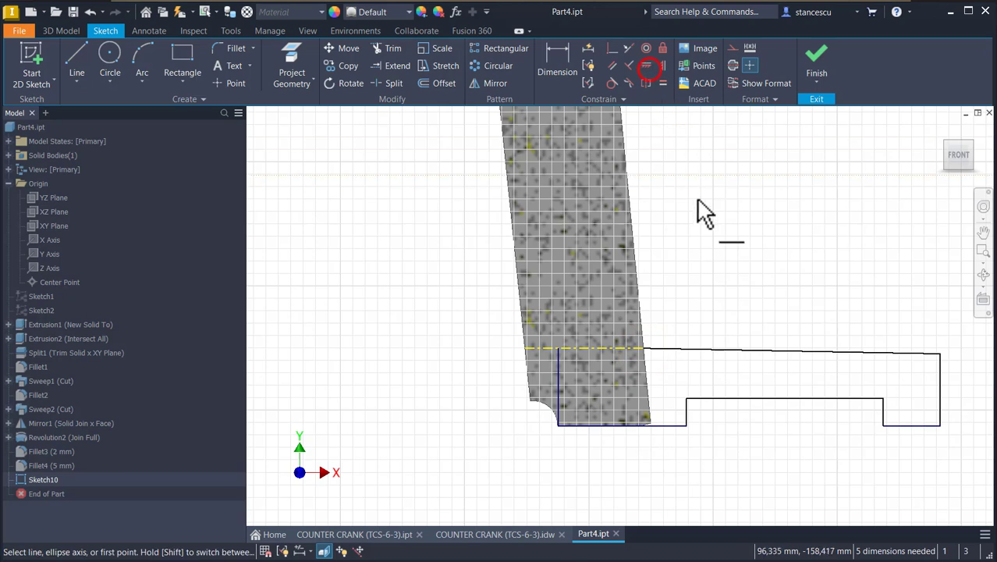
left_click(718, 351)
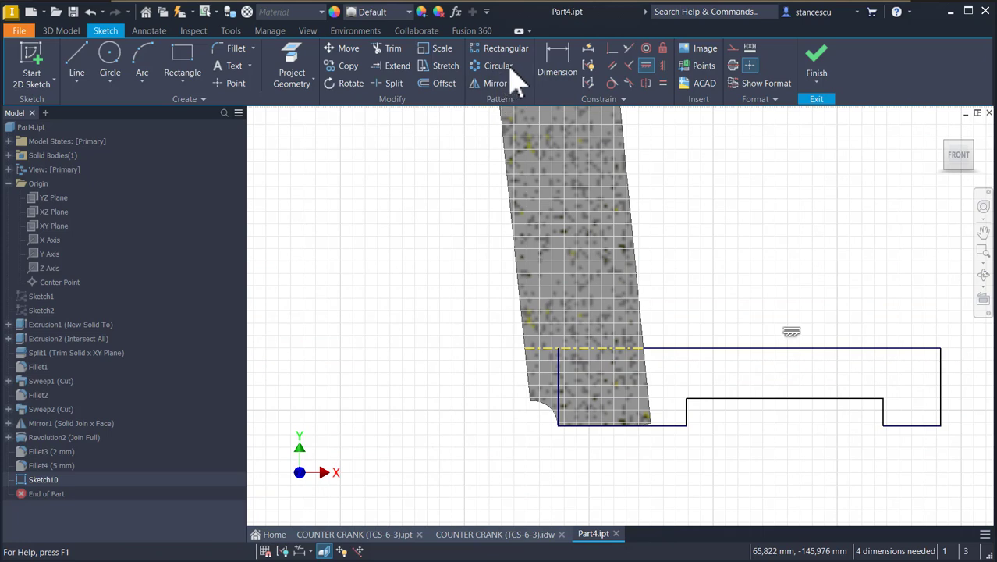
Dimension the horizontal distance from the hub's vertical edge beside the arm to the start of the handle's recess as 45 mm
left_click(557, 62)
scroll(494, 405, "down", 2)
middle_click_drag(461, 361, 480, 420)
scroll(479, 388, "down", 2)
middle_click_drag(456, 320, 483, 449)
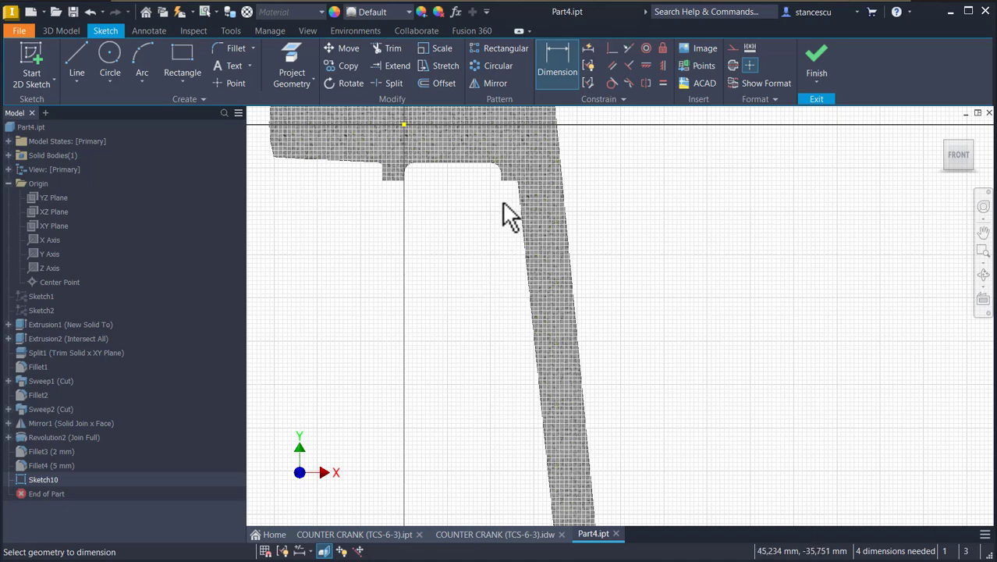
scroll(507, 214, "up", 3)
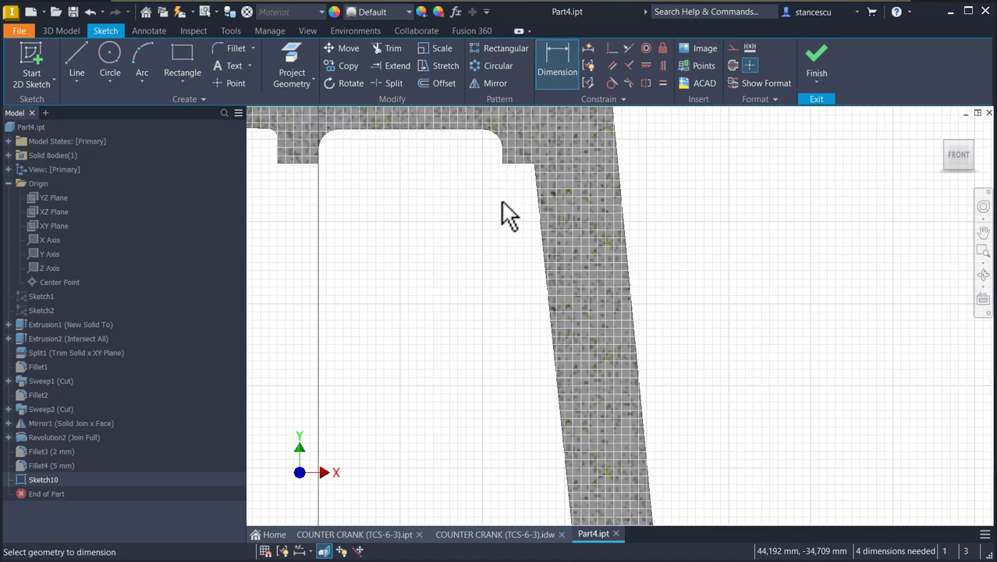
left_click(504, 159)
scroll(522, 356, "down", 3)
middle_click_drag(528, 383, 540, 179)
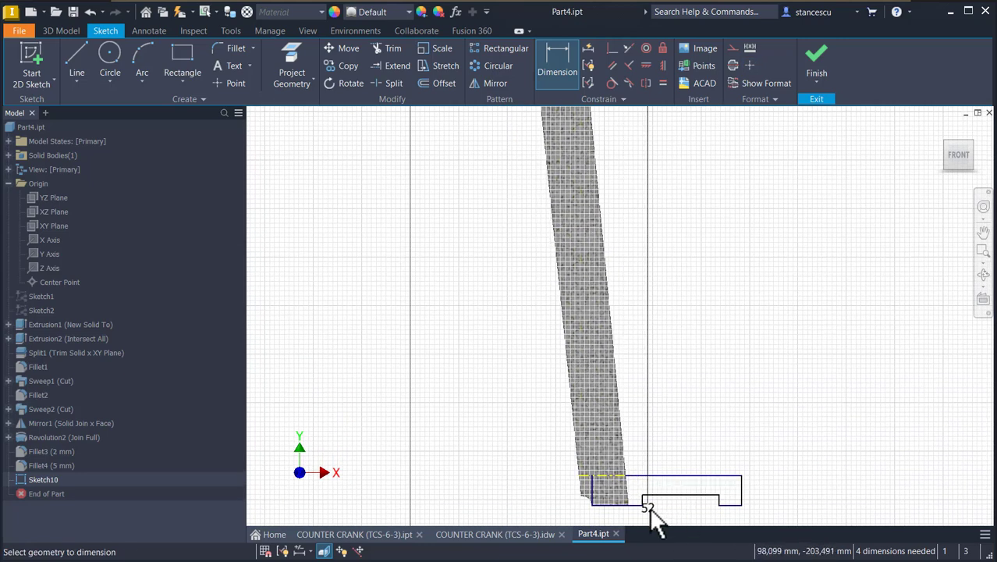
middle_click_drag(652, 517, 643, 397)
scroll(641, 474, "up", 2)
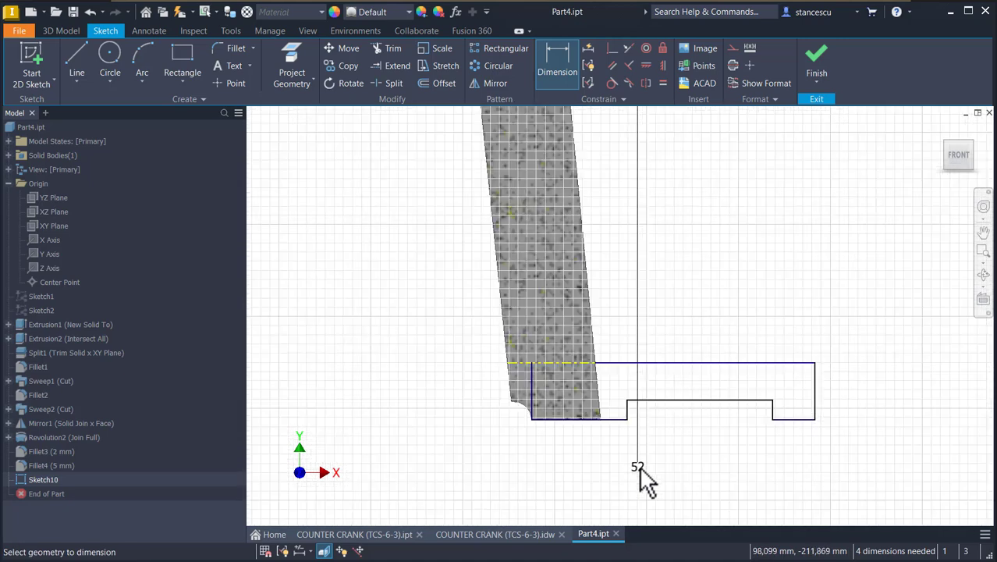
scroll(629, 409, "up", 3)
left_click(622, 395)
middle_click_drag(582, 359, 658, 226)
left_click(503, 460)
type("45")
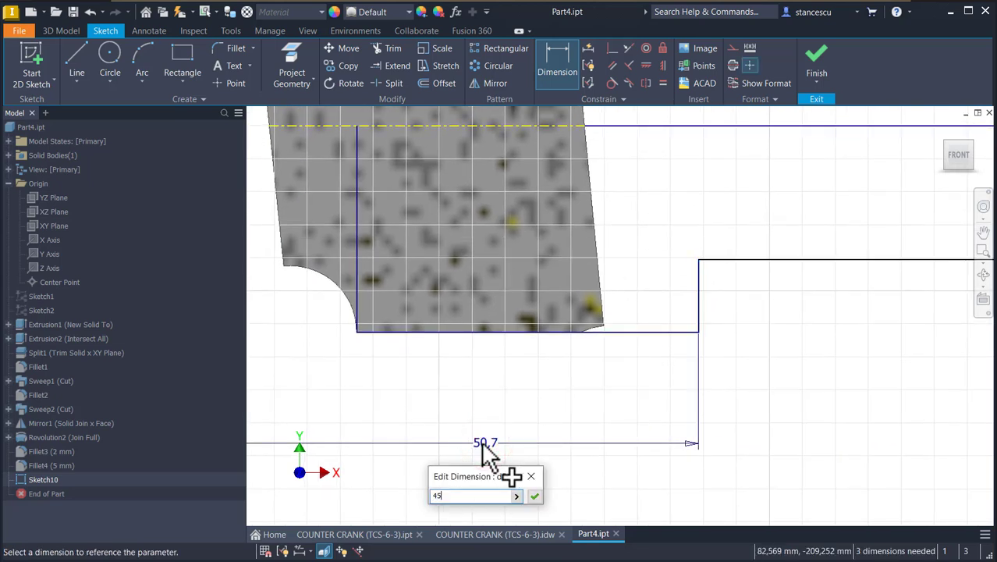
key("Return")
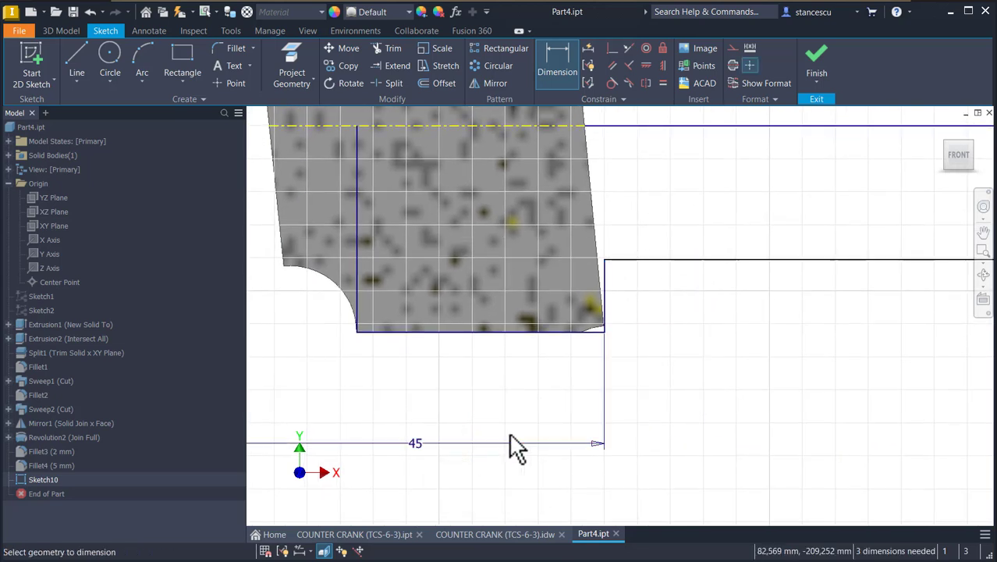
Dimension the length of the handle's recessed section as 25 mm
scroll(636, 353, "down", 3)
middle_click_drag(655, 384, 362, 427)
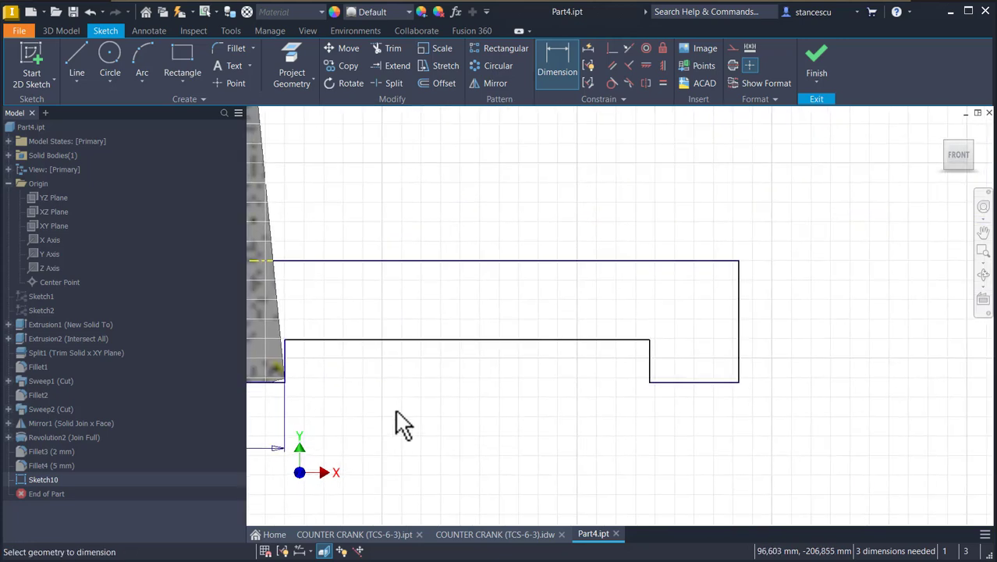
left_click(525, 340)
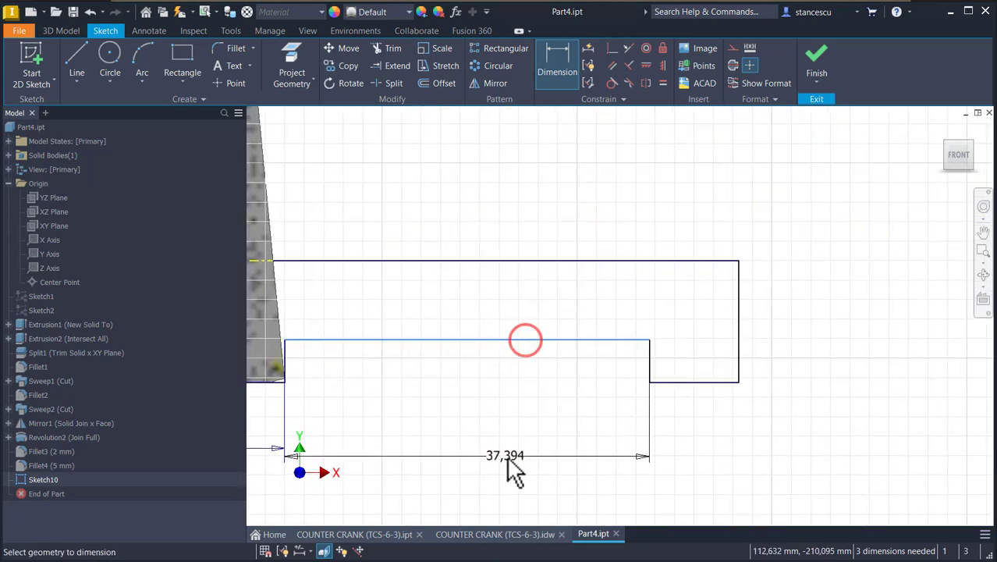
left_click(515, 435)
type("25")
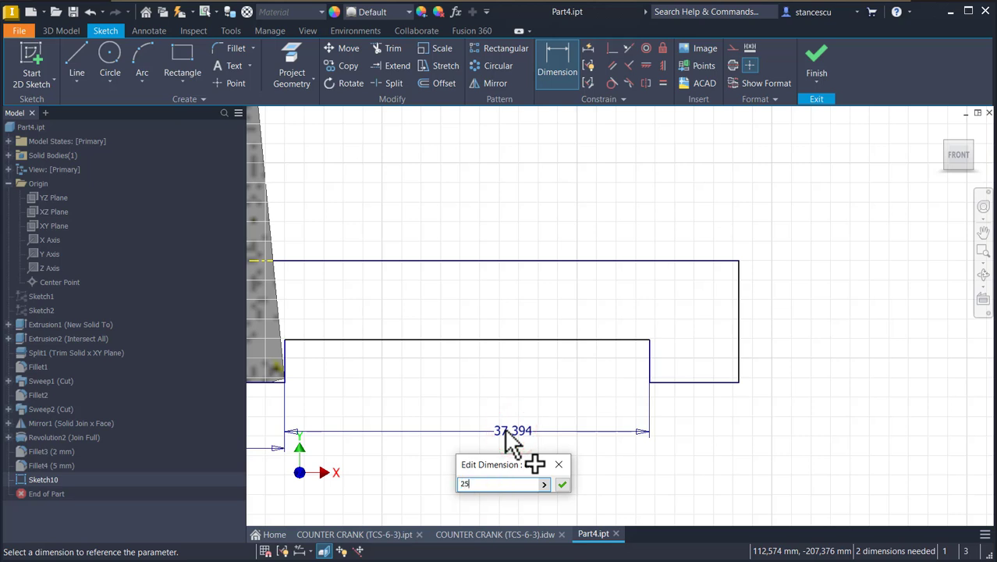
key("Return")
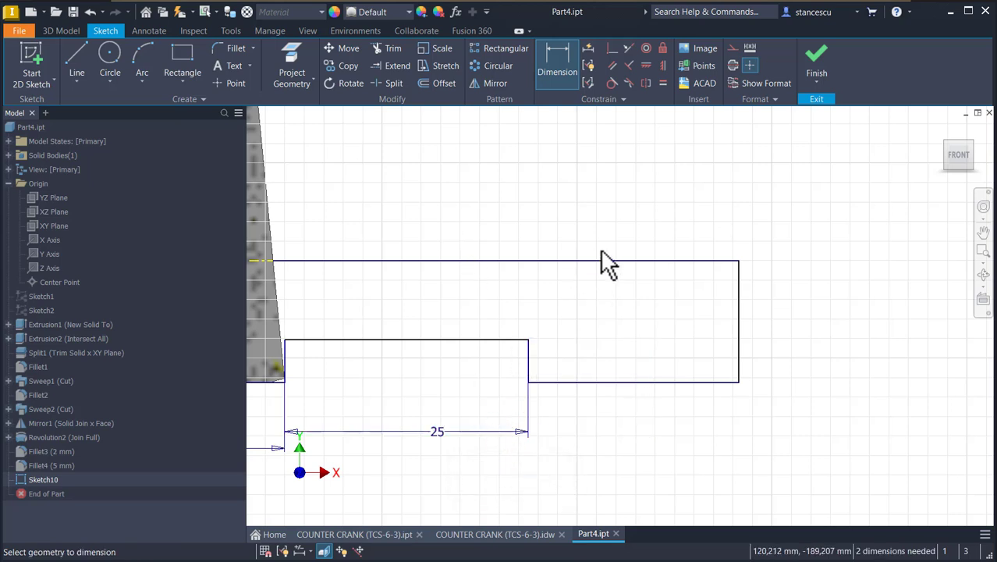
Dimension the width of the collar at the handle's outer end as 4 mm
left_click(606, 383)
left_click(611, 425)
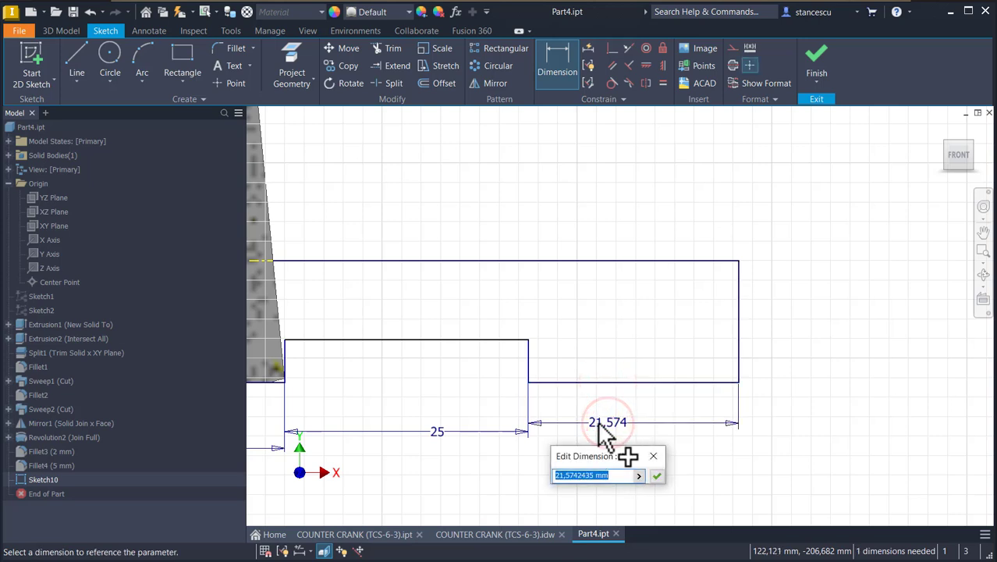
type("4")
key("Return")
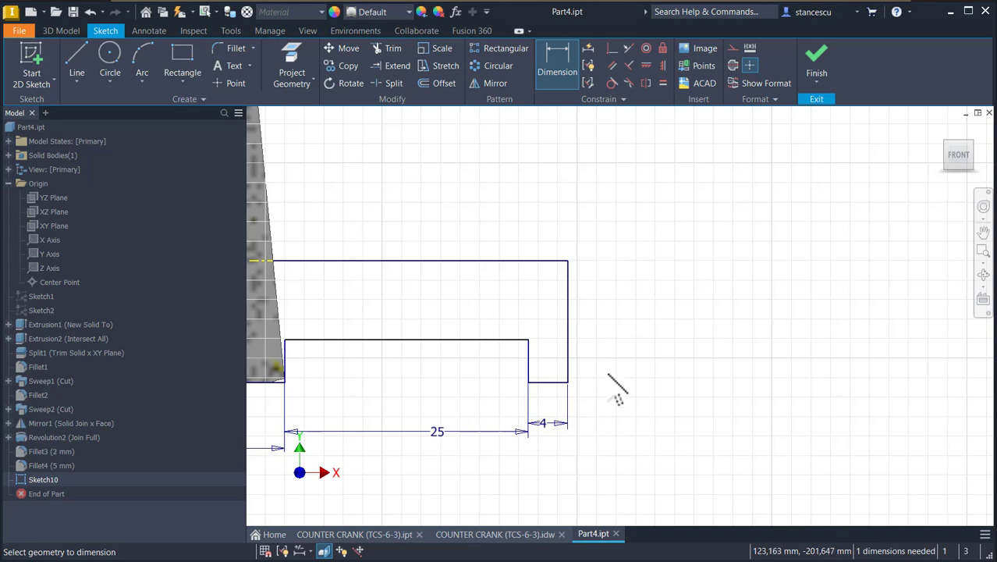
Dimension the diameter of the handle's recessed section about the centerline as 20 mm
middle_click_drag(335, 420, 534, 400)
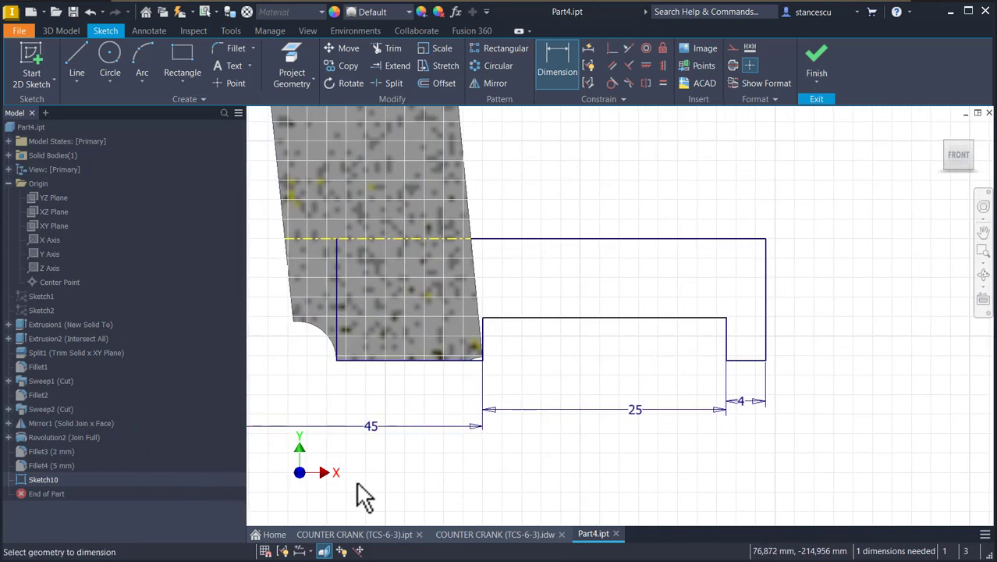
key("Escape")
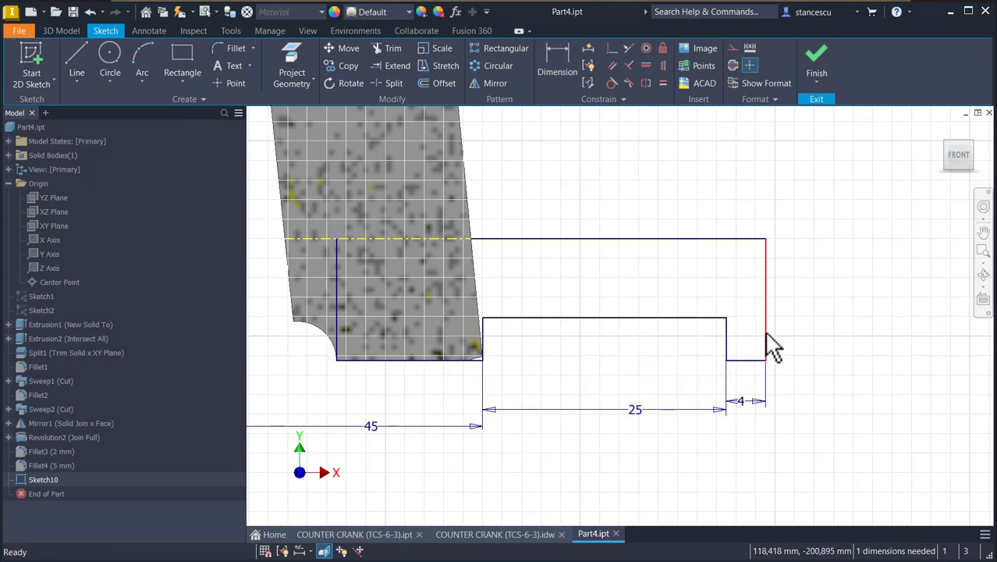
mouse_move(754, 360)
left_mouse_down()
mouse_move(755, 345)
mouse_move(765, 359)
left_mouse_up()
left_click(590, 371)
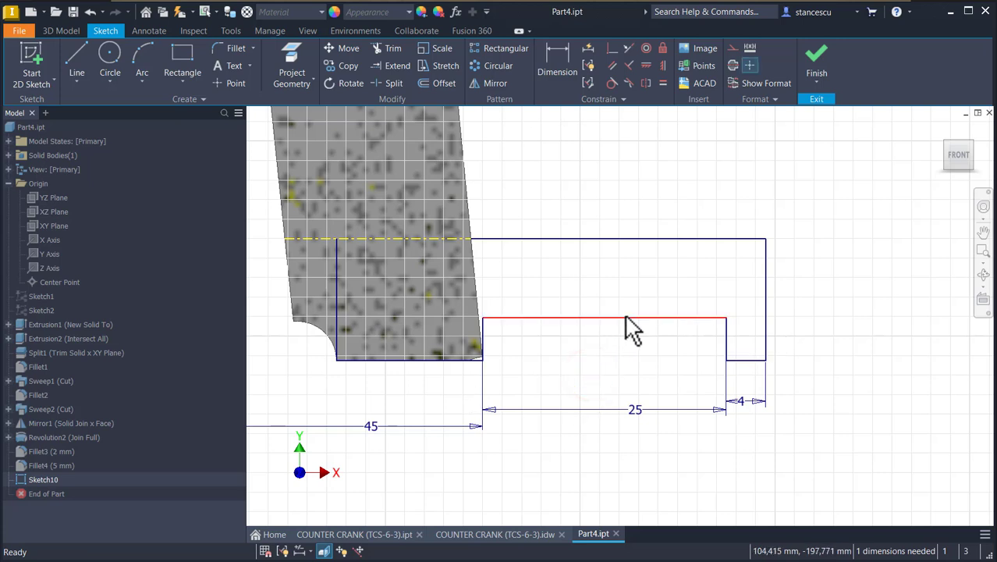
left_click(557, 53)
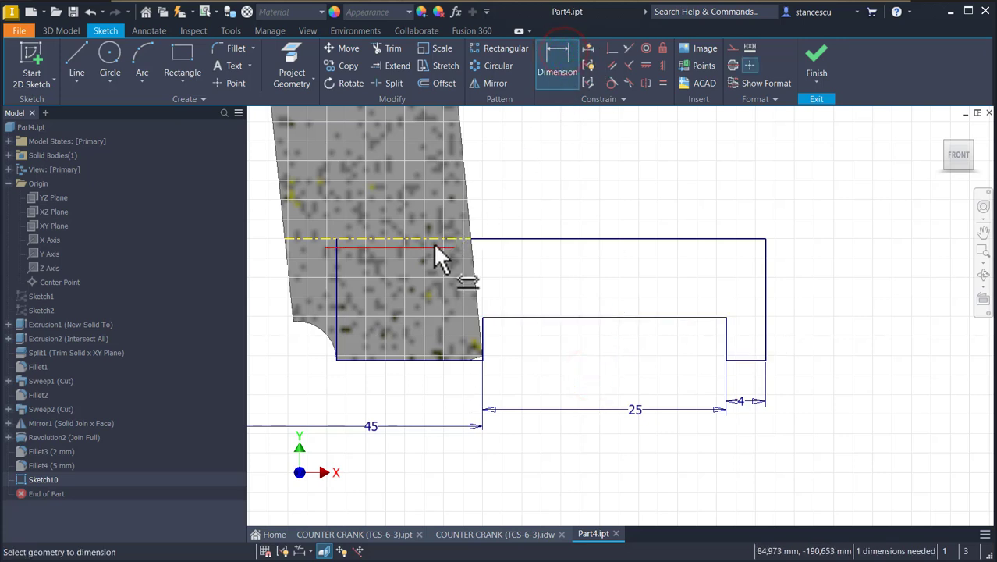
left_click(433, 241)
left_click(614, 318)
left_click(623, 196)
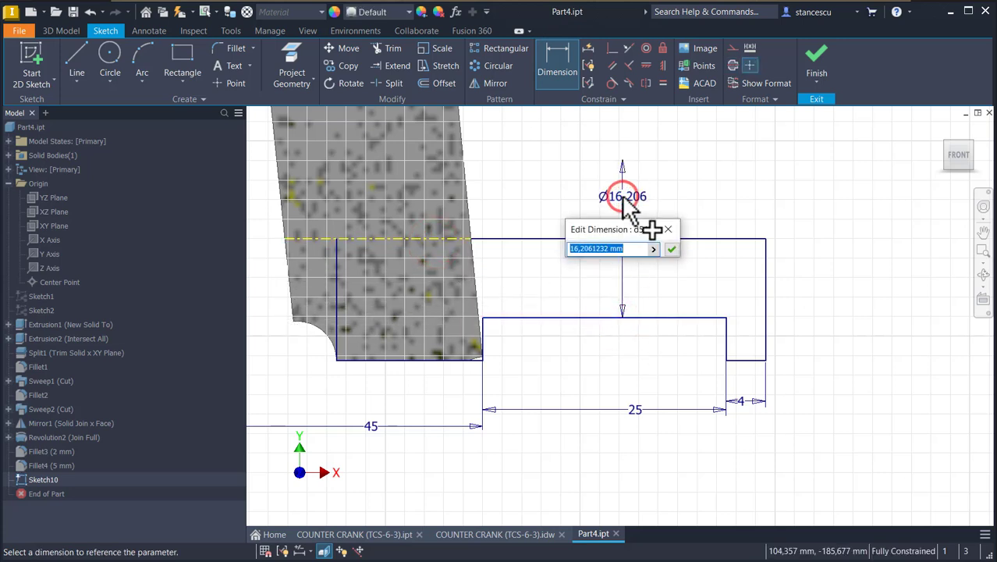
type("20")
key("Return")
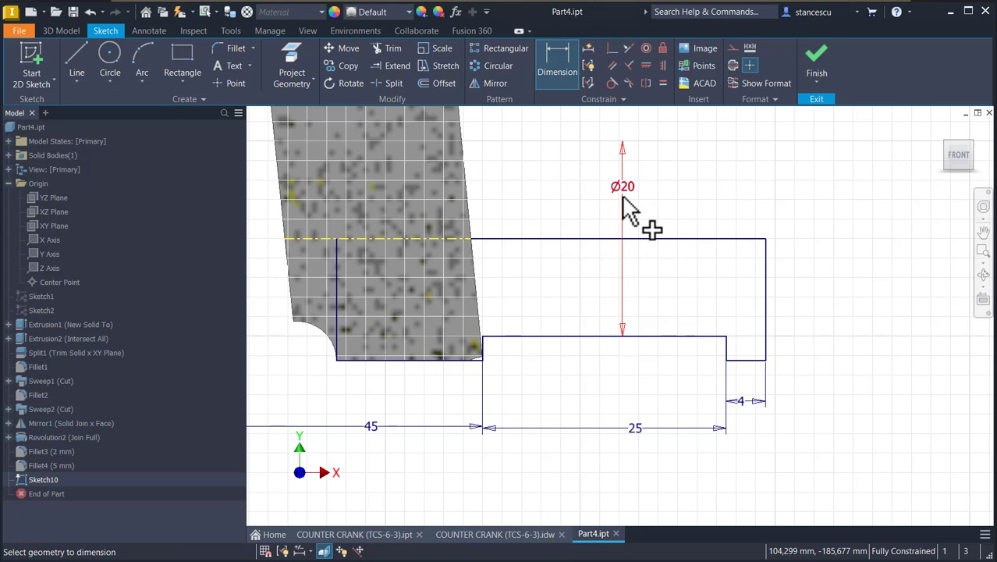
Finish the sketch and revolve the handle profile a full 360 degrees around its centerline, joined to the crank body
left_click(816, 72)
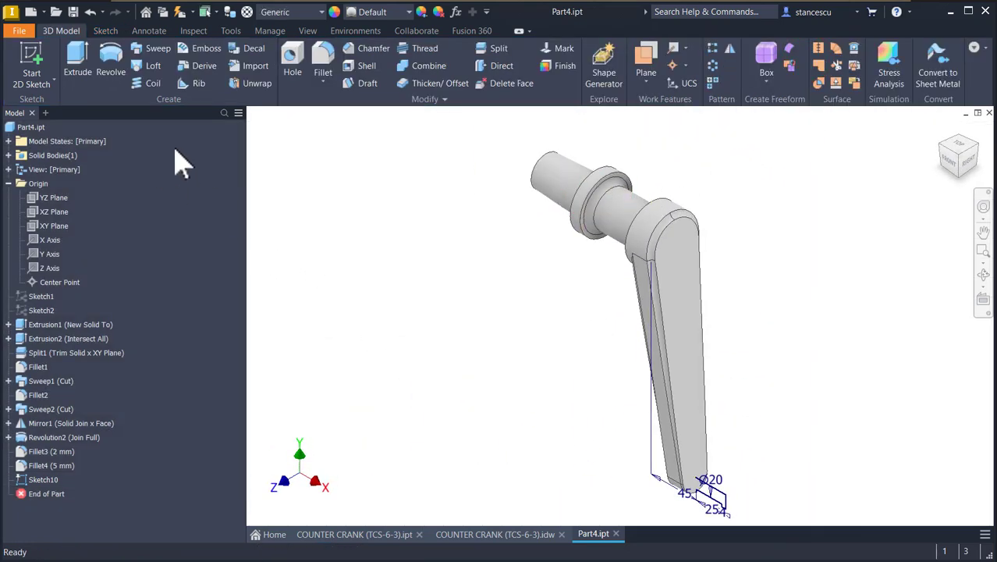
left_click(111, 61)
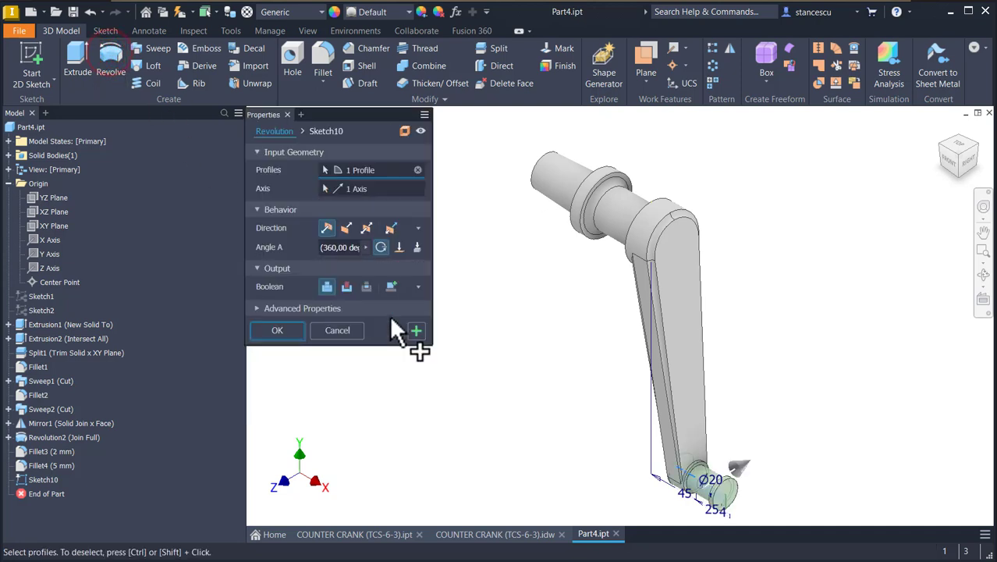
left_click(278, 331)
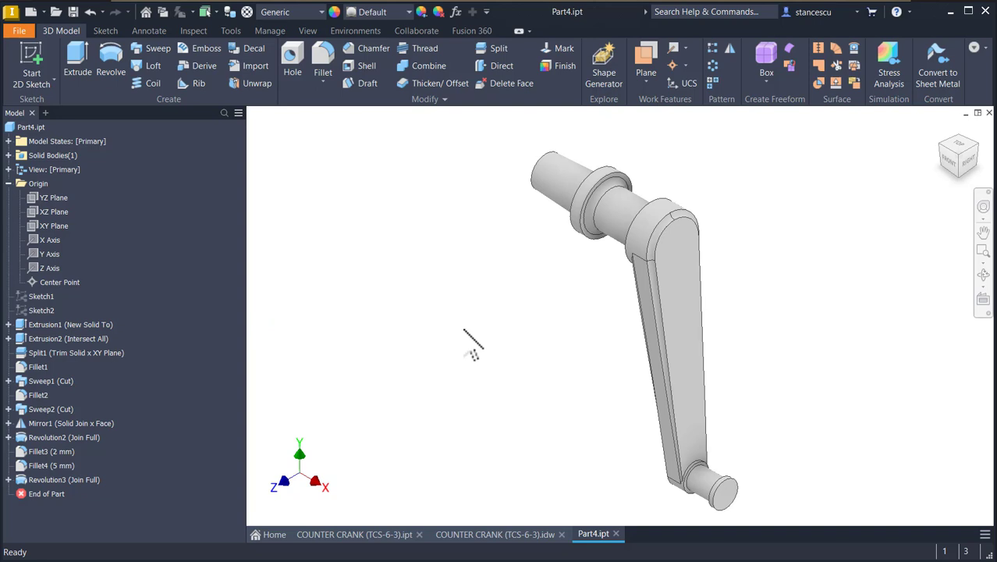
key("F6")
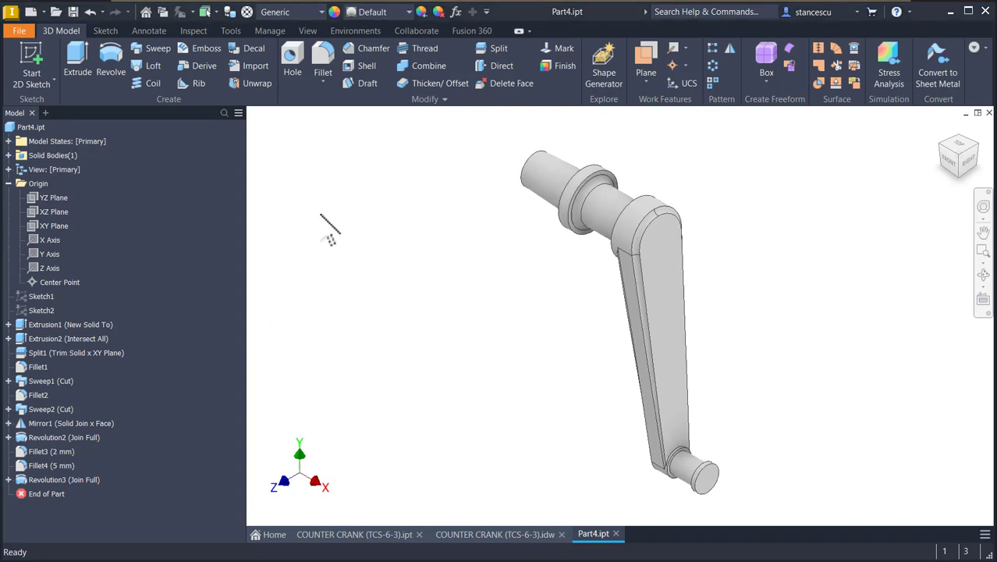
Calculate the part's physical properties in its iProperties and copy the volume value
left_click(8, 183)
left_click(20, 128)
right_click(21, 130)
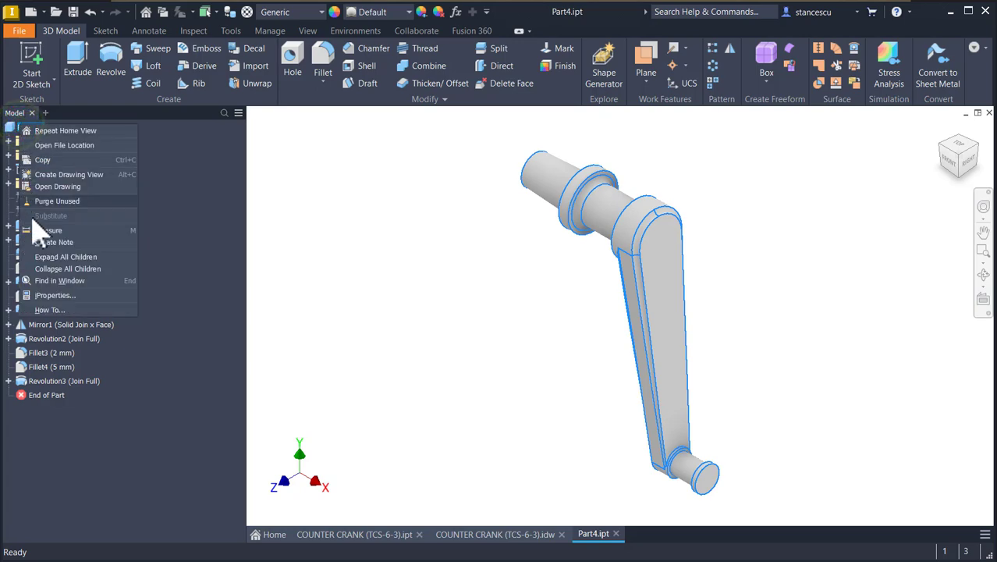
left_click(60, 294)
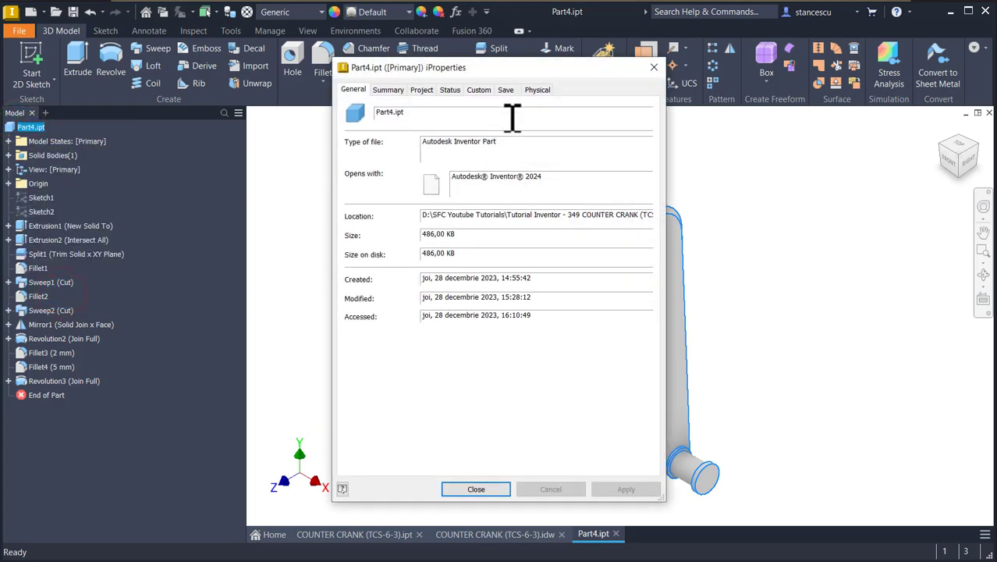
left_click(547, 90)
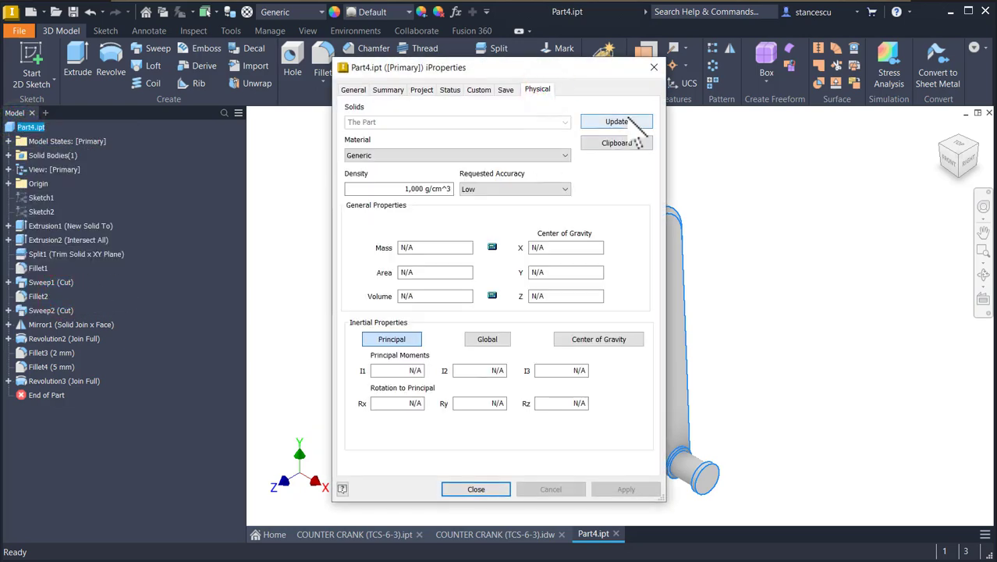
left_click(627, 118)
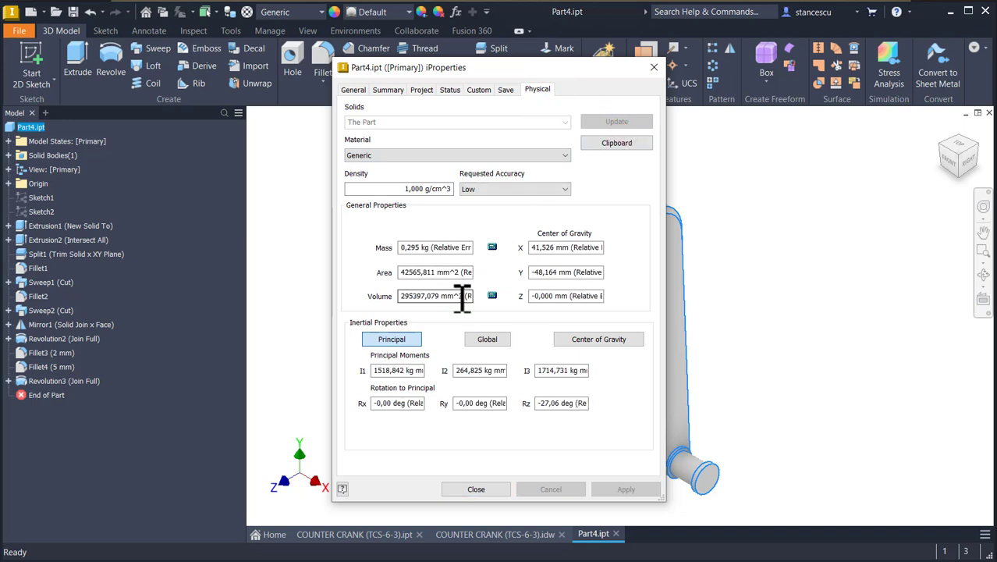
left_click_drag(461, 297, 361, 297)
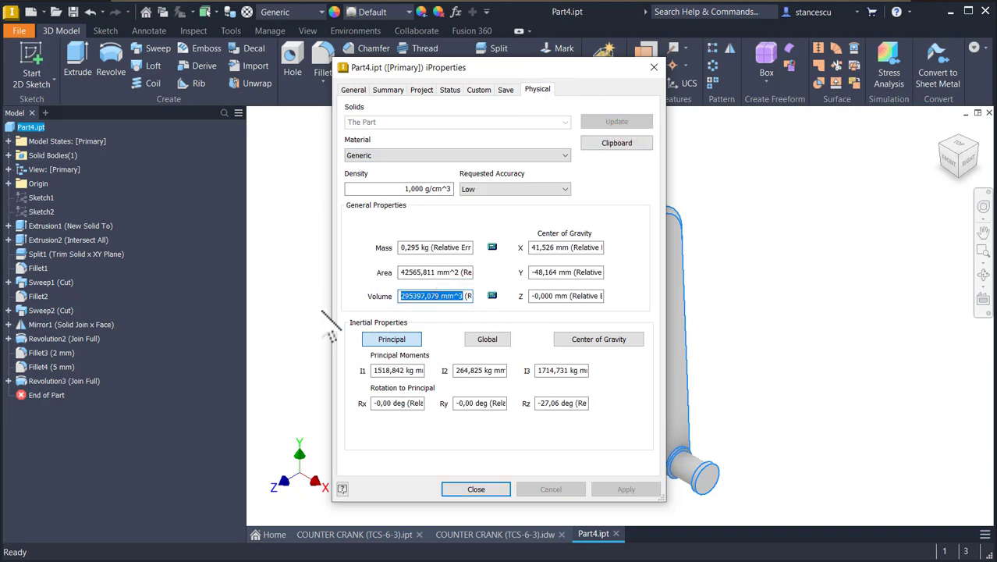
key("ctrl+c")
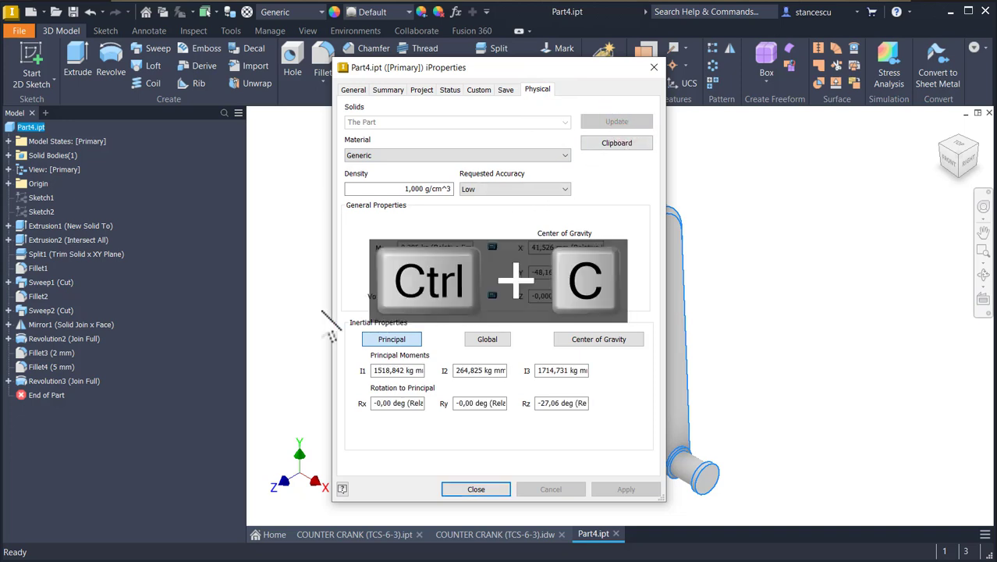
left_click(488, 486)
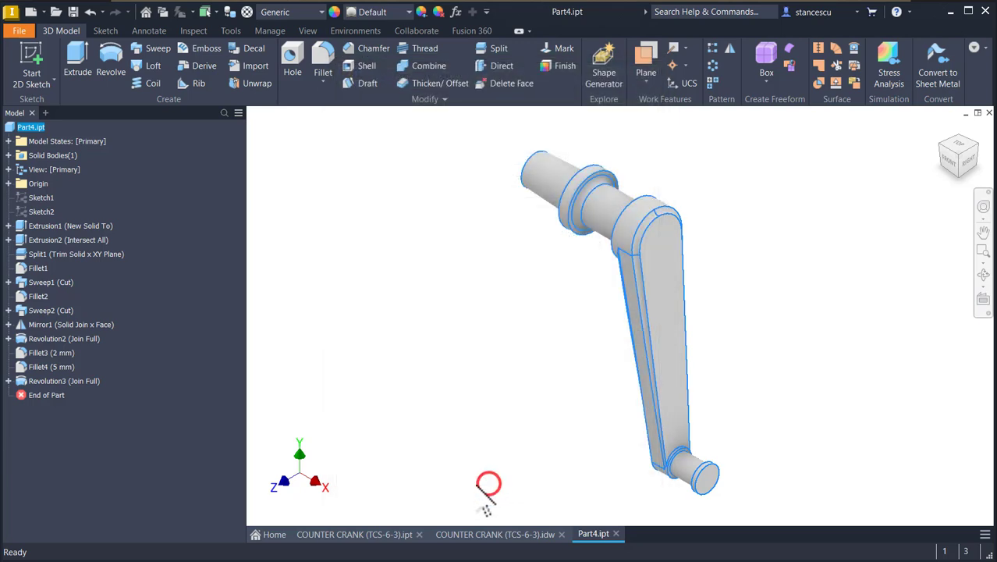
Compare the copied volume with the volume note in the COUNTER CRANK (TCS-6-3).idw drawing by pasting it below the text, discarding the edit
left_click(504, 538)
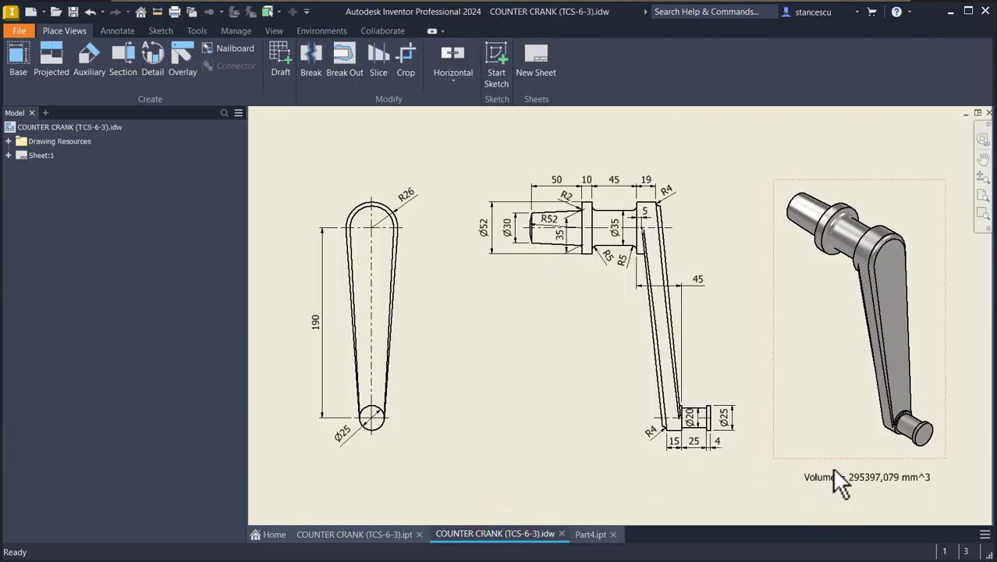
left_click(862, 480)
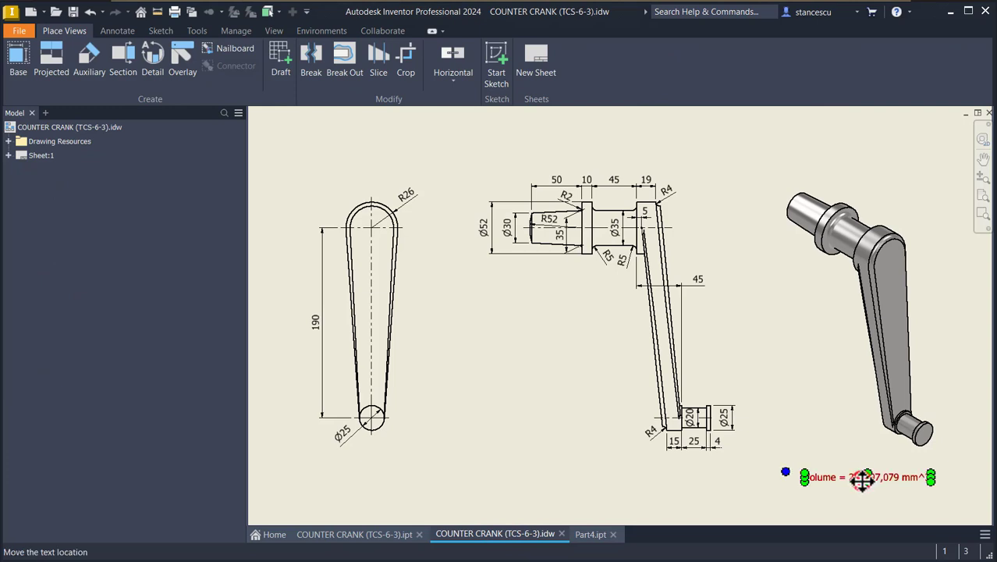
double_click(863, 478)
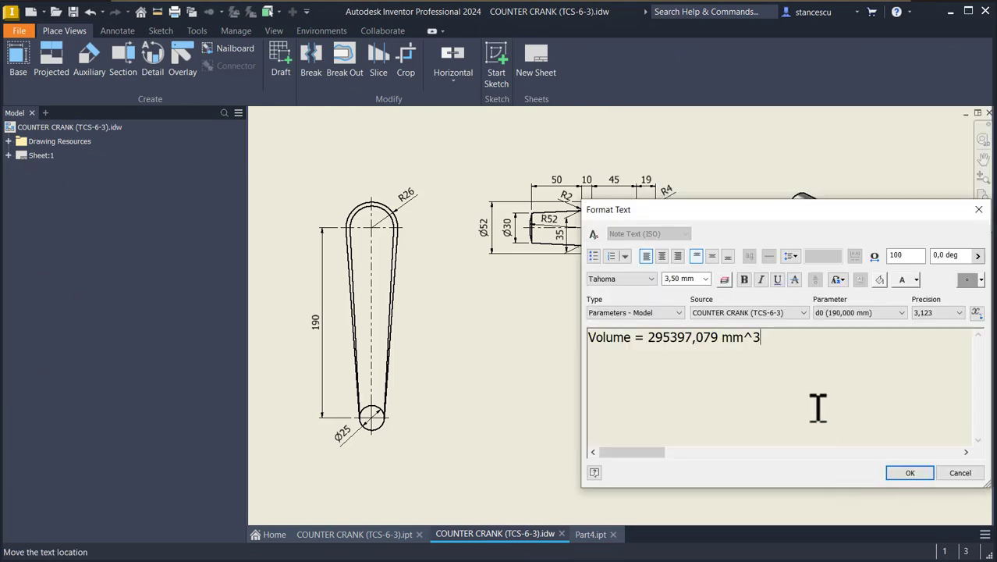
key("ctrl+v")
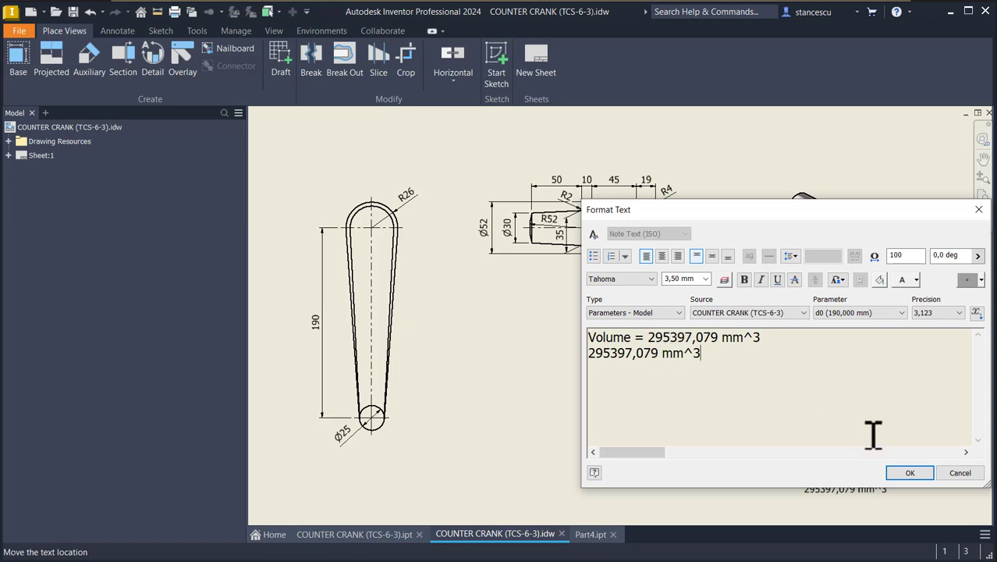
left_click(959, 472)
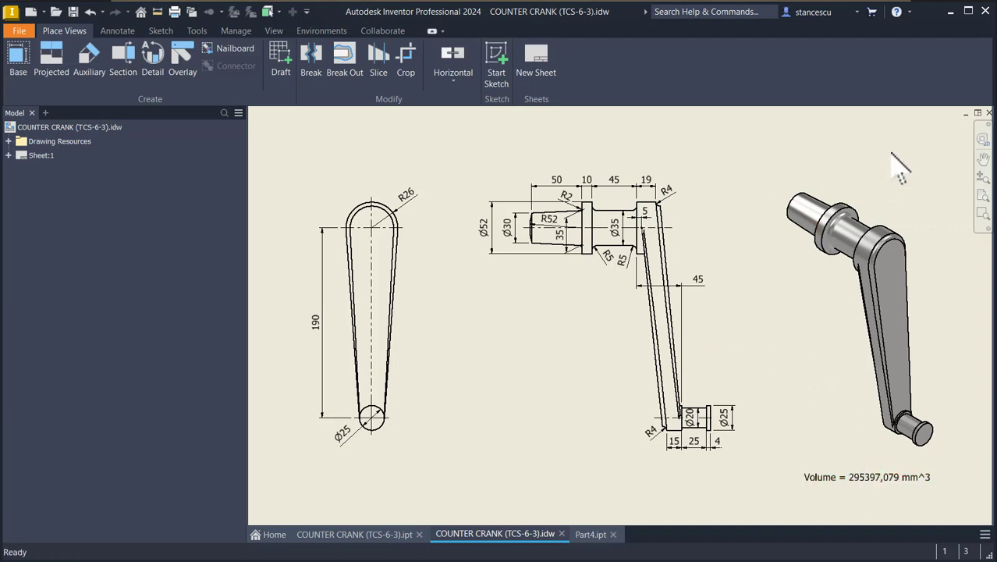
Return to Part4.ipt and assign the material Steel, Carbon to the crank
left_click(585, 533)
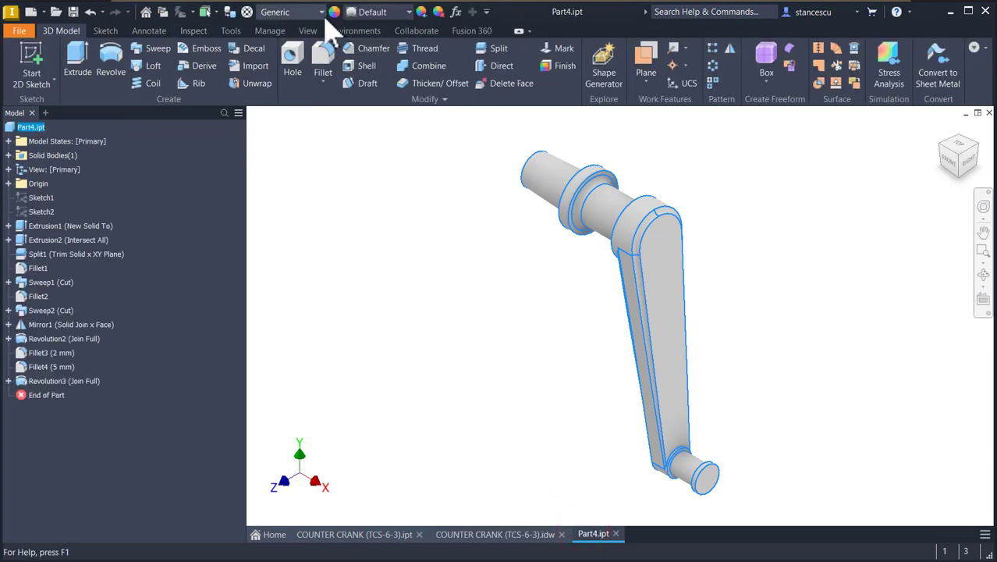
left_click(321, 12)
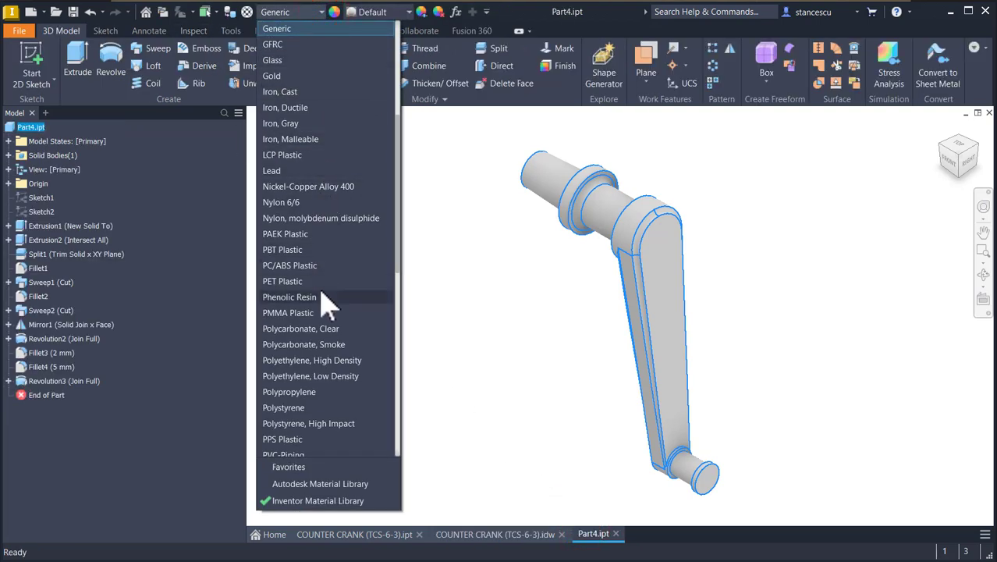
scroll(328, 304, "down", 7)
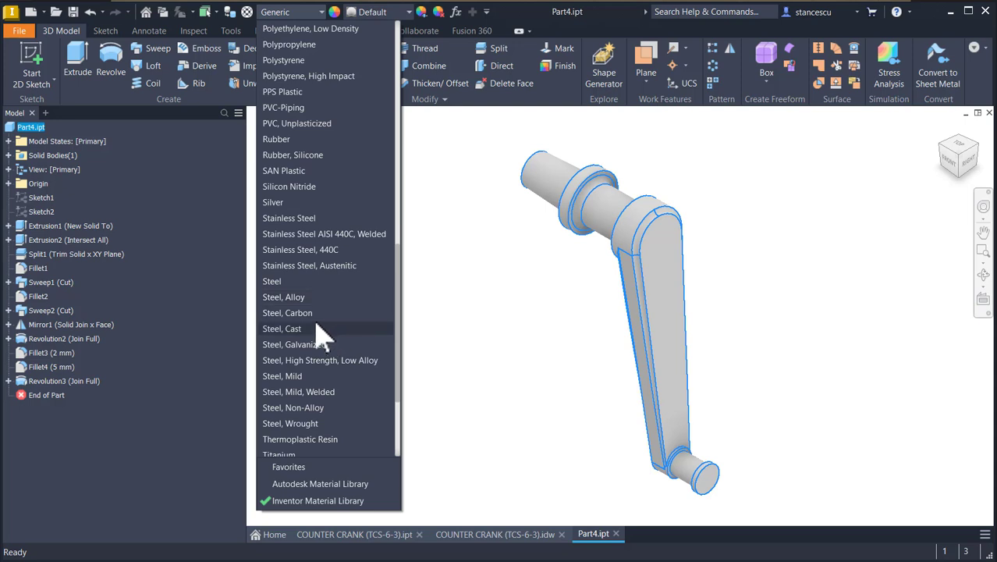
left_click(300, 313)
left_click(478, 327)
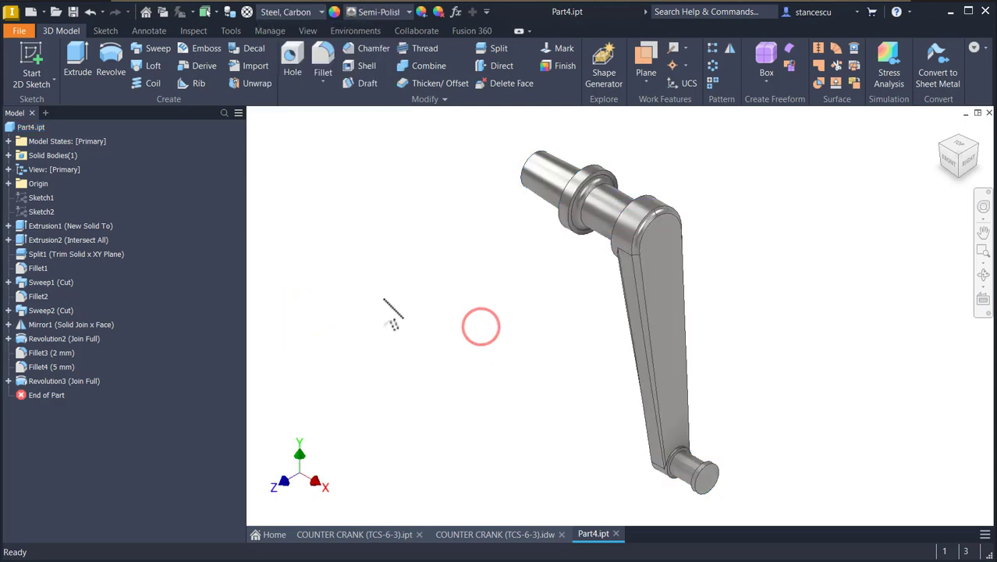
Set the visual style of the crank model to Shaded, without edges
left_click(308, 30)
left_click(269, 78)
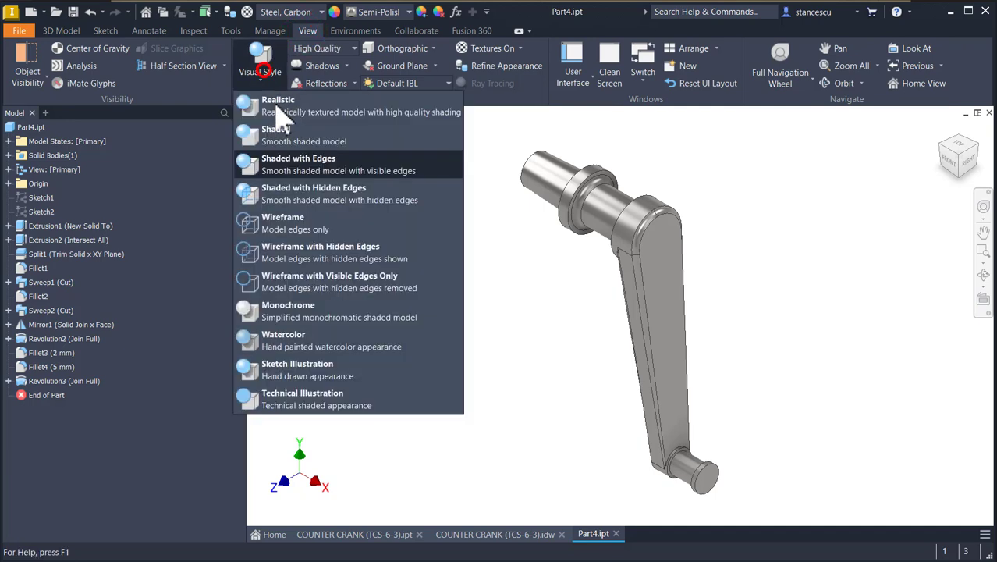
left_click(277, 134)
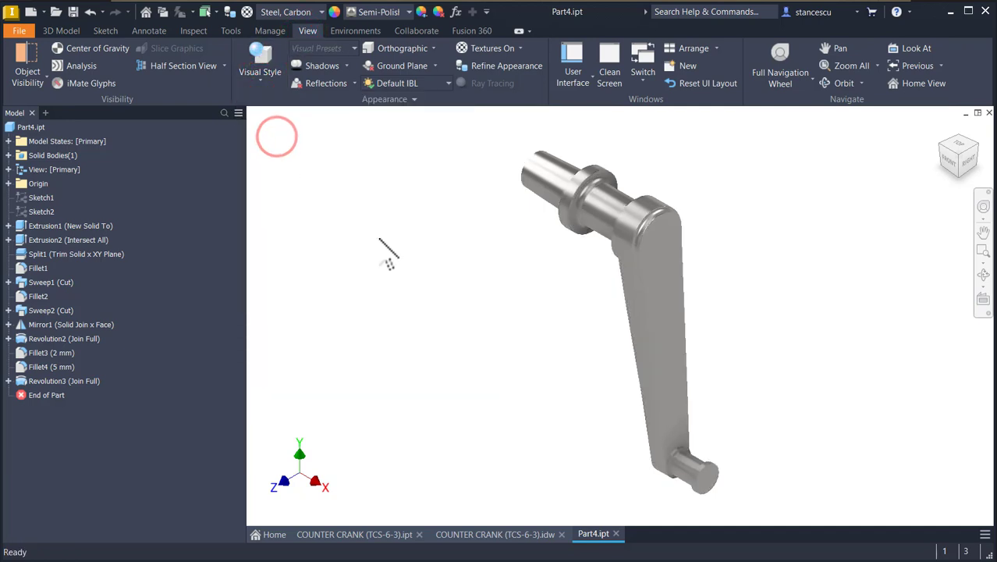
Compare the reference part COUNTER CRANK (TCS-6-3).ipt with Part4.ipt in the home view
left_click(374, 534)
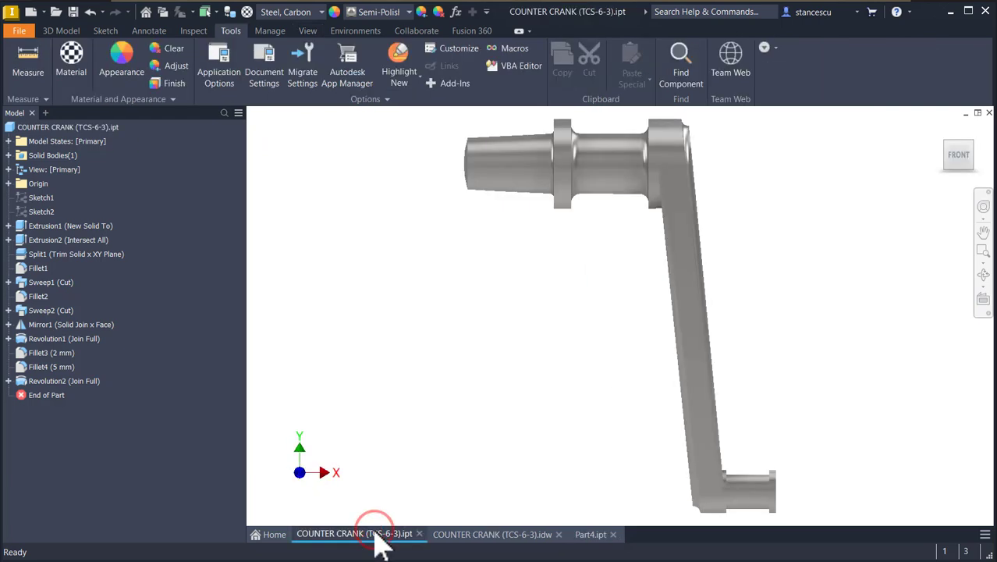
key("F6")
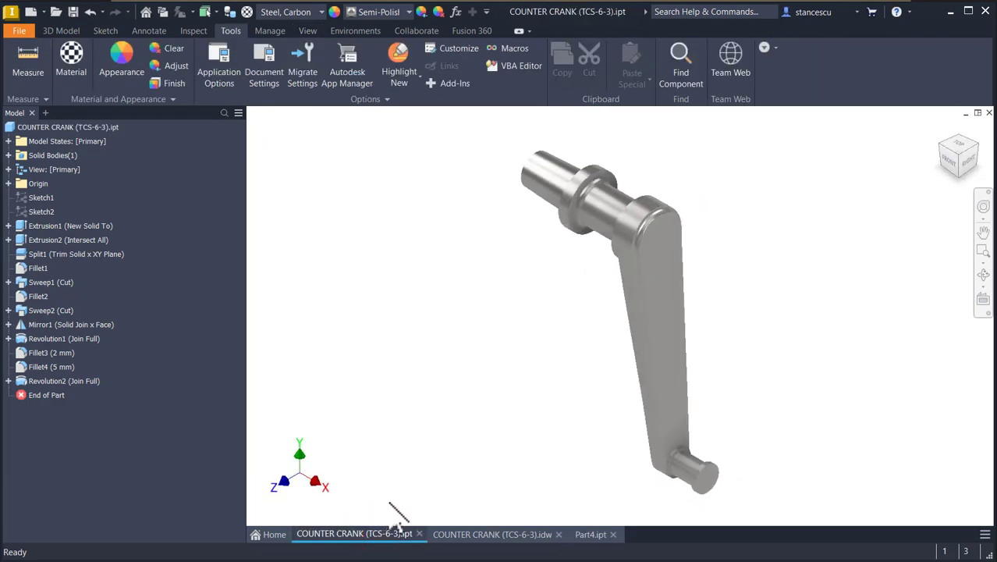
left_click(587, 546)
left_click(361, 533)
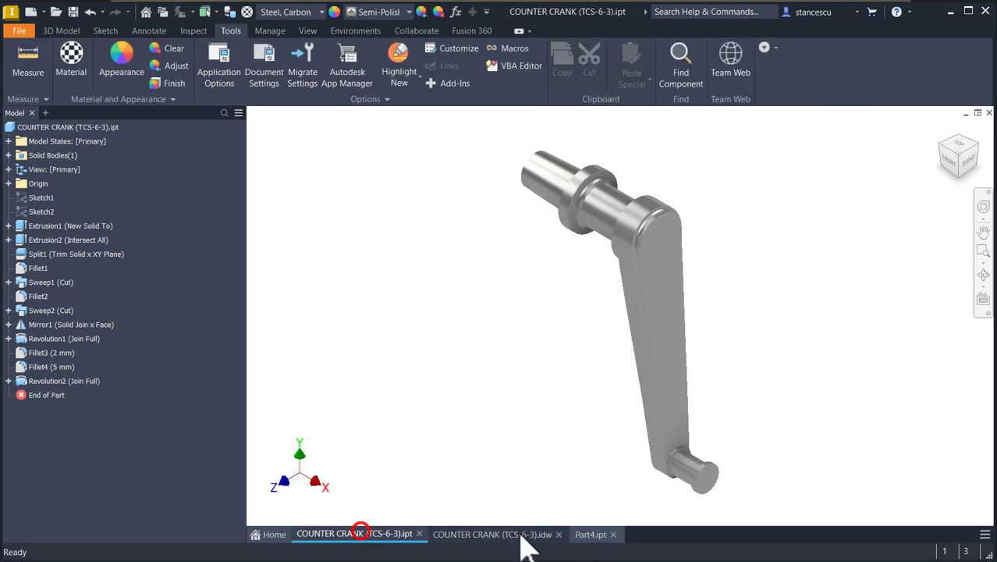
left_click(581, 538)
left_click(382, 534)
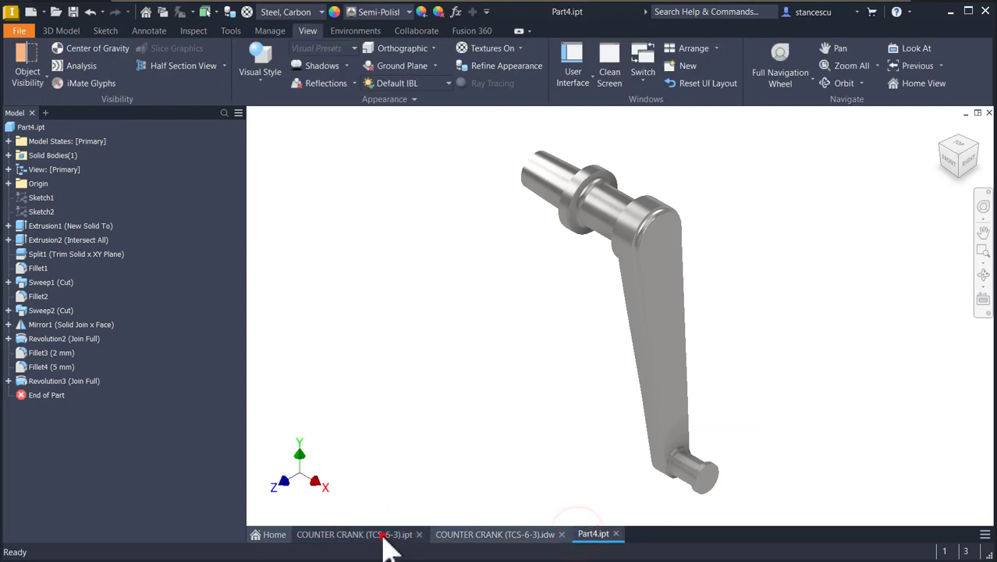
left_click(590, 534)
left_click(502, 376)
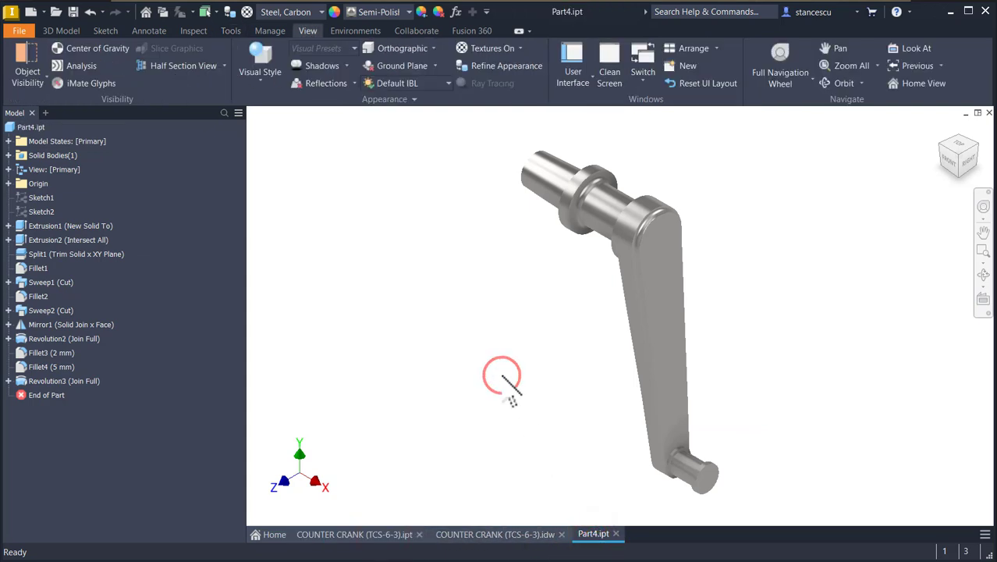